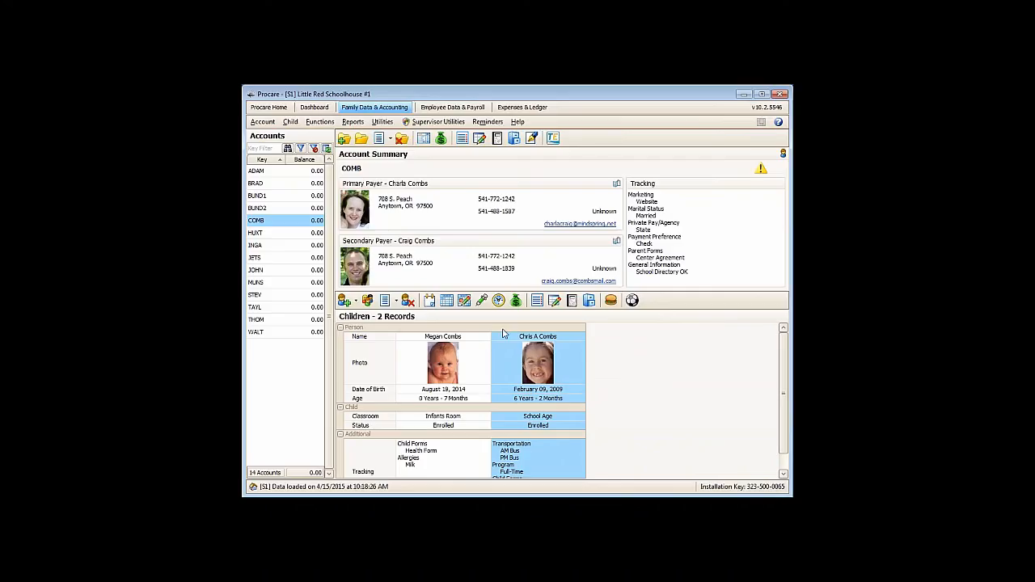
- Open the School Age child's enrollment status history and add a Summer Break entry dated 5/31/2015
{"action": "left_click", "coordinate": [429, 301]}
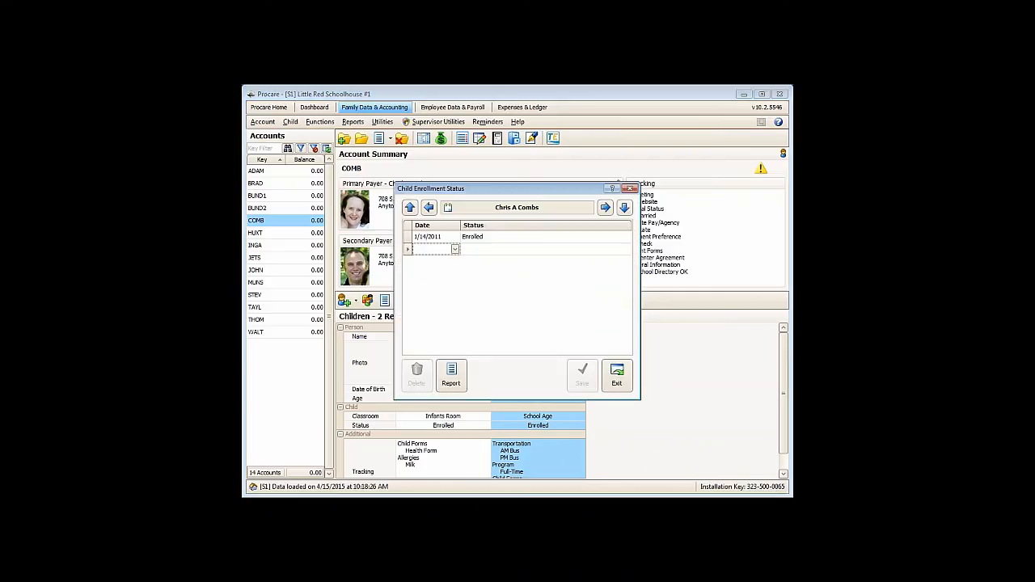
{"action": "left_click", "coordinate": [455, 250]}
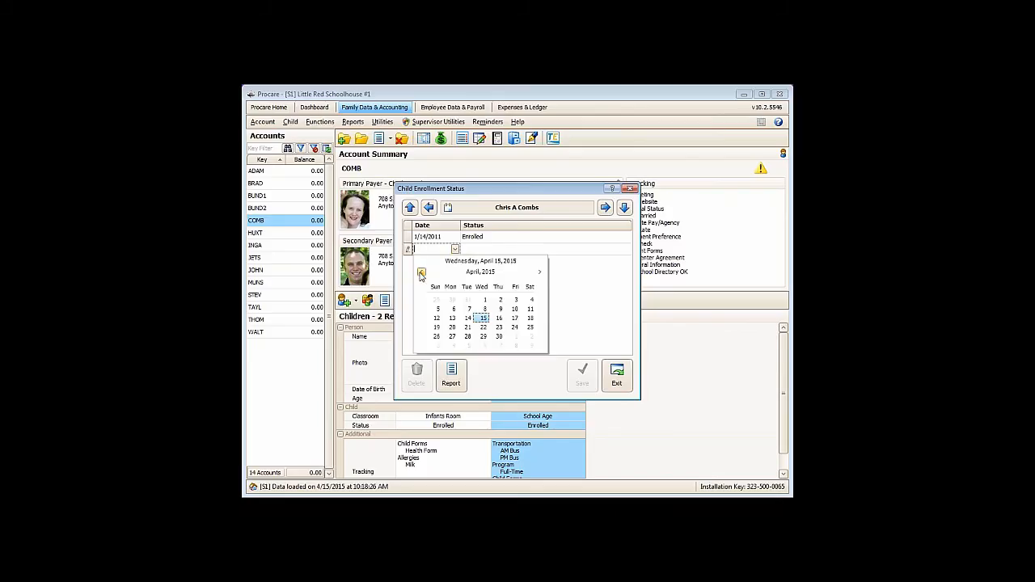
{"action": "left_click", "coordinate": [540, 272]}
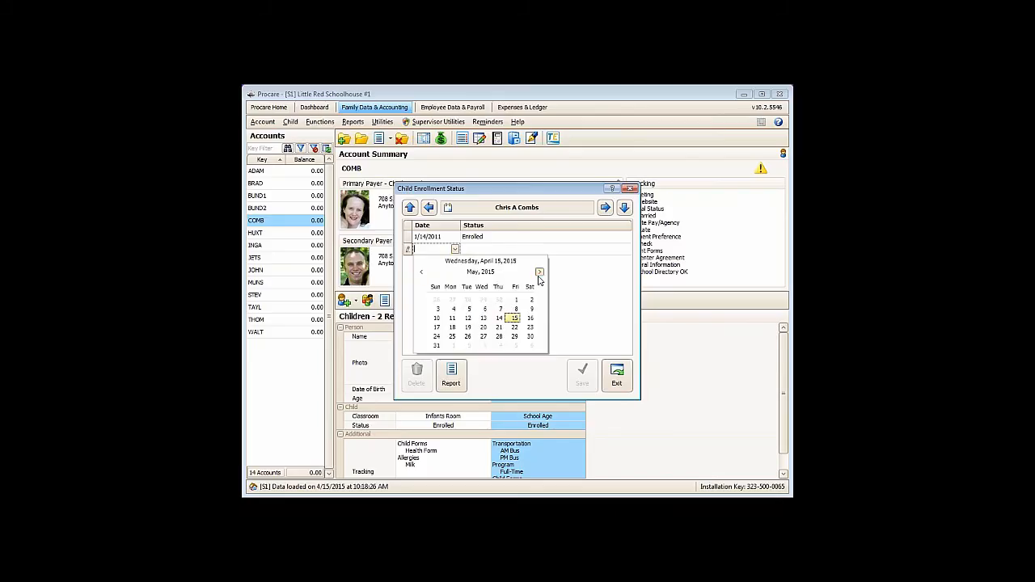
{"action": "left_click", "coordinate": [539, 273]}
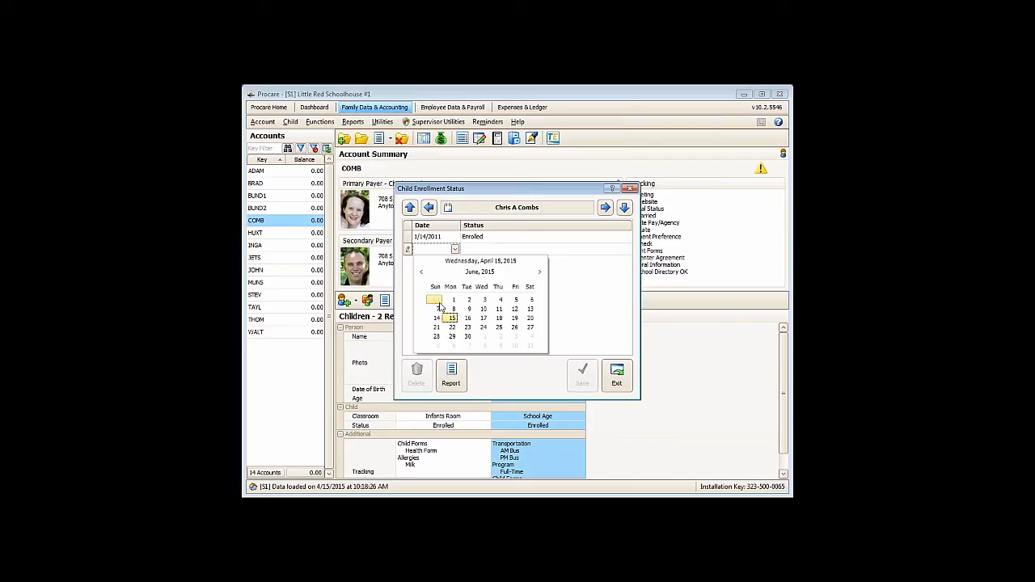
{"action": "left_click", "coordinate": [437, 304]}
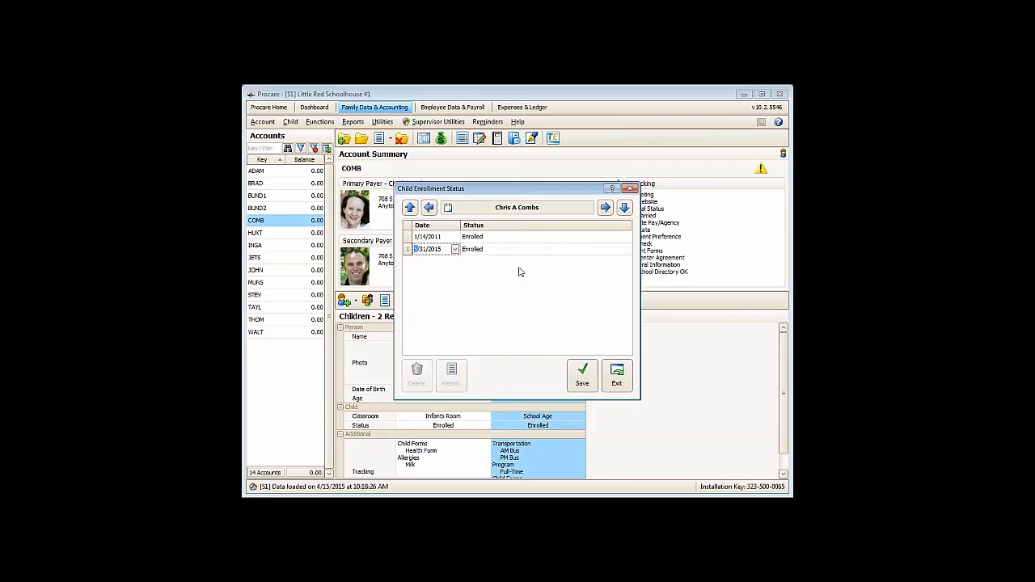
{"action": "left_click", "coordinate": [494, 252]}
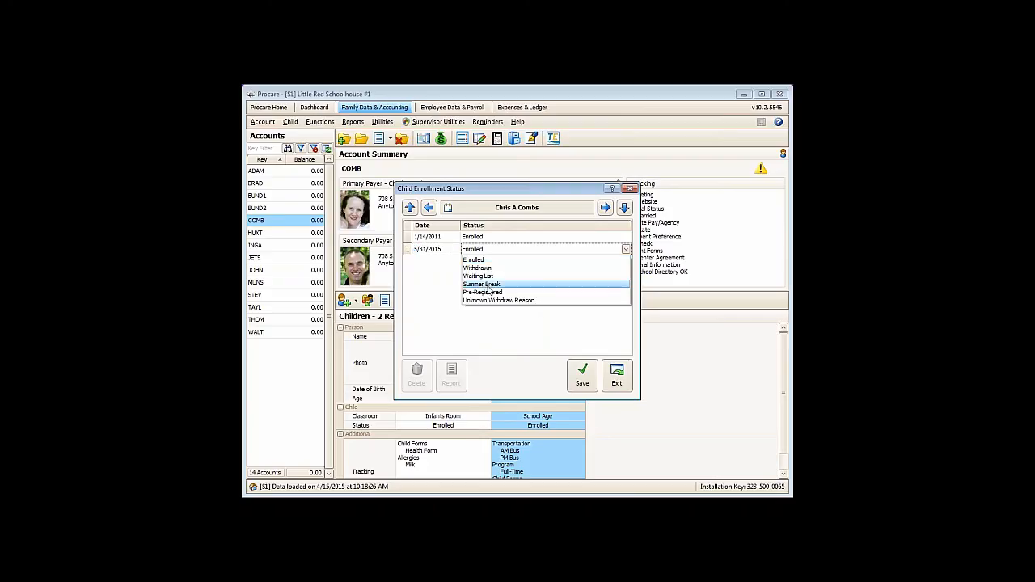
{"action": "left_click", "coordinate": [488, 284]}
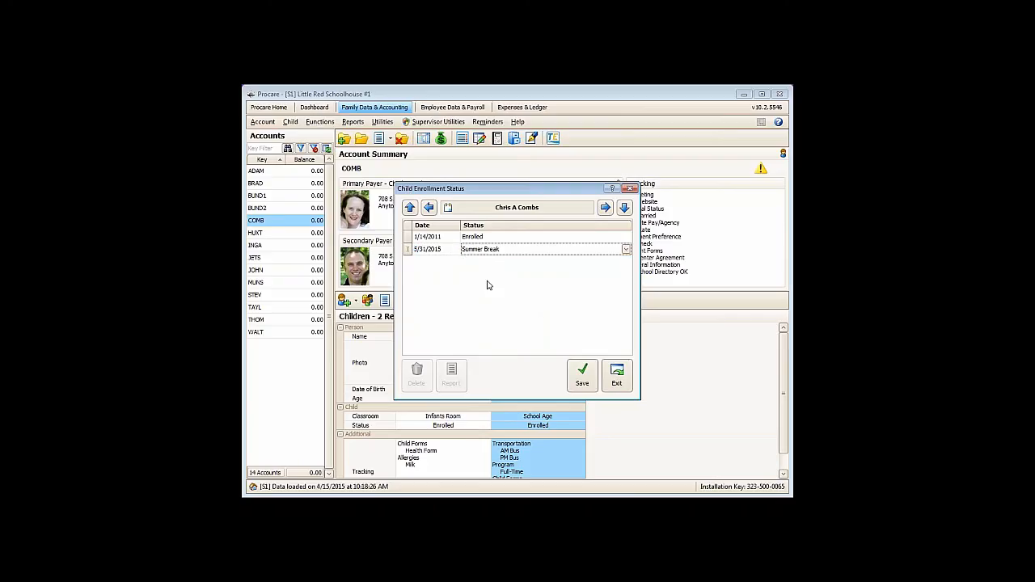
{"action": "key", "text": "Tab"}
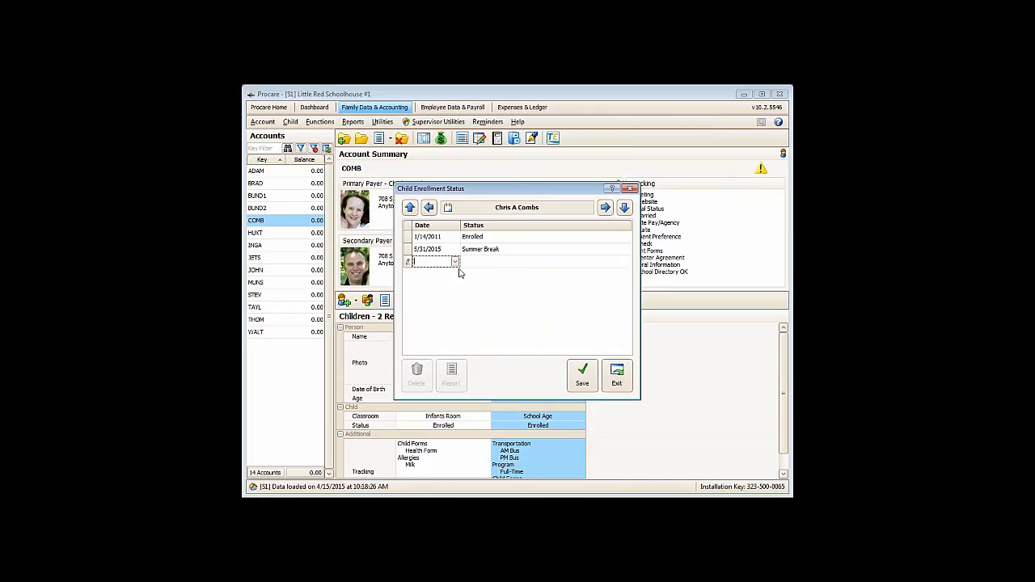
- Add an Enrolled status entry dated 6/15/2015 to the child's enrollment history
{"action": "left_click", "coordinate": [456, 262]}
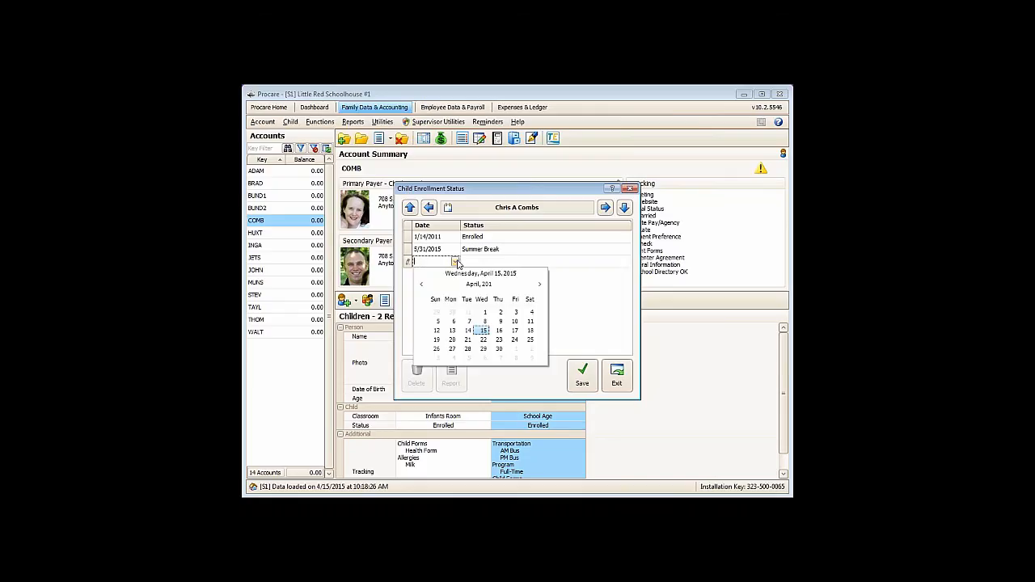
{"action": "left_click", "coordinate": [539, 285]}
{"action": "left_click", "coordinate": [540, 285]}
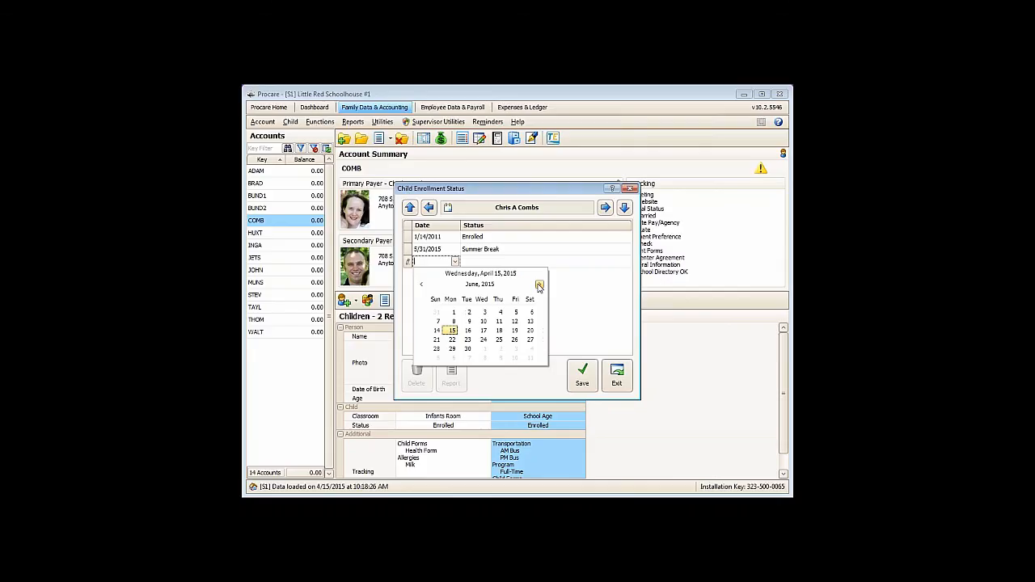
{"action": "left_click", "coordinate": [453, 331]}
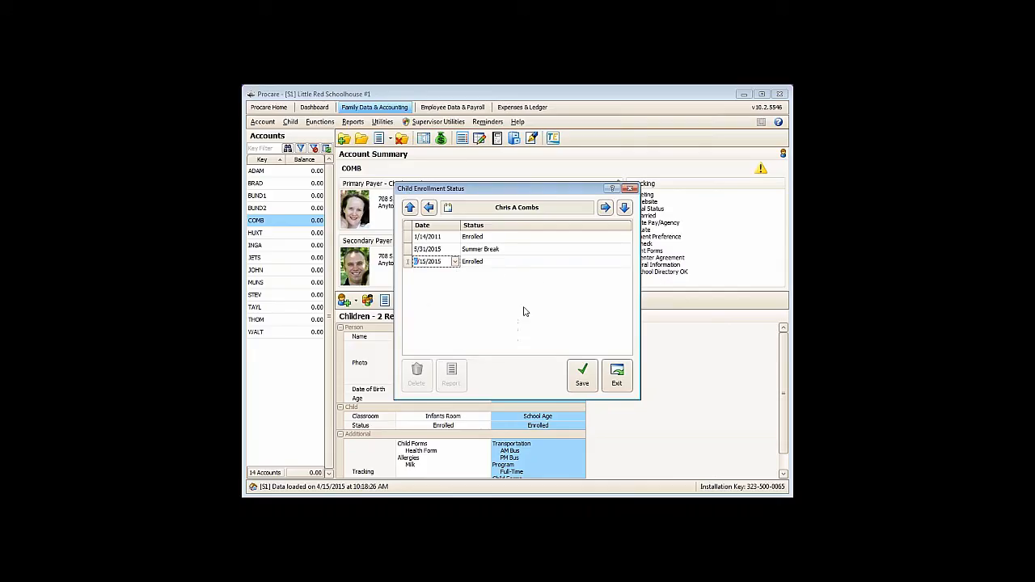
{"action": "left_click", "coordinate": [558, 268]}
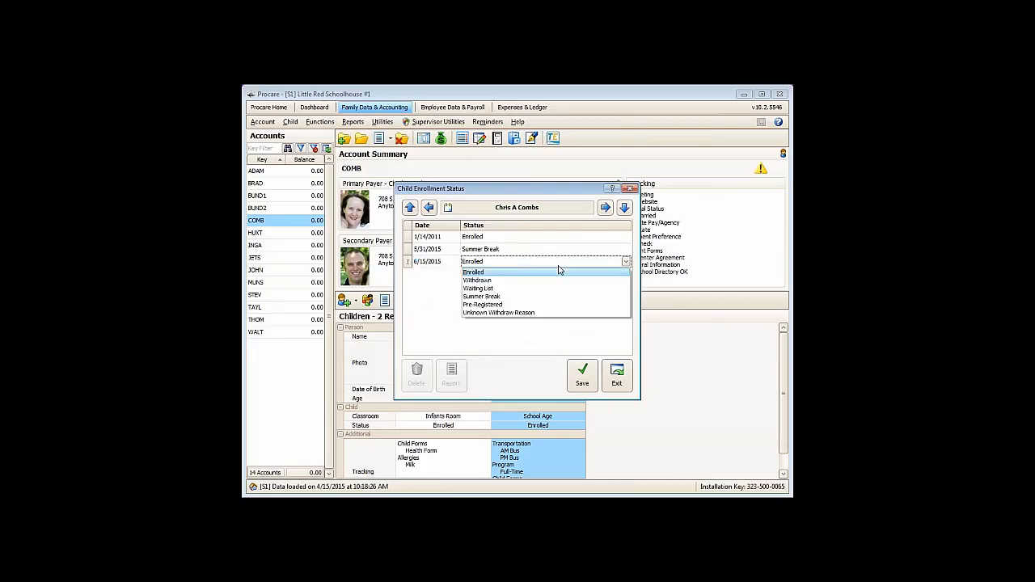
{"action": "left_click", "coordinate": [559, 269]}
{"action": "key", "text": "Return"}
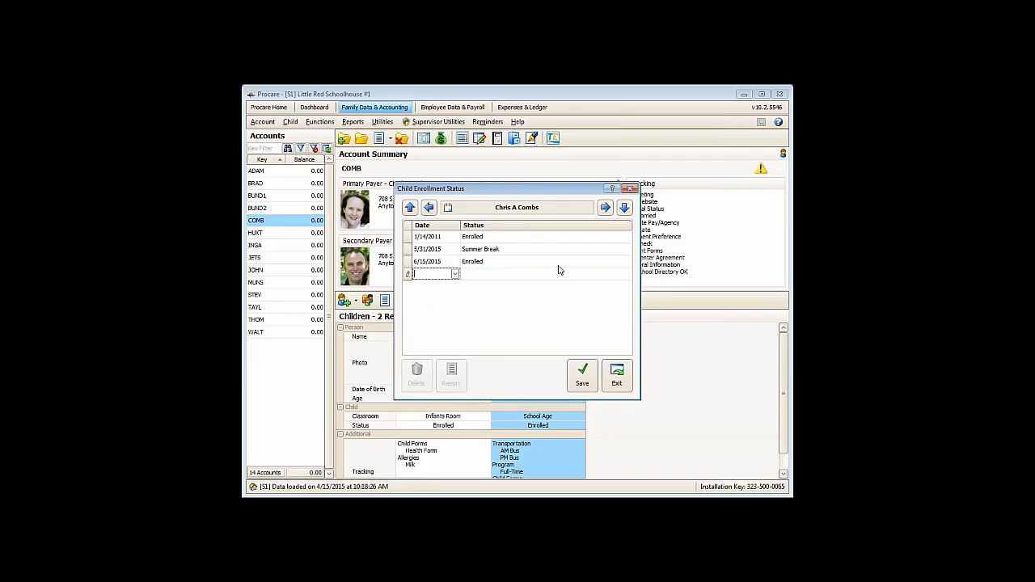
- Add a Summer Break status entry dated 6/28/2015 to the child's enrollment history
{"action": "left_click", "coordinate": [456, 274]}
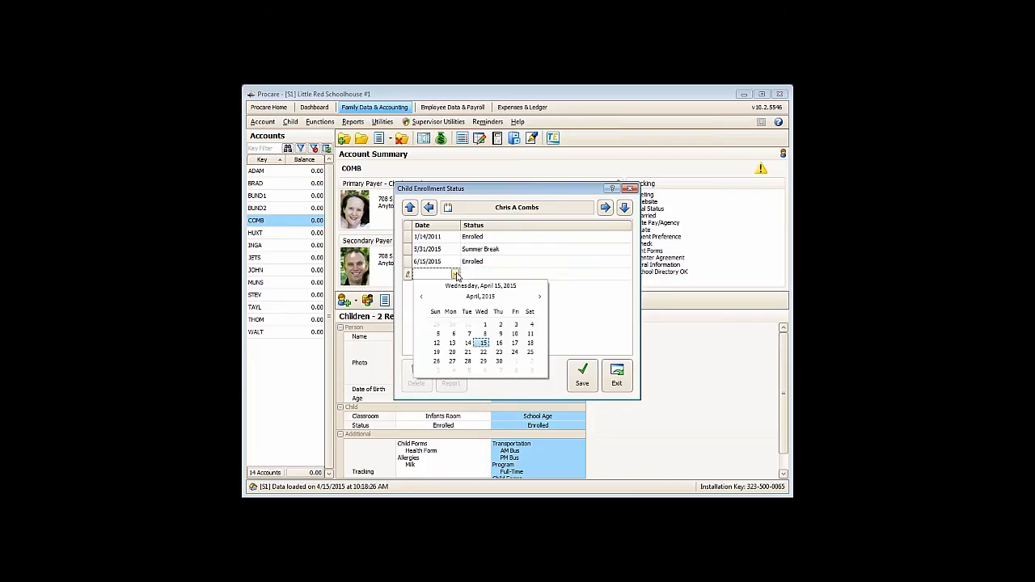
{"action": "left_click", "coordinate": [540, 297]}
{"action": "left_click", "coordinate": [540, 298]}
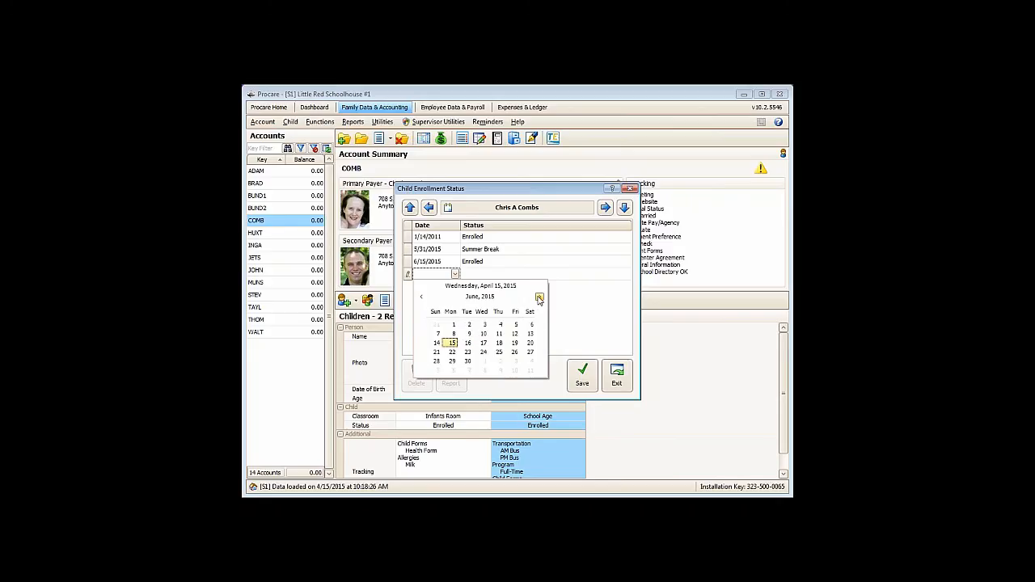
{"action": "left_click", "coordinate": [438, 363]}
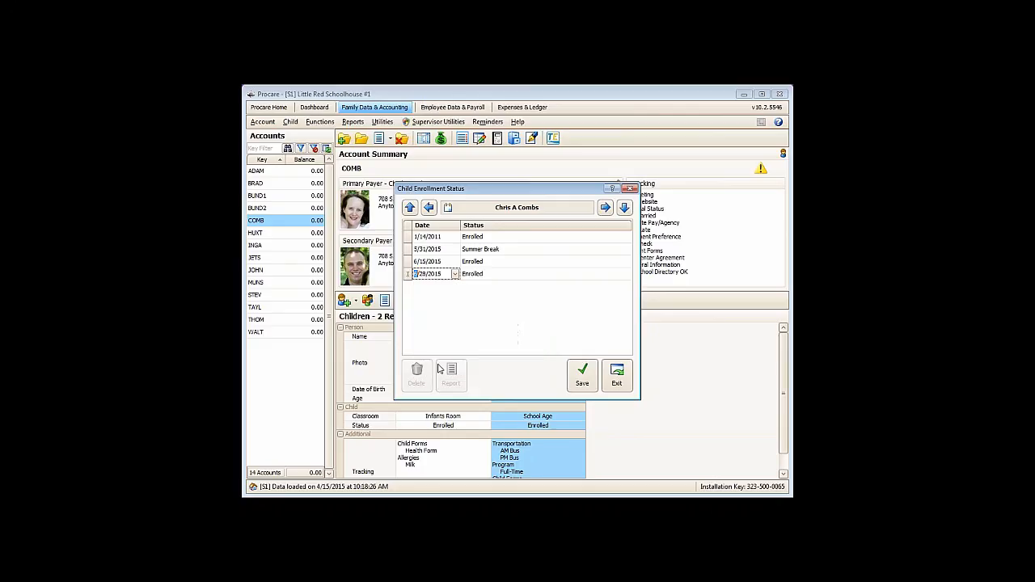
{"action": "left_click", "coordinate": [490, 275]}
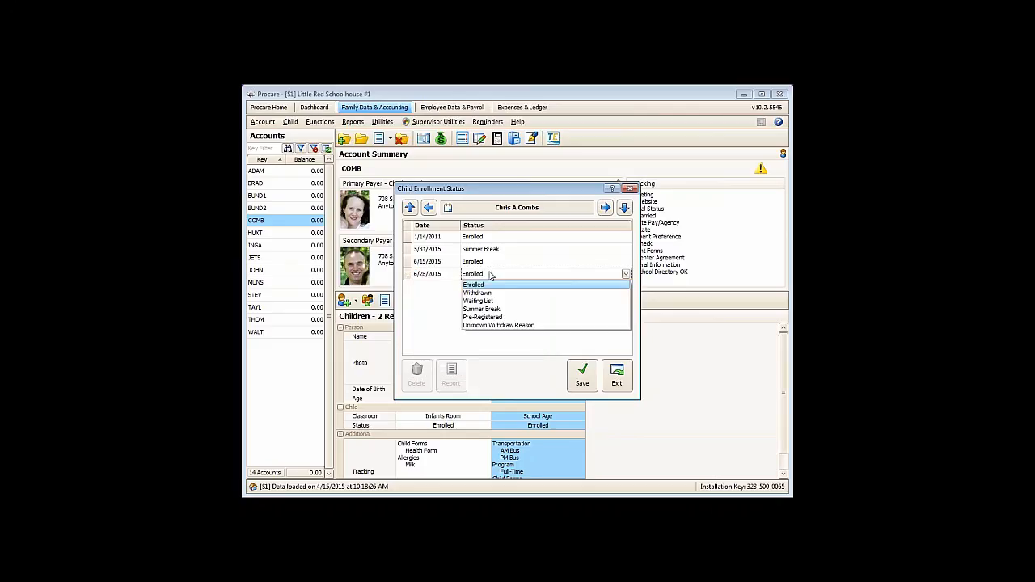
{"action": "type", "text": "Summer Break"}
{"action": "key", "text": "Return"}
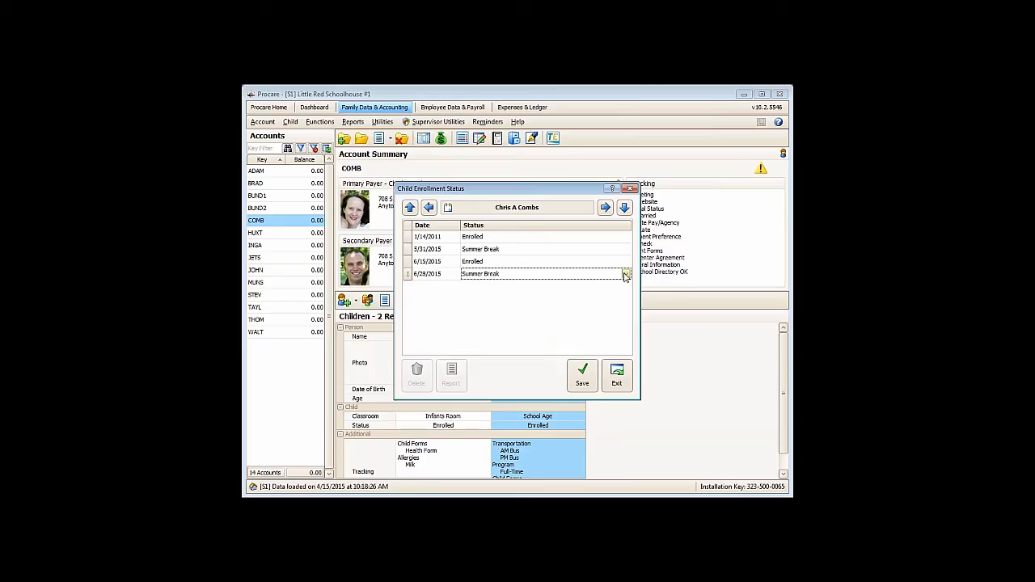
{"action": "key", "text": "Tab"}
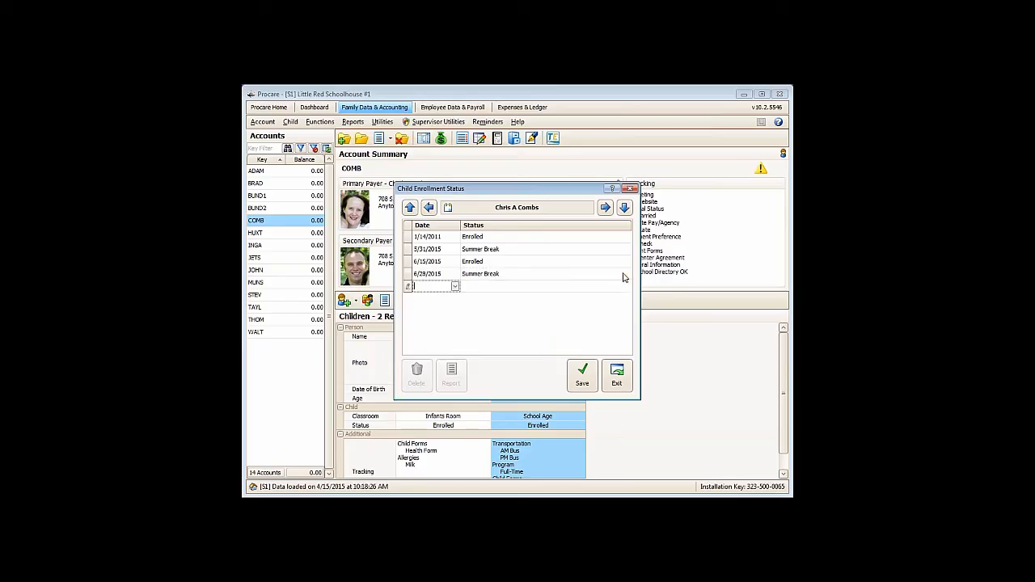
- Add an Enrolled status entry dated 8/31/2015 to the child's enrollment history
{"action": "left_click", "coordinate": [455, 287]}
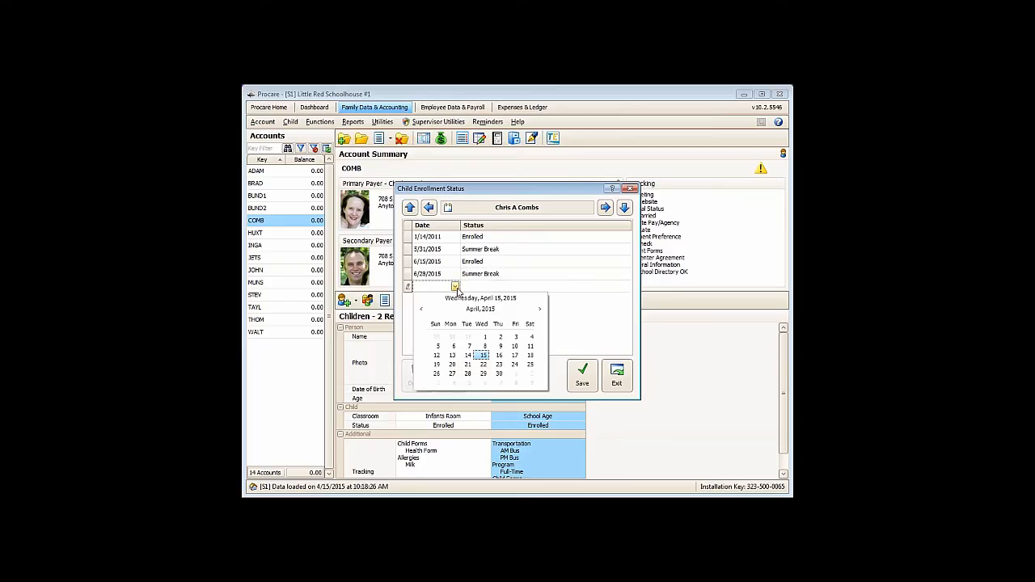
{"action": "left_click", "coordinate": [540, 311]}
{"action": "left_click", "coordinate": [540, 310]}
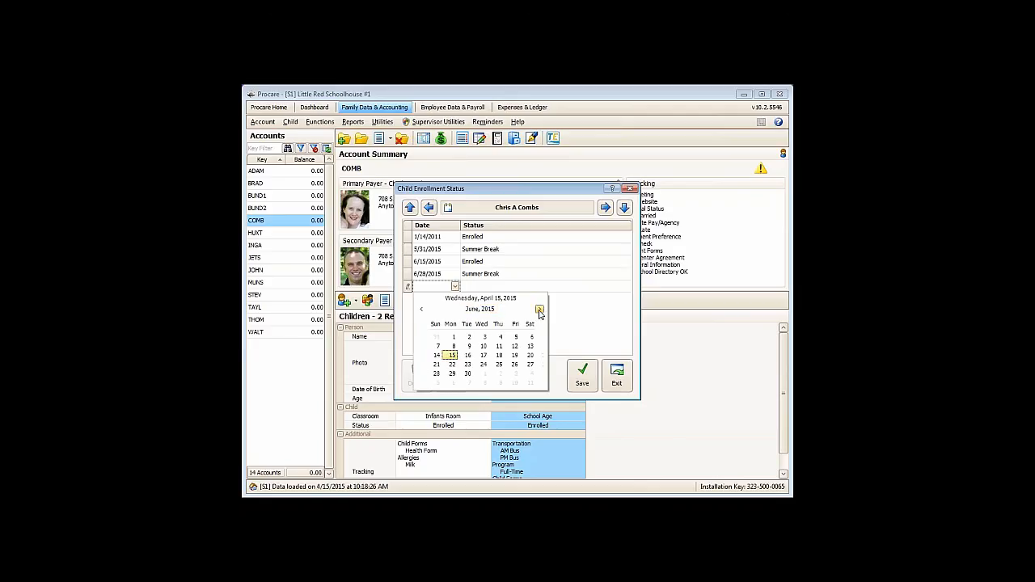
{"action": "left_click", "coordinate": [540, 311]}
{"action": "left_click", "coordinate": [540, 310]}
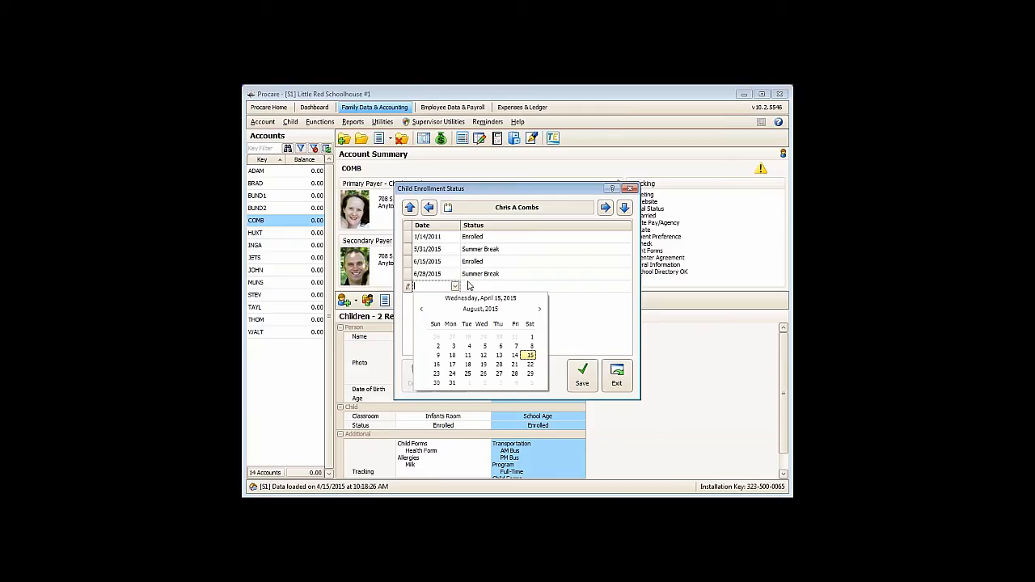
{"action": "left_click", "coordinate": [452, 383]}
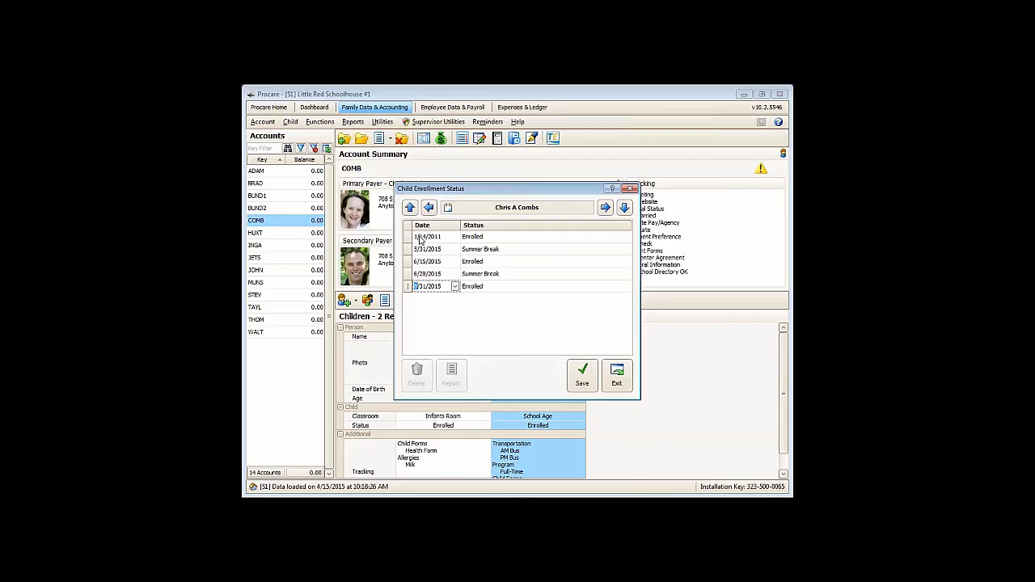
- Save the child's enrollment status entries and close the enrollment status window
{"action": "left_click", "coordinate": [456, 237]}
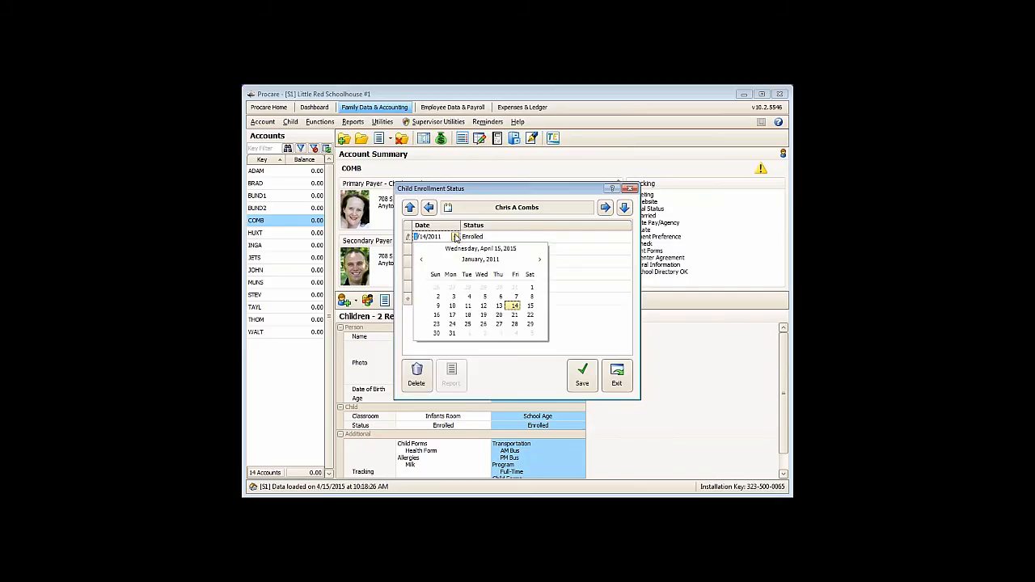
{"action": "left_click", "coordinate": [455, 237]}
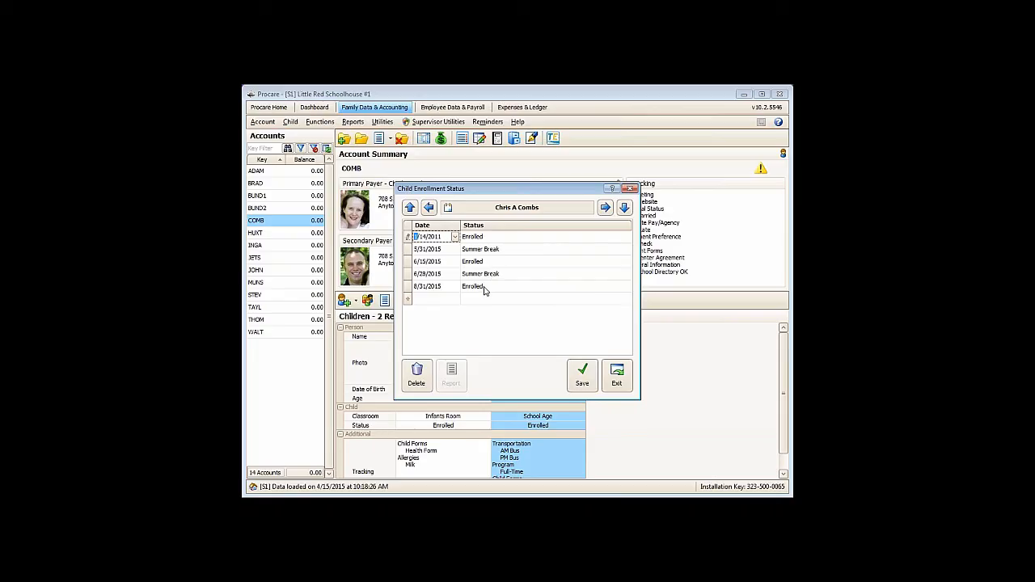
{"action": "left_click", "coordinate": [584, 384]}
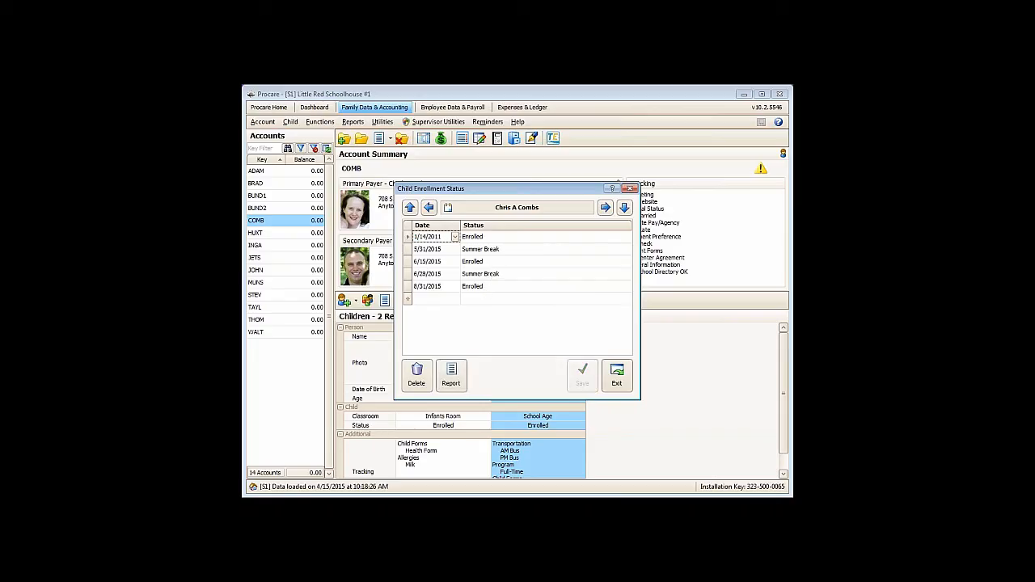
{"action": "left_click", "coordinate": [616, 376]}
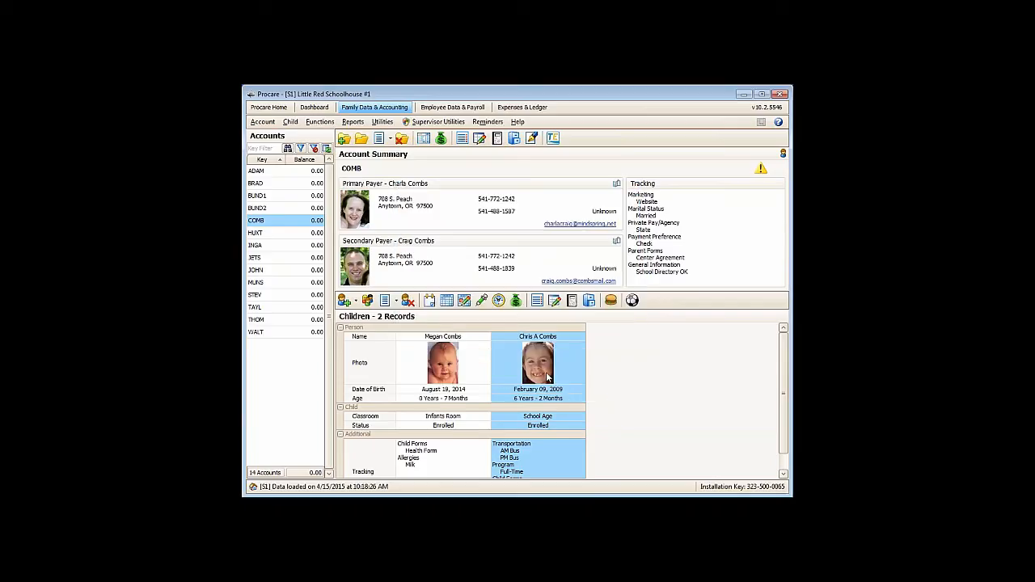
- Change the child's primary classroom to Day Camp Room All Day and save the child information
{"action": "double_click", "coordinate": [531, 419]}
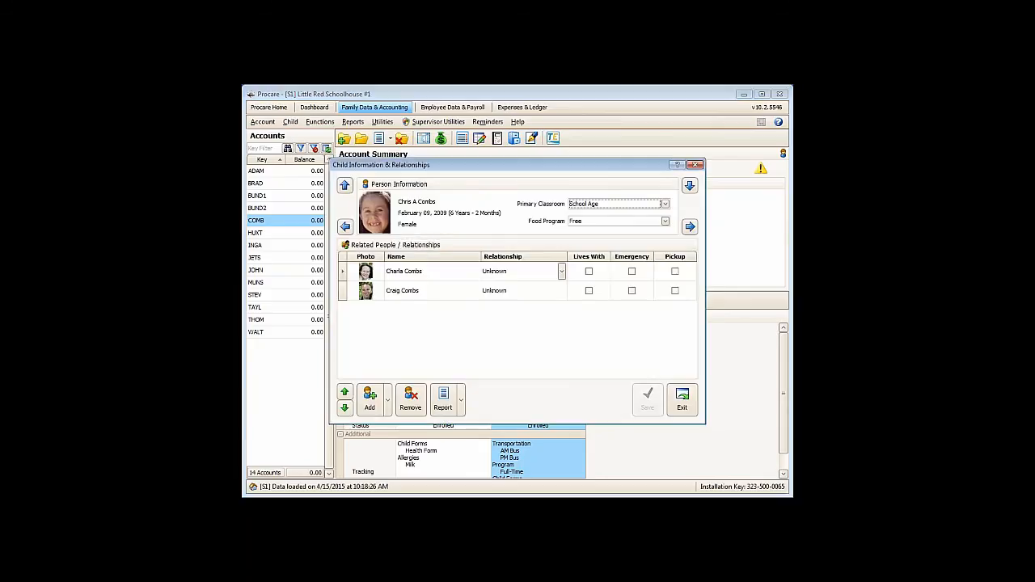
{"action": "left_click", "coordinate": [580, 206]}
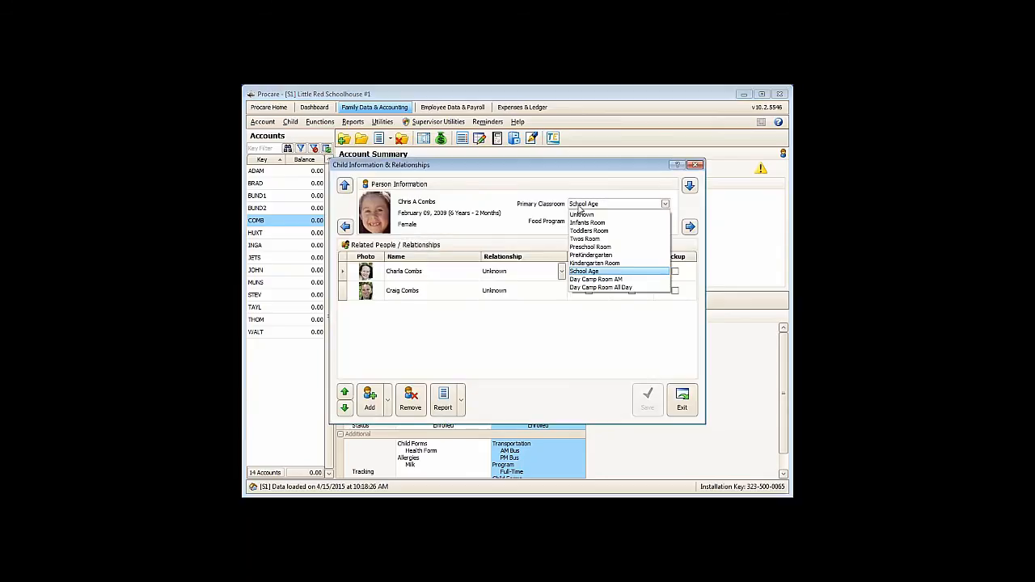
{"action": "left_click", "coordinate": [589, 289]}
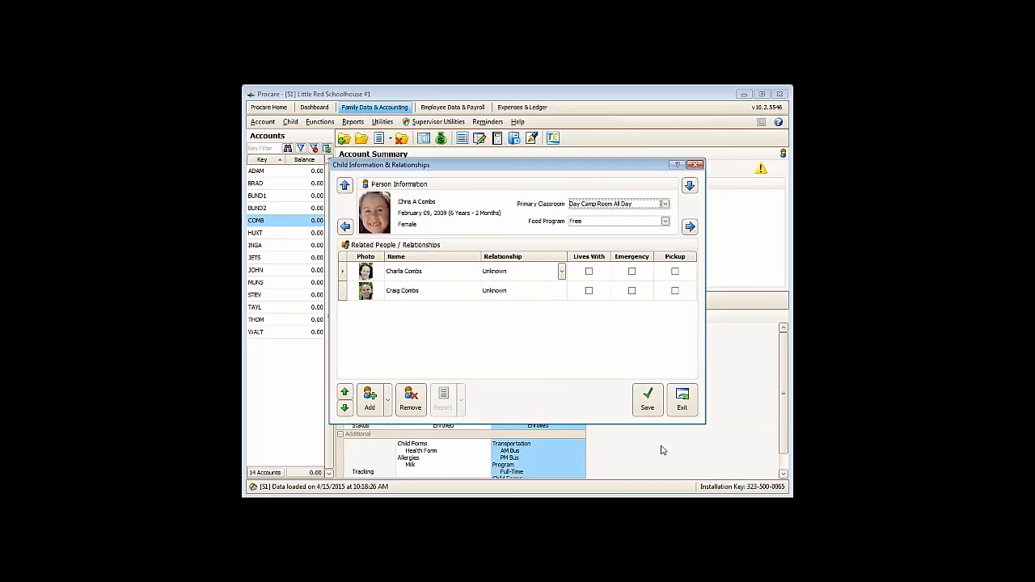
{"action": "left_click", "coordinate": [651, 414]}
{"action": "left_click", "coordinate": [682, 401]}
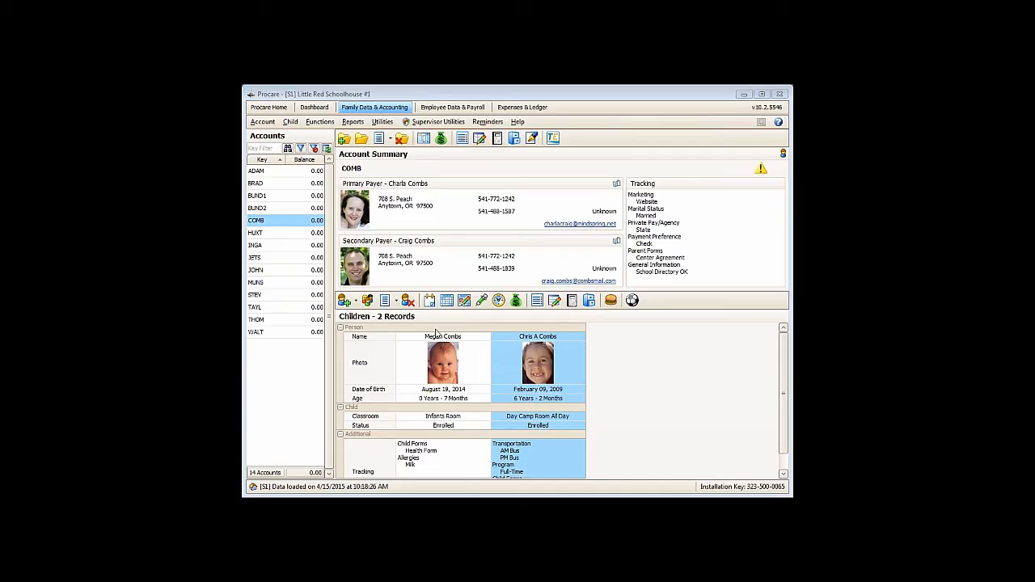
- Open the Weekly: M-F (AM/PM) rollcall sheet from the standard Family Data reports
{"action": "left_click", "coordinate": [351, 125]}
{"action": "left_click", "coordinate": [352, 138]}
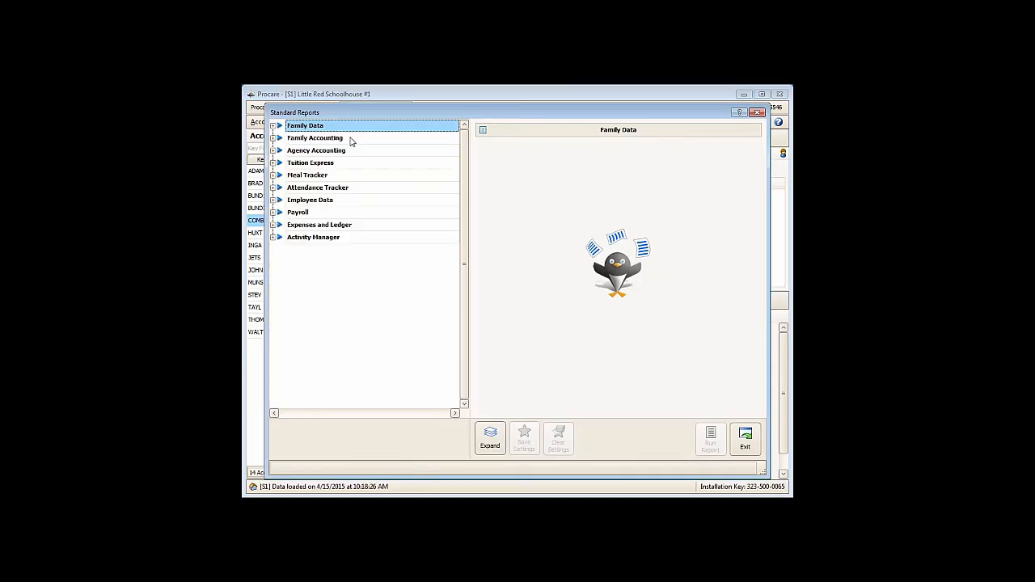
{"action": "left_click", "coordinate": [273, 127]}
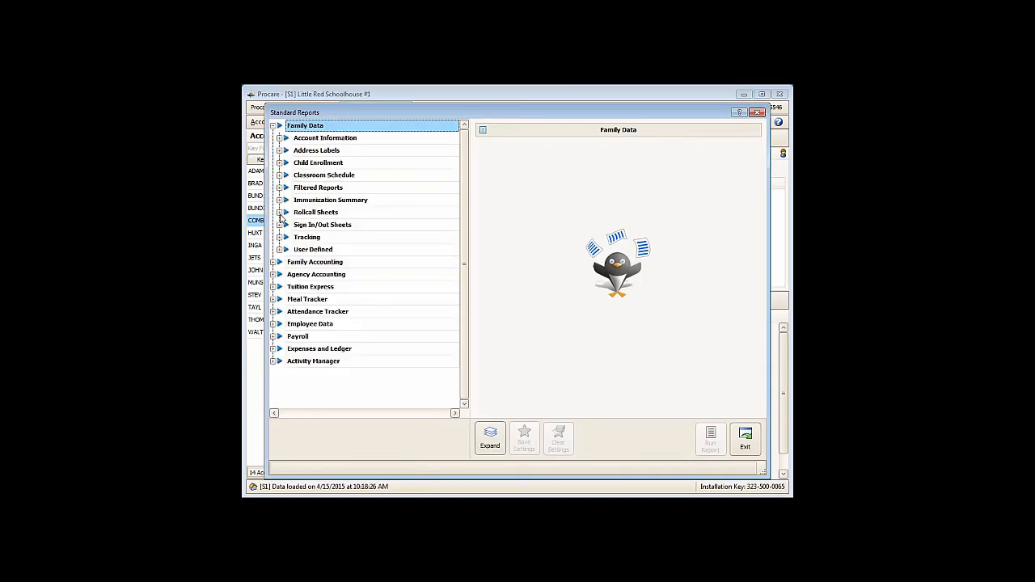
{"action": "left_click", "coordinate": [279, 214]}
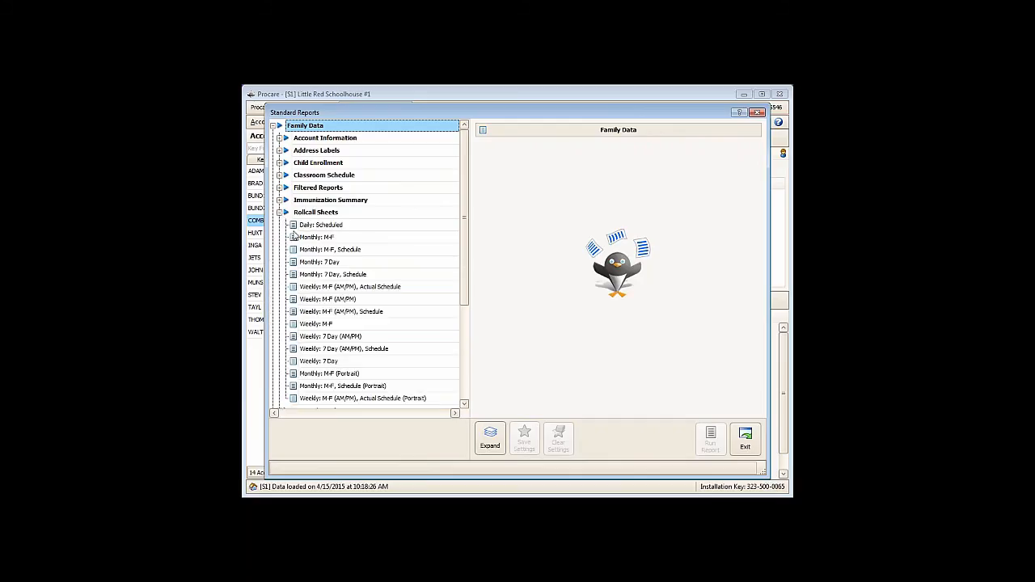
{"action": "left_click", "coordinate": [312, 301]}
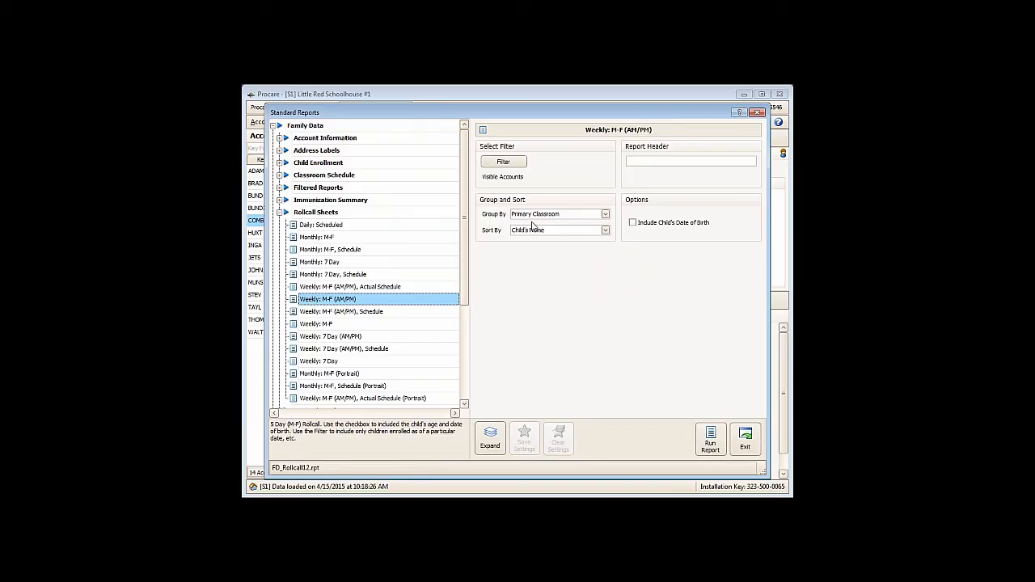
- Filter the rollcall report by enrollment status to children Enrolled as of 6/1/2015
{"action": "left_click", "coordinate": [490, 165]}
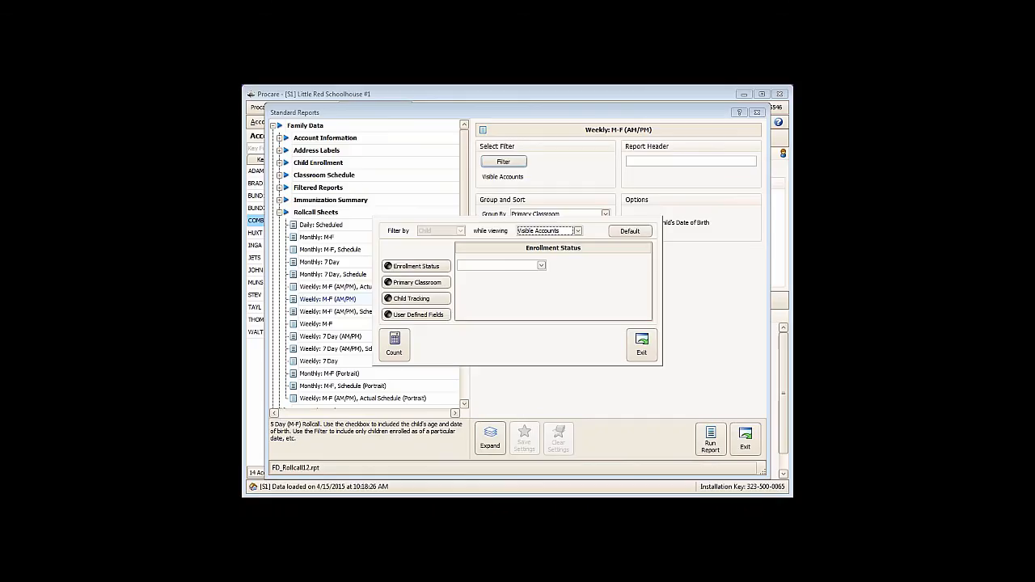
{"action": "left_click", "coordinate": [401, 275]}
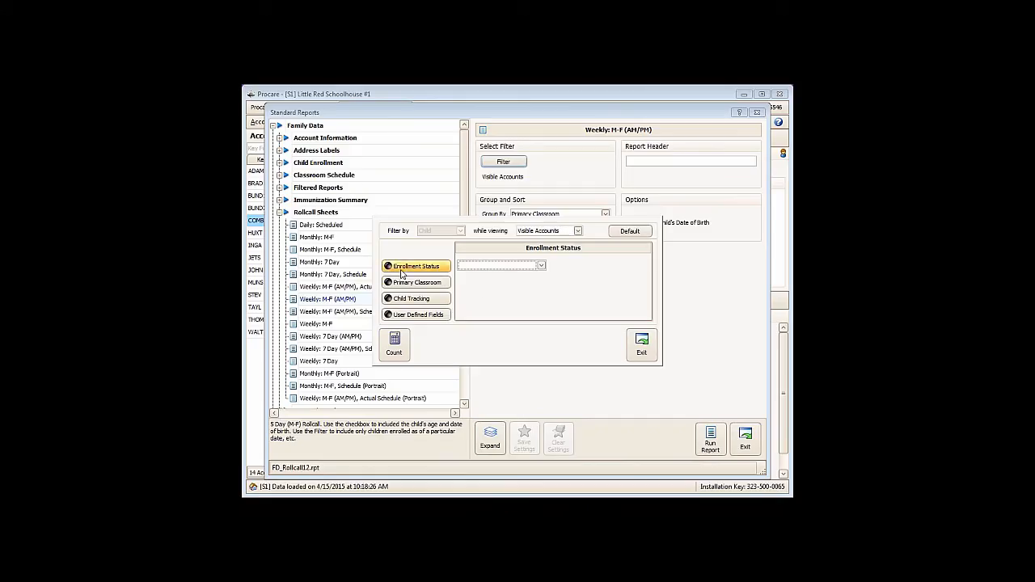
{"action": "left_click", "coordinate": [541, 267]}
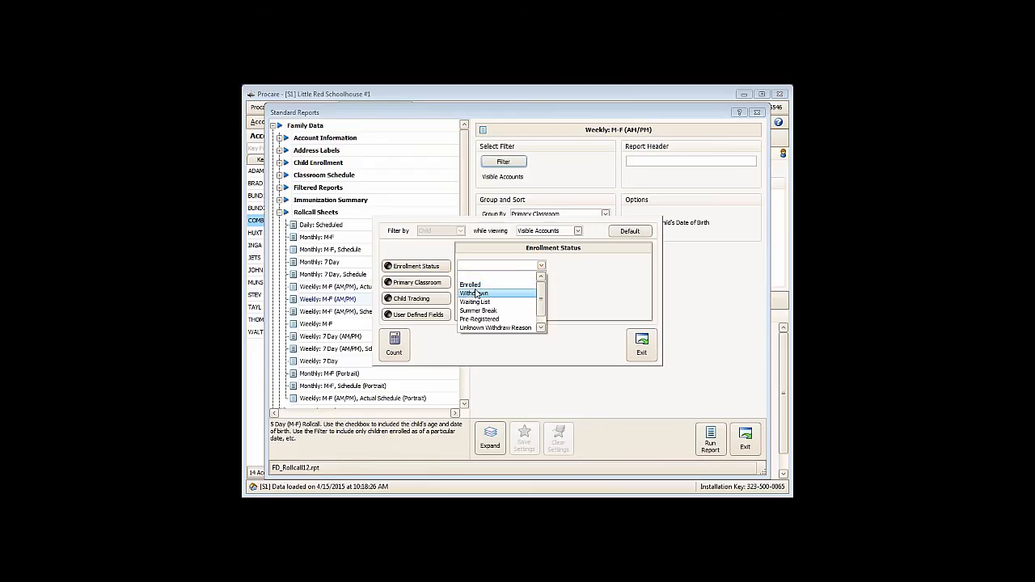
{"action": "left_click", "coordinate": [474, 287]}
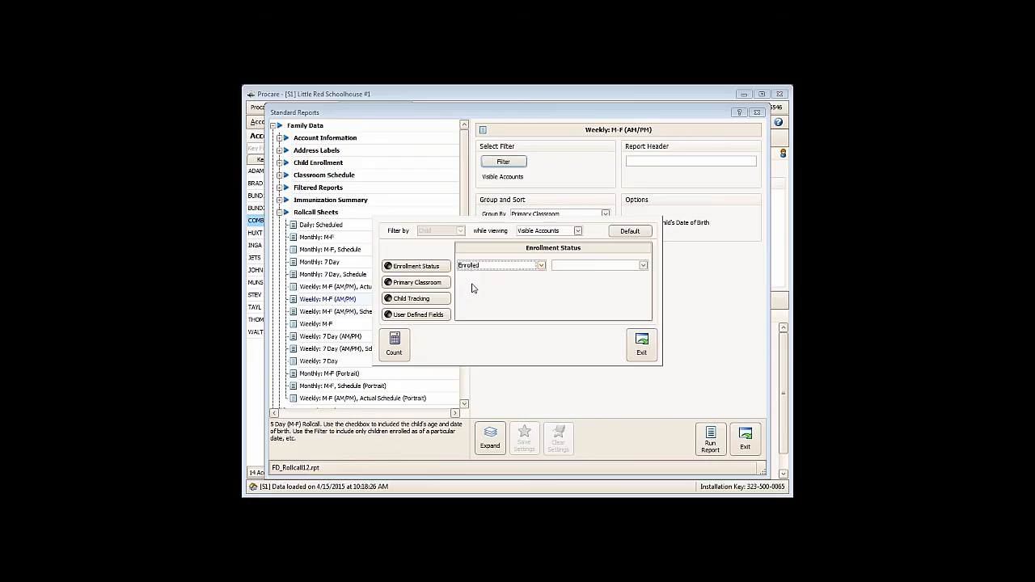
{"action": "left_click", "coordinate": [643, 266]}
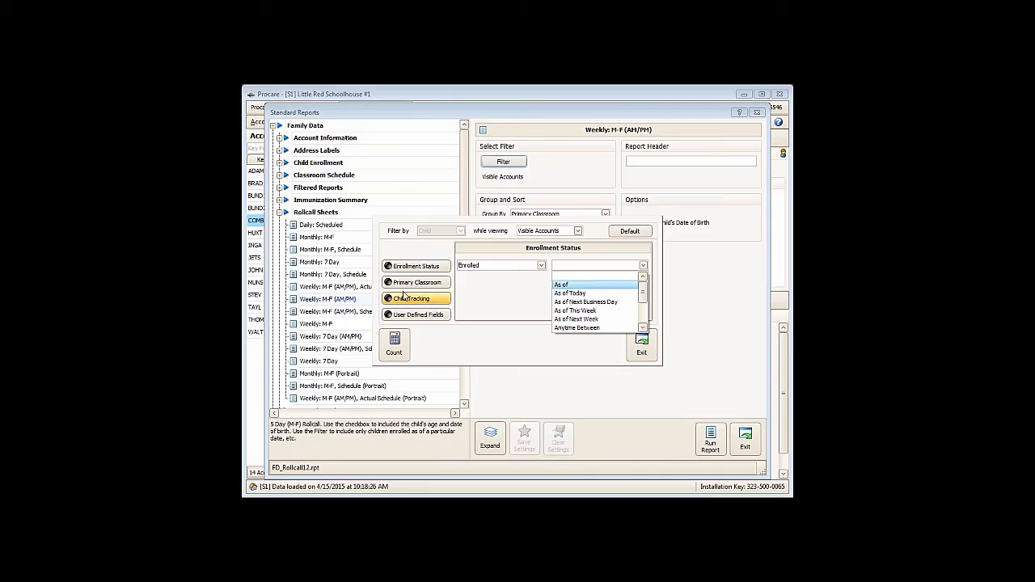
{"action": "left_click", "coordinate": [565, 286]}
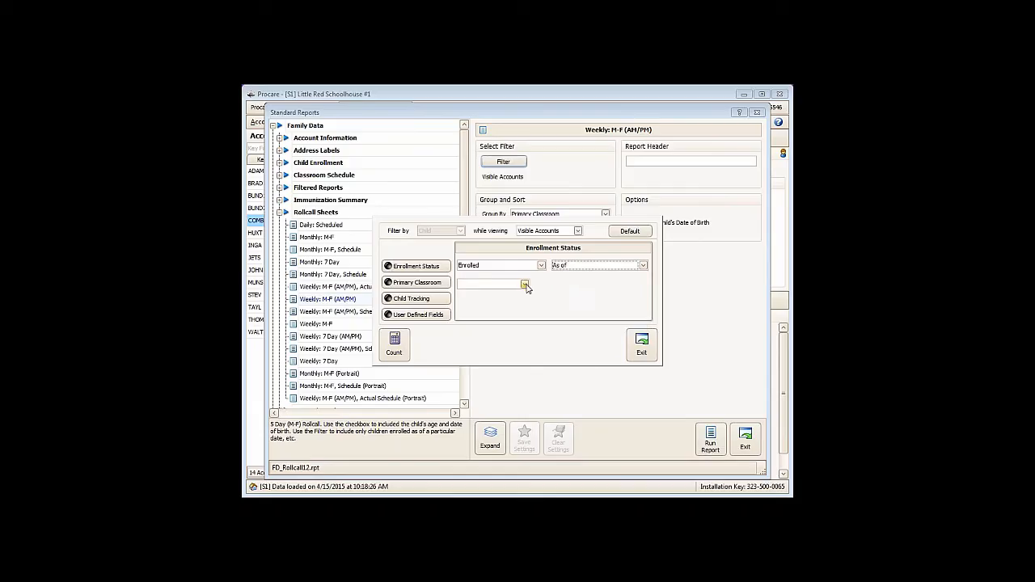
{"action": "left_click", "coordinate": [525, 284]}
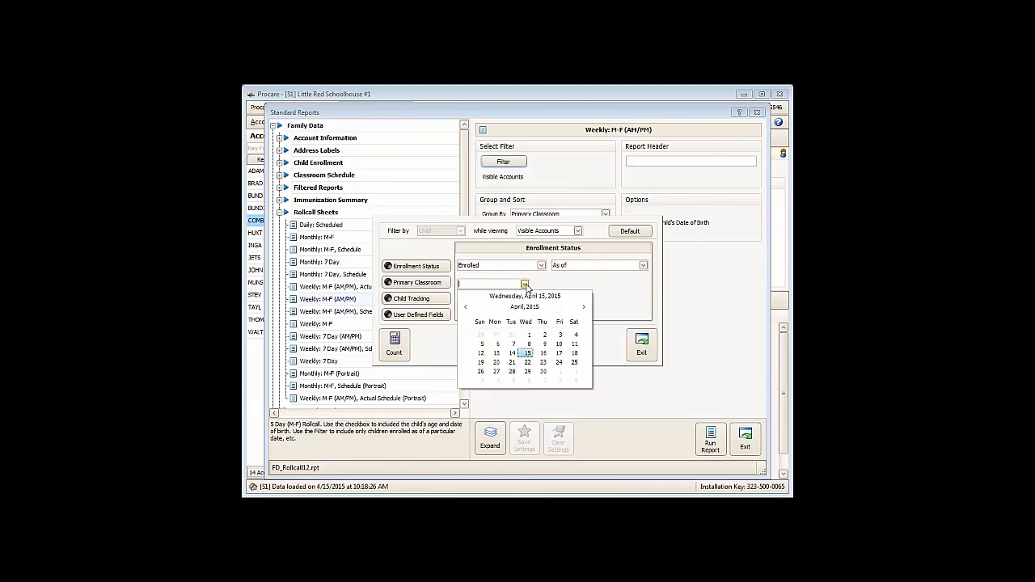
{"action": "left_click", "coordinate": [584, 309]}
{"action": "left_click", "coordinate": [497, 381]}
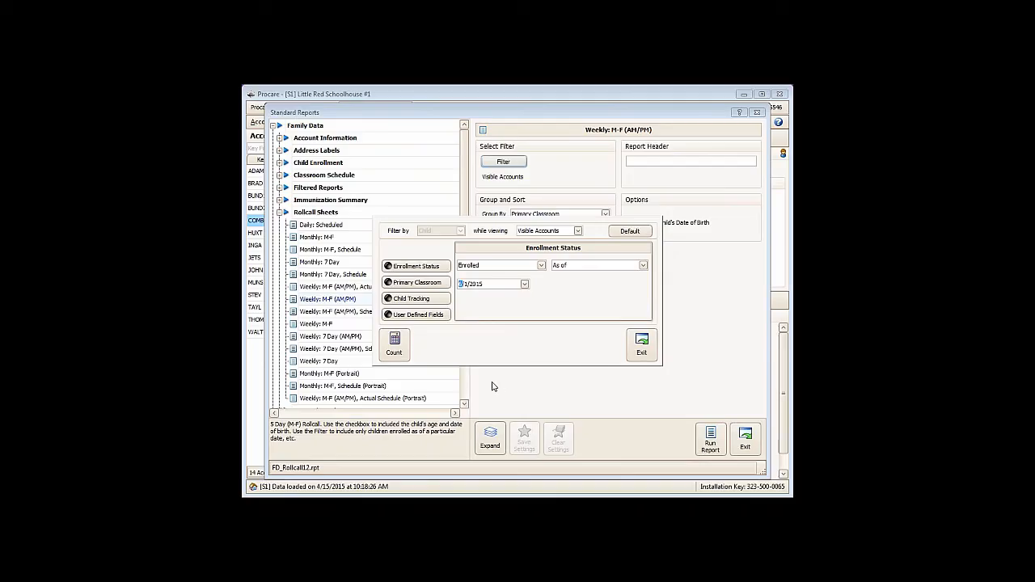
- Count the children matching the enrollment filter and return to the report settings
{"action": "left_click", "coordinate": [403, 350]}
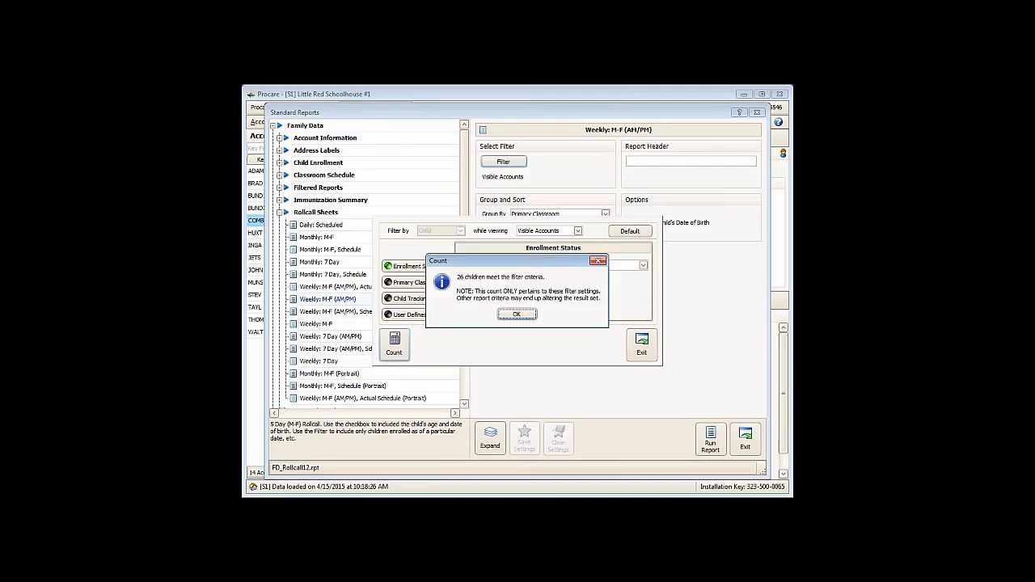
{"action": "left_click", "coordinate": [511, 316]}
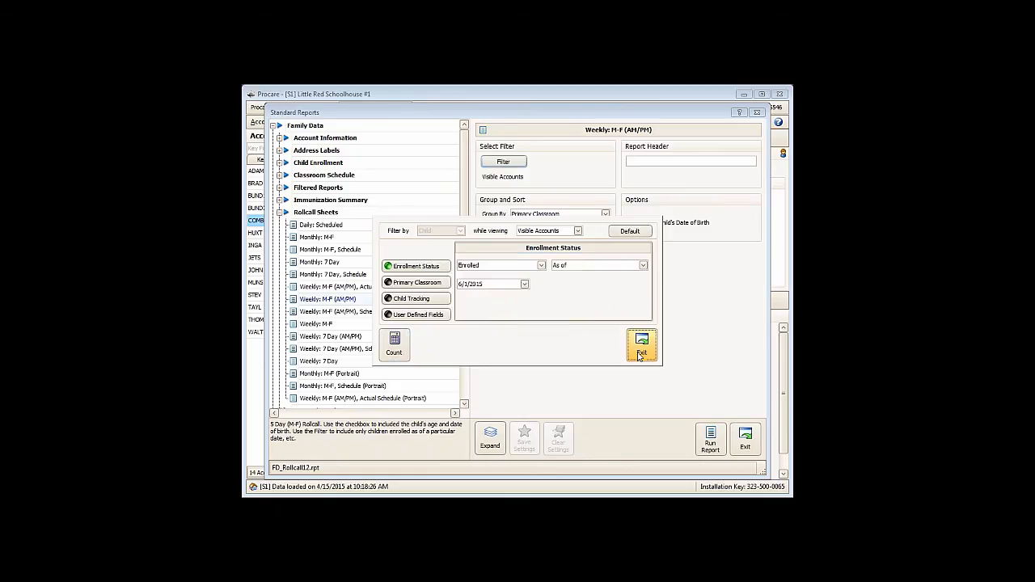
{"action": "left_click", "coordinate": [639, 348]}
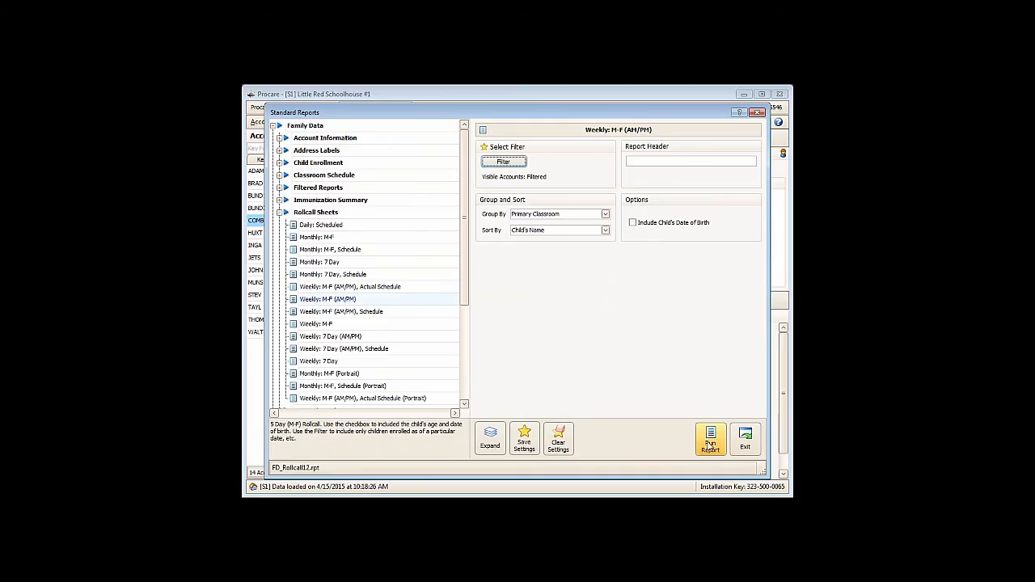
- Run the weekly rollcall report and examine which children are listed on each classroom's page
{"action": "left_click", "coordinate": [711, 443]}
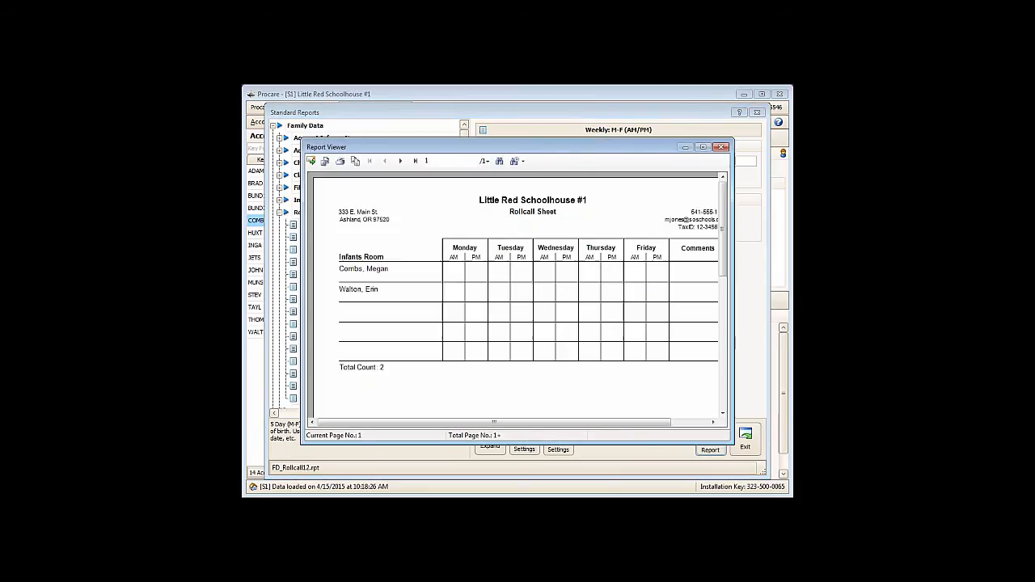
{"action": "left_click", "coordinate": [415, 161]}
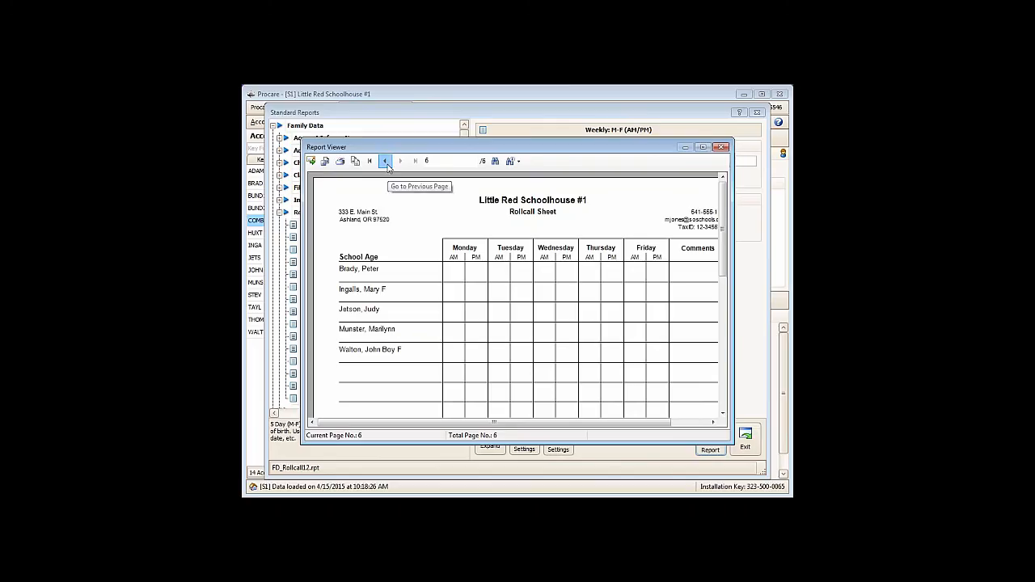
{"action": "left_click", "coordinate": [385, 161]}
{"action": "left_click", "coordinate": [385, 161]}
{"action": "left_click", "coordinate": [386, 161]}
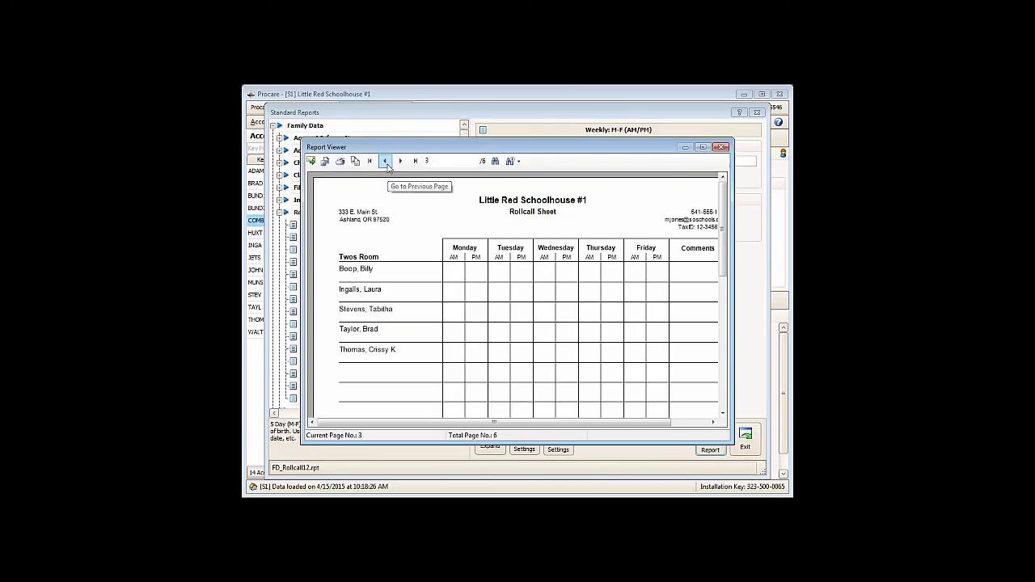
{"action": "left_click", "coordinate": [385, 162]}
{"action": "left_click", "coordinate": [385, 161]}
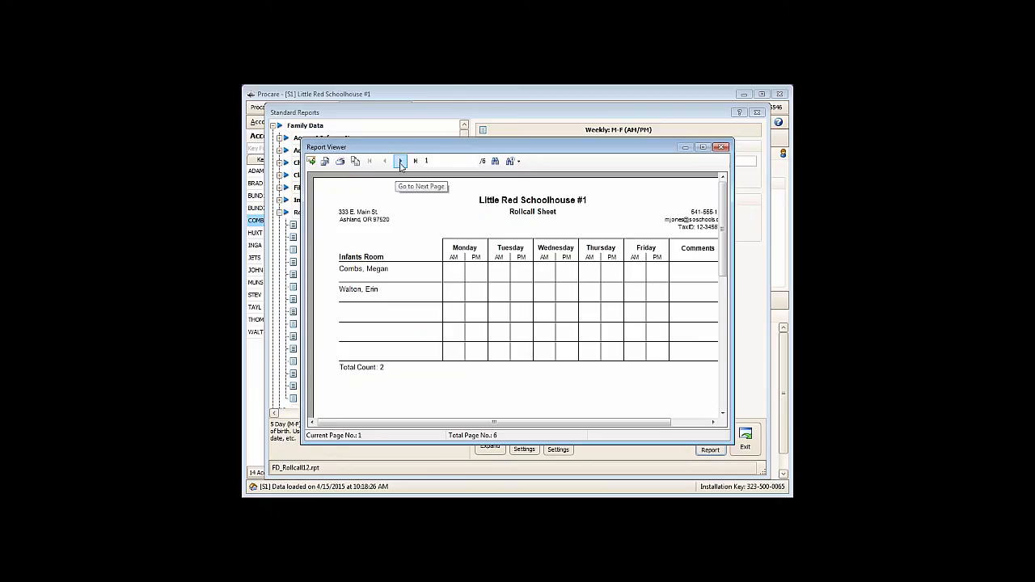
{"action": "left_click", "coordinate": [401, 161]}
{"action": "left_click", "coordinate": [401, 160]}
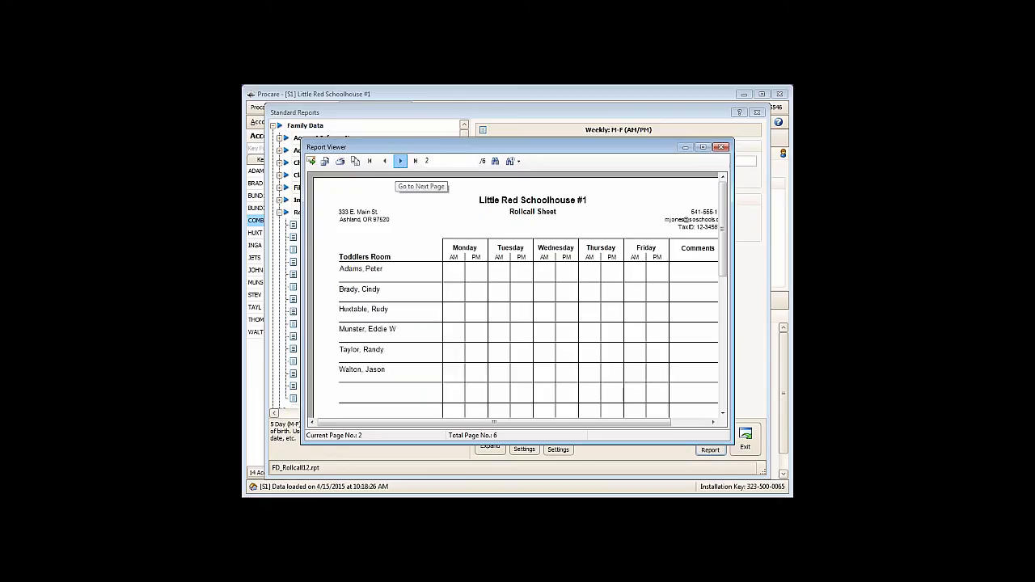
{"action": "left_click", "coordinate": [401, 161]}
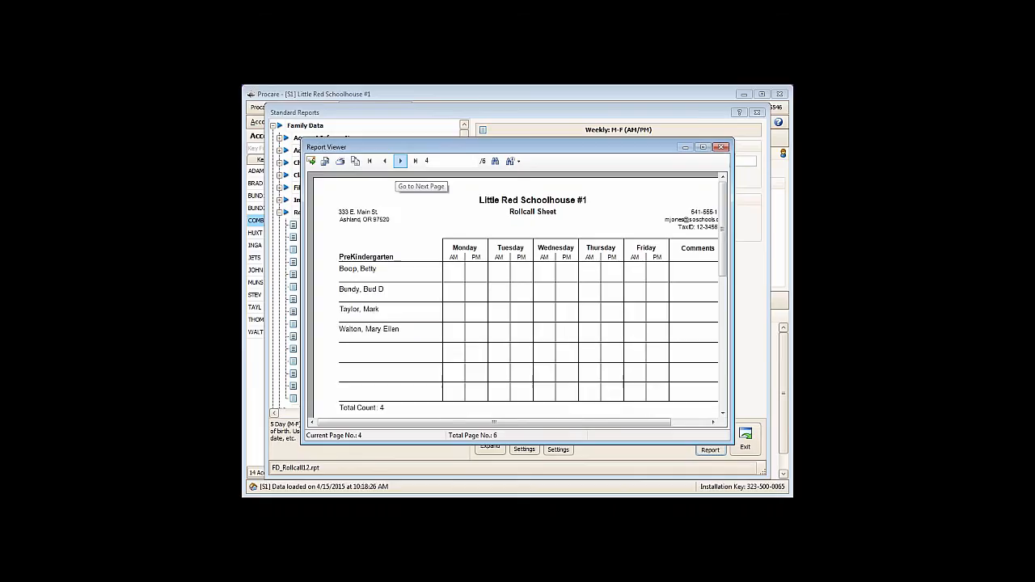
{"action": "left_click", "coordinate": [400, 161]}
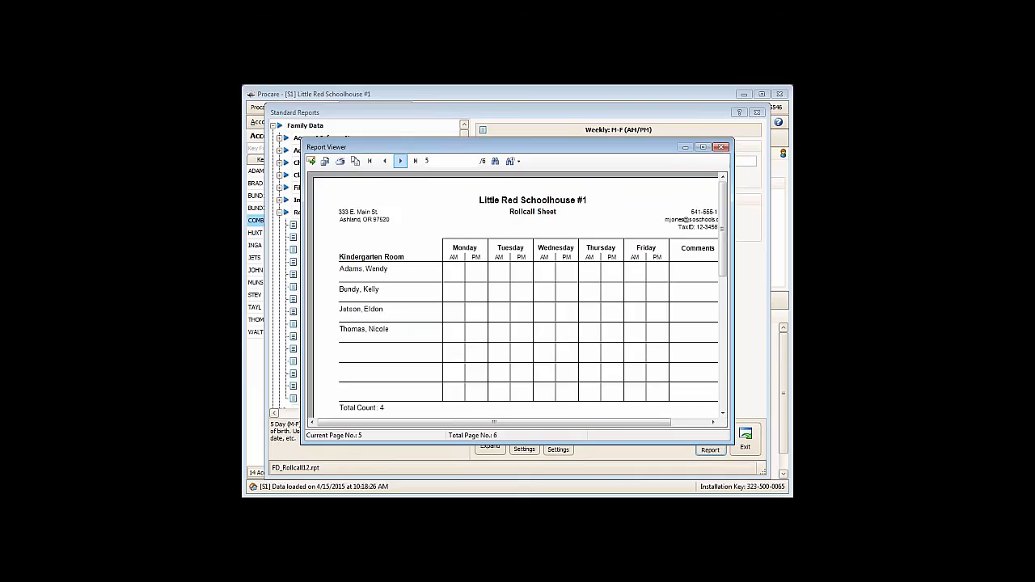
{"action": "left_click", "coordinate": [400, 161]}
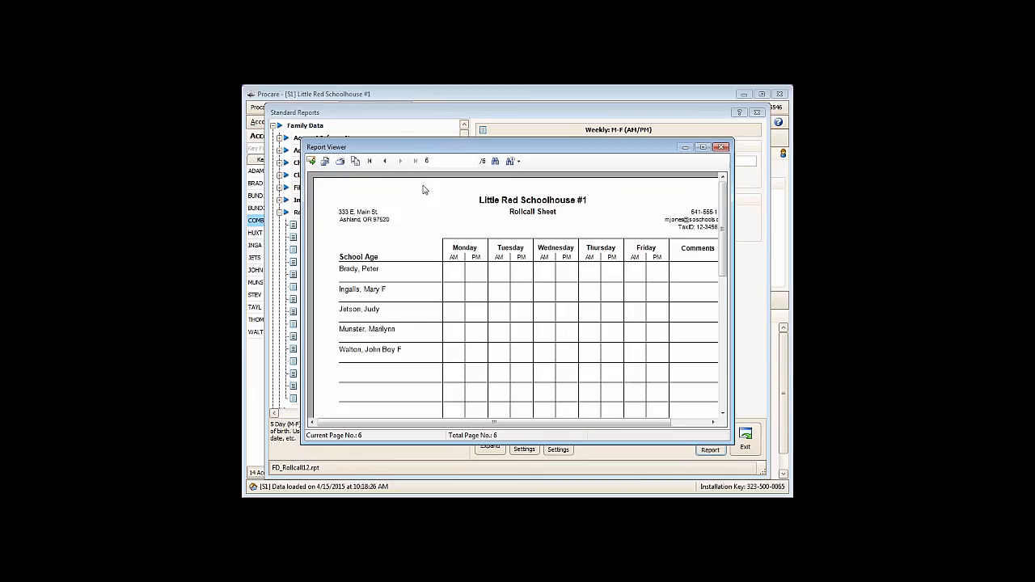
{"action": "left_click", "coordinate": [719, 148]}
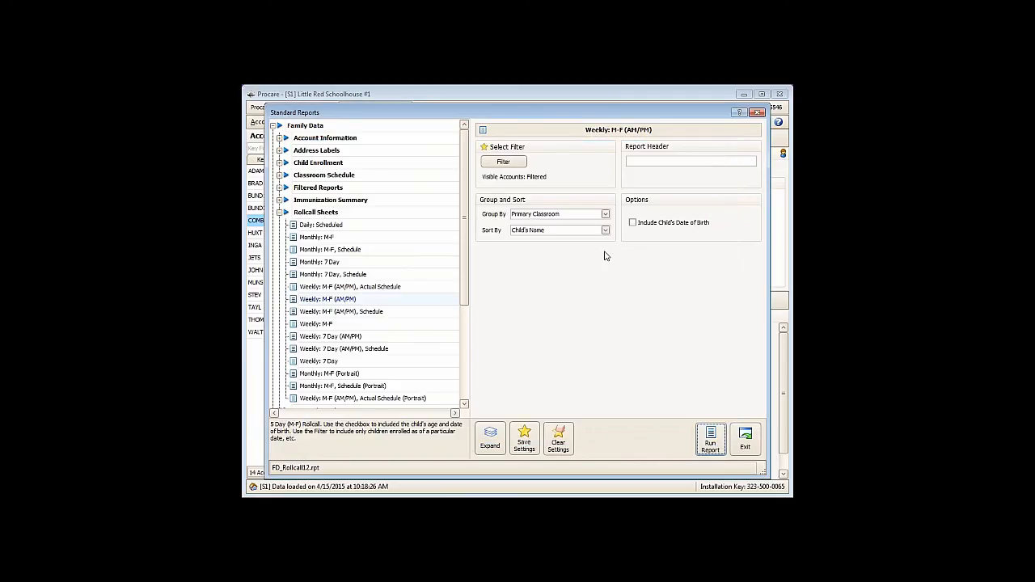
- Set the enrollment status filter's as-of date to 6/15/2015 and count the matching children
{"action": "left_click", "coordinate": [499, 164]}
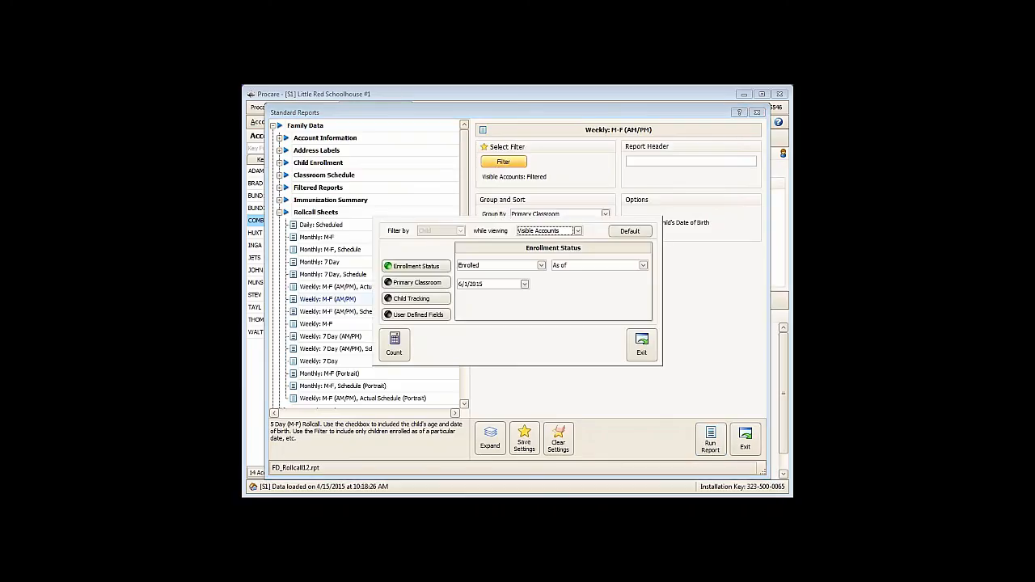
{"action": "left_click", "coordinate": [524, 284]}
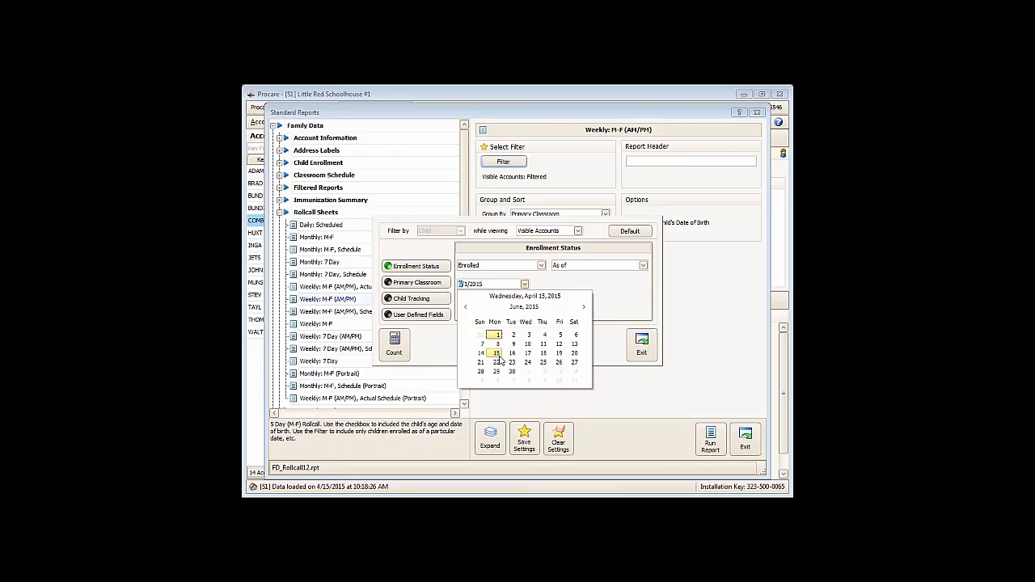
{"action": "left_click", "coordinate": [498, 356]}
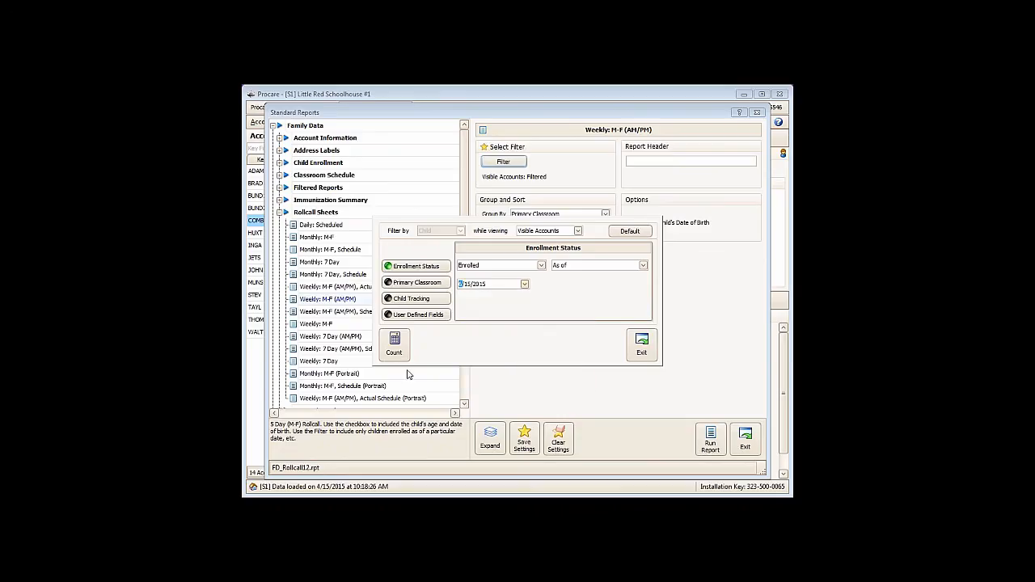
{"action": "left_click", "coordinate": [398, 358]}
{"action": "left_click", "coordinate": [398, 358]}
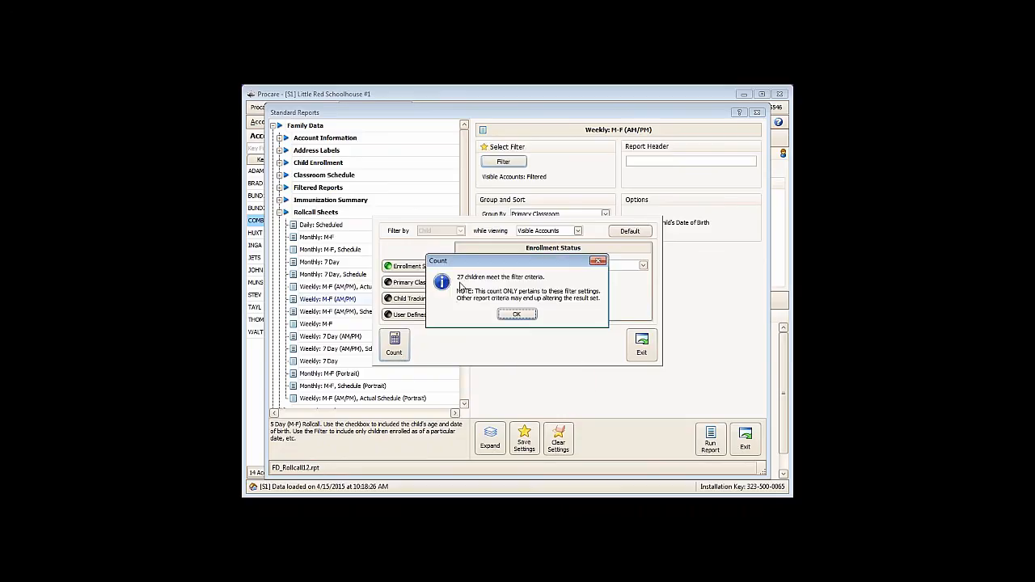
{"action": "left_click", "coordinate": [512, 316]}
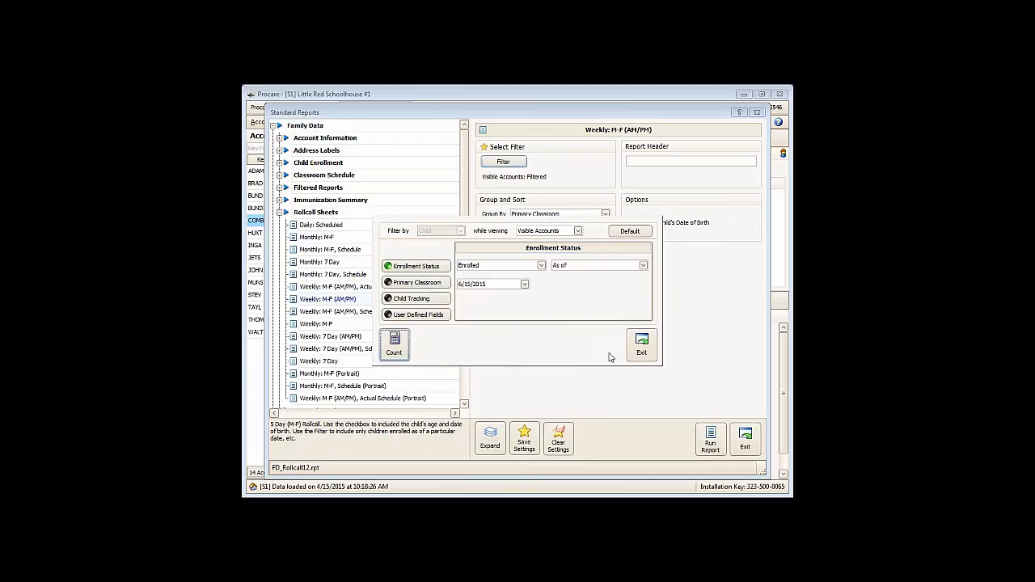
{"action": "left_click", "coordinate": [642, 347]}
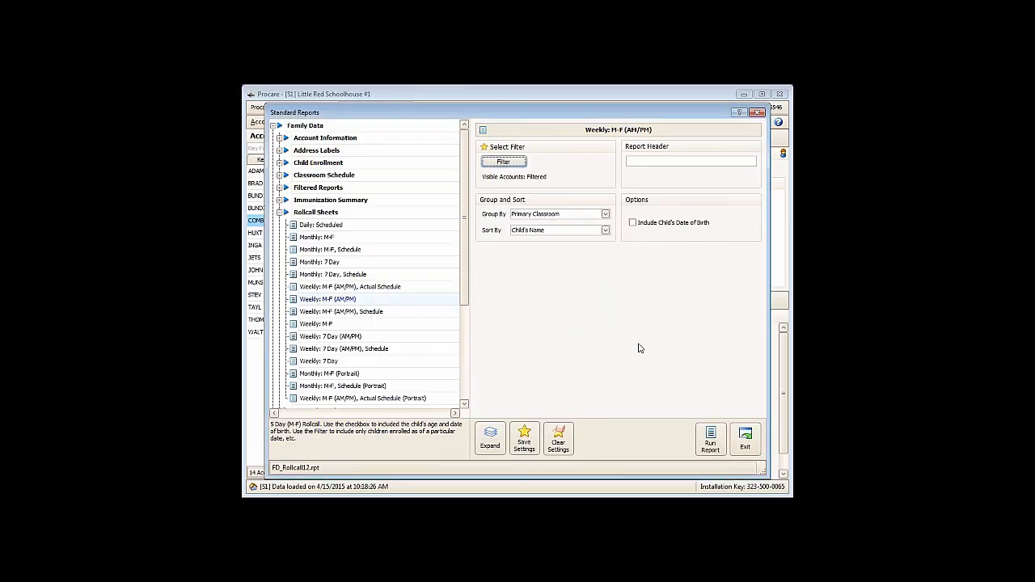
- Run the rollcall report with the updated filter, examine its last page, and leave the standard reports
{"action": "left_click", "coordinate": [702, 439]}
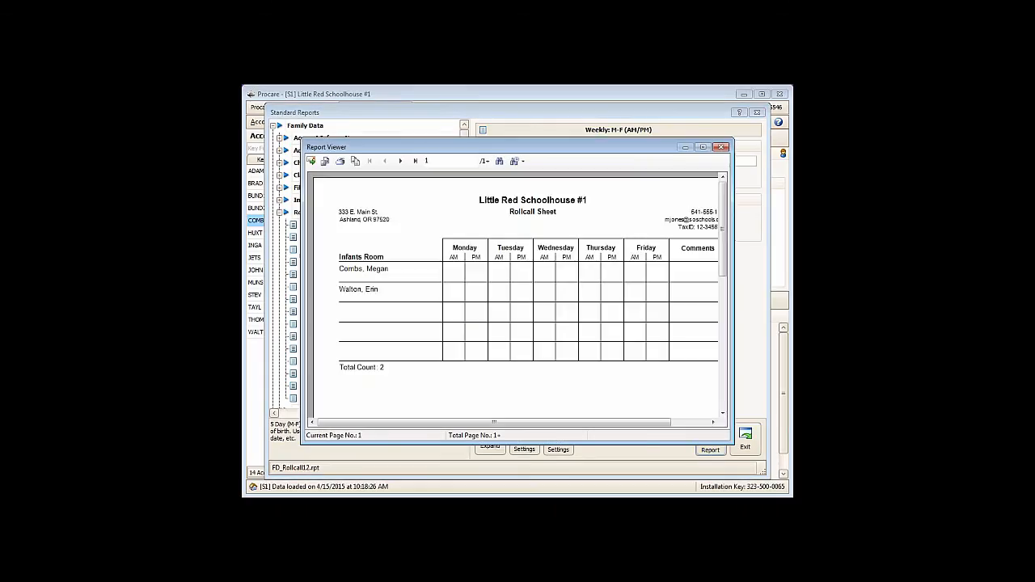
{"action": "left_click", "coordinate": [415, 163]}
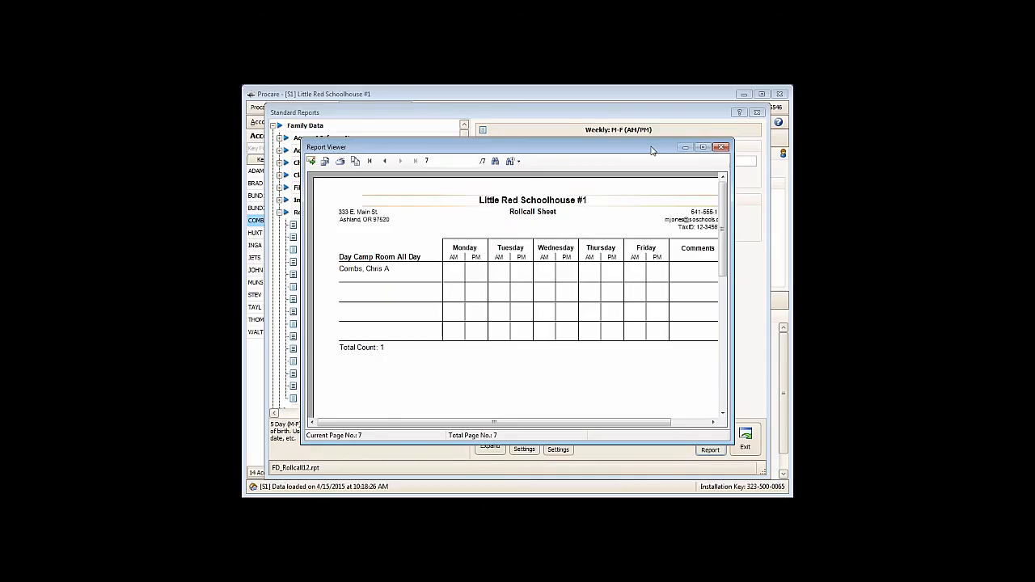
{"action": "left_click", "coordinate": [721, 147]}
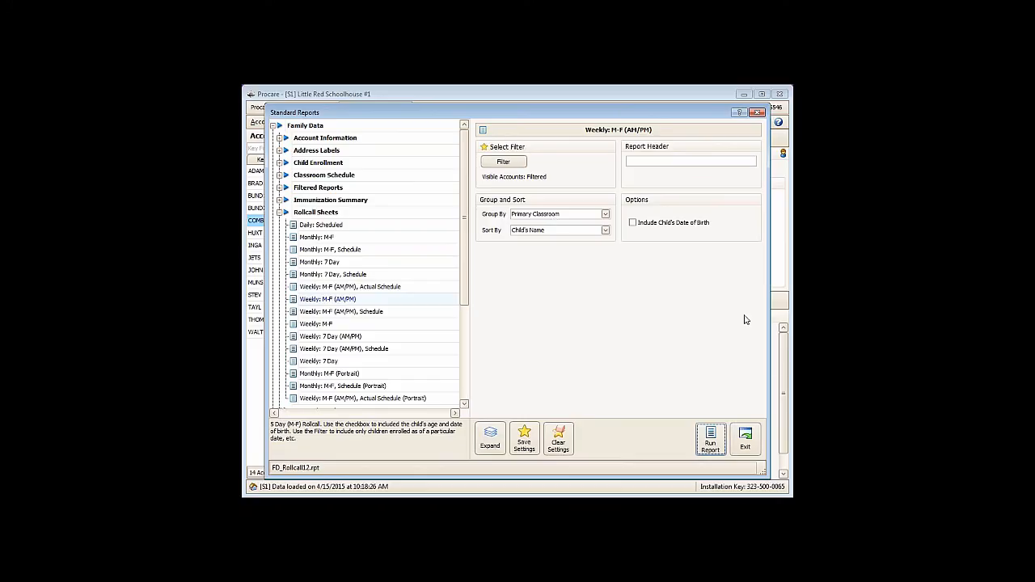
{"action": "left_click", "coordinate": [745, 444]}
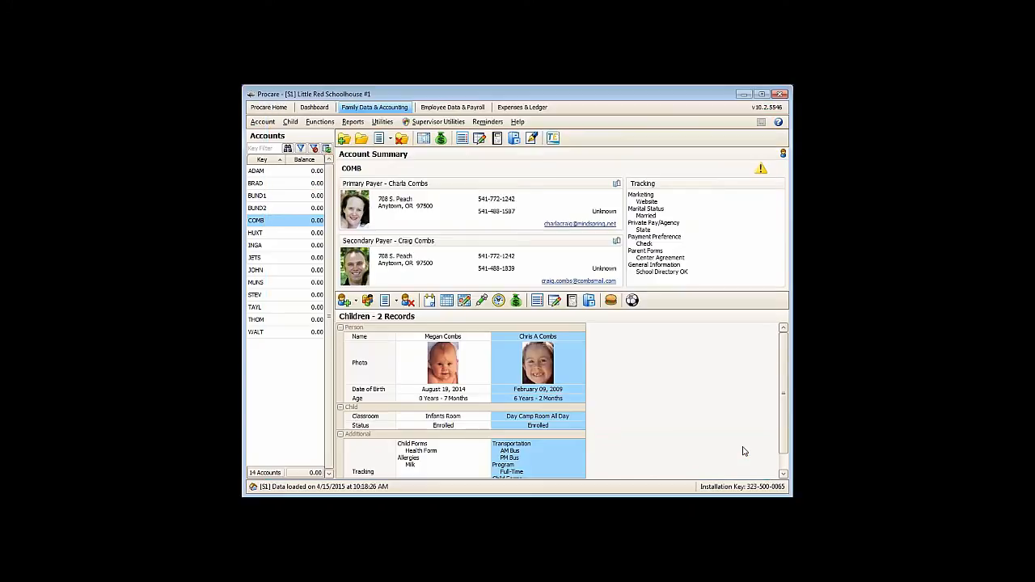
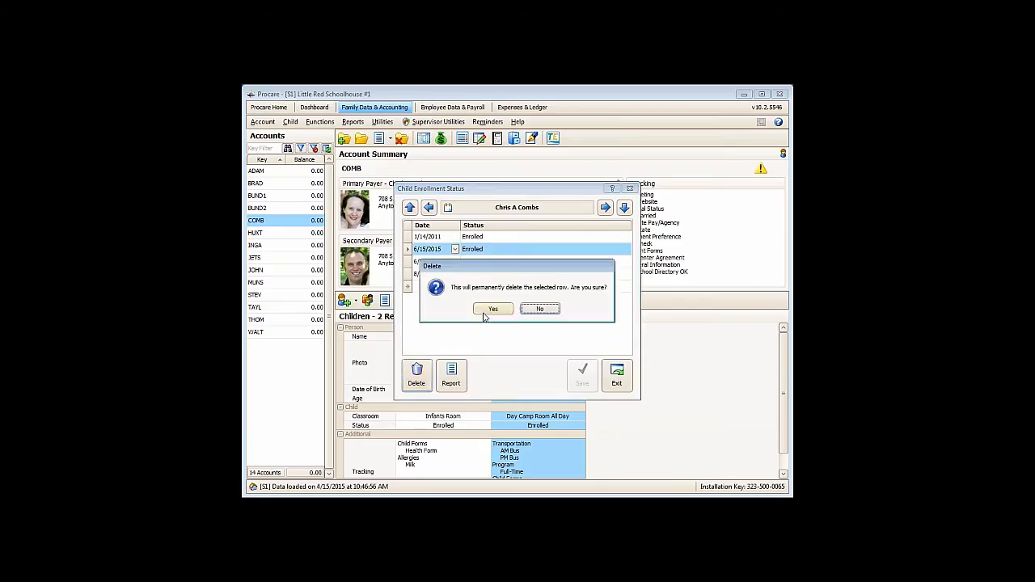
- Delete the child's enrollment status entries dated 6/15/2015, 6/28/2015 and 8/31/2015, and check the child's schedule list
{"action": "key", "text": "Return"}
{"action": "left_click", "coordinate": [408, 252]}
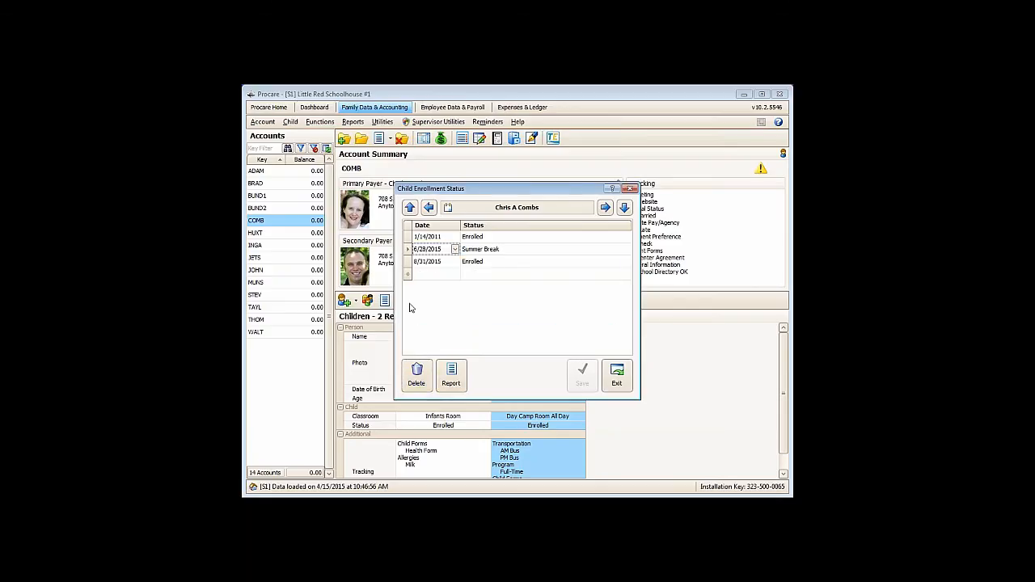
{"action": "left_click", "coordinate": [416, 374]}
{"action": "left_click", "coordinate": [491, 309]}
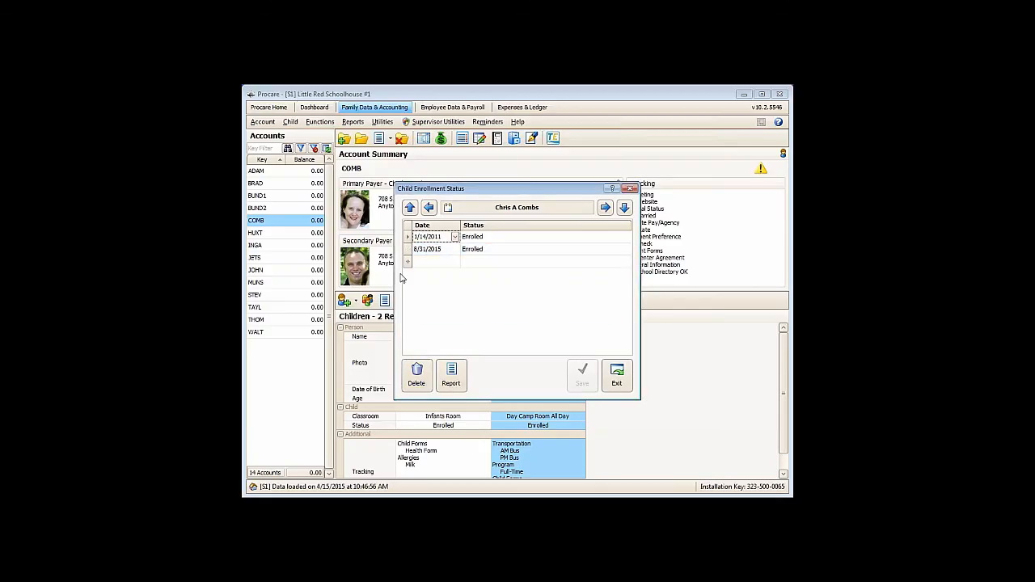
{"action": "left_click", "coordinate": [407, 377]}
{"action": "left_click", "coordinate": [494, 309]}
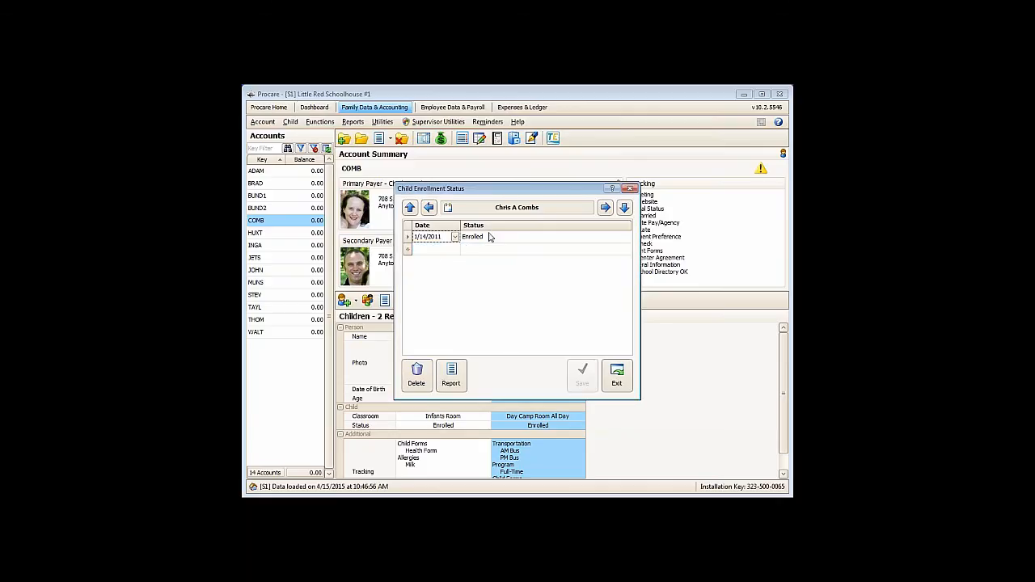
{"action": "left_click", "coordinate": [617, 377]}
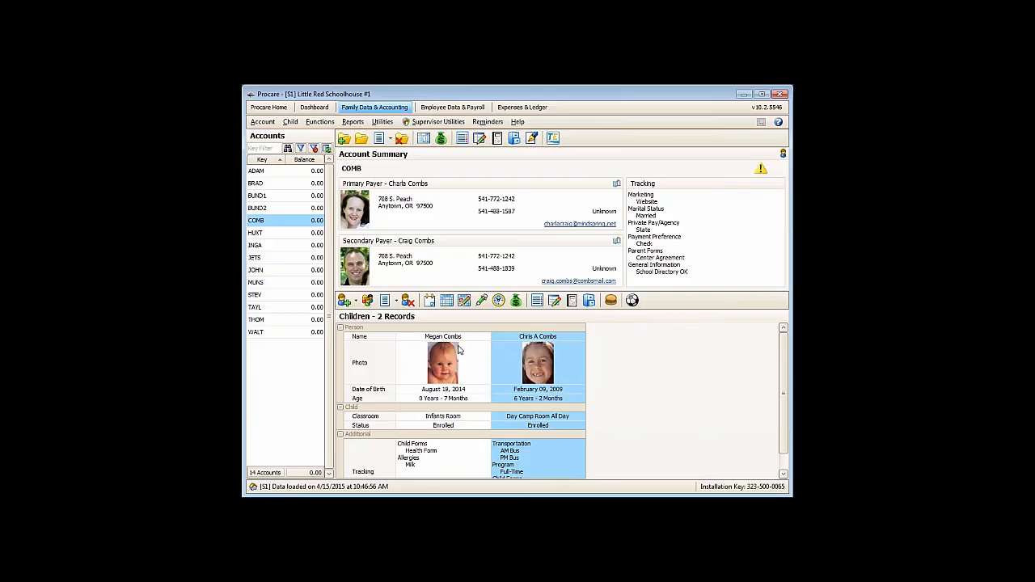
{"action": "left_click", "coordinate": [446, 301]}
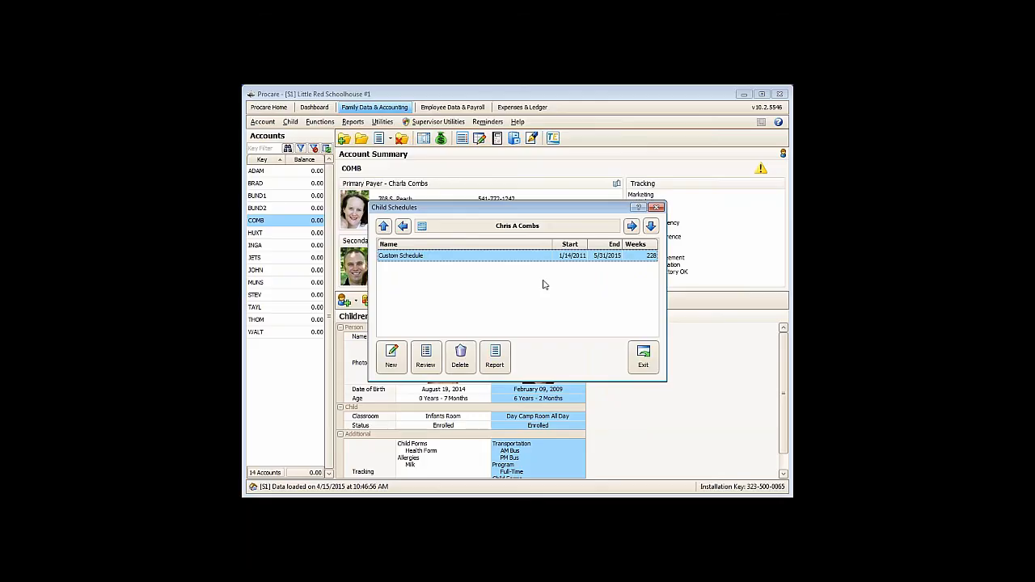
{"action": "left_click", "coordinate": [643, 356]}
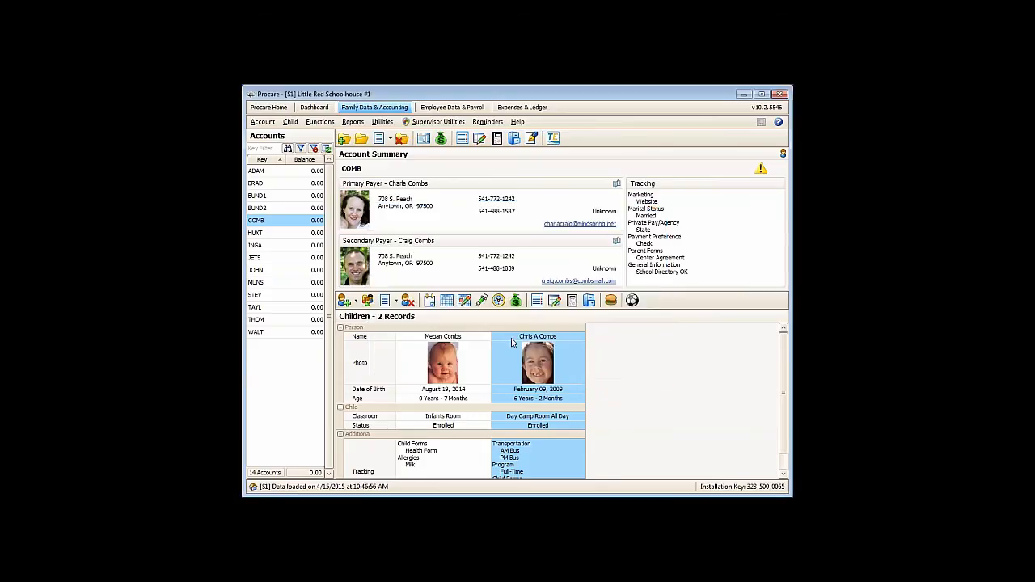
- Mark the summer weeks June 15, June 29, July 6 and July 13 in the child's tracking and save
{"action": "left_click", "coordinate": [538, 301]}
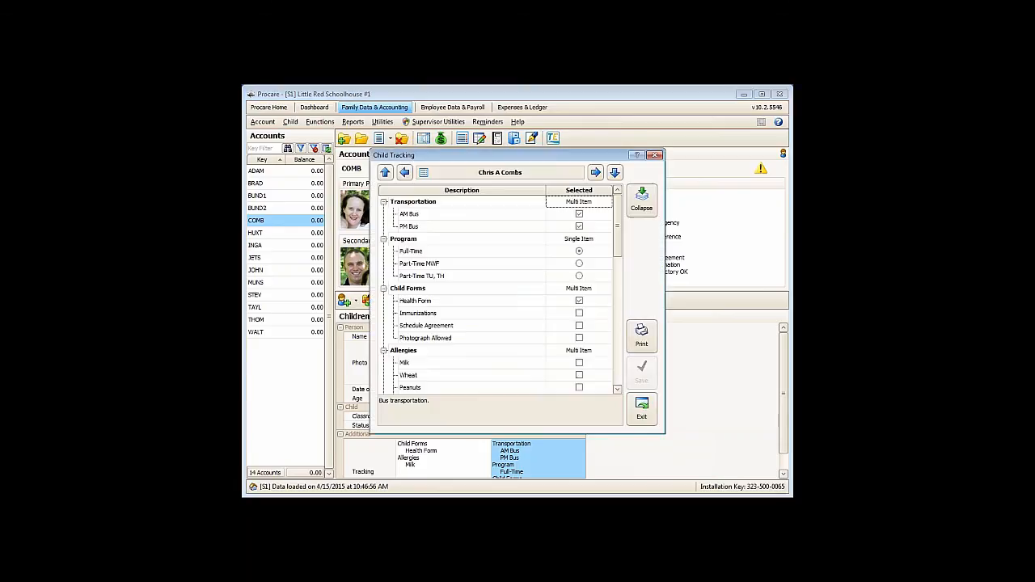
{"action": "left_click_drag", "start_coordinate": [618, 227], "coordinate": [599, 326]}
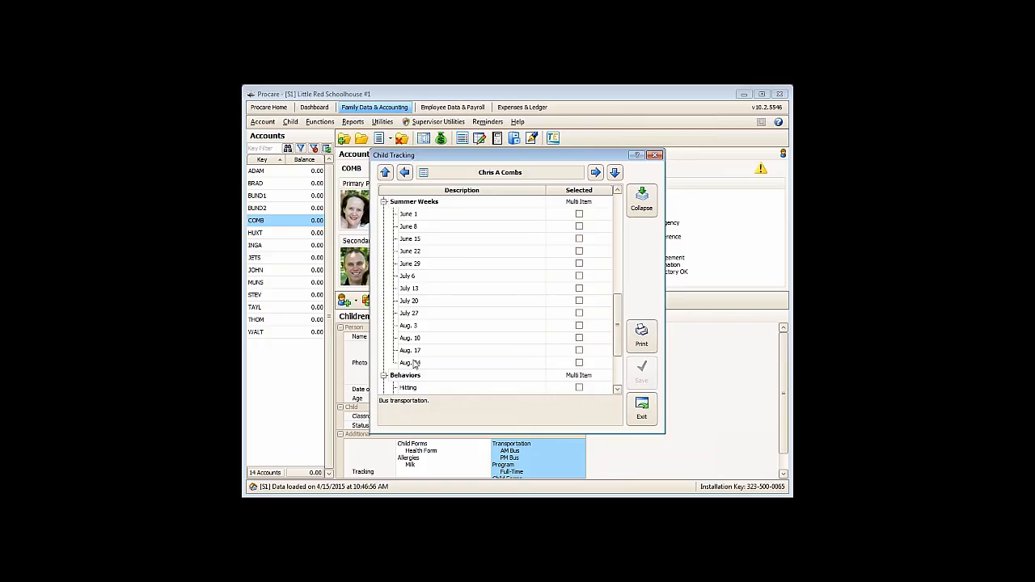
{"action": "left_click", "coordinate": [579, 238]}
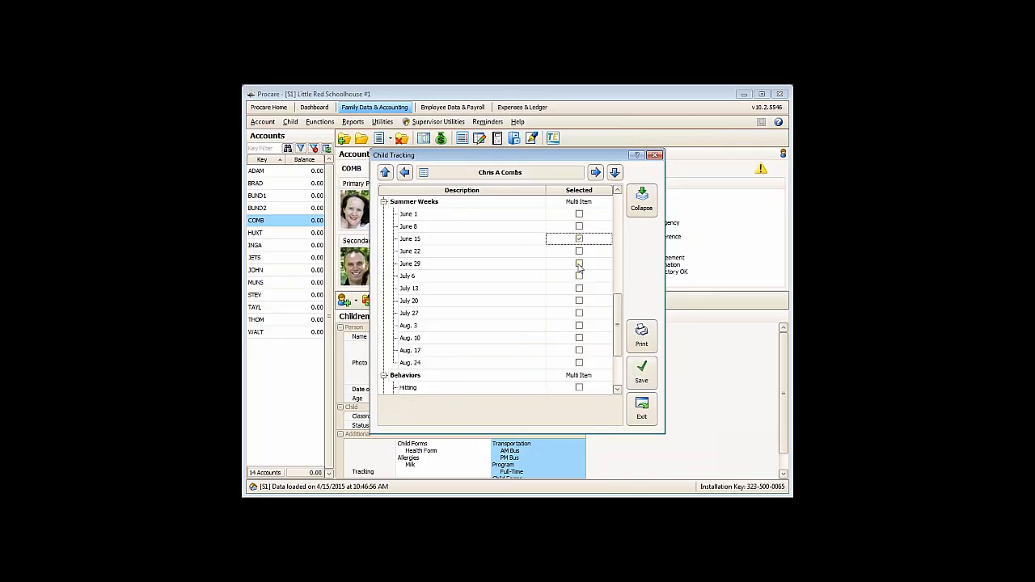
{"action": "left_click", "coordinate": [579, 265]}
{"action": "left_click", "coordinate": [579, 277]}
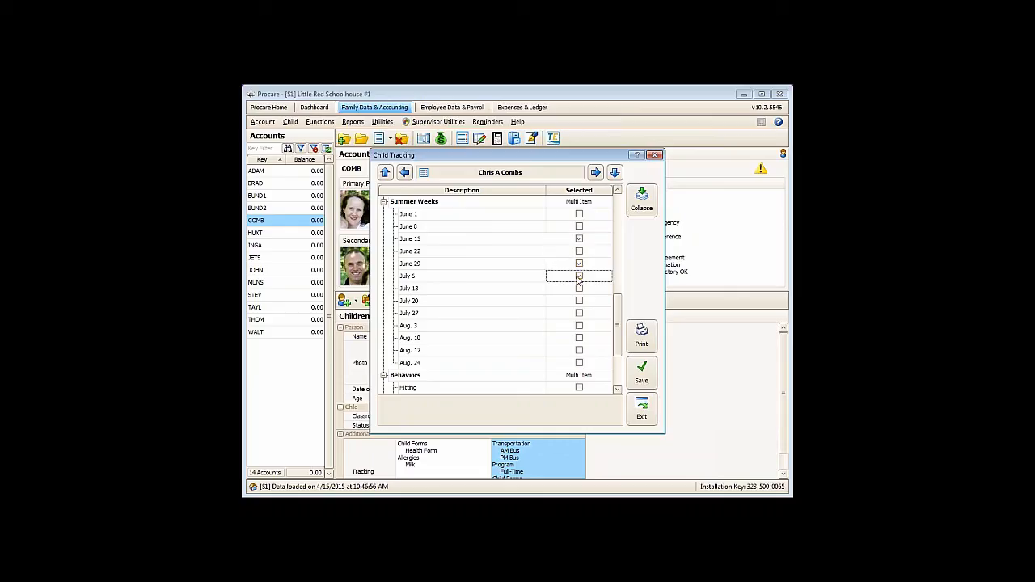
{"action": "left_click", "coordinate": [579, 288]}
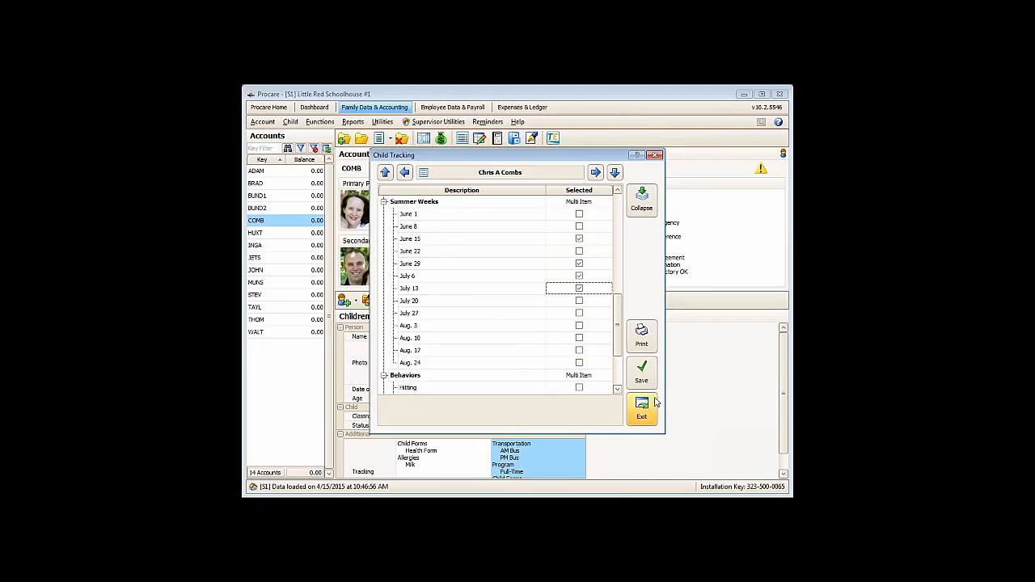
{"action": "left_click", "coordinate": [642, 373]}
{"action": "left_click", "coordinate": [639, 404]}
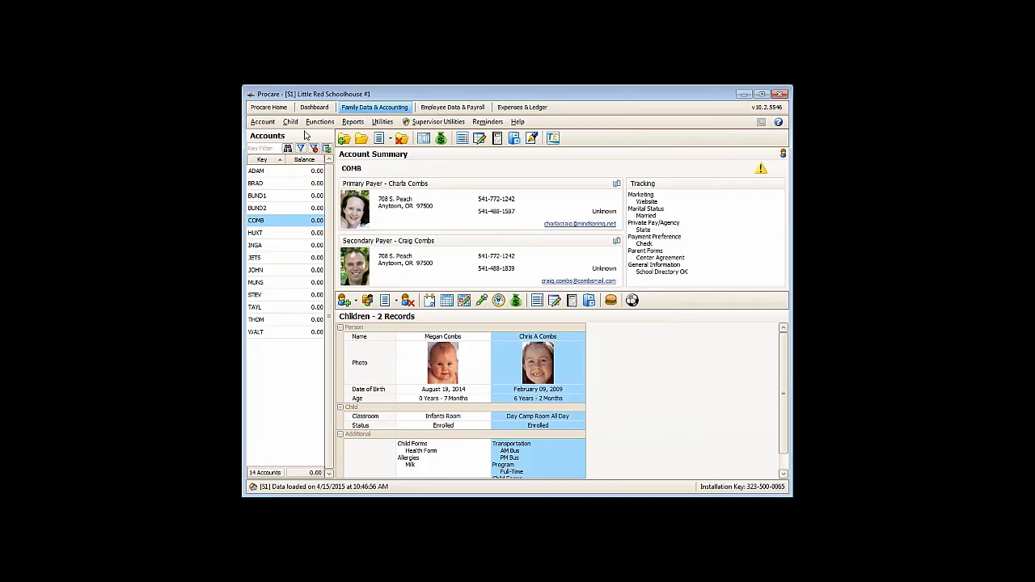
- Filter the Weekly: M-F (AM/PM) rollcall report by the child tracking item Summer Weeks - June 15
{"action": "left_click", "coordinate": [354, 123]}
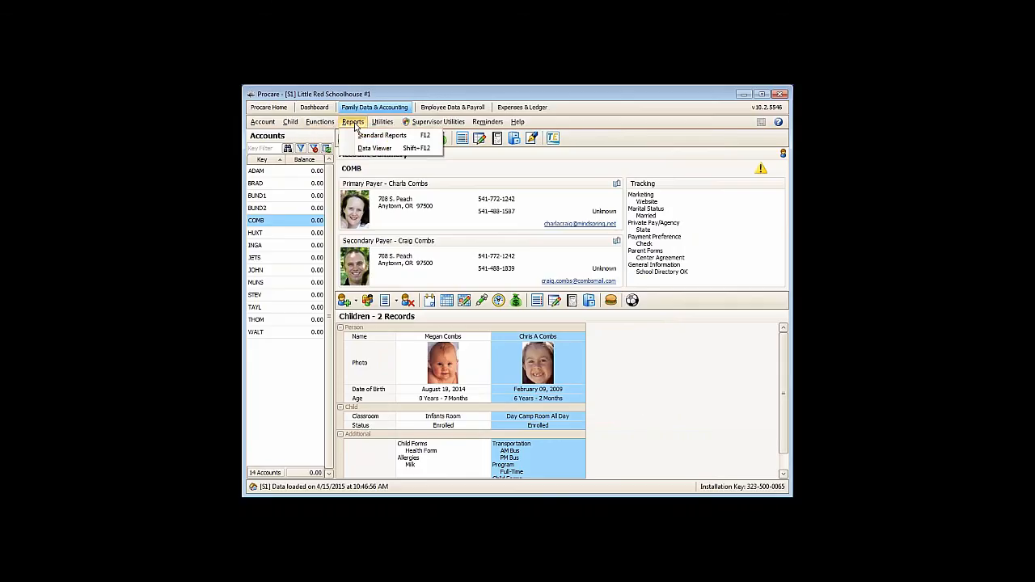
{"action": "left_click", "coordinate": [383, 136]}
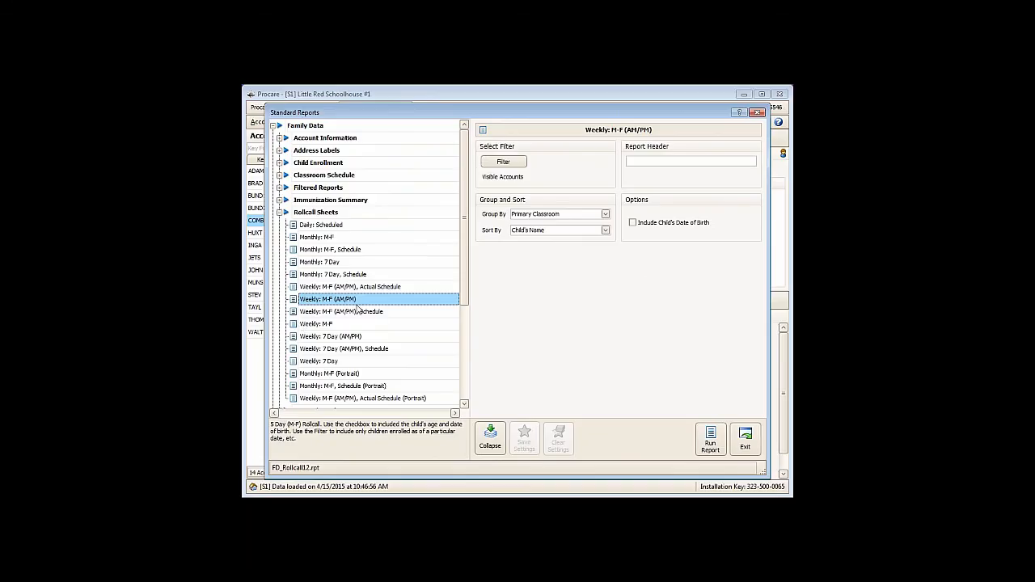
{"action": "left_click", "coordinate": [503, 161]}
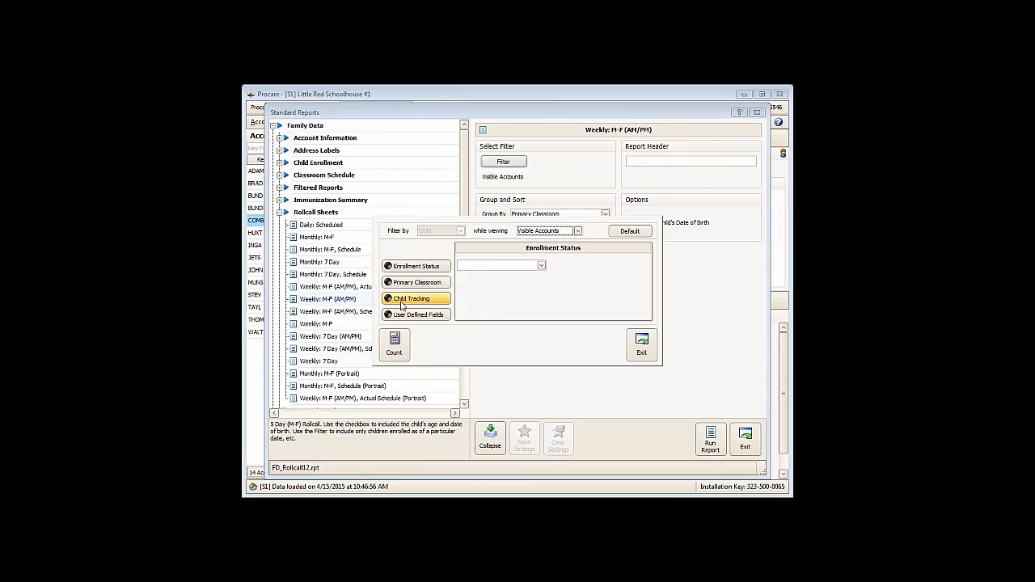
{"action": "left_click", "coordinate": [402, 300]}
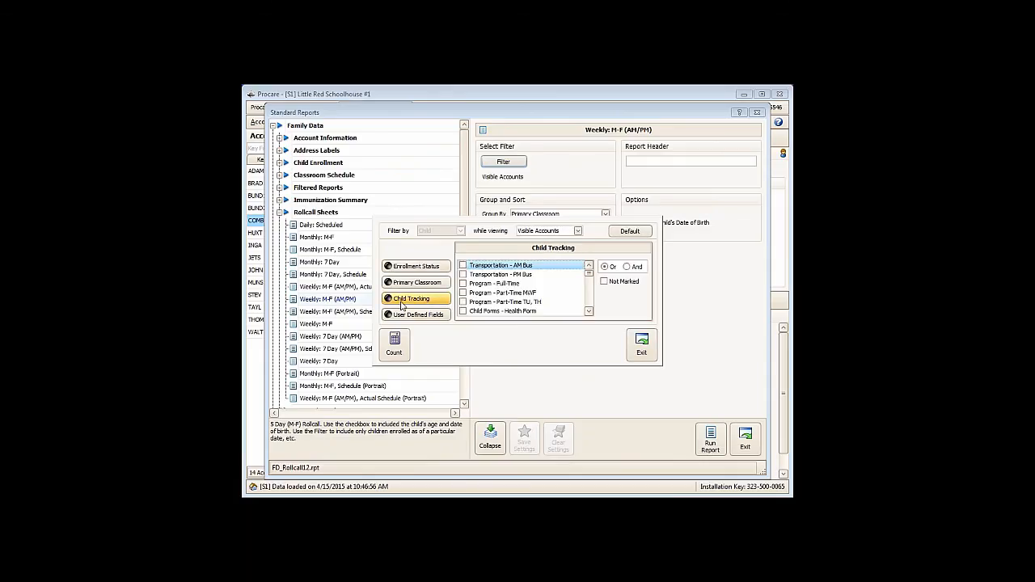
{"action": "left_click", "coordinate": [589, 306]}
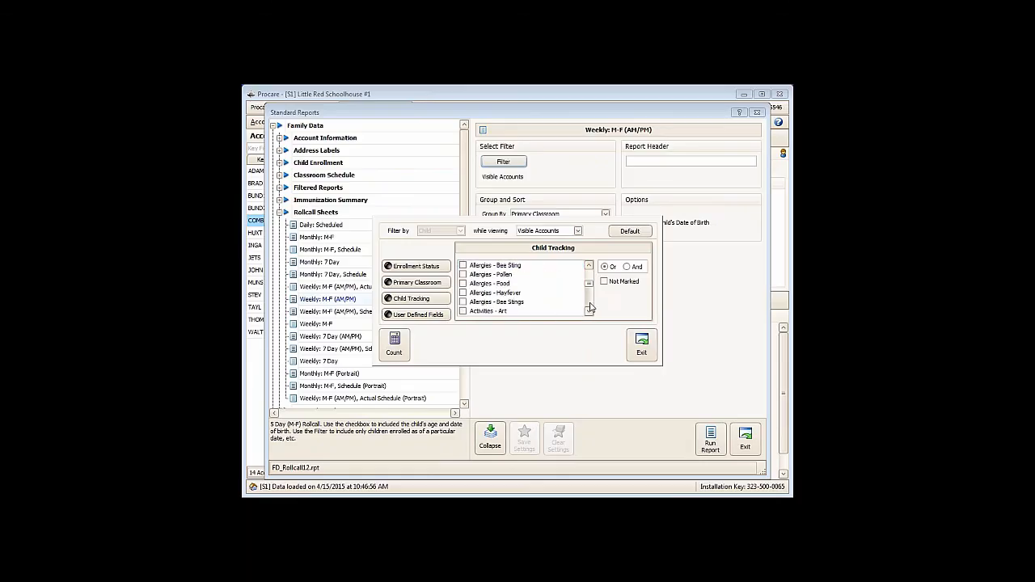
{"action": "left_click", "coordinate": [590, 306]}
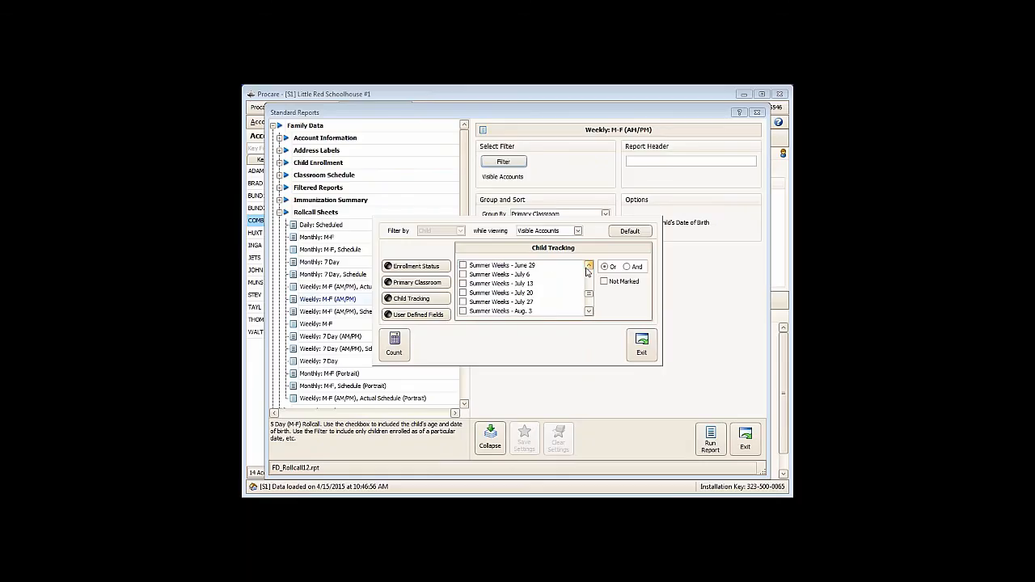
{"action": "left_click", "coordinate": [589, 266]}
{"action": "left_click", "coordinate": [589, 266]}
{"action": "left_click", "coordinate": [589, 266]}
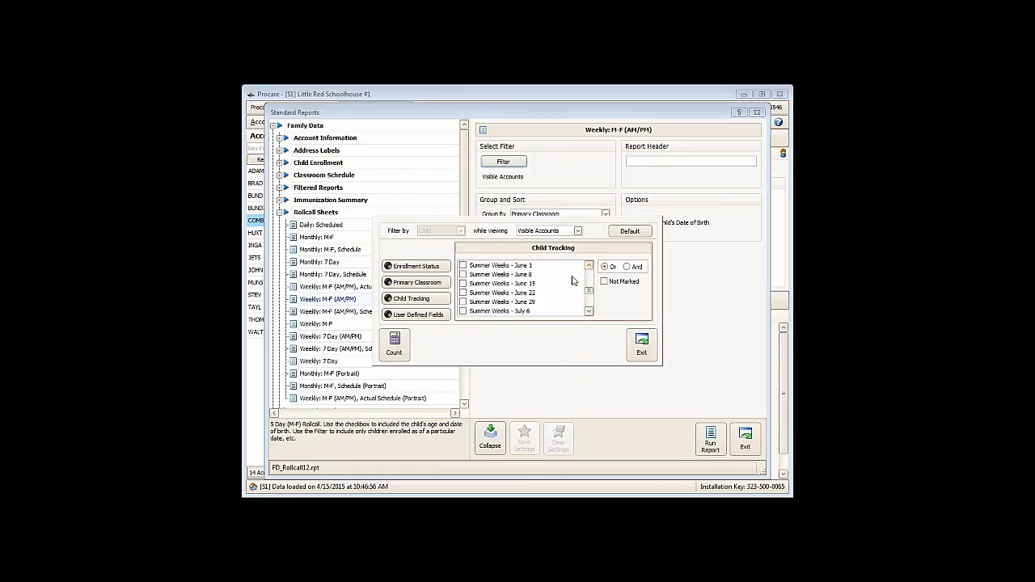
{"action": "left_click", "coordinate": [463, 284]}
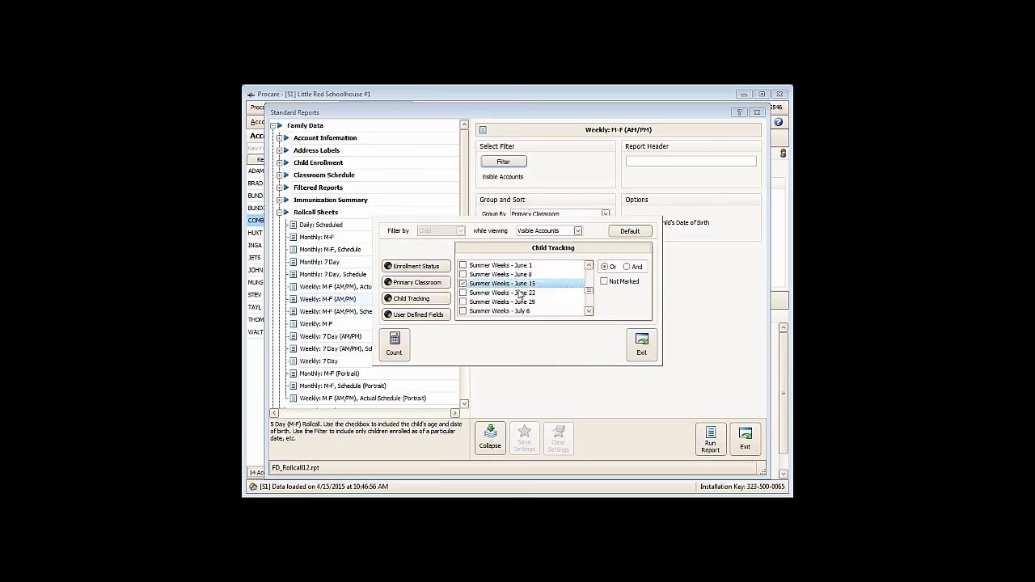
- Count the children matching the tracking filter, run the weekly rollcall report, and examine the resulting sheet
{"action": "left_click", "coordinate": [394, 346]}
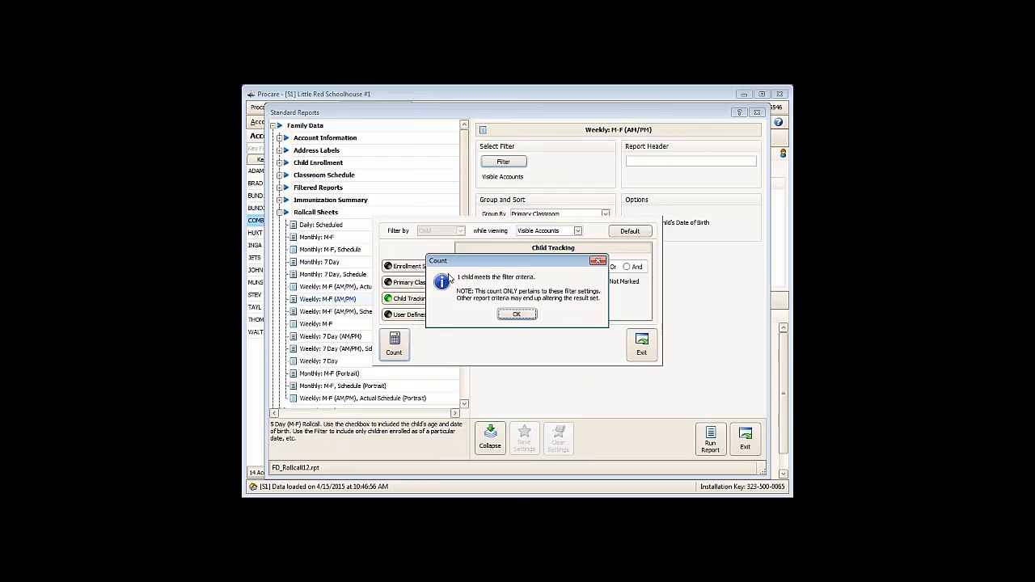
{"action": "left_click", "coordinate": [512, 317]}
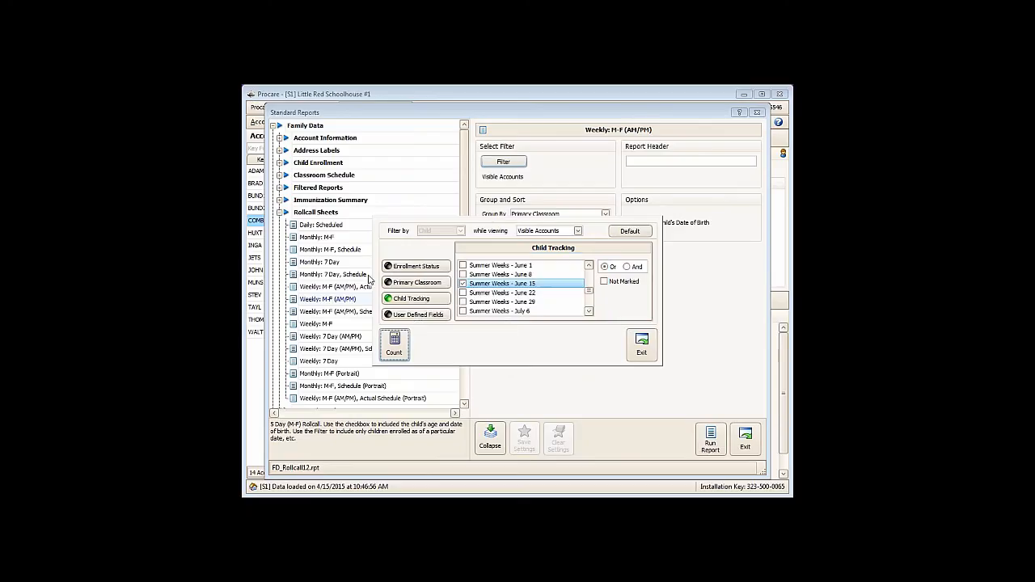
{"action": "left_click", "coordinate": [641, 344]}
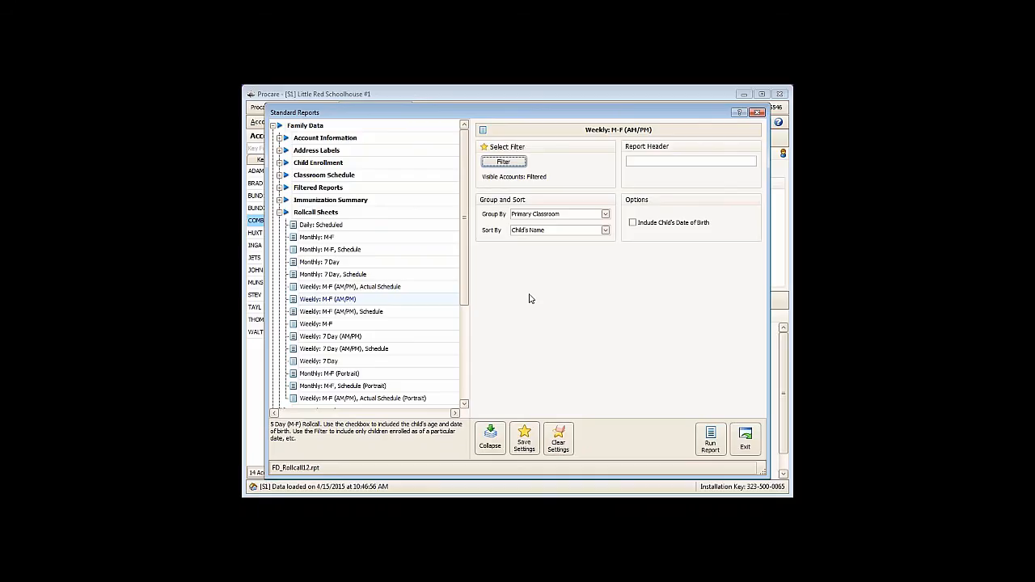
{"action": "left_click", "coordinate": [710, 443]}
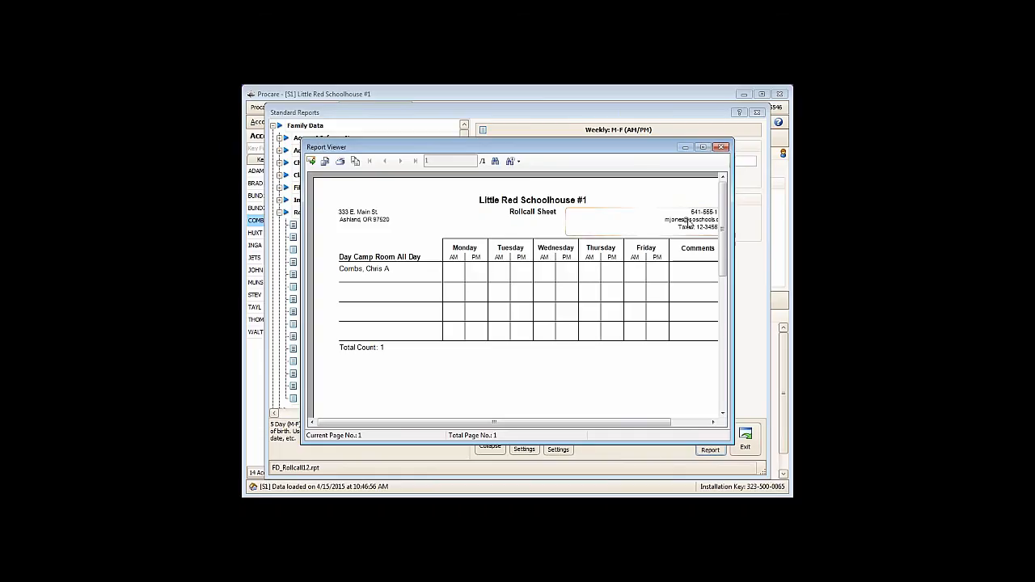
{"action": "left_click", "coordinate": [721, 148]}
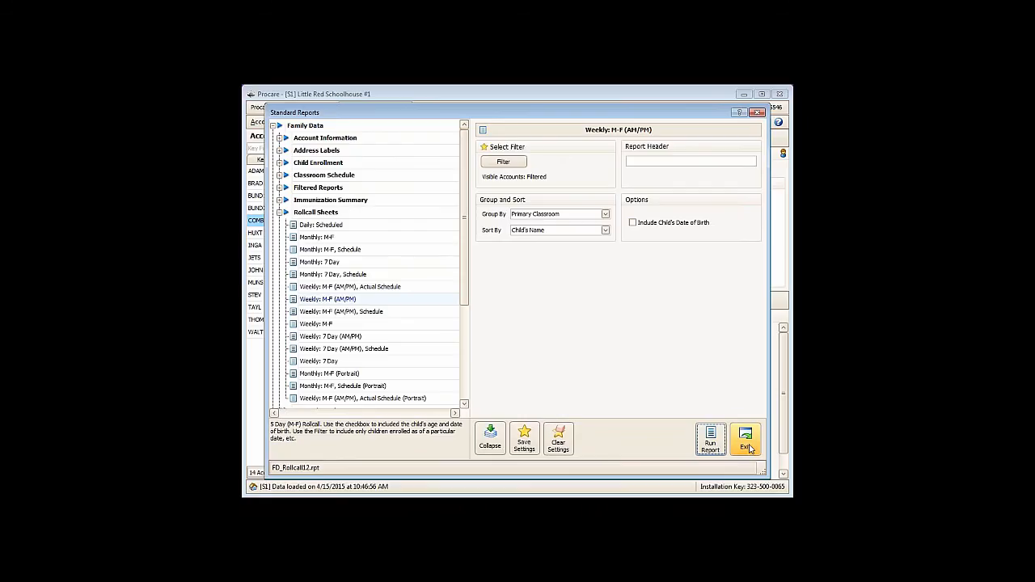
- Compare the roster and scheduled pickup/deliver reports in the Tracking category and select Child: Roster by Classroom
{"action": "left_click", "coordinate": [279, 213]}
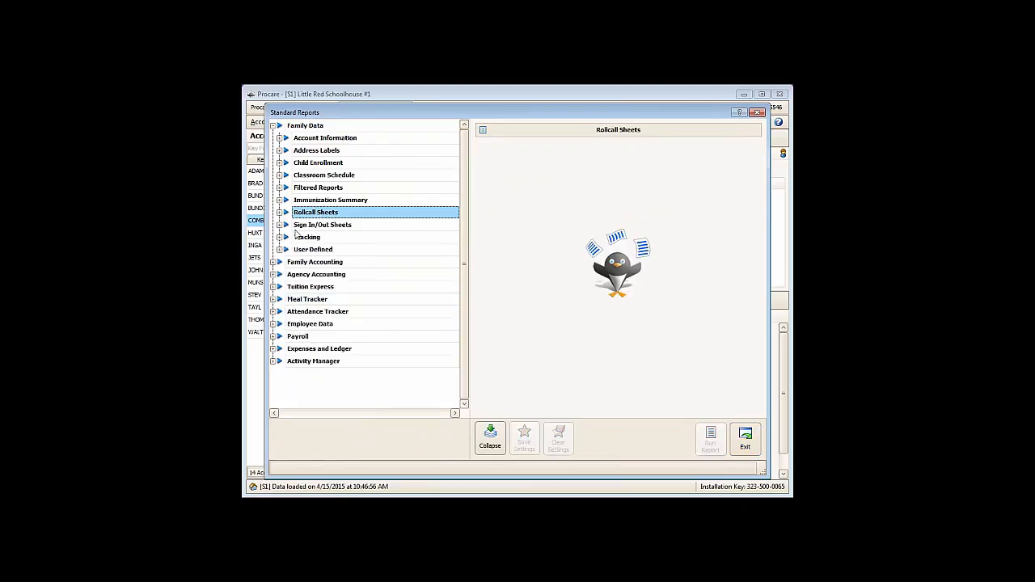
{"action": "left_click", "coordinate": [301, 237]}
{"action": "left_click", "coordinate": [280, 238]}
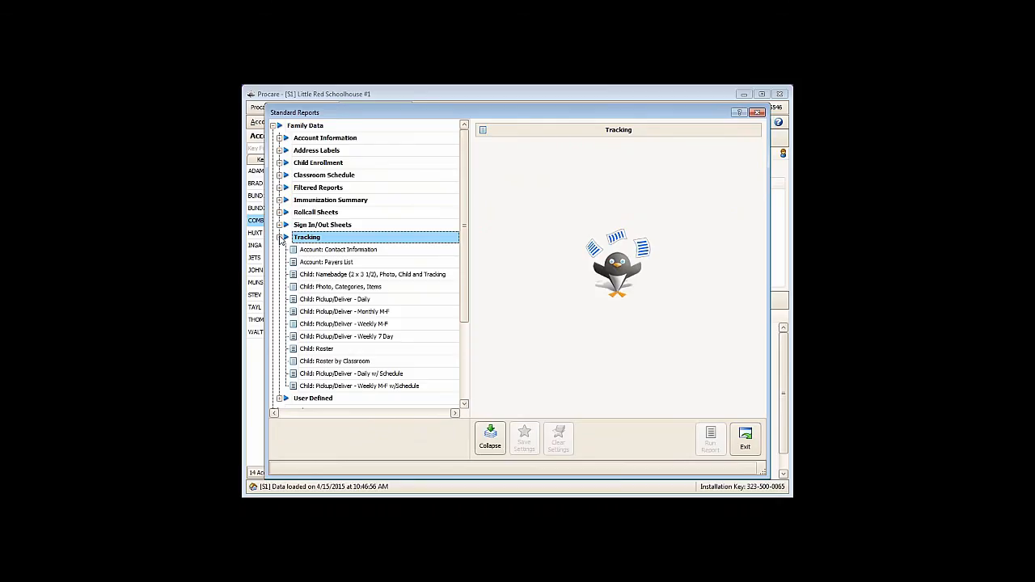
{"action": "left_click", "coordinate": [321, 363]}
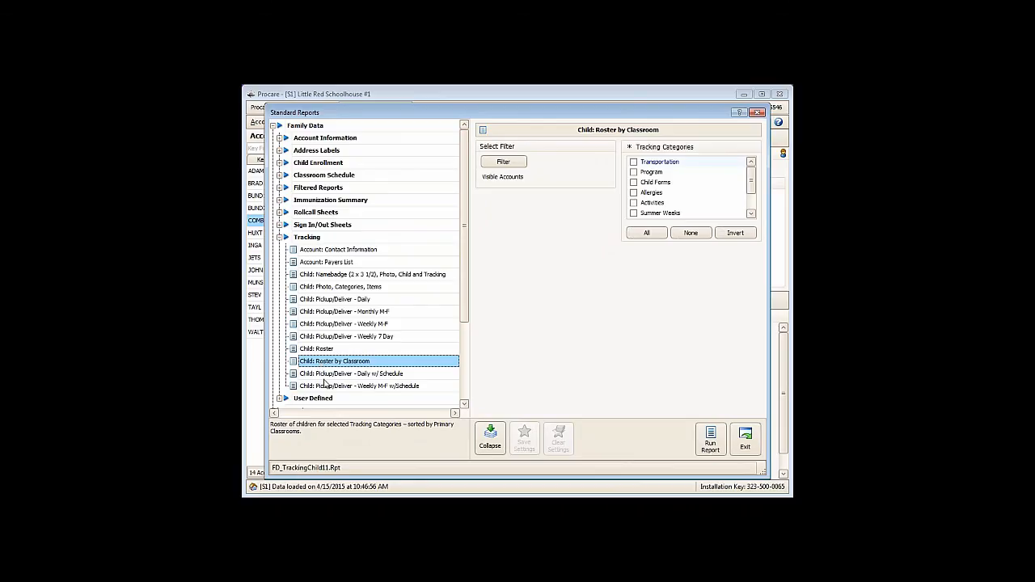
{"action": "left_click", "coordinate": [326, 375]}
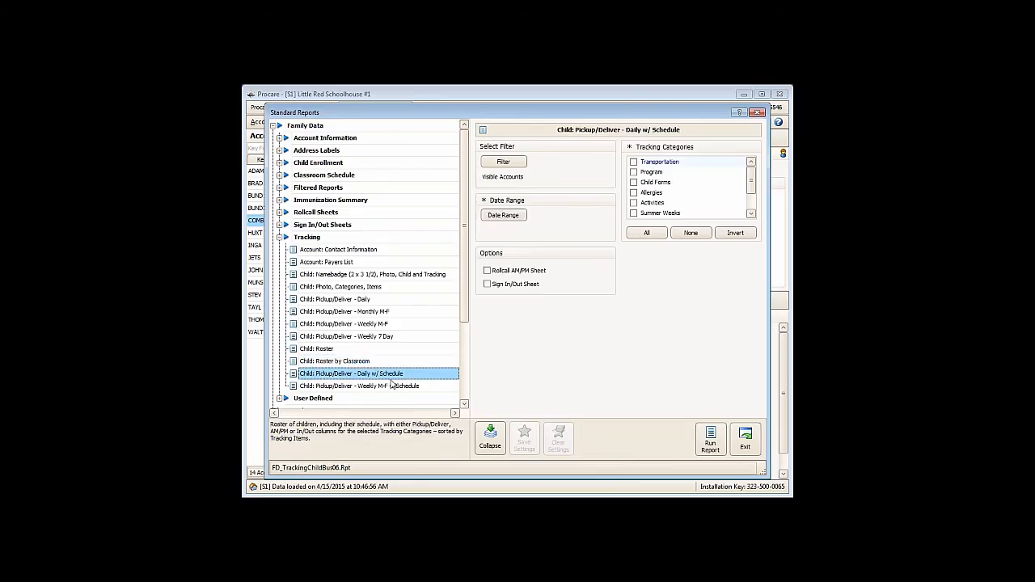
{"action": "left_click", "coordinate": [395, 388]}
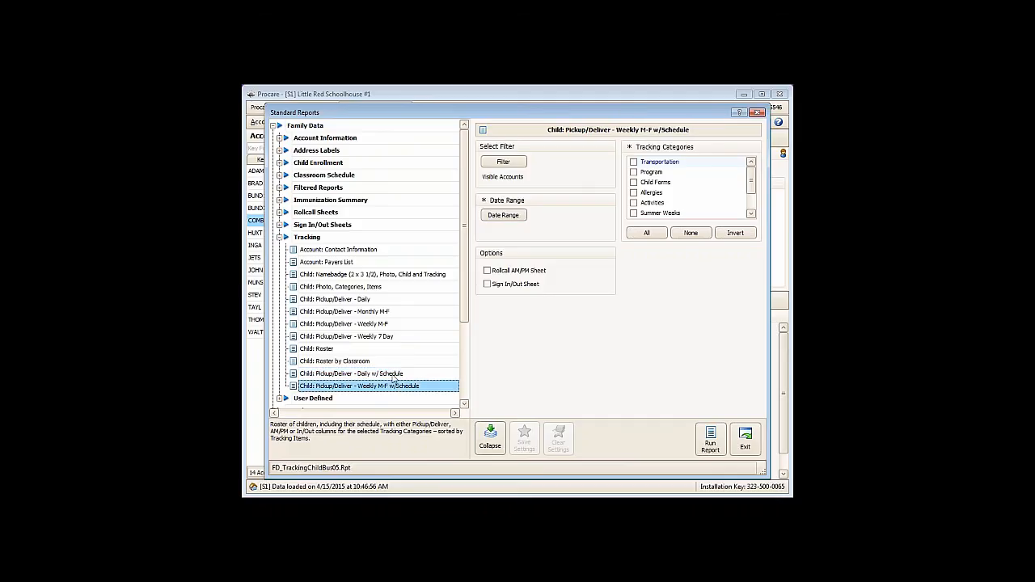
{"action": "left_click", "coordinate": [394, 375]}
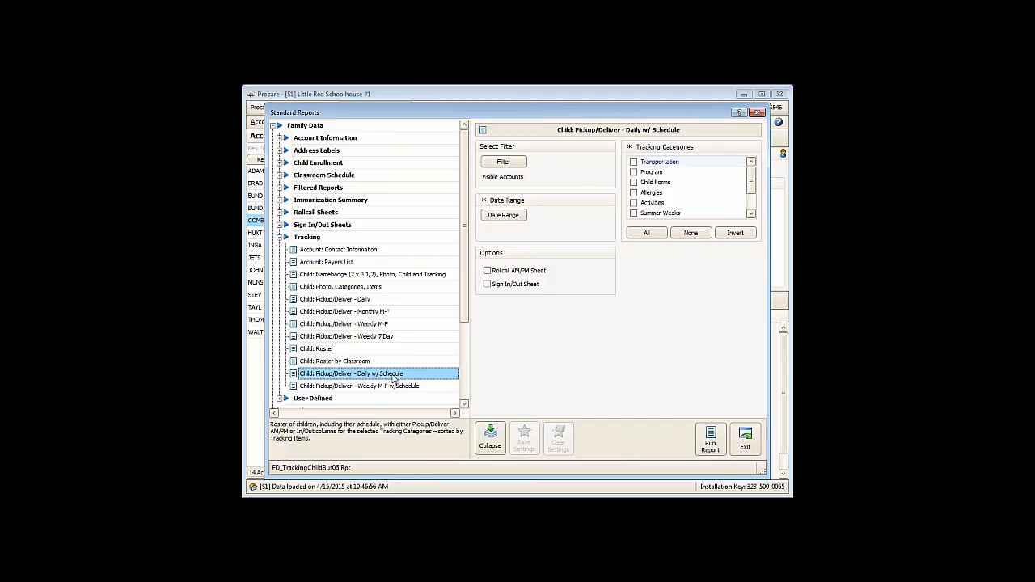
{"action": "left_click", "coordinate": [337, 362]}
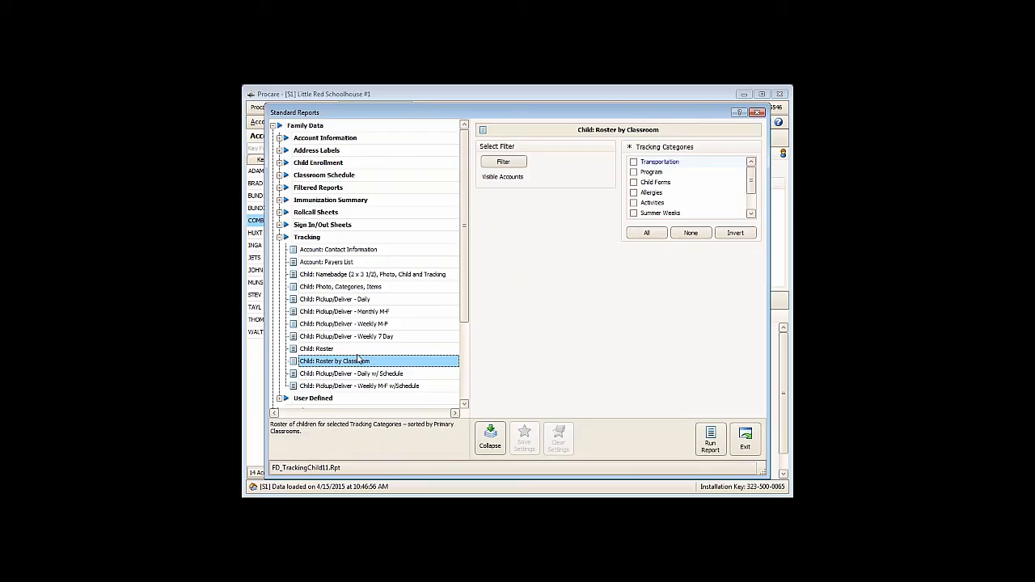
- Include the Summer Weeks tracking category in the classroom roster and run the report
{"action": "left_click", "coordinate": [752, 214]}
{"action": "left_click", "coordinate": [752, 213]}
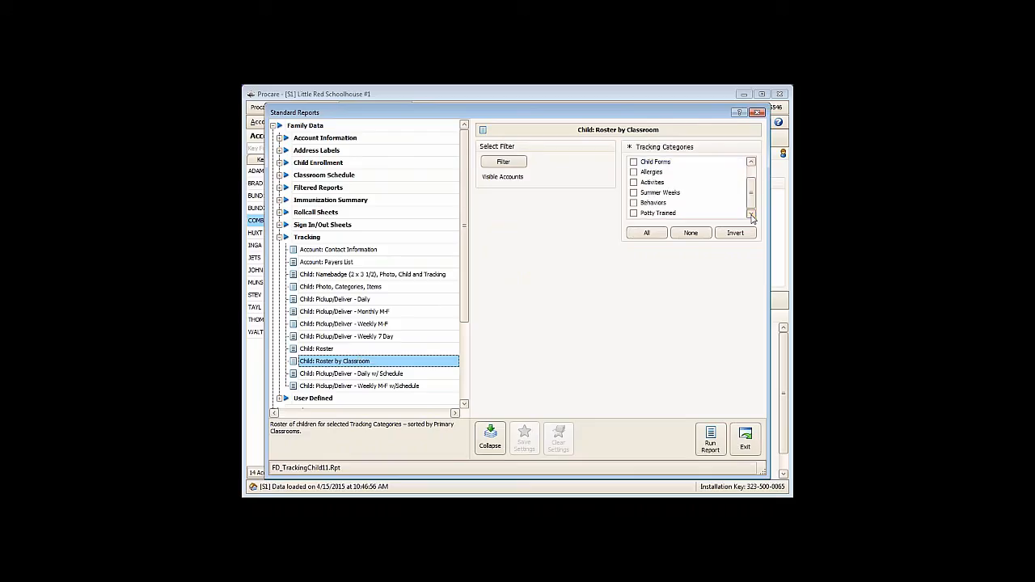
{"action": "left_click", "coordinate": [635, 194]}
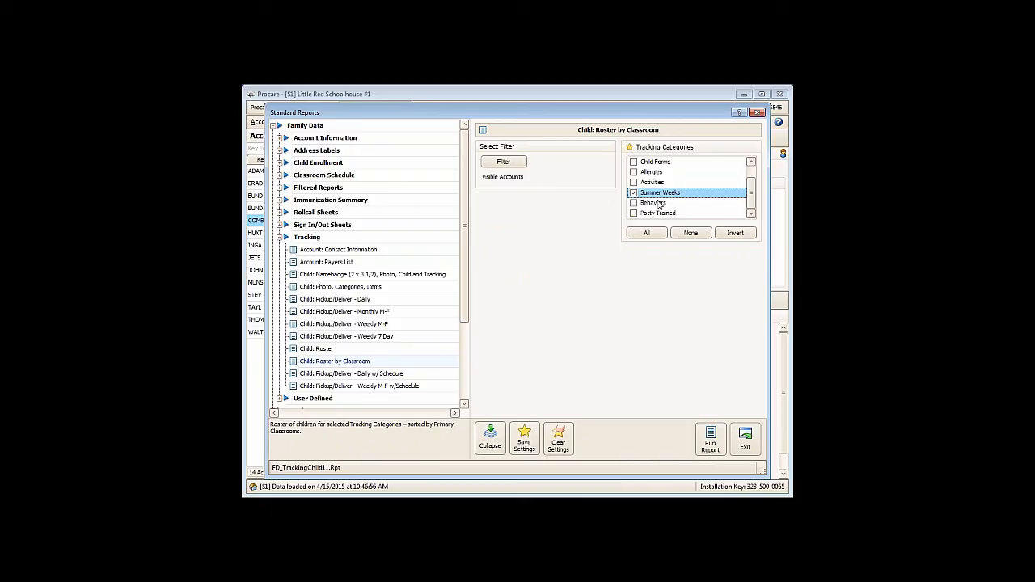
{"action": "left_click", "coordinate": [710, 441]}
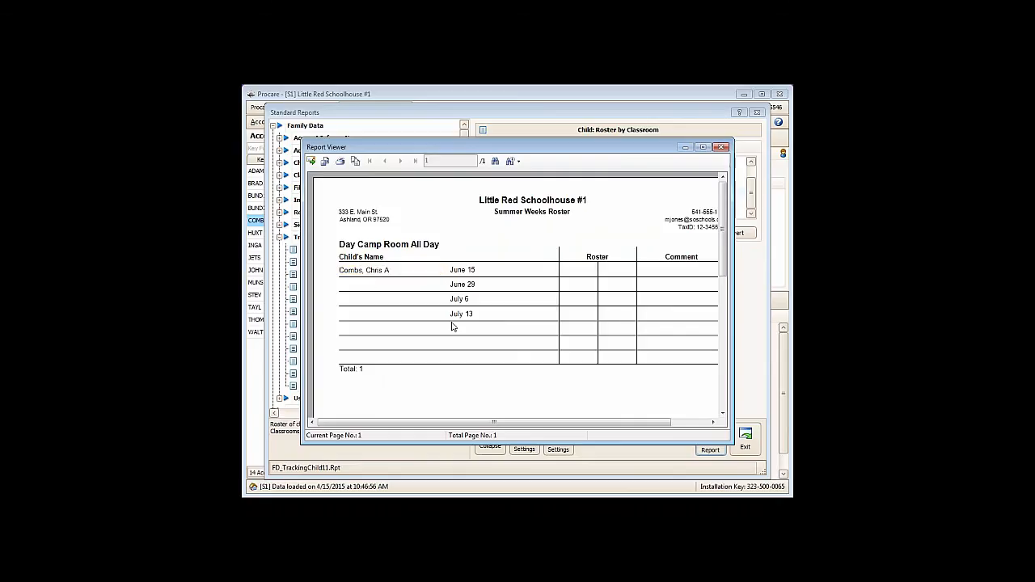
- Run the Child: Roster report with the Summer Weeks tracking category, view the result, and leave the standard reports
{"action": "left_click", "coordinate": [721, 149]}
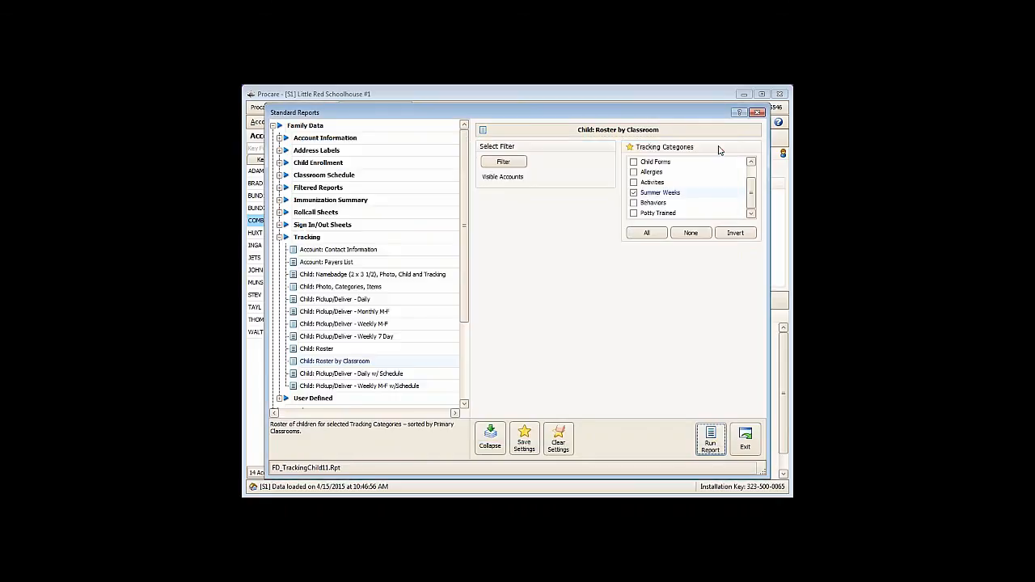
{"action": "left_click", "coordinate": [300, 350]}
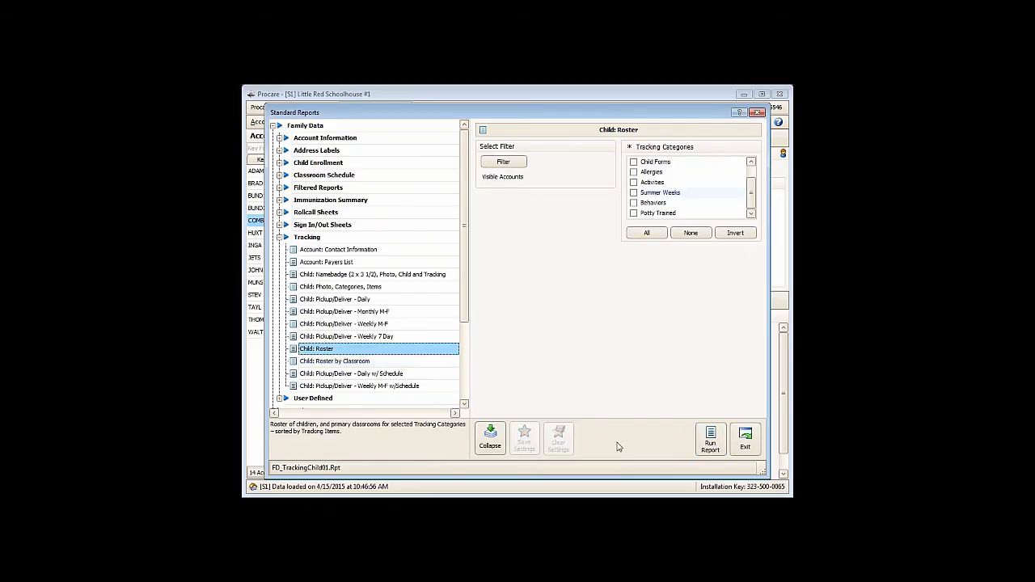
{"action": "left_click", "coordinate": [710, 444]}
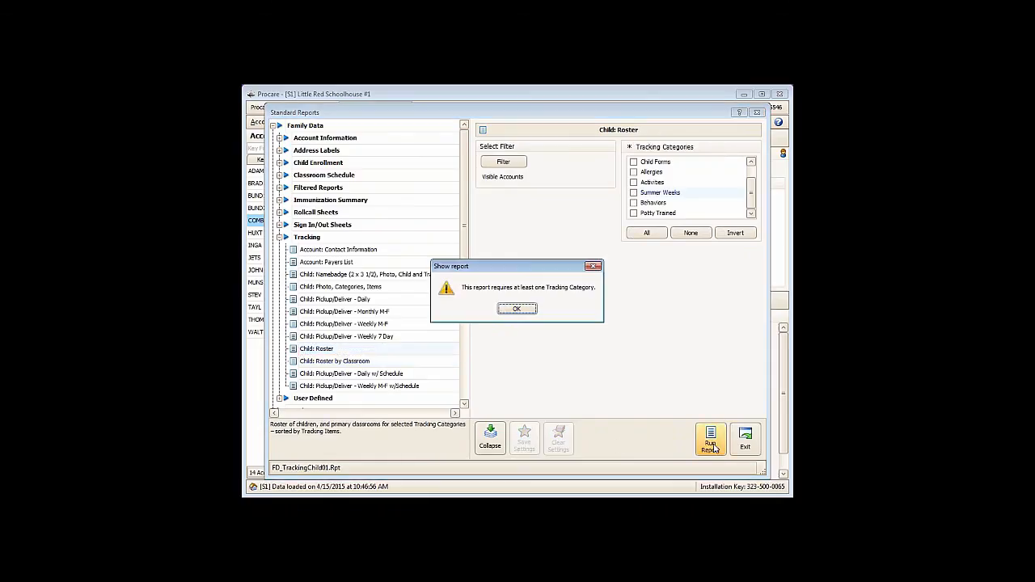
{"action": "left_click", "coordinate": [528, 314]}
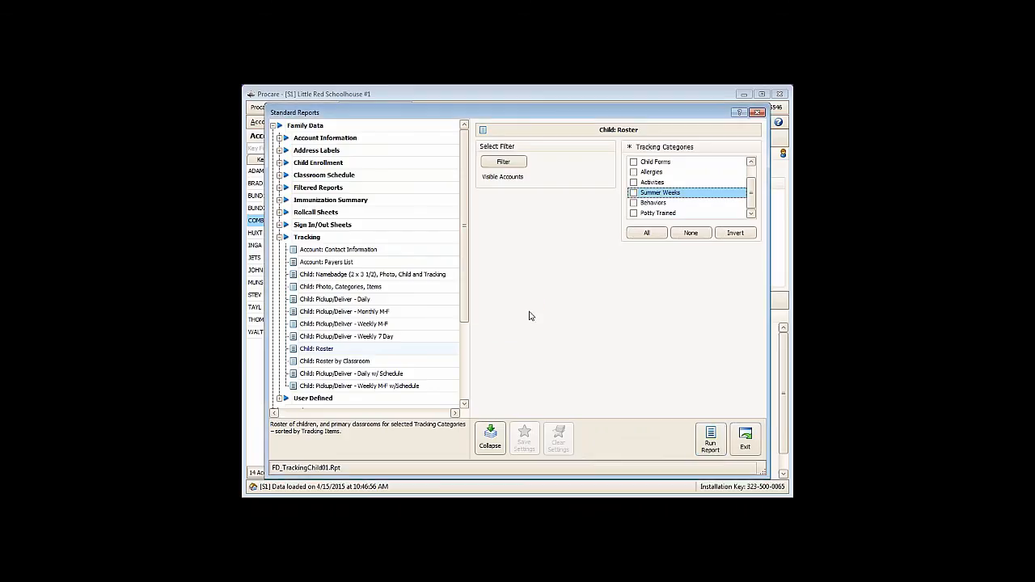
{"action": "left_click", "coordinate": [633, 193]}
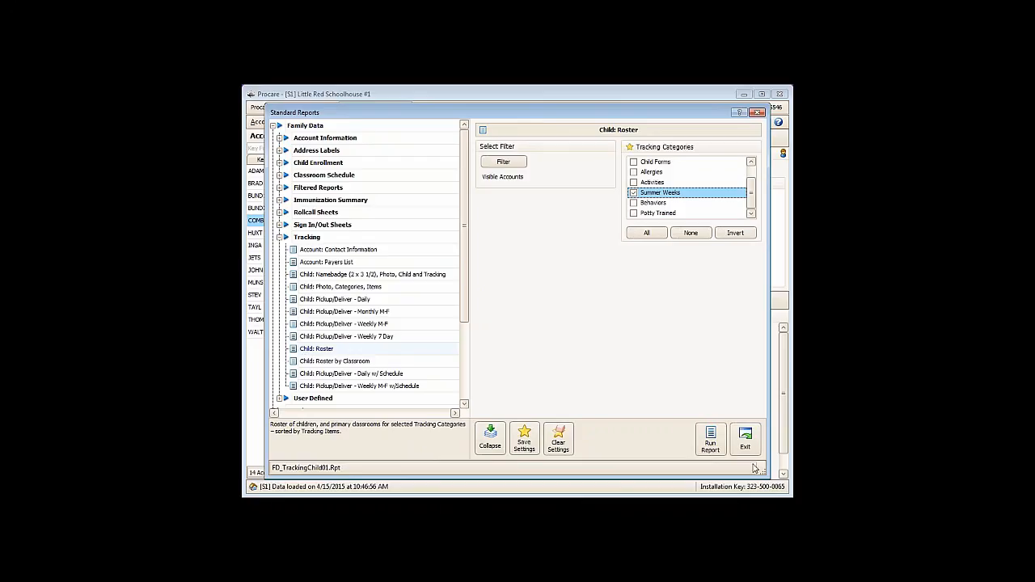
{"action": "left_click", "coordinate": [713, 449]}
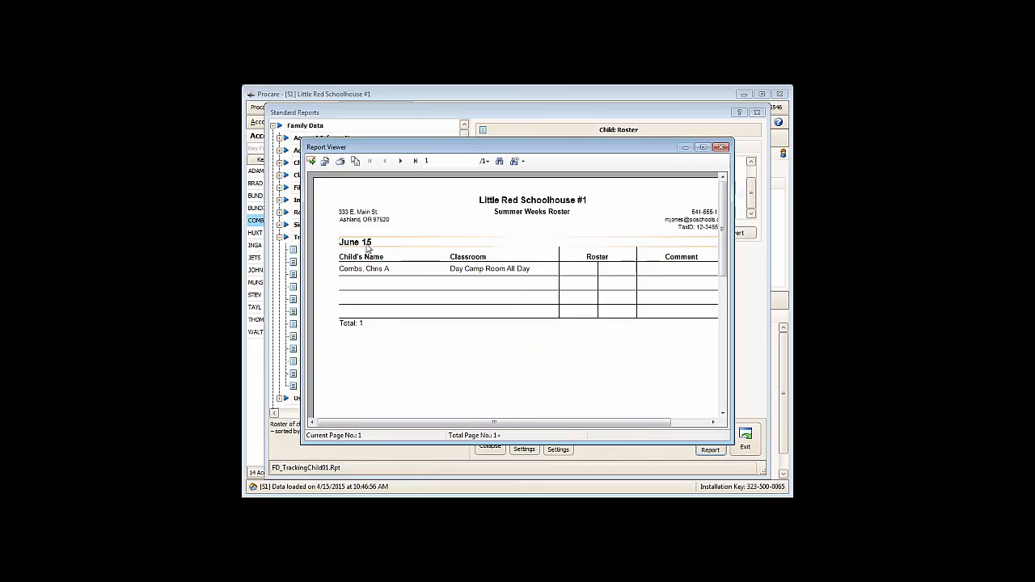
{"action": "left_click", "coordinate": [723, 148]}
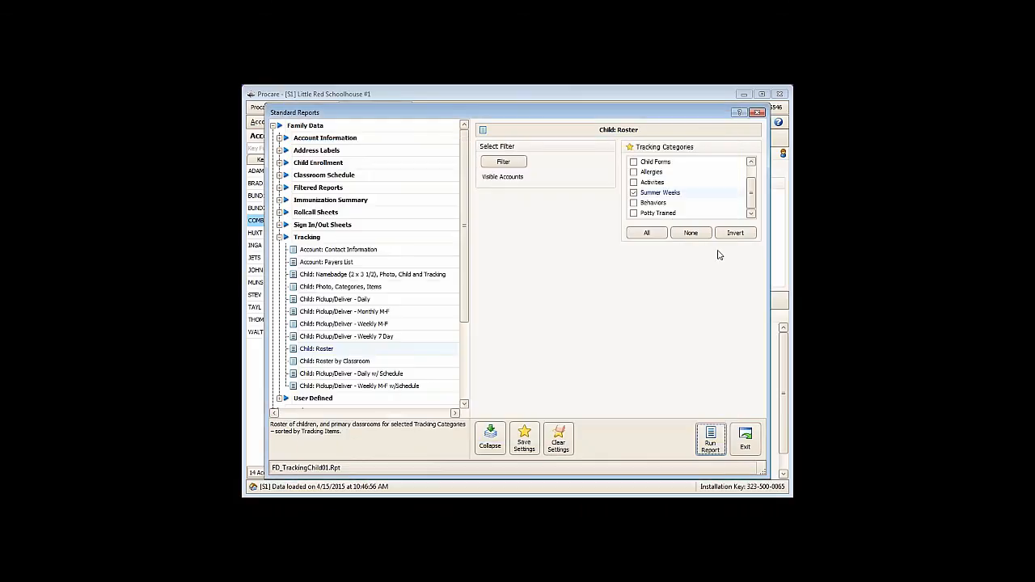
{"action": "left_click", "coordinate": [745, 441]}
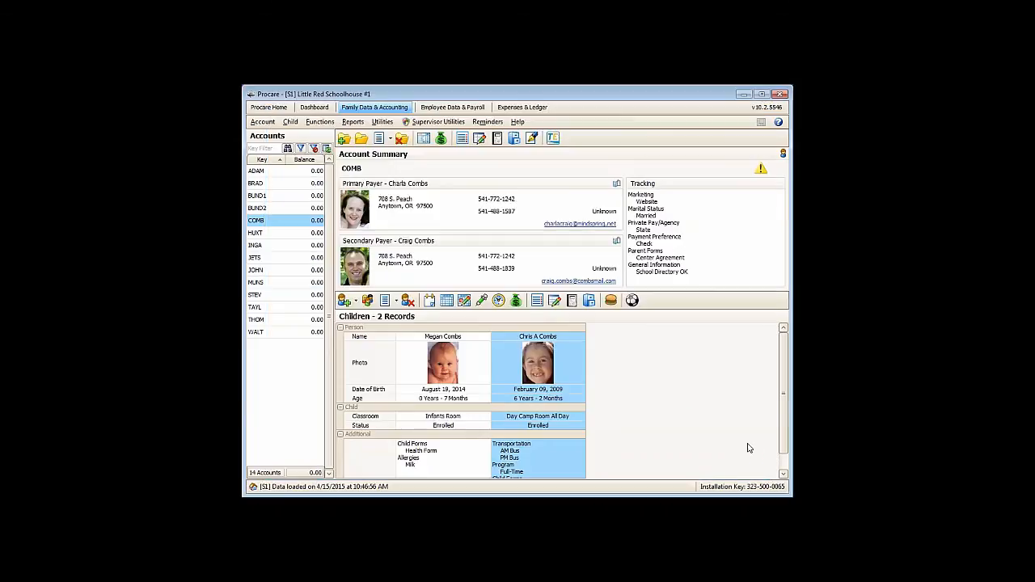
- Mark June 1, June 8 and June 22 under Summer Weeks in the selected child's tracking and save
{"action": "left_click", "coordinate": [537, 301]}
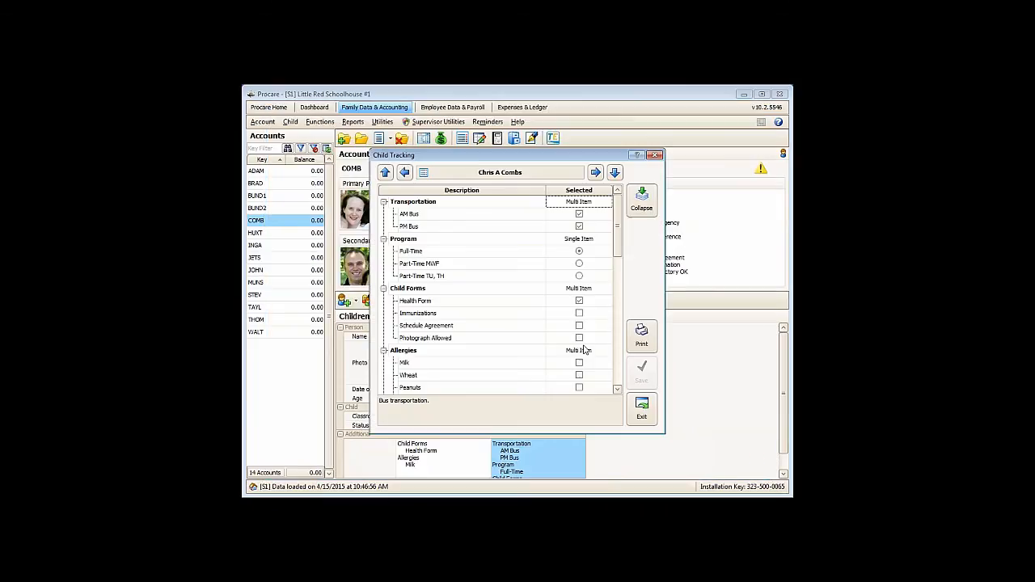
{"action": "scroll", "coordinate": [619, 383], "scroll_direction": "down", "scroll_amount": 6}
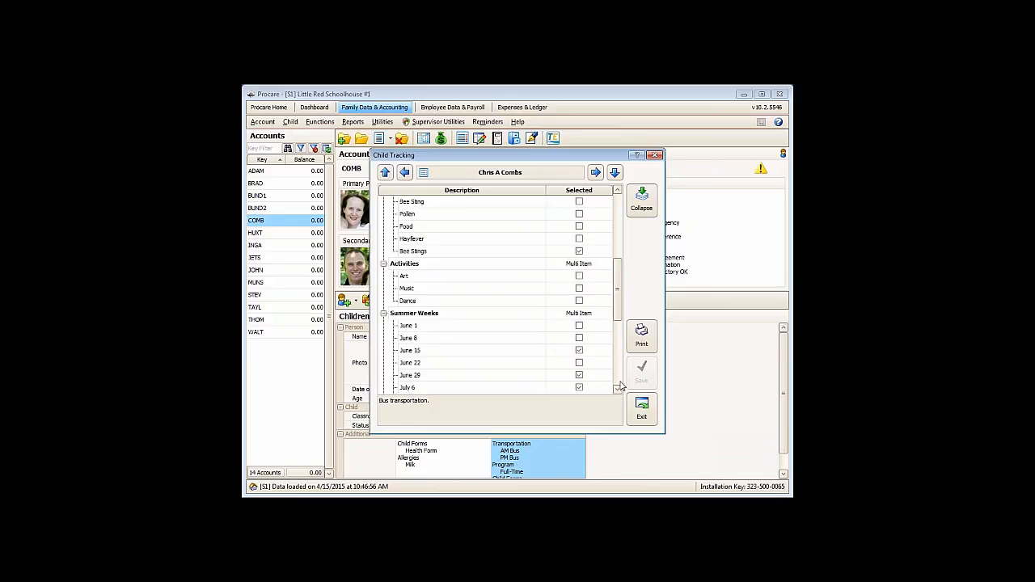
{"action": "left_click", "coordinate": [579, 326]}
{"action": "left_click", "coordinate": [579, 338]}
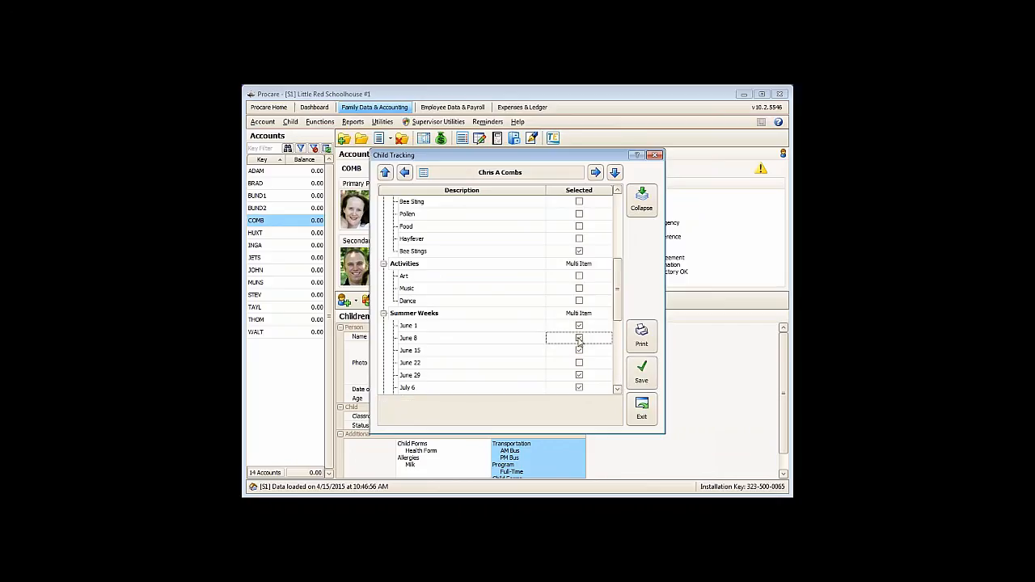
{"action": "left_click", "coordinate": [579, 338]}
{"action": "left_click", "coordinate": [579, 363]}
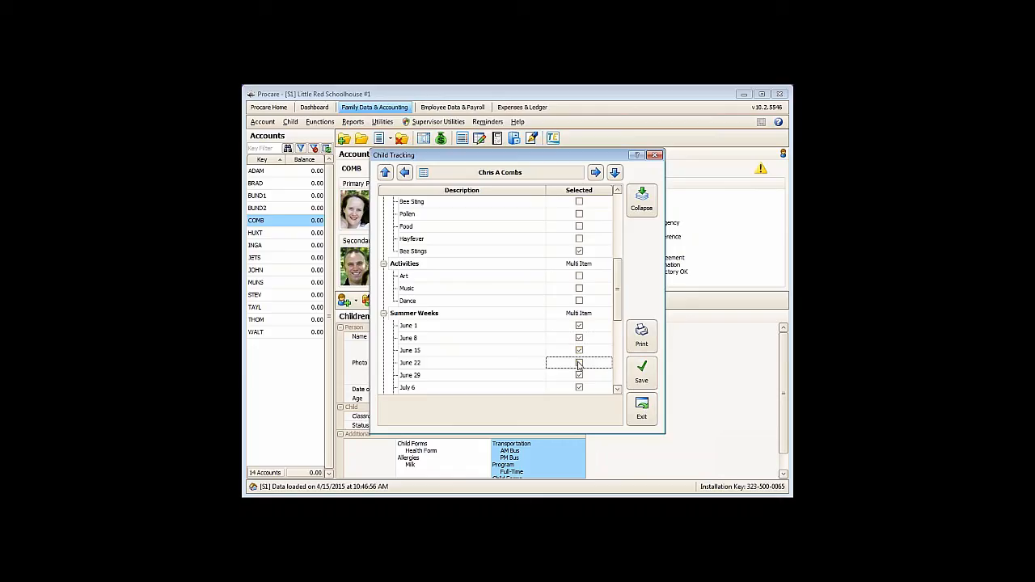
{"action": "left_click", "coordinate": [644, 377]}
{"action": "scroll", "coordinate": [543, 283], "scroll_direction": "down", "scroll_amount": 3}
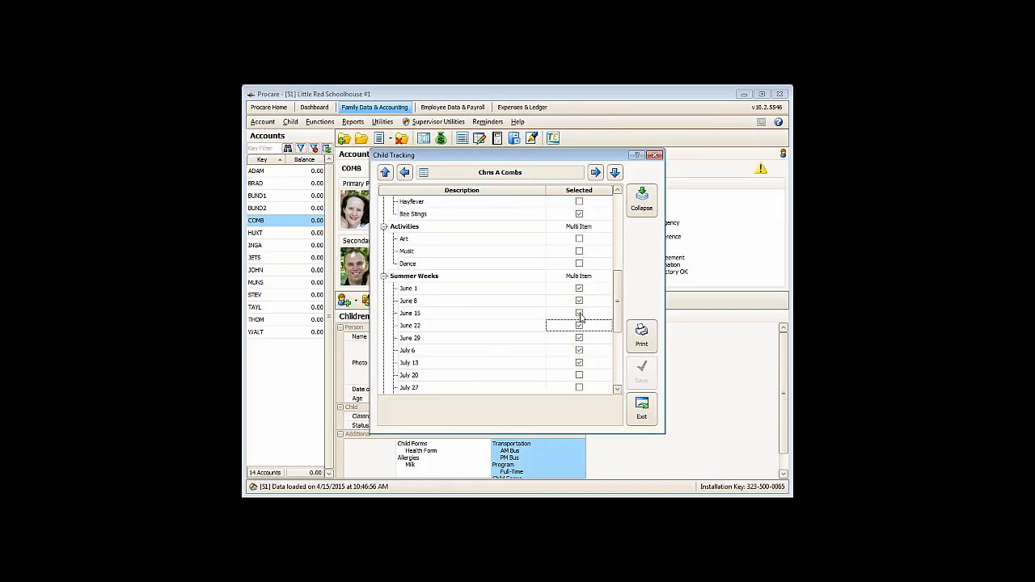
{"action": "left_click", "coordinate": [638, 414]}
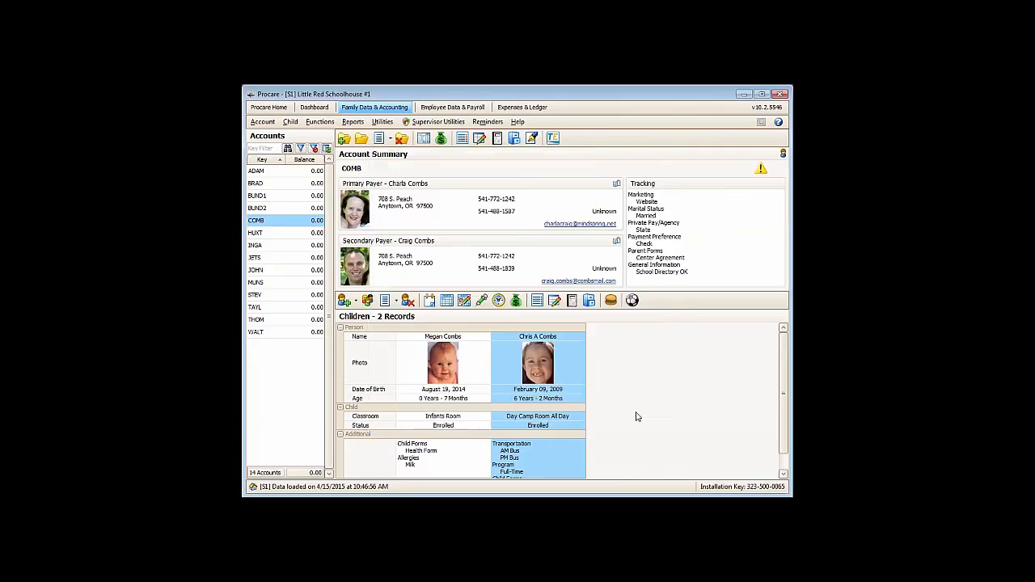
- Reopen the standard reports and include the Summer Weeks tracking category in the Child: Roster report
{"action": "left_click", "coordinate": [321, 122]}
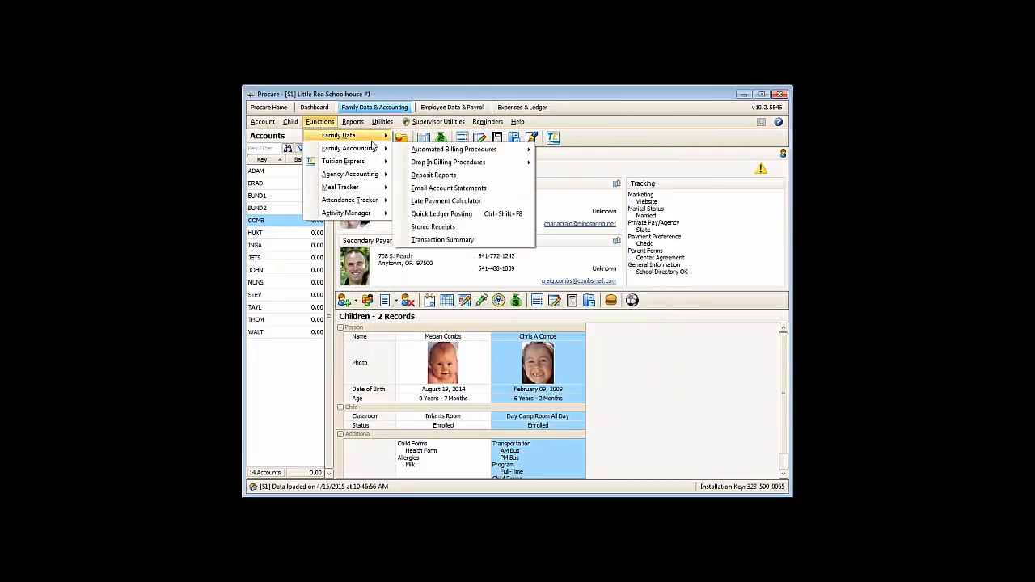
{"action": "mouse_move", "coordinate": [353, 123]}
{"action": "left_click", "coordinate": [380, 135]}
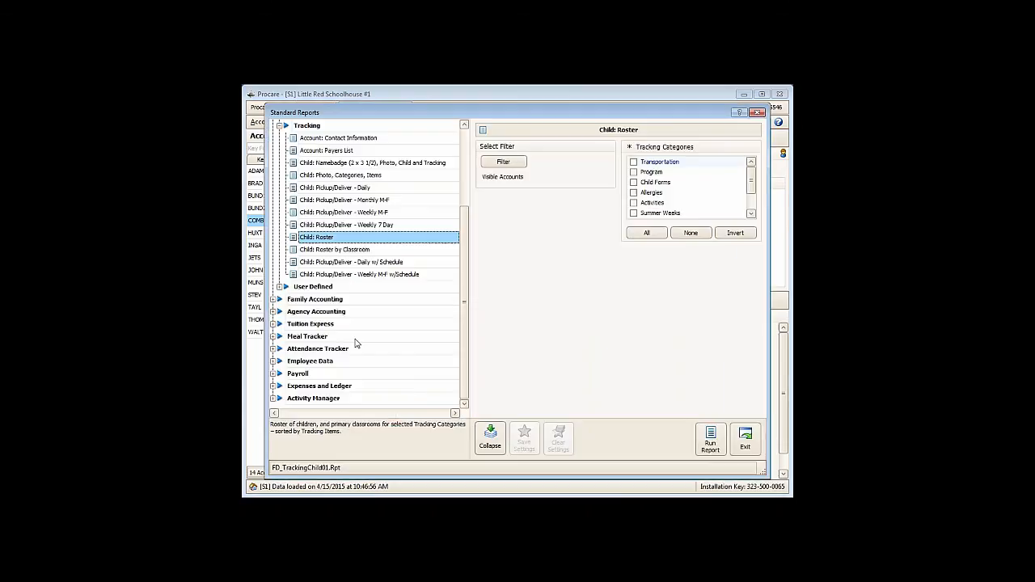
{"action": "left_click", "coordinate": [633, 214]}
{"action": "left_click", "coordinate": [503, 161]}
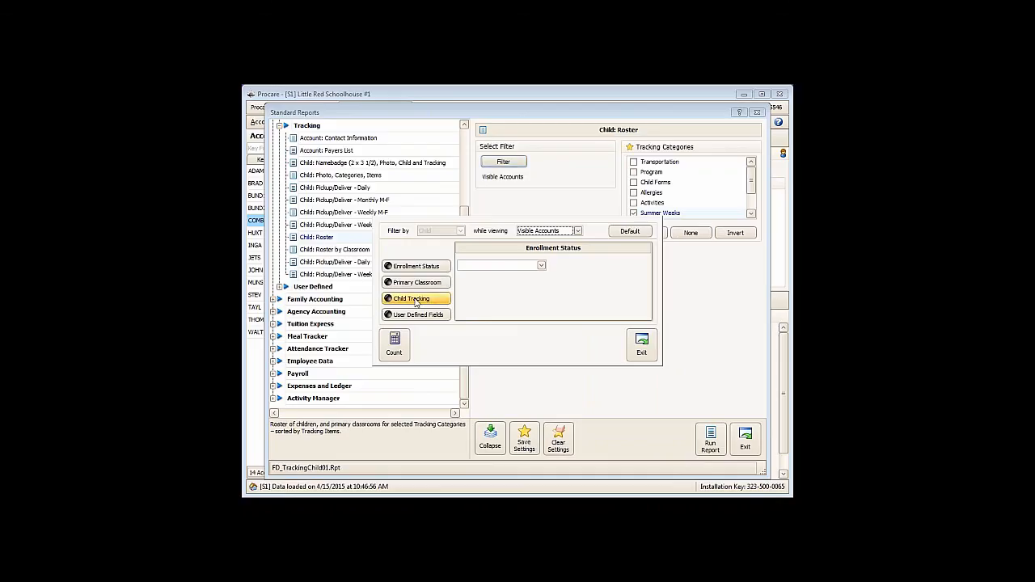
{"action": "left_click", "coordinate": [414, 300]}
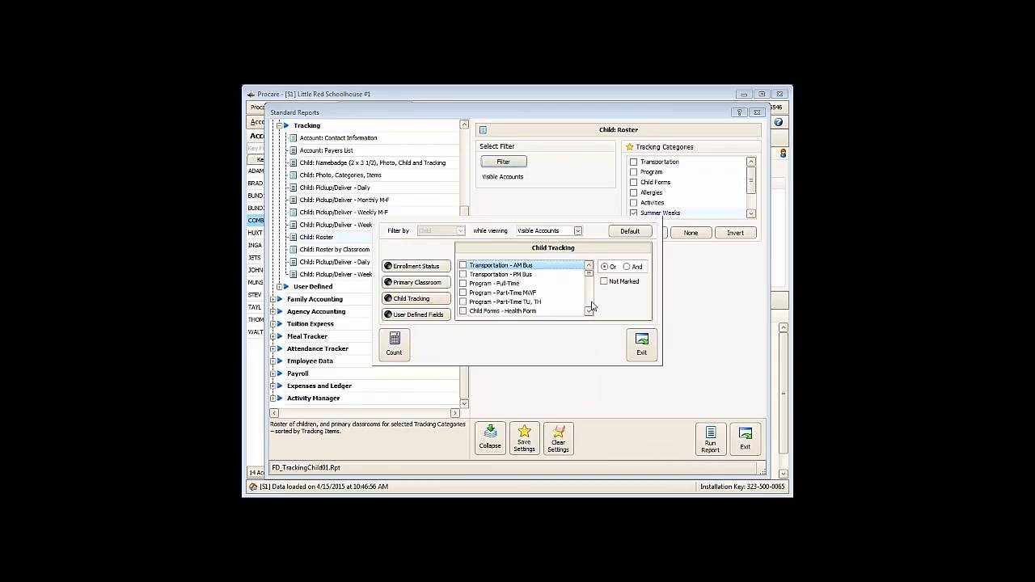
{"action": "scroll", "coordinate": [591, 305], "scroll_direction": "down", "scroll_amount": 2}
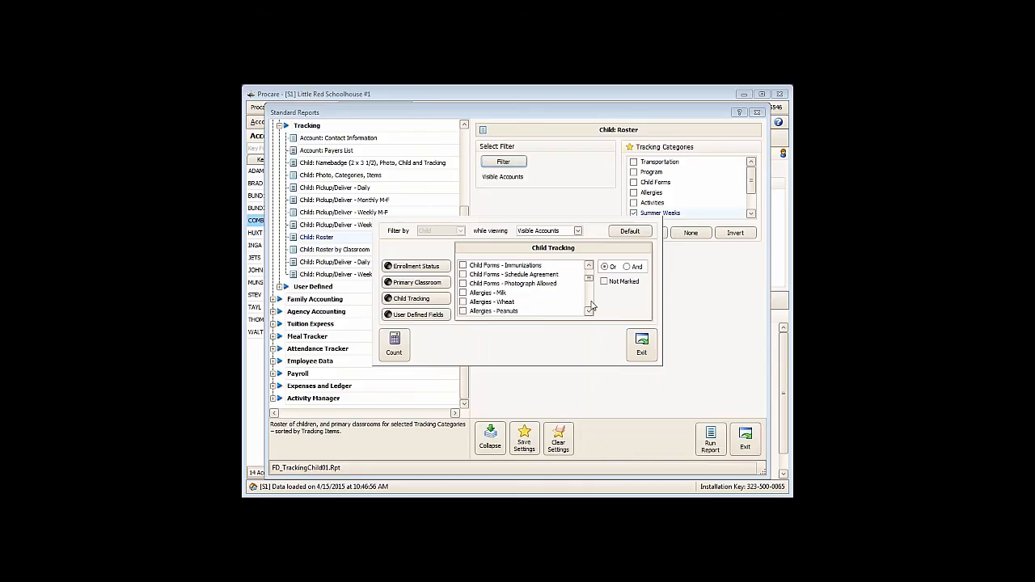
{"action": "left_click", "coordinate": [643, 346]}
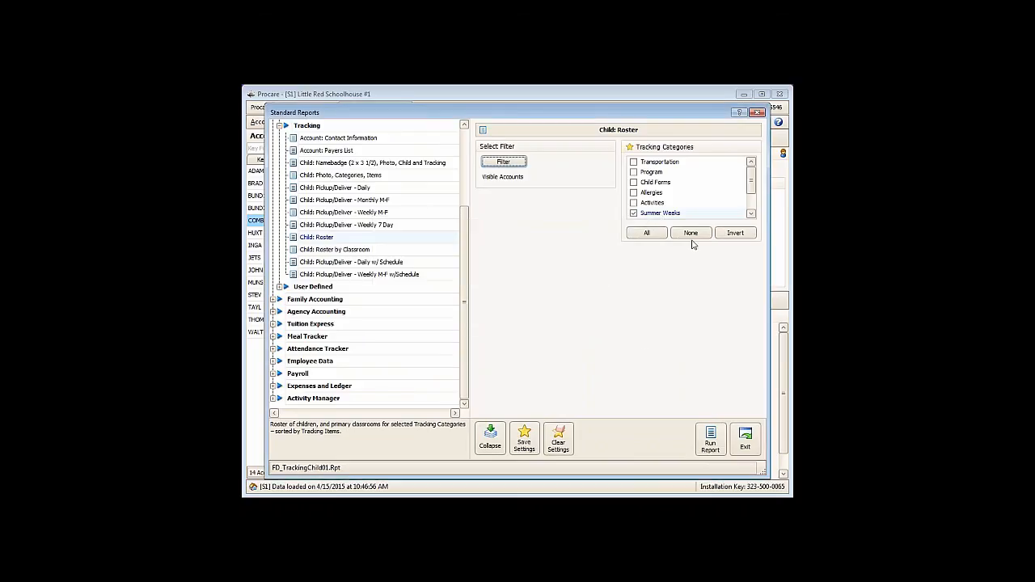
- Run the roster report and check the page range option for printing selected pages, without printing
{"action": "left_click", "coordinate": [710, 439]}
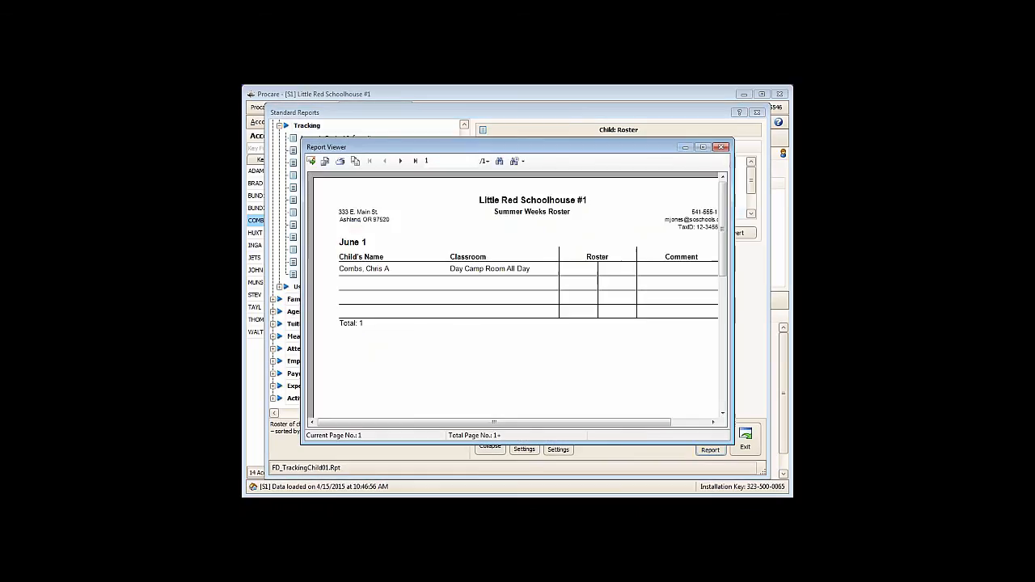
{"action": "left_click", "coordinate": [340, 162]}
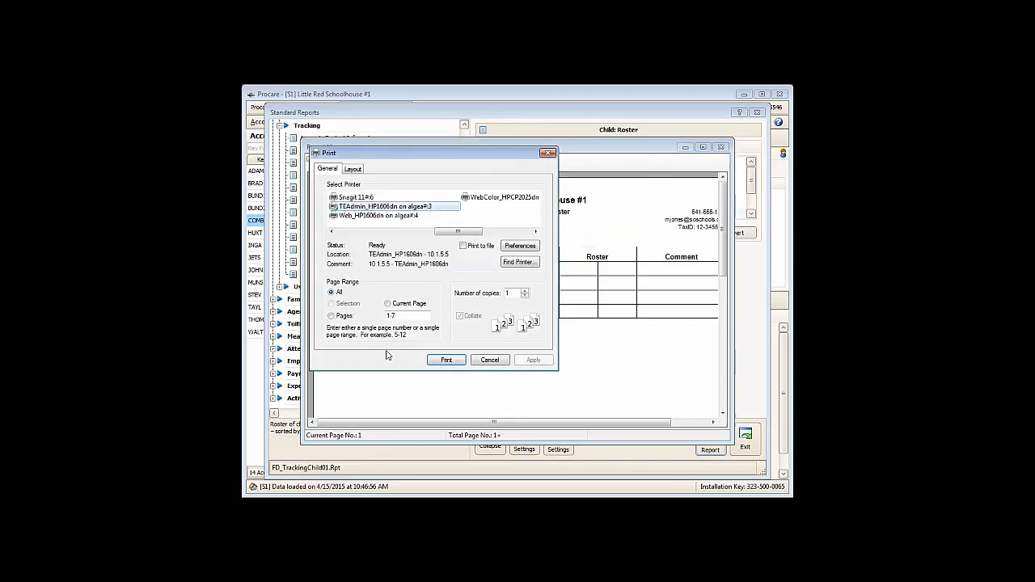
{"action": "left_click", "coordinate": [332, 317]}
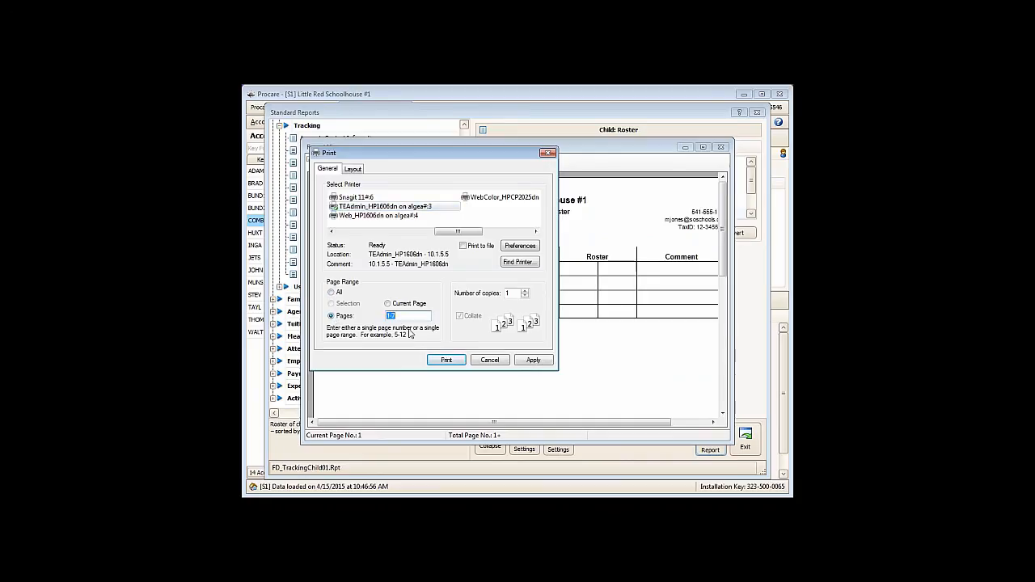
{"action": "left_click", "coordinate": [485, 364]}
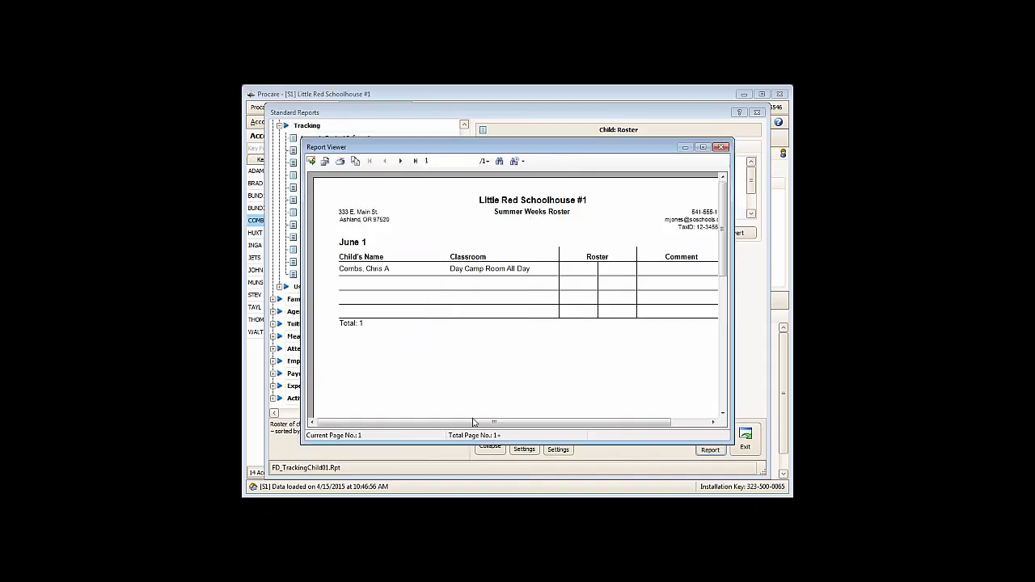
- Page through the Summer Weeks roster from June 1 to June 15, and leave the standard reports
{"action": "left_click_drag", "start_coordinate": [474, 422], "coordinate": [489, 427]}
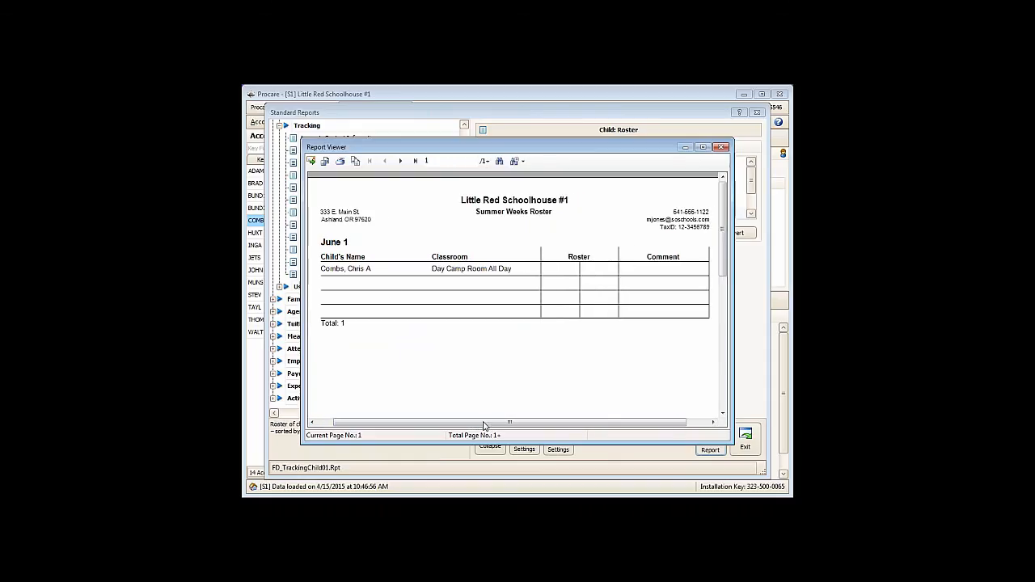
{"action": "left_click", "coordinate": [401, 162]}
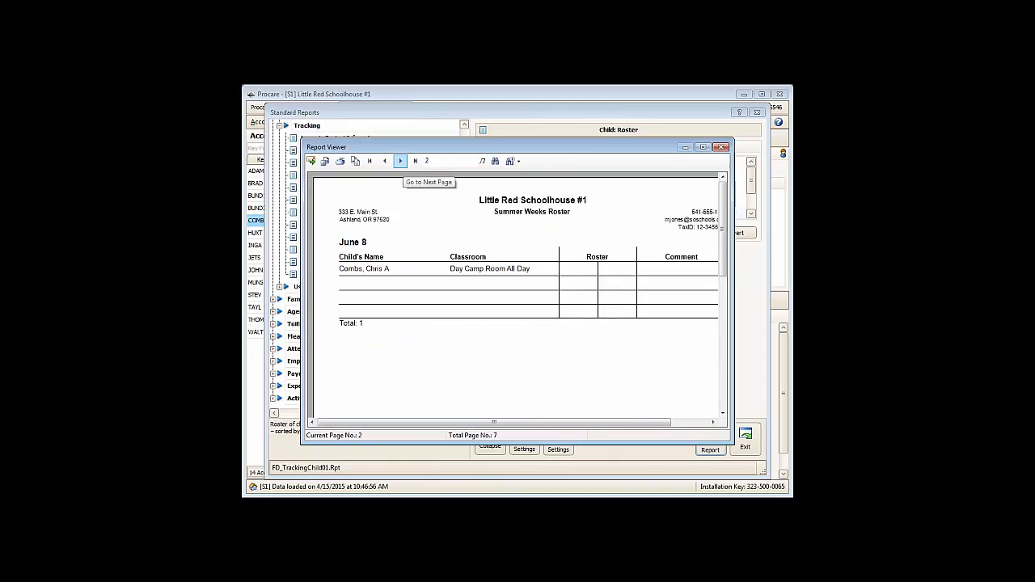
{"action": "left_click", "coordinate": [400, 161]}
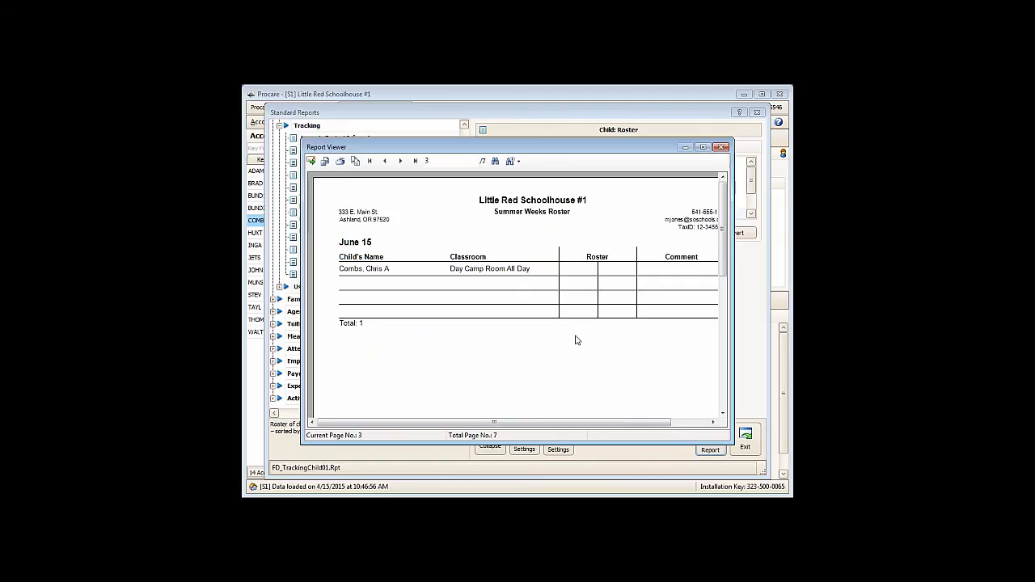
{"action": "left_click", "coordinate": [721, 148]}
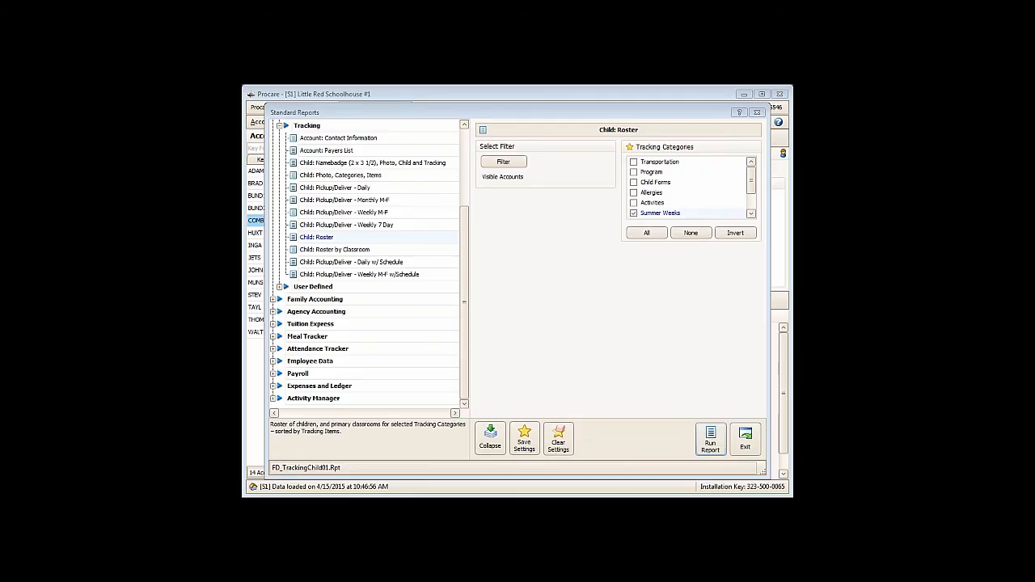
{"action": "left_click", "coordinate": [745, 440]}
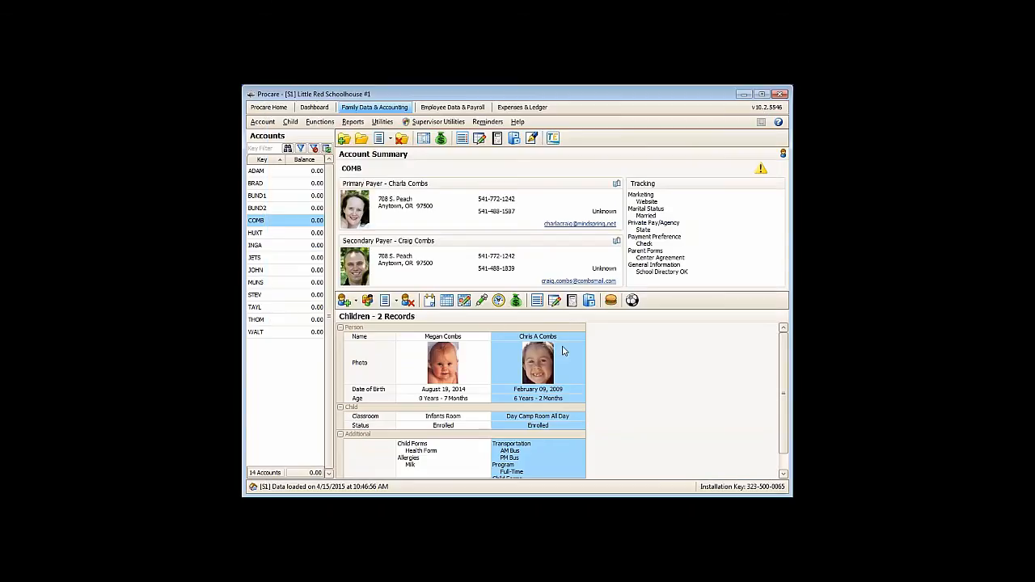
- Start automated Selected Account Billing and set its account select filter to filter by Child
{"action": "left_click", "coordinate": [310, 127]}
{"action": "mouse_move", "coordinate": [377, 148]}
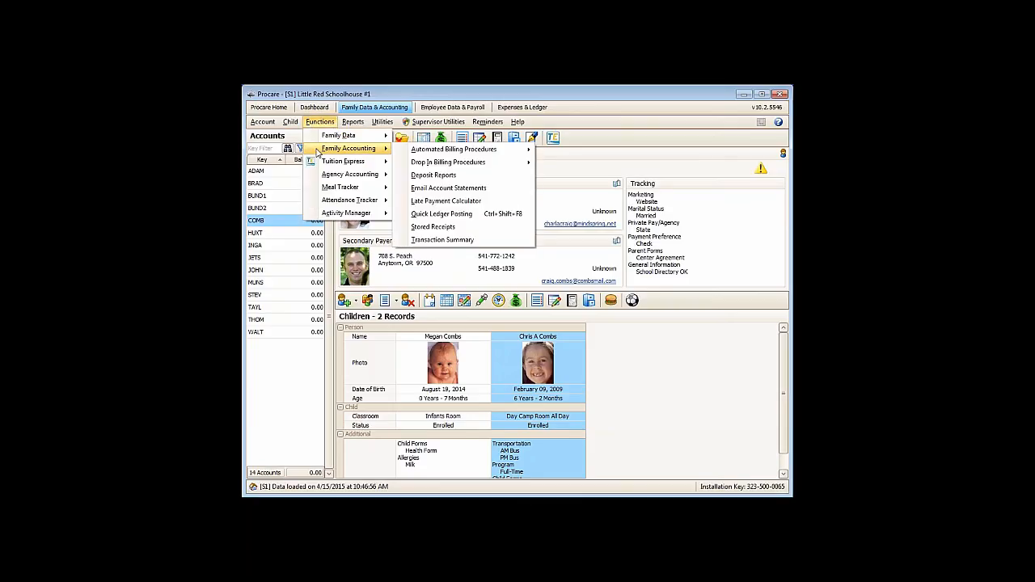
{"action": "mouse_move", "coordinate": [482, 150]}
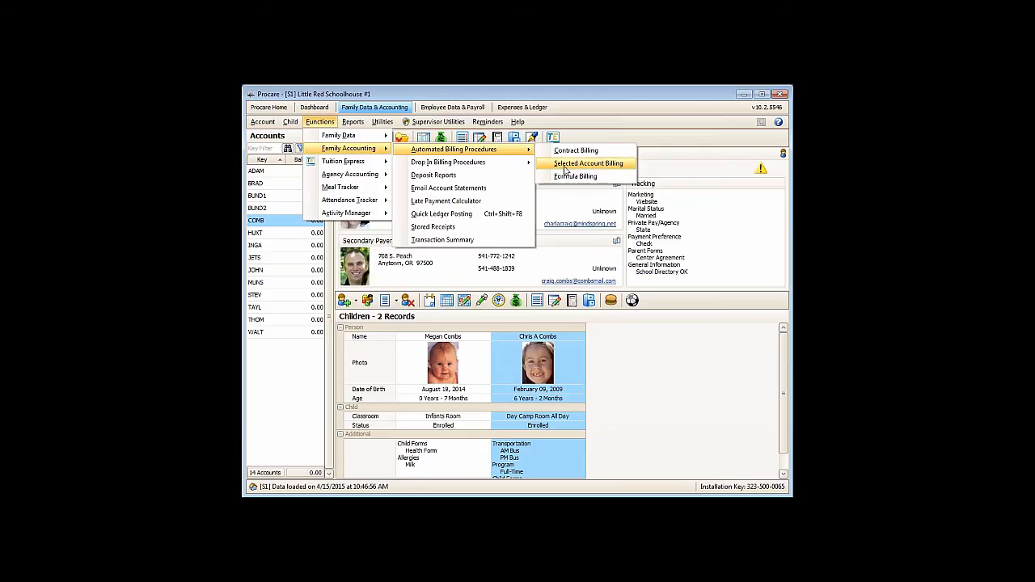
{"action": "left_click", "coordinate": [567, 165]}
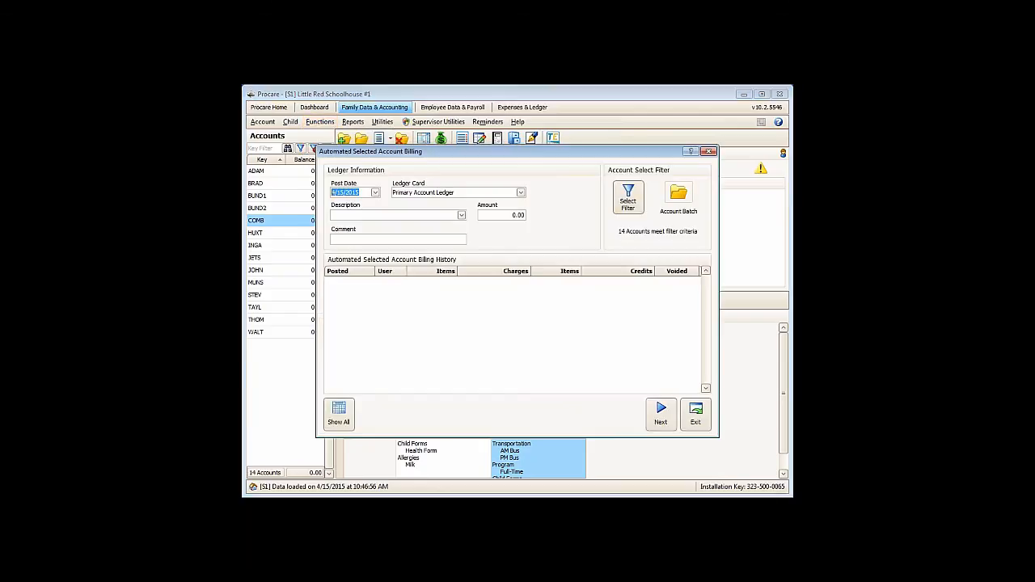
{"action": "left_click", "coordinate": [635, 208]}
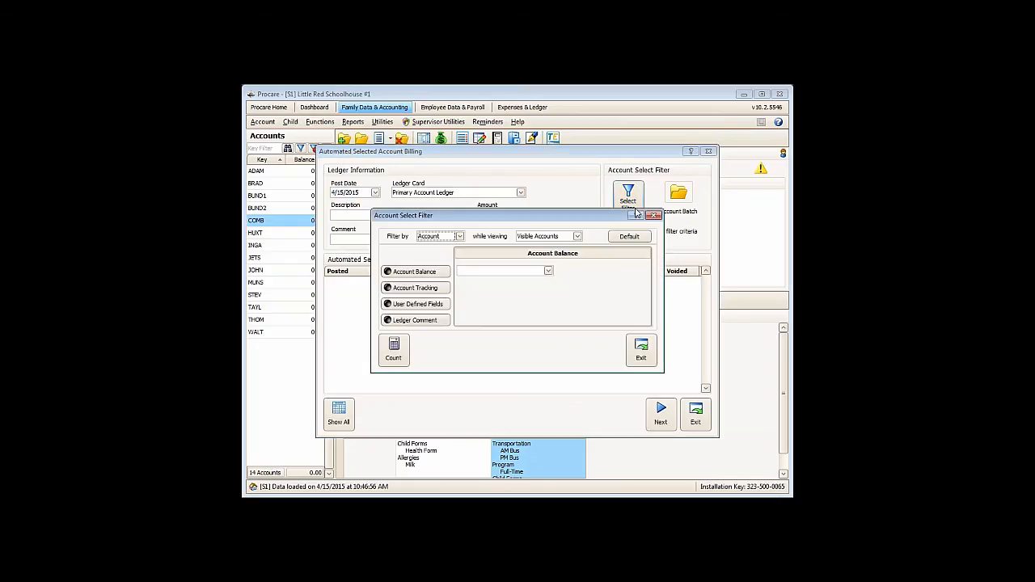
{"action": "left_click", "coordinate": [460, 236]}
{"action": "left_click", "coordinate": [424, 257]}
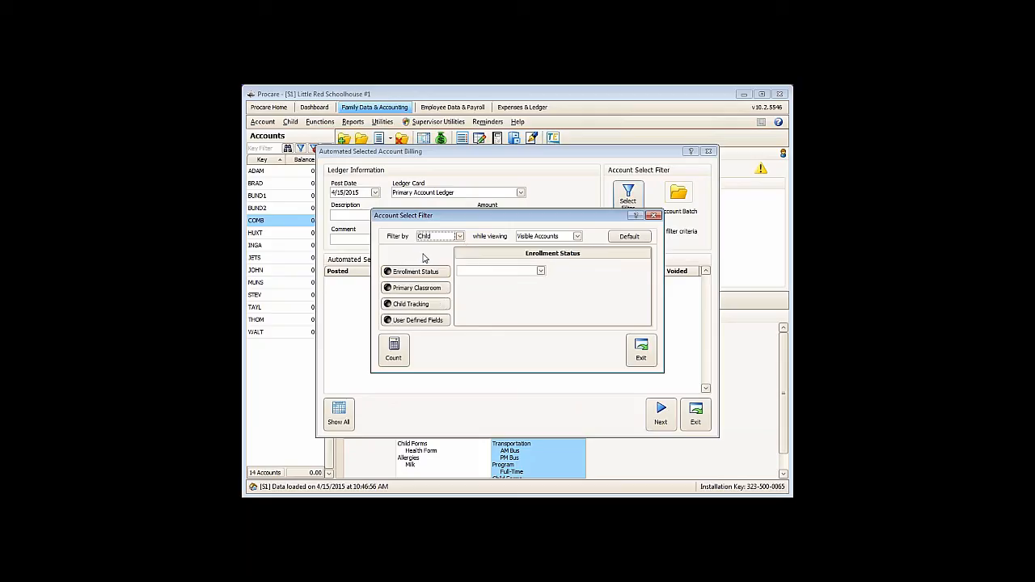
- Limit the filter to Child Tracking item Summer Weeks - June 1, count the matching children and apply the filter
{"action": "left_click", "coordinate": [416, 311]}
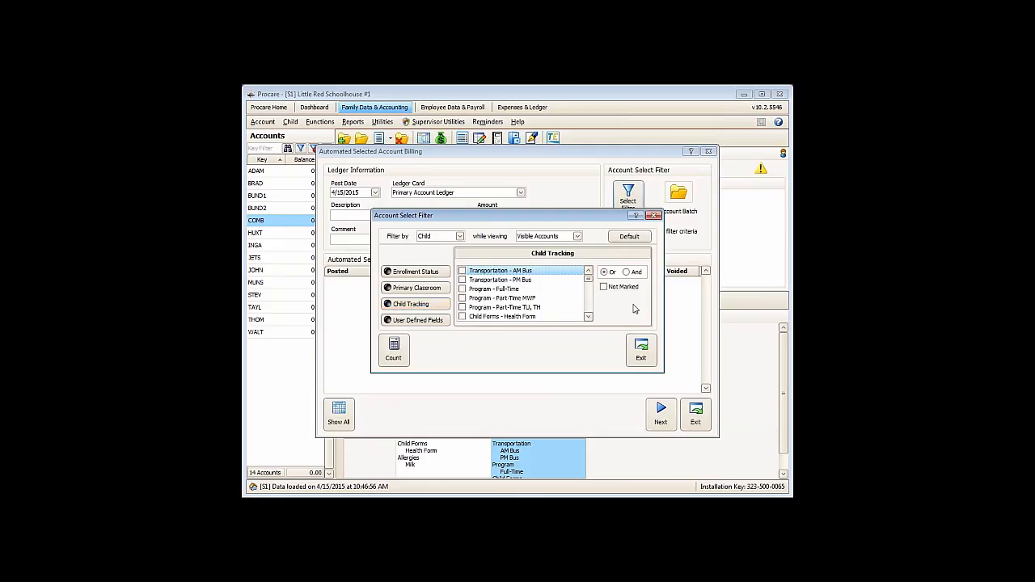
{"action": "left_click", "coordinate": [588, 318]}
{"action": "left_click", "coordinate": [588, 318]}
{"action": "left_click", "coordinate": [589, 318]}
{"action": "left_click", "coordinate": [588, 318]}
{"action": "left_click", "coordinate": [588, 318]}
{"action": "left_click", "coordinate": [588, 318]}
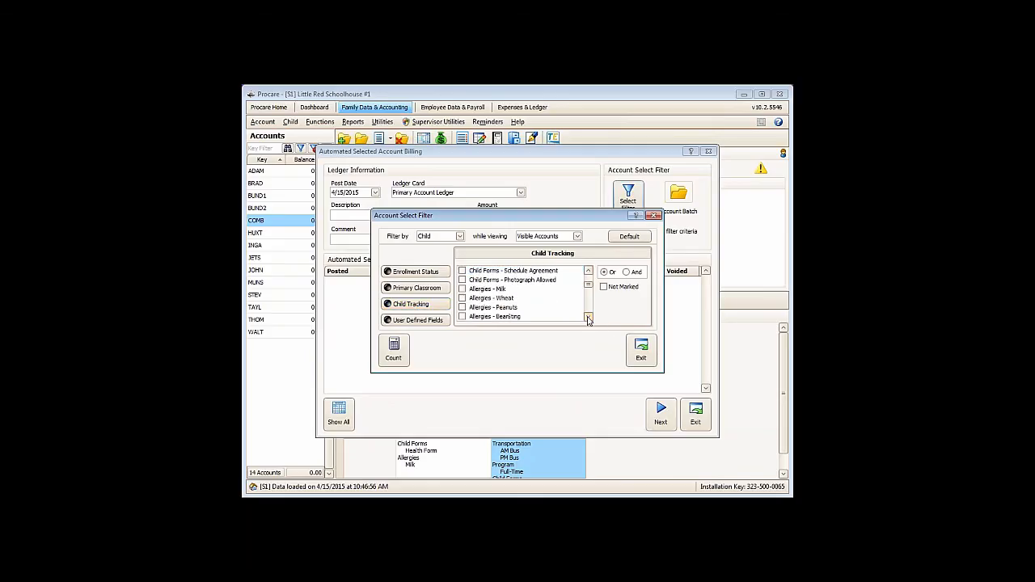
{"action": "left_click", "coordinate": [588, 318]}
{"action": "left_click", "coordinate": [588, 318]}
{"action": "left_click", "coordinate": [588, 318]}
{"action": "left_click", "coordinate": [588, 318]}
{"action": "left_click", "coordinate": [588, 318]}
{"action": "left_click", "coordinate": [589, 318]}
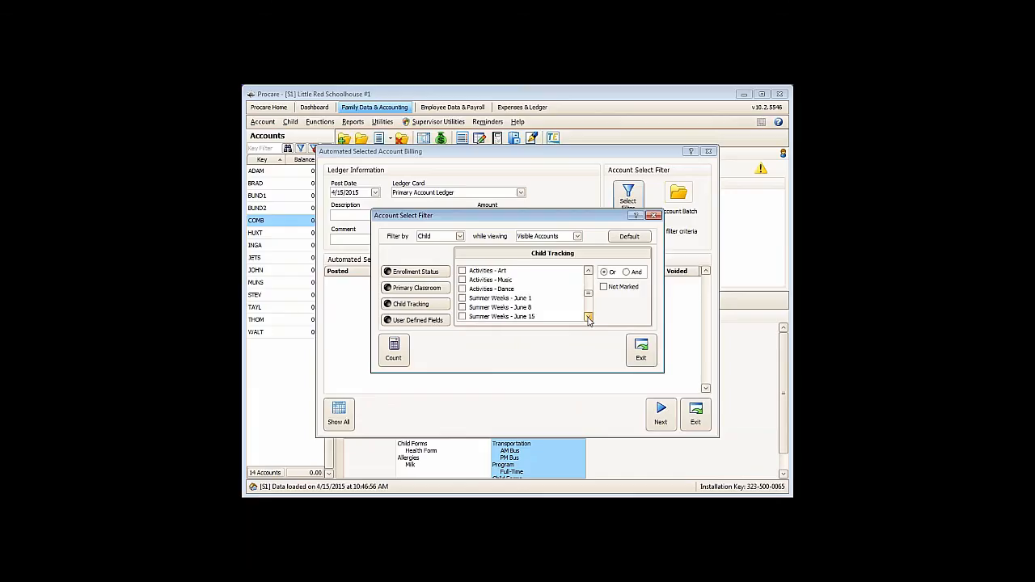
{"action": "left_click", "coordinate": [462, 298]}
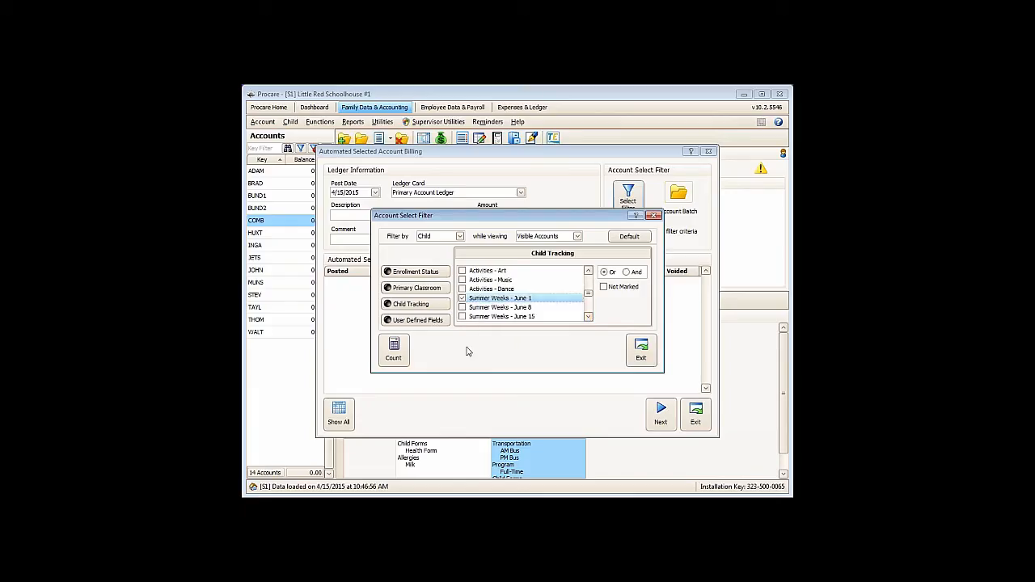
{"action": "left_click", "coordinate": [394, 350]}
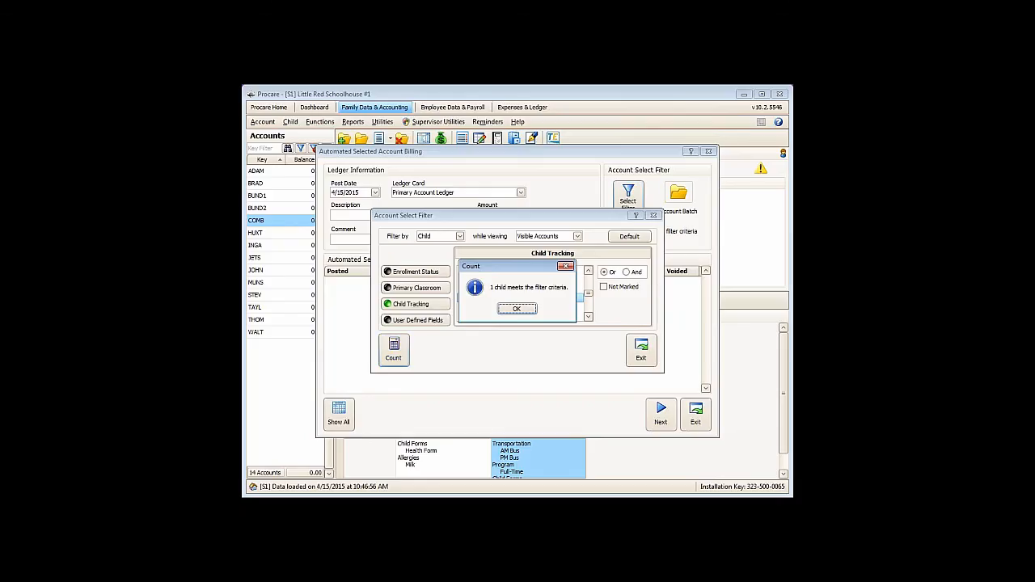
{"action": "left_click", "coordinate": [516, 309]}
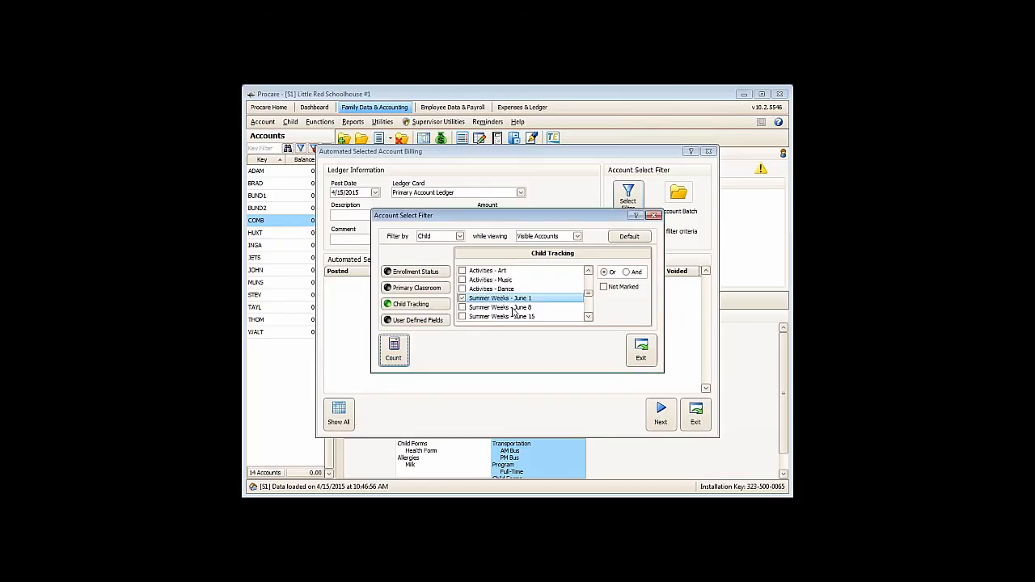
{"action": "left_click", "coordinate": [642, 350]}
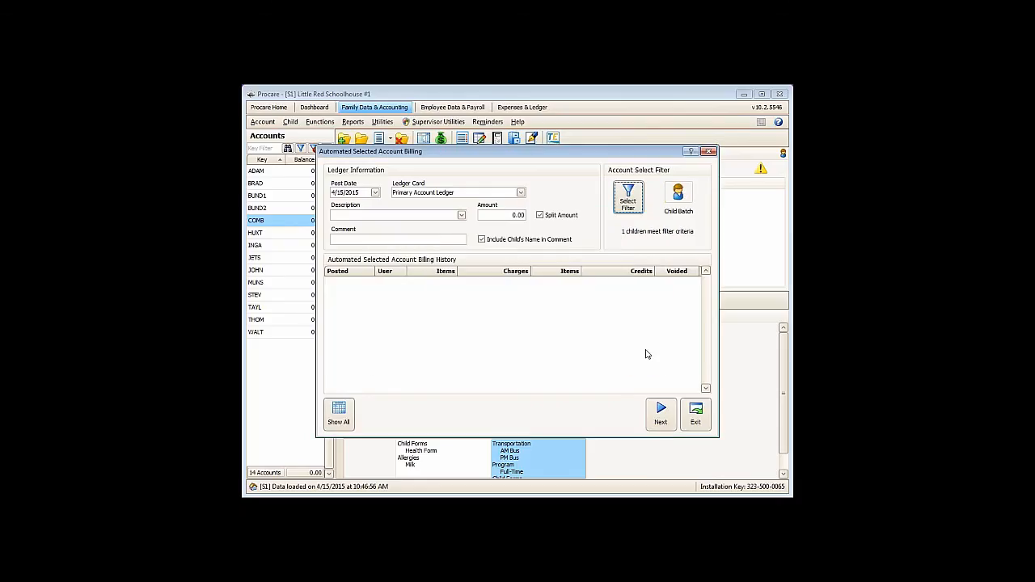
- Set the billing description to Day Camp All Day and the post date to 6/1/2015
{"action": "left_click", "coordinate": [362, 216]}
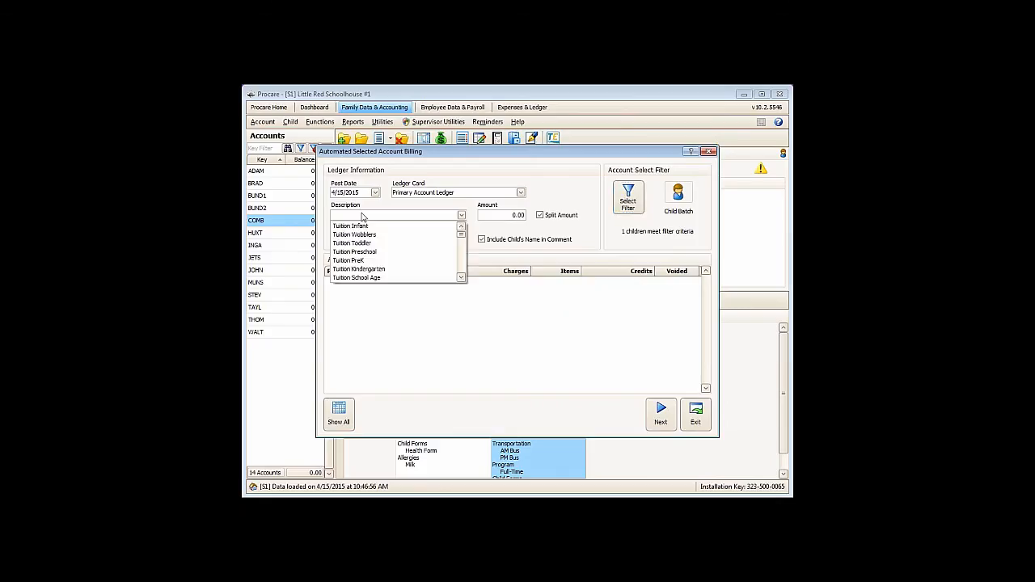
{"action": "type", "text": "d"}
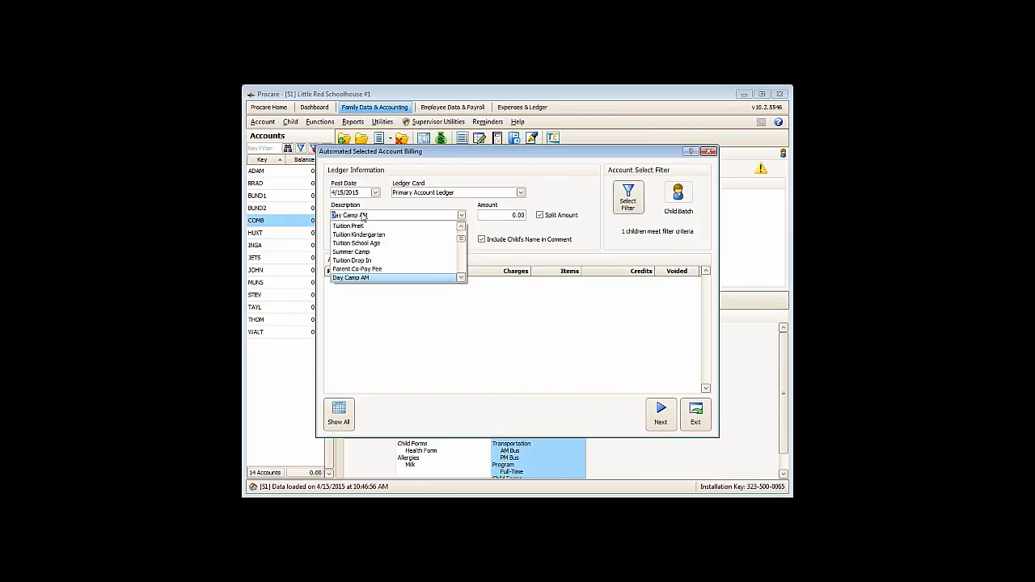
{"action": "scroll", "coordinate": [404, 282], "scroll_direction": "down", "scroll_amount": 1}
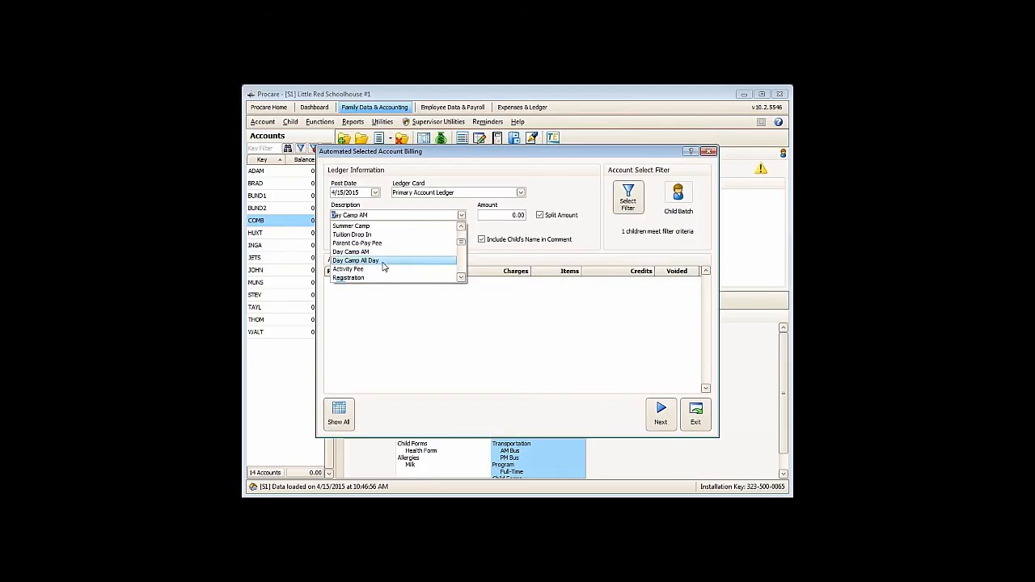
{"action": "left_click", "coordinate": [383, 263]}
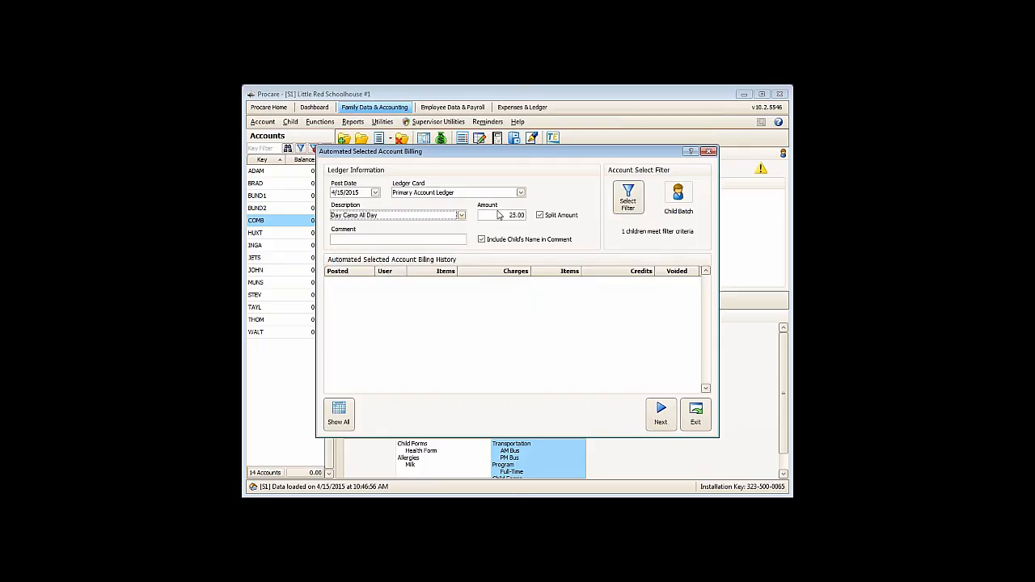
{"action": "left_click", "coordinate": [386, 238]}
{"action": "left_click", "coordinate": [375, 193]}
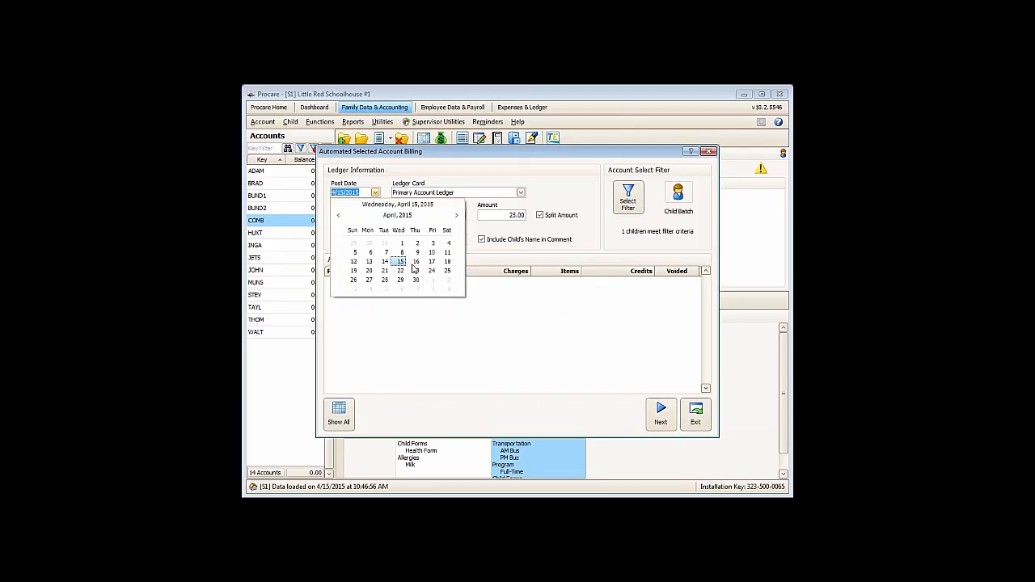
{"action": "left_click", "coordinate": [457, 215]}
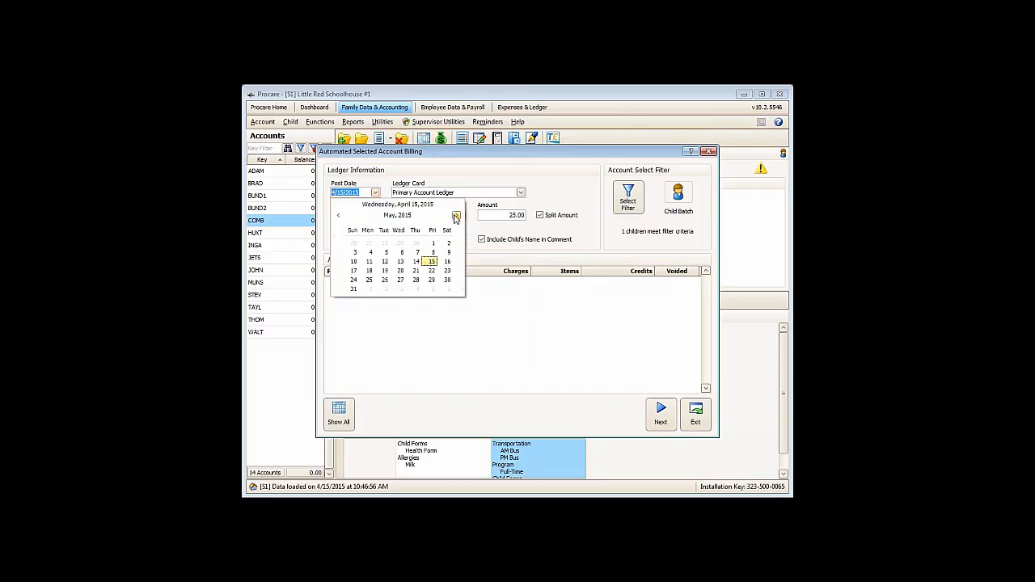
{"action": "left_click", "coordinate": [368, 290]}
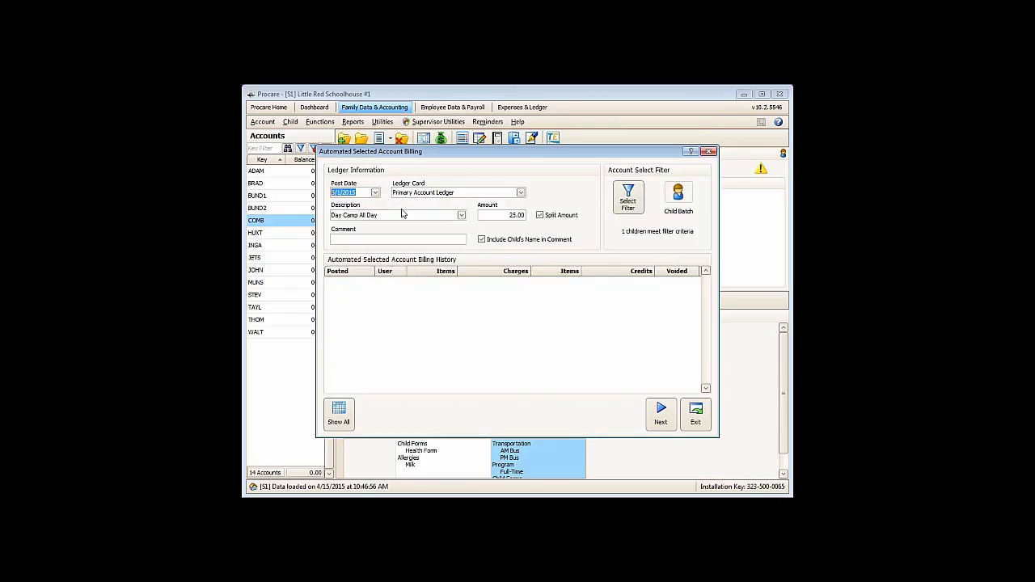
- Load the filtered billing batch, mark its charge for posting, and leave the billing without posting it
{"action": "left_click", "coordinate": [661, 415]}
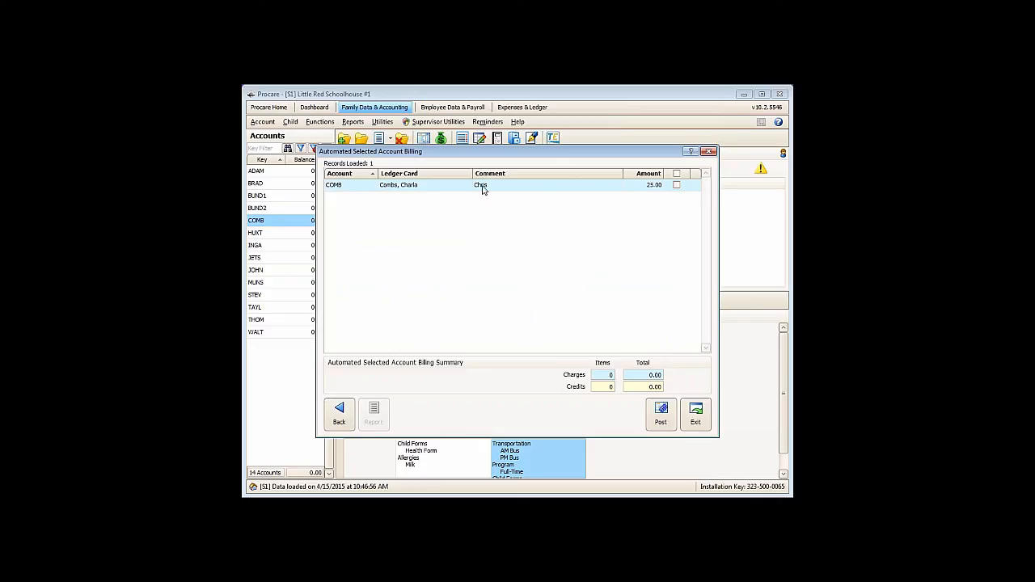
{"action": "left_click", "coordinate": [676, 185]}
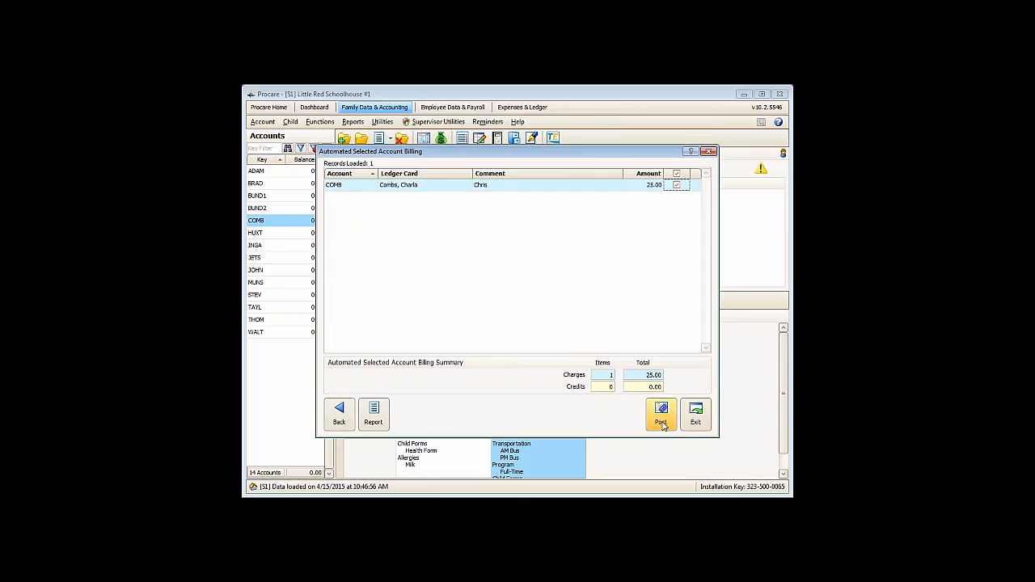
{"action": "left_click", "coordinate": [338, 420]}
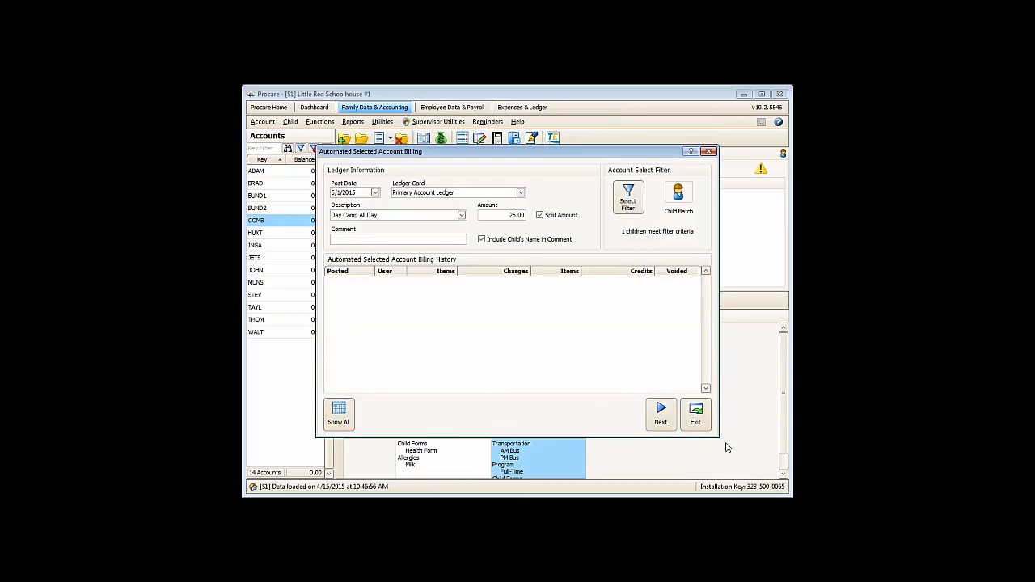
{"action": "left_click", "coordinate": [695, 413]}
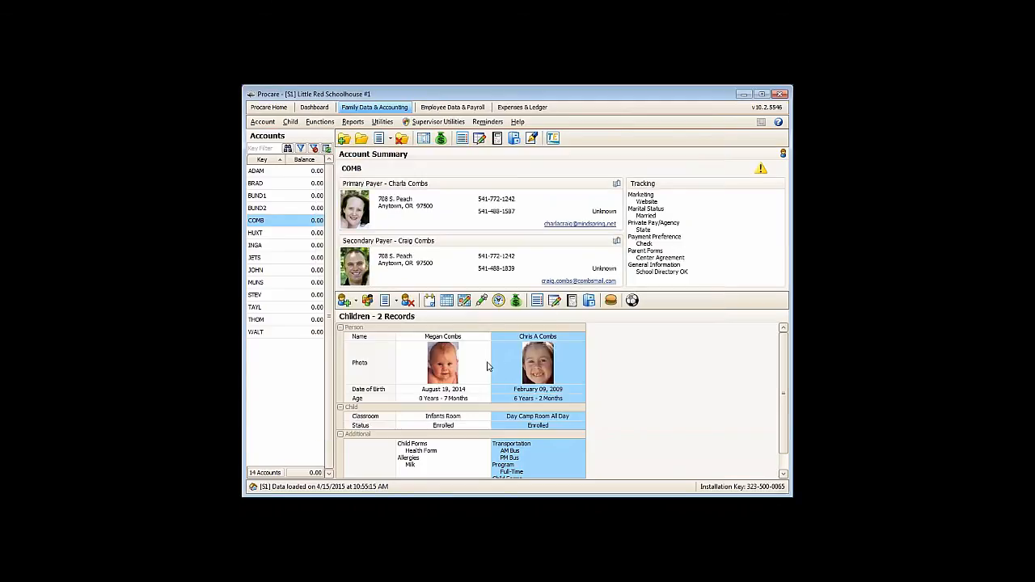
- Select the account two rows below the current one and open tracking for its School Age child
{"action": "left_click", "coordinate": [270, 233]}
{"action": "left_click", "coordinate": [270, 248]}
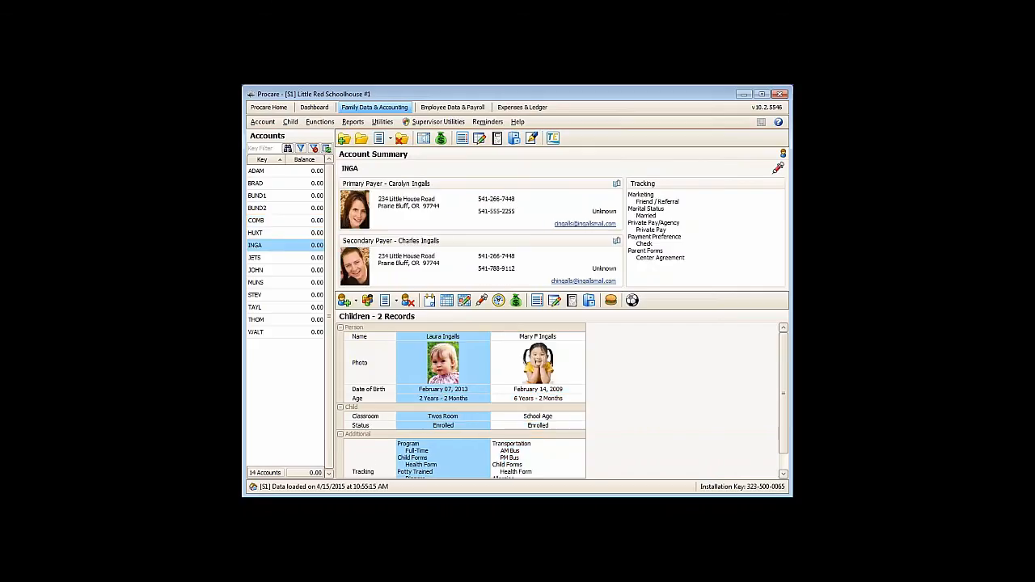
{"action": "left_click", "coordinate": [516, 364]}
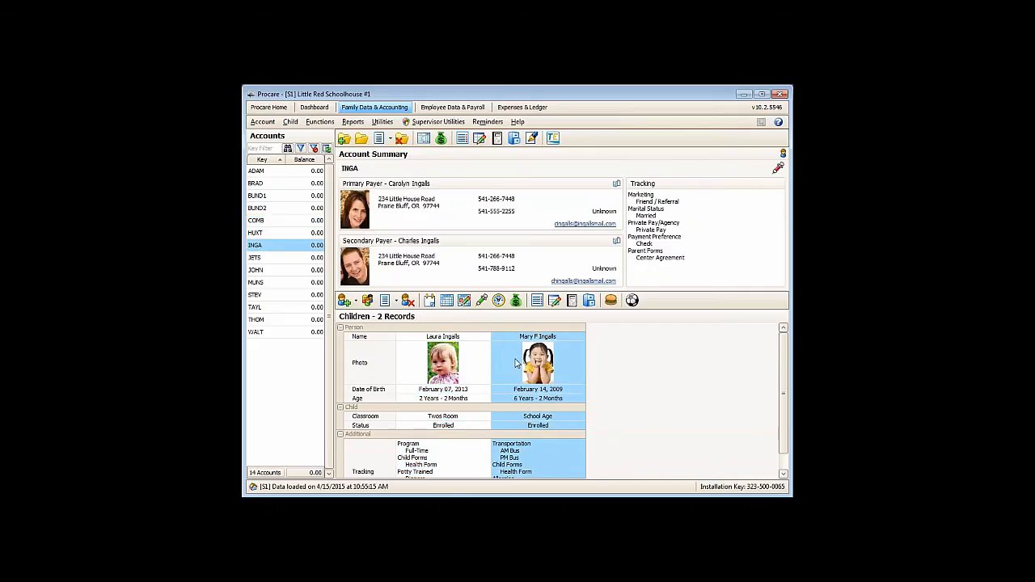
{"action": "left_click", "coordinate": [537, 300]}
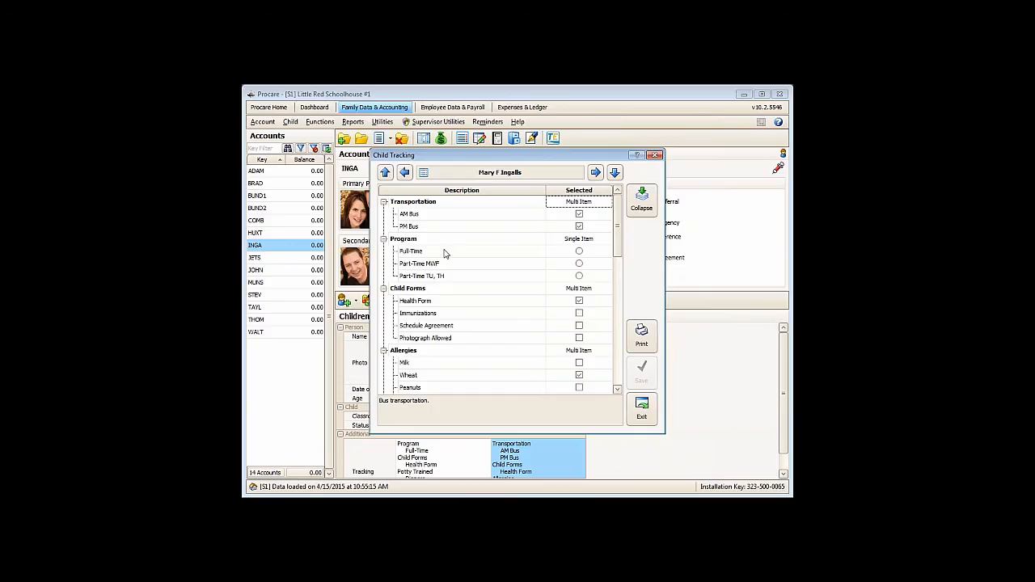
- Mark June 1 and Aug. 3 under Summer Weeks, save the child's tracking and close it
{"action": "left_click", "coordinate": [620, 382]}
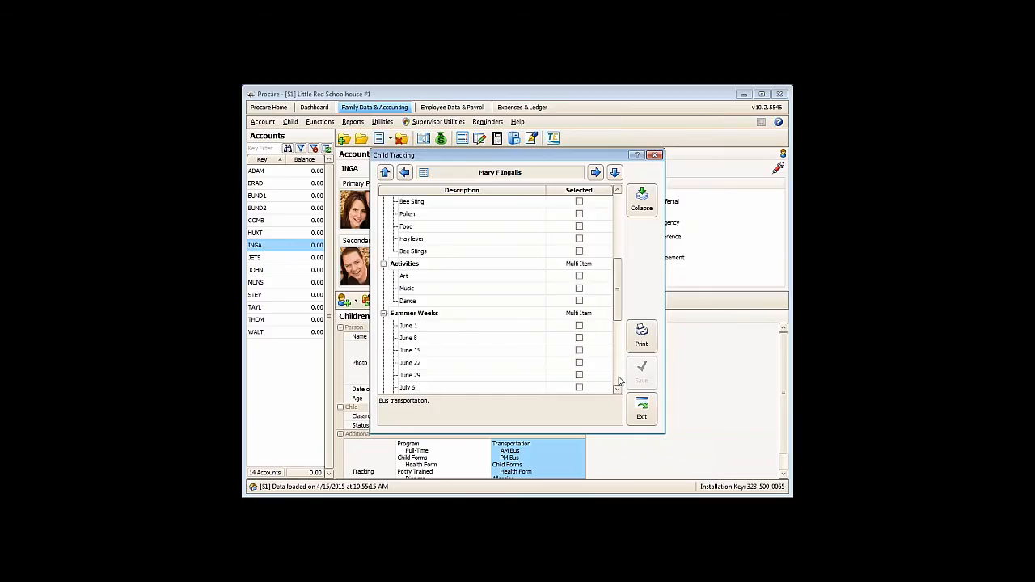
{"action": "left_click", "coordinate": [579, 326]}
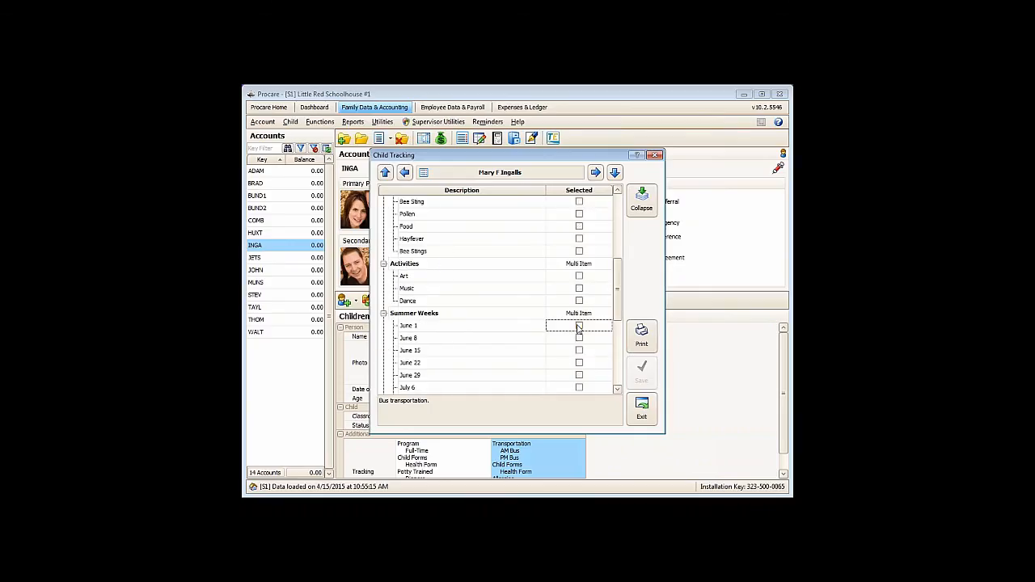
{"action": "left_click", "coordinate": [619, 390]}
{"action": "left_click", "coordinate": [619, 389]}
{"action": "left_click", "coordinate": [619, 389]}
{"action": "left_click", "coordinate": [619, 389]}
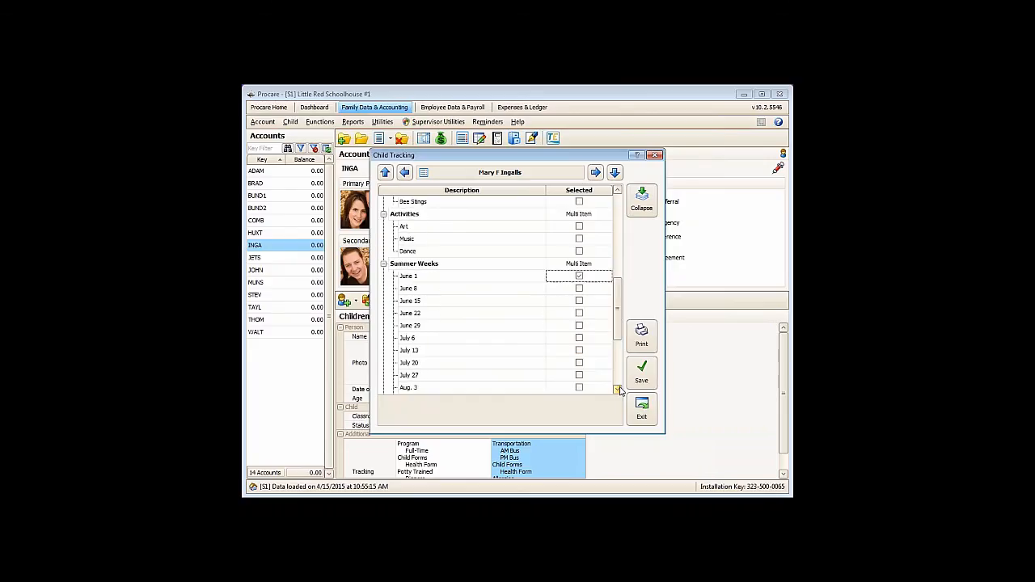
{"action": "left_click", "coordinate": [619, 389]}
{"action": "left_click", "coordinate": [579, 376]}
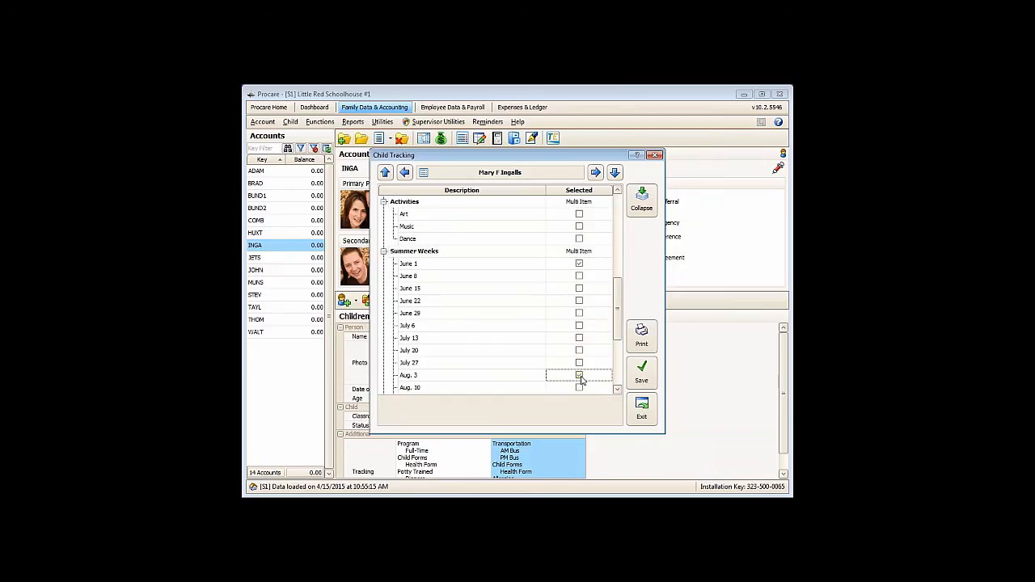
{"action": "left_click", "coordinate": [641, 372]}
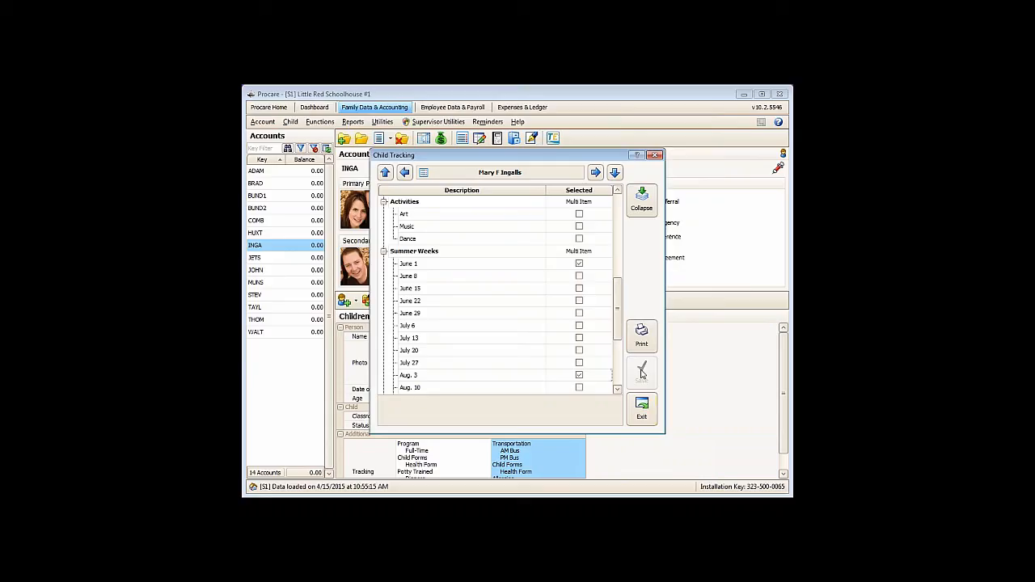
{"action": "left_click", "coordinate": [642, 410]}
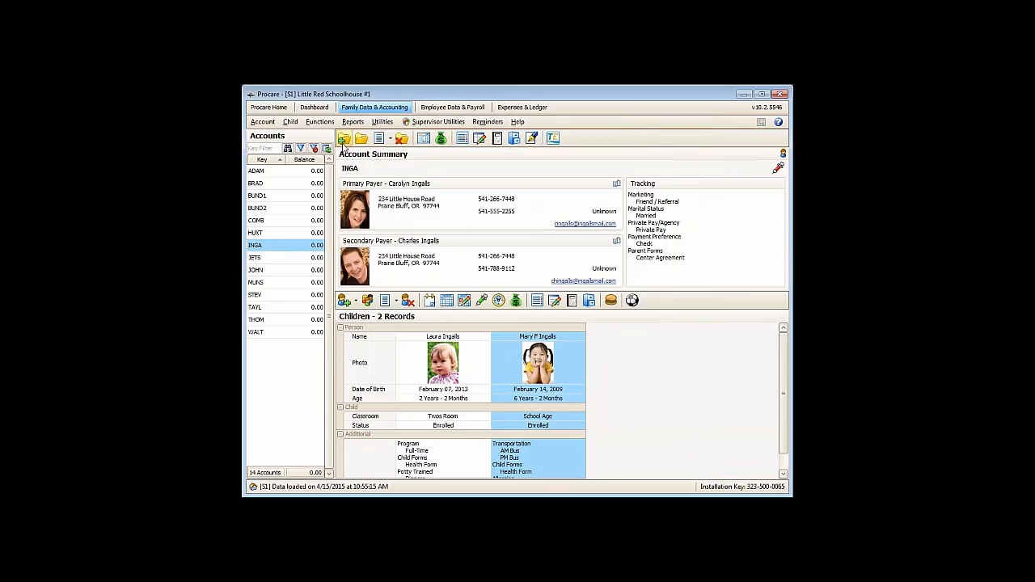
- Open Selected Account Billing and set its account filter to select by Child
{"action": "left_click", "coordinate": [317, 122]}
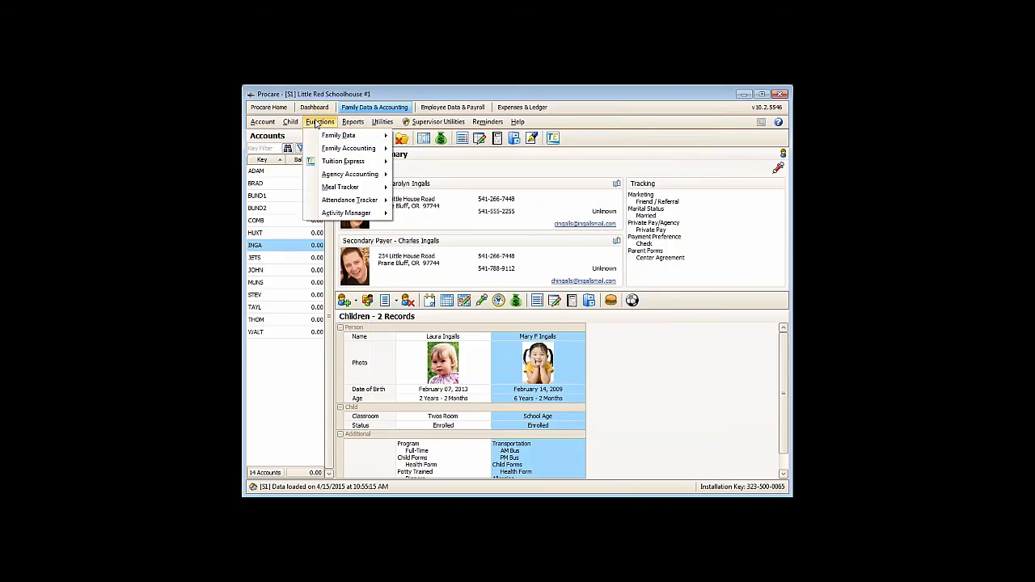
{"action": "mouse_move", "coordinate": [325, 149]}
{"action": "mouse_move", "coordinate": [482, 152]}
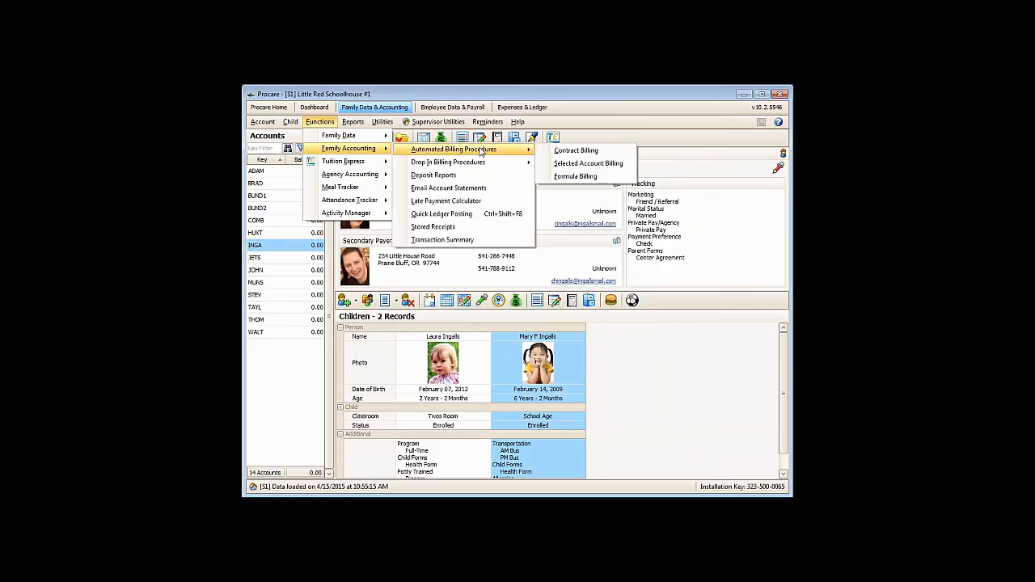
{"action": "left_click", "coordinate": [557, 165]}
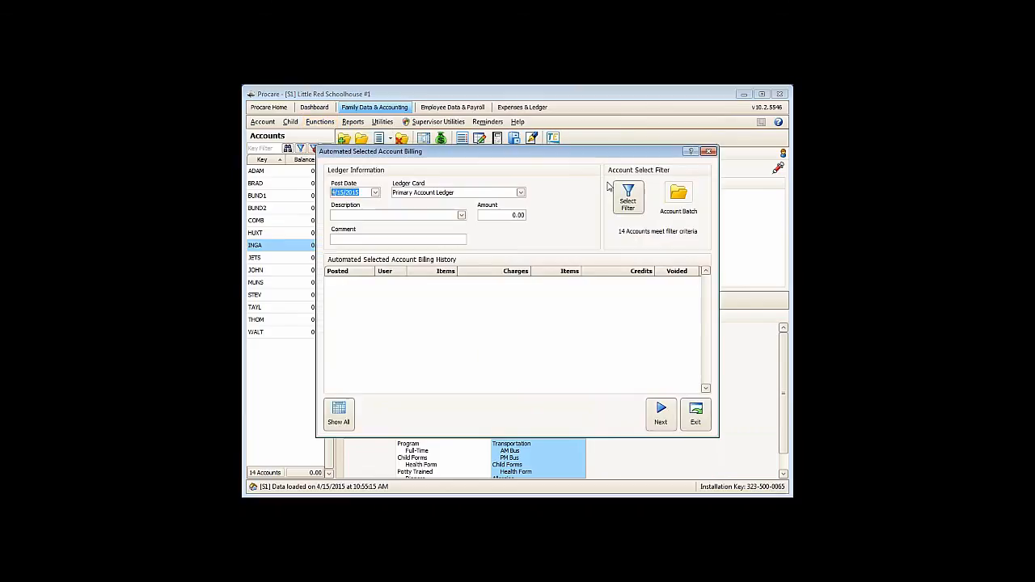
{"action": "left_click", "coordinate": [635, 208]}
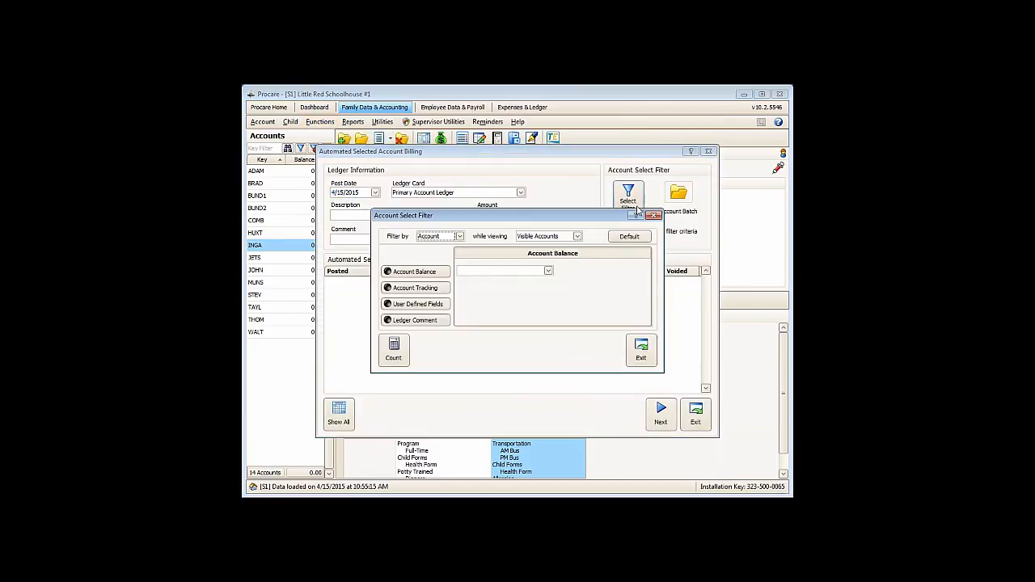
{"action": "left_click", "coordinate": [458, 237]}
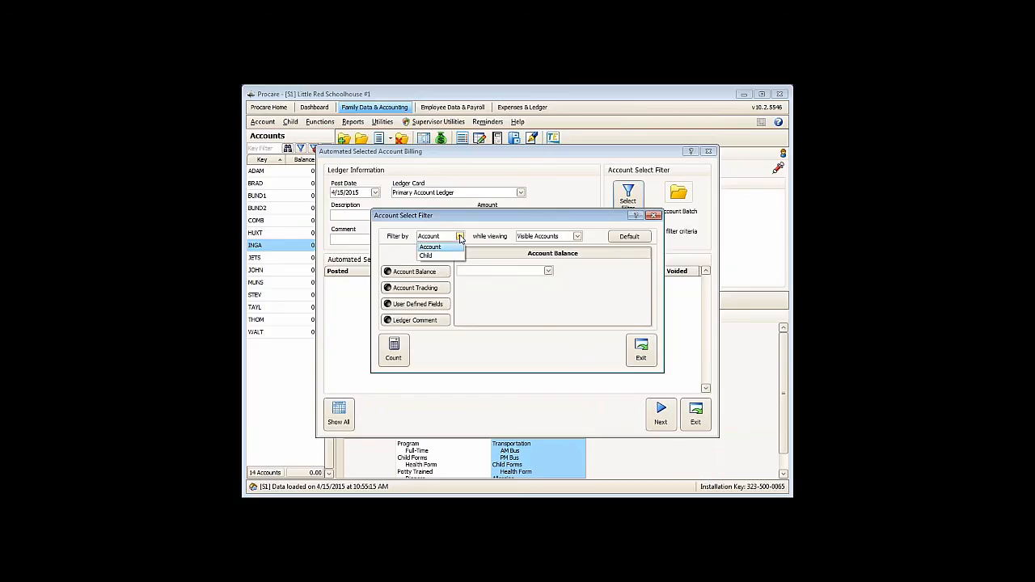
{"action": "left_click", "coordinate": [437, 255]}
- Filter the billing by child tracking for Summer Weeks - June 1, count the matching children and close the filter
{"action": "left_click", "coordinate": [420, 303]}
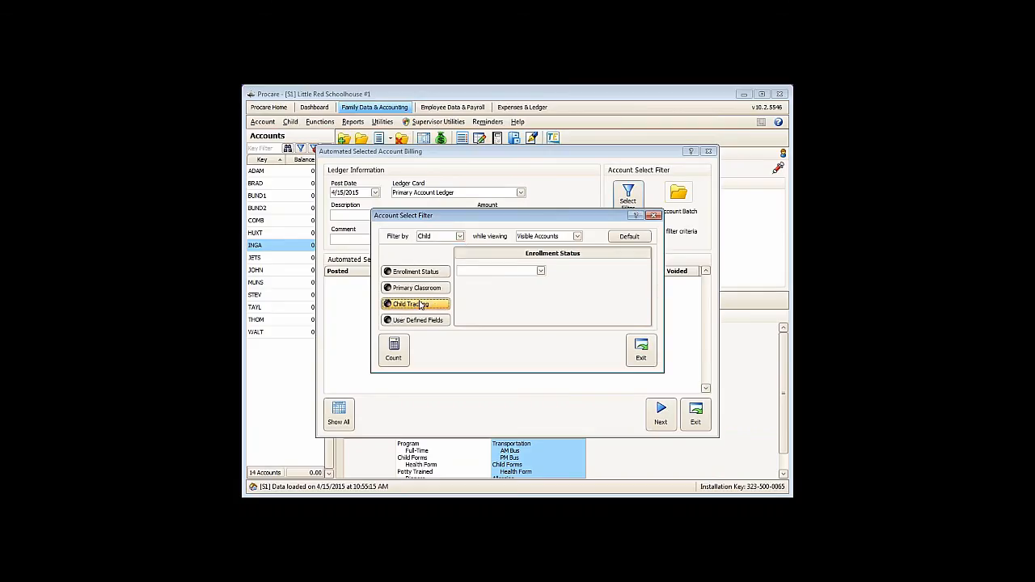
{"action": "scroll", "coordinate": [588, 311], "scroll_direction": "down", "scroll_amount": 2}
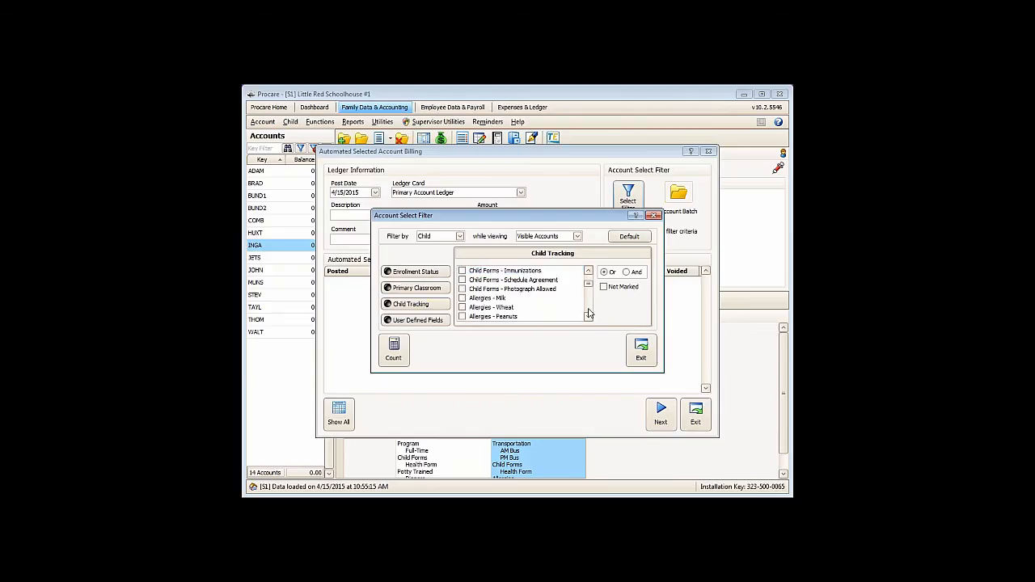
{"action": "scroll", "coordinate": [588, 314], "scroll_direction": "down", "scroll_amount": 2}
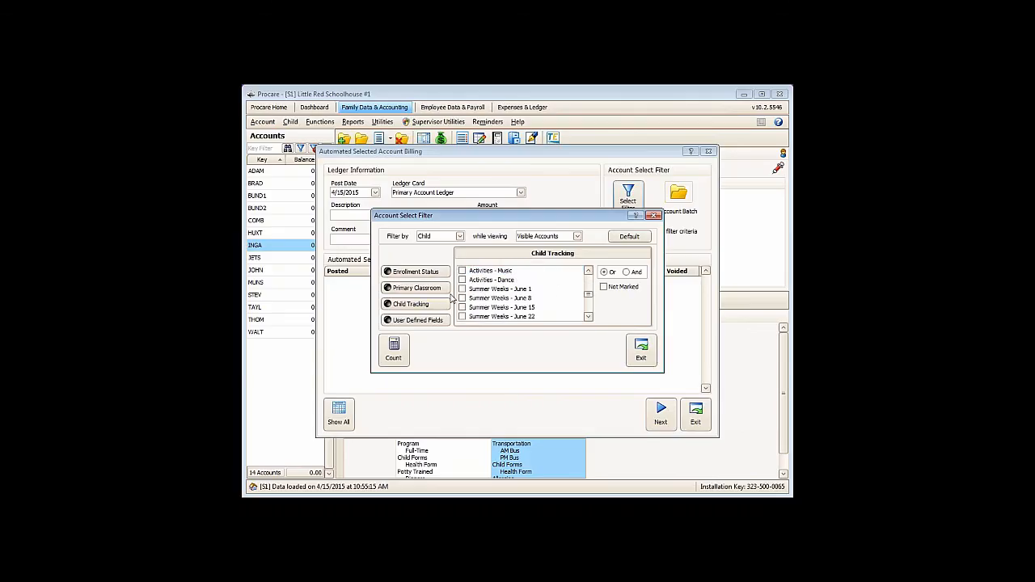
{"action": "left_click", "coordinate": [462, 290]}
{"action": "left_click", "coordinate": [394, 349]}
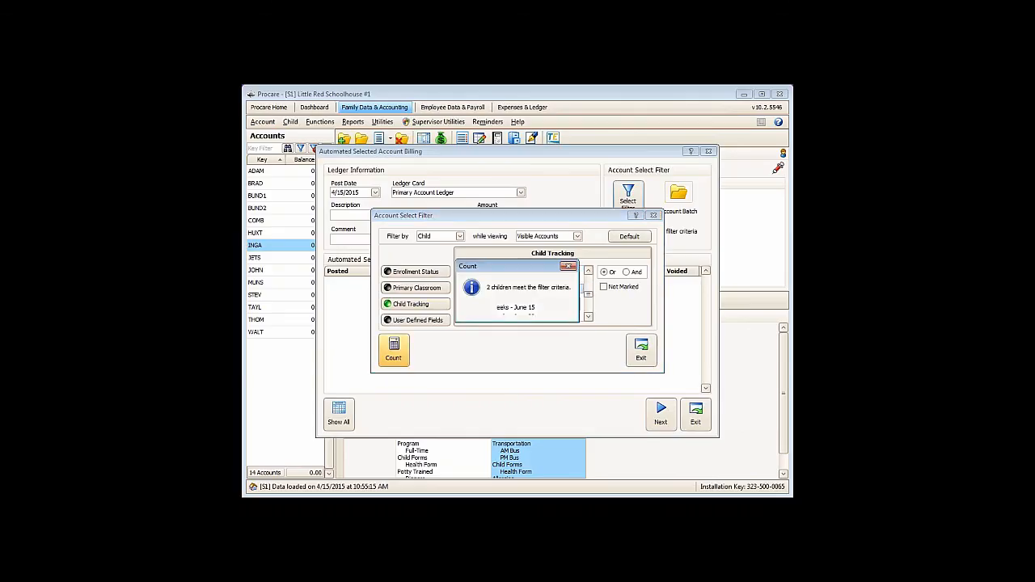
{"action": "left_click", "coordinate": [508, 311]}
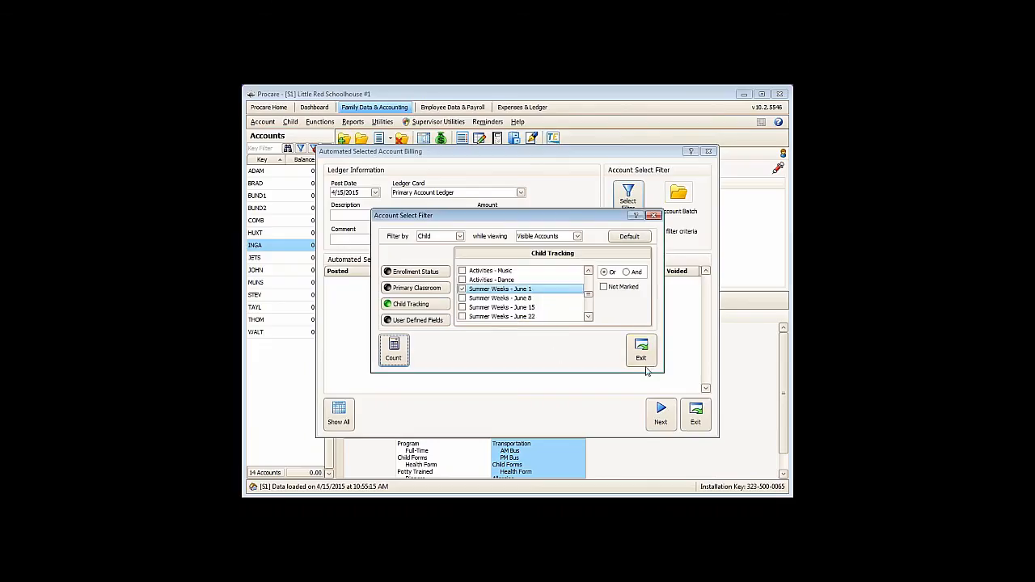
{"action": "left_click", "coordinate": [641, 359]}
- Set the billing description to Day Camp All Day, then load the filtered batch with all its charges marked
{"action": "left_click", "coordinate": [373, 216]}
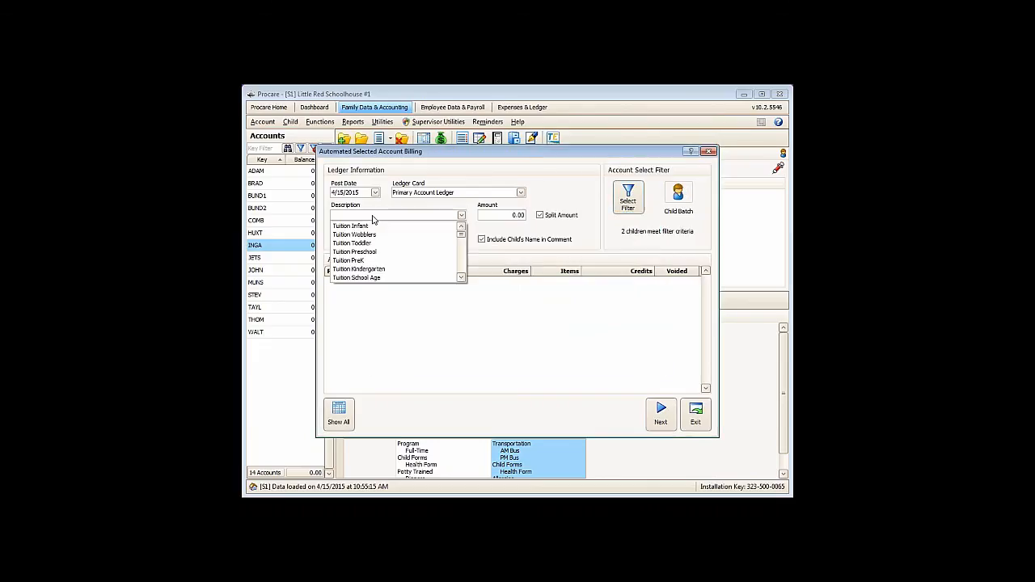
{"action": "scroll", "coordinate": [377, 243], "scroll_direction": "down", "scroll_amount": 3}
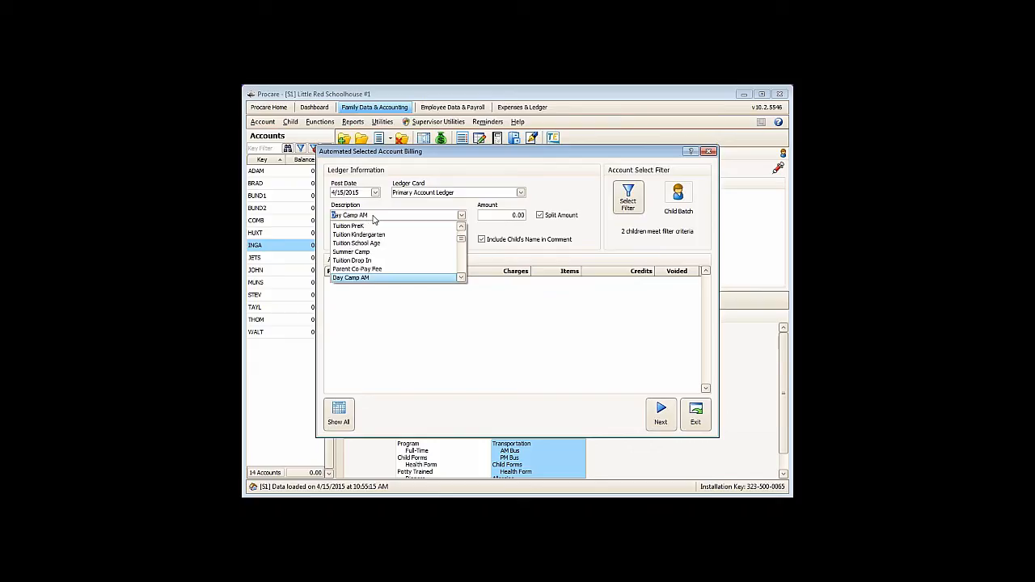
{"action": "left_click", "coordinate": [376, 261]}
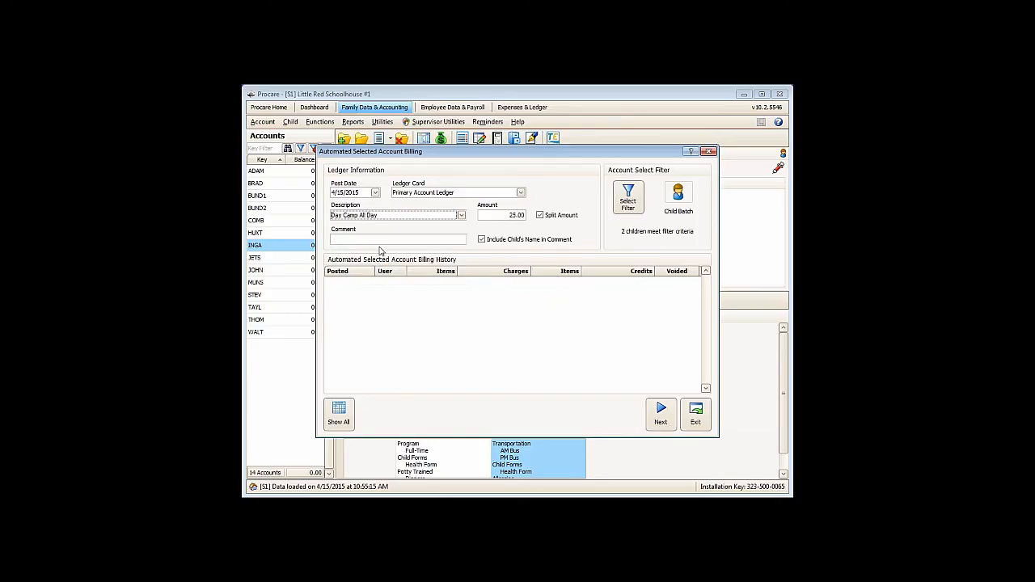
{"action": "left_click", "coordinate": [658, 421]}
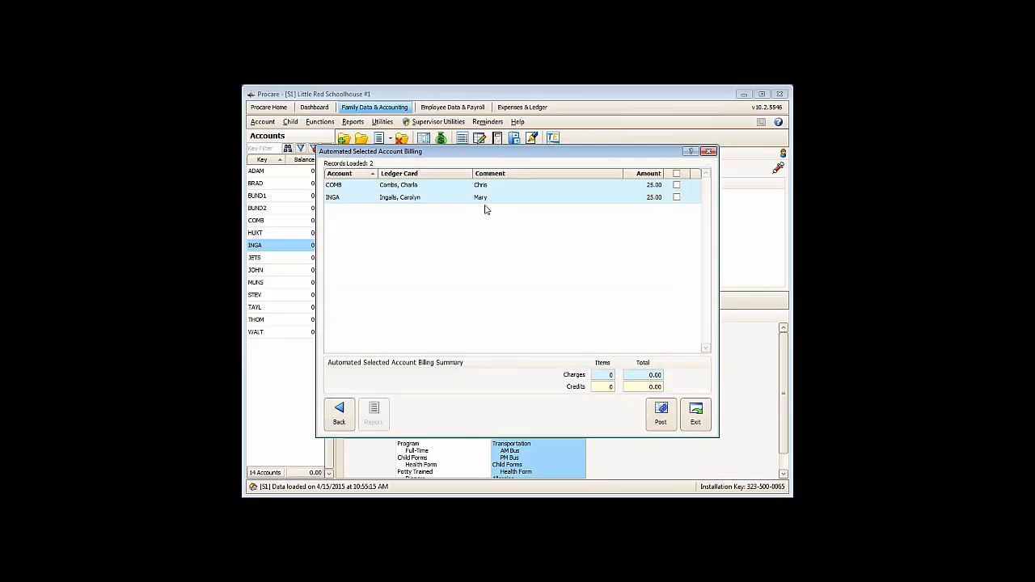
{"action": "left_click", "coordinate": [678, 174]}
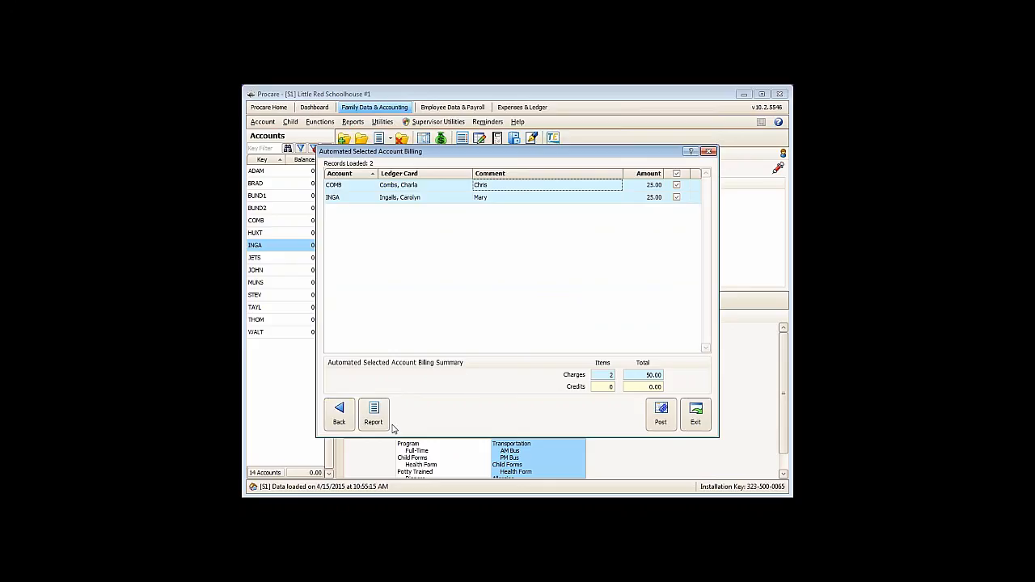
- Return to the billing setup without posting and set the post date to 8/3/2015
{"action": "left_click", "coordinate": [340, 414]}
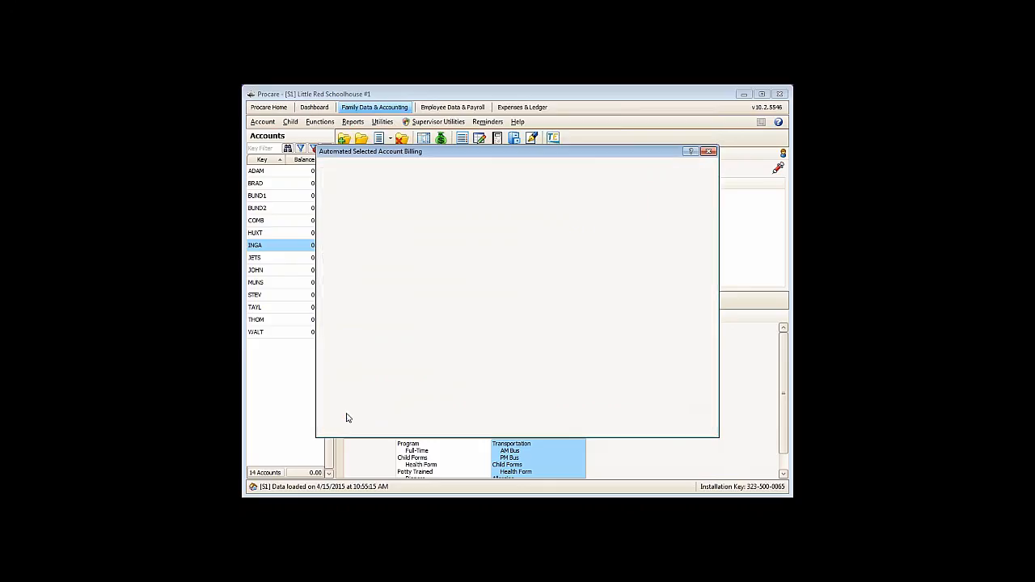
{"action": "left_click", "coordinate": [376, 194]}
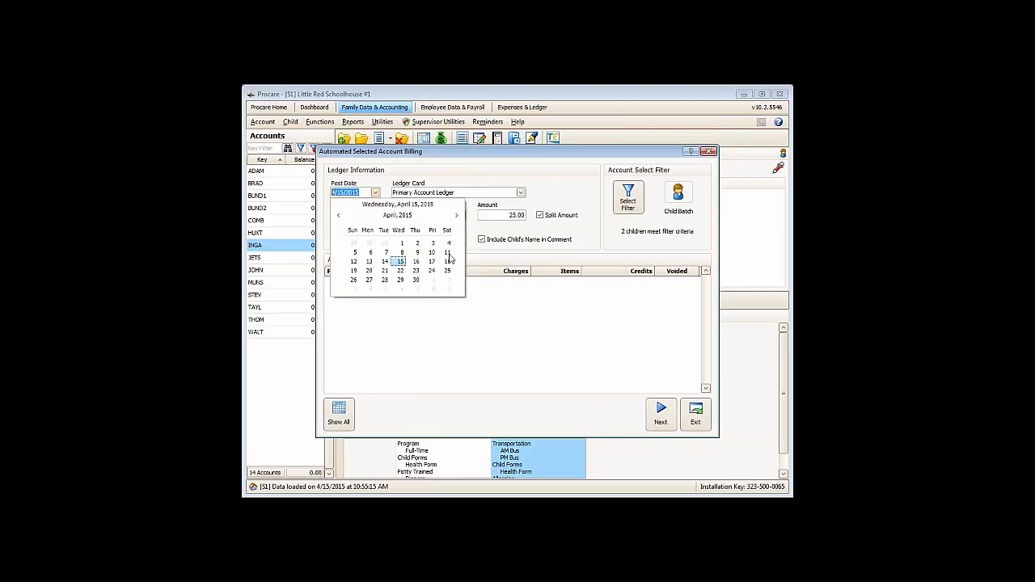
{"action": "left_click", "coordinate": [456, 217]}
{"action": "left_click", "coordinate": [456, 217]}
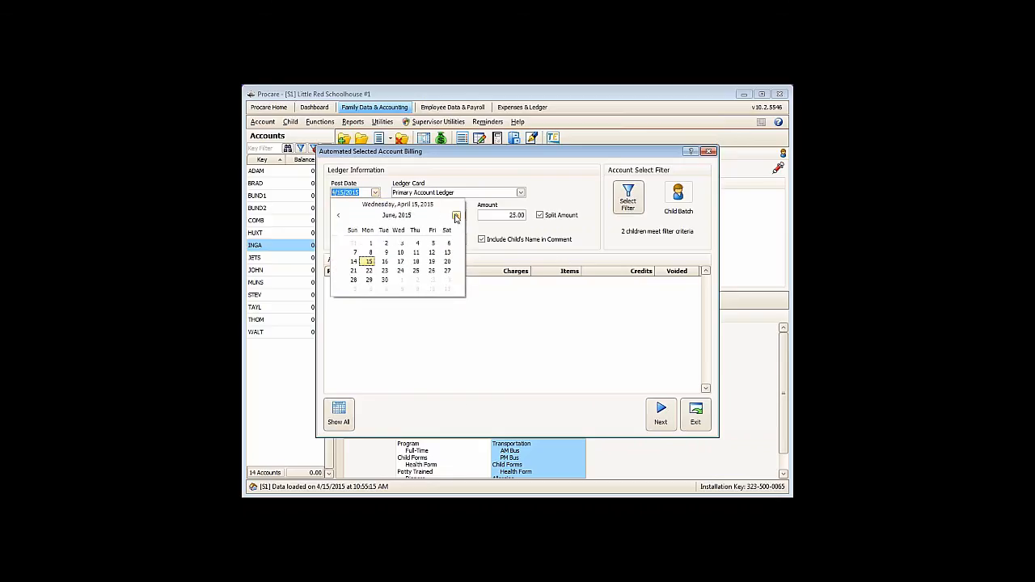
{"action": "left_click", "coordinate": [456, 217]}
{"action": "left_click", "coordinate": [457, 217]}
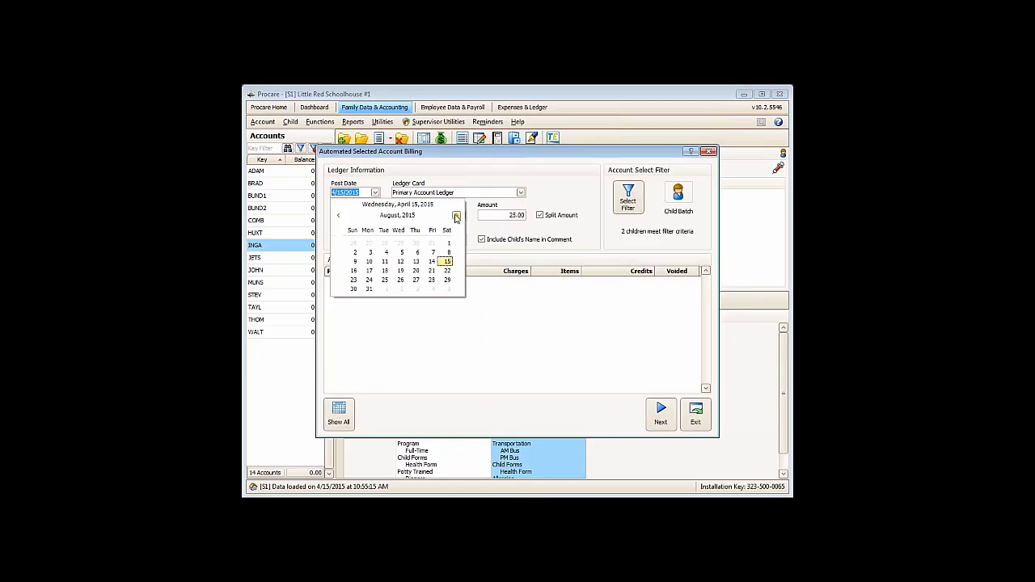
{"action": "left_click", "coordinate": [371, 255]}
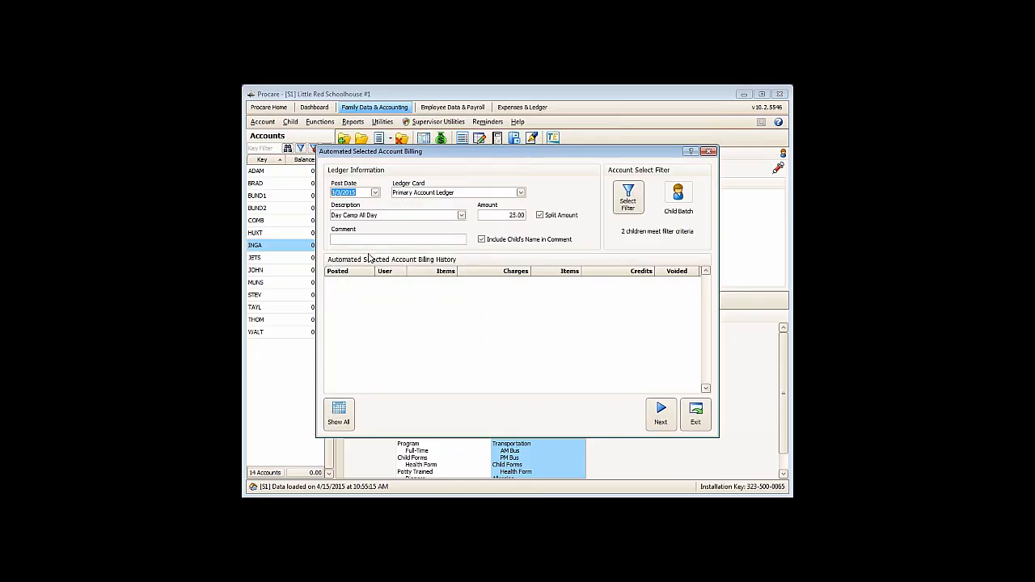
- Unmark Summer Weeks - June 1 in the billing's child tracking filter
{"action": "left_click", "coordinate": [628, 198]}
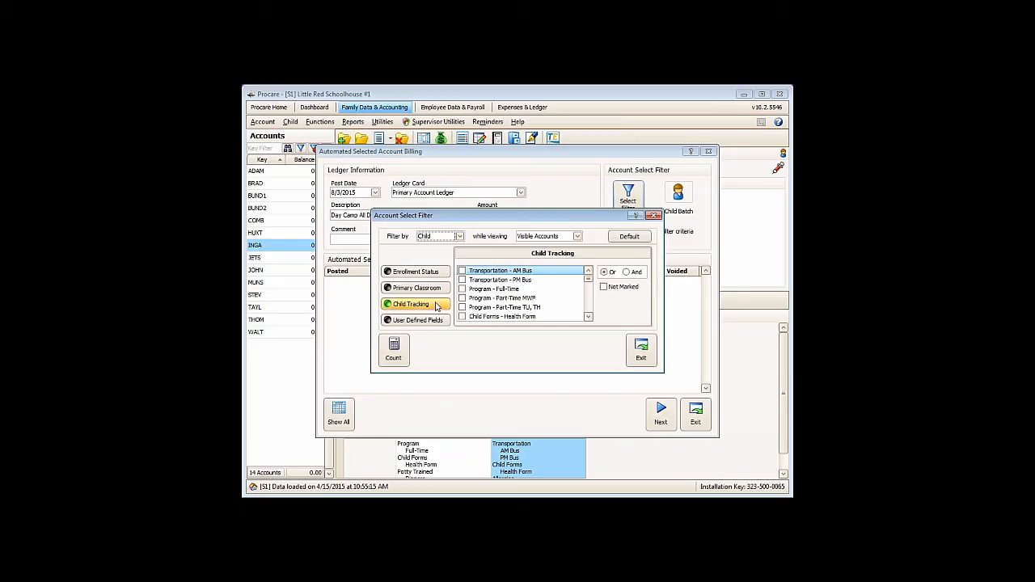
{"action": "left_click", "coordinate": [589, 311]}
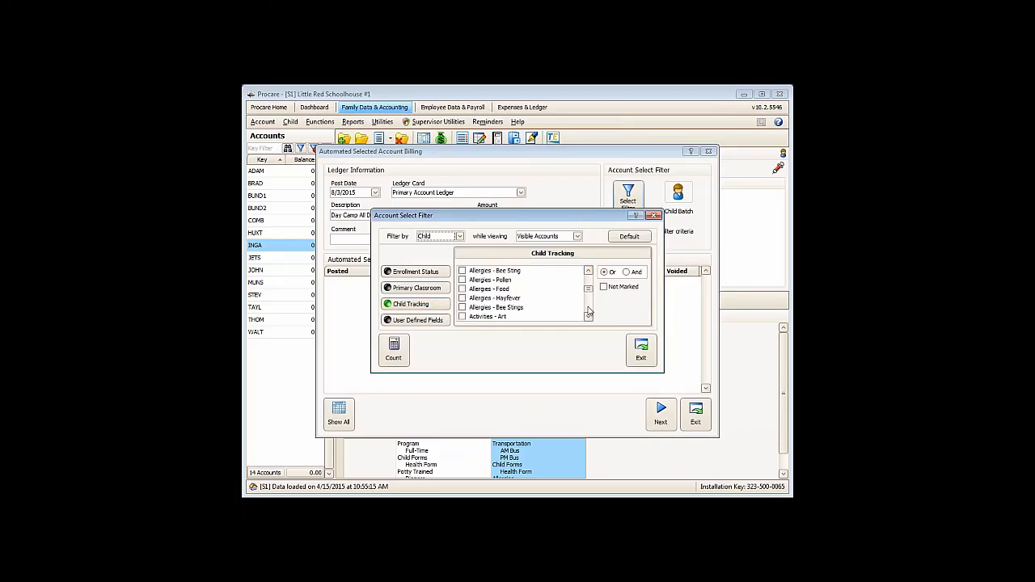
{"action": "left_click", "coordinate": [589, 309]}
{"action": "left_click", "coordinate": [462, 290]}
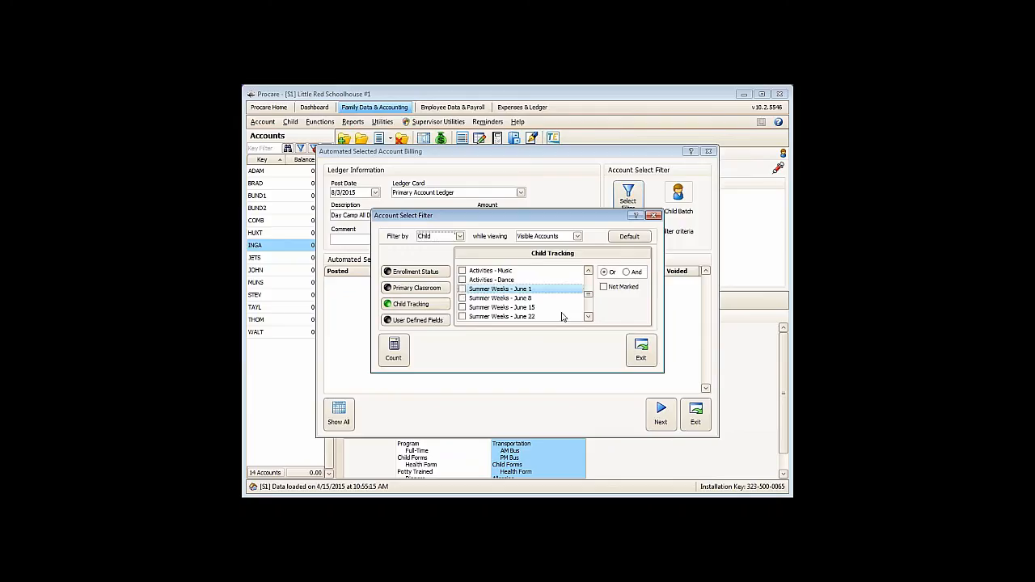
- Mark Summer Weeks - Aug. 3 in the child tracking filter, count the matching children and close the filter
{"action": "left_click", "coordinate": [588, 317]}
{"action": "left_click", "coordinate": [589, 317]}
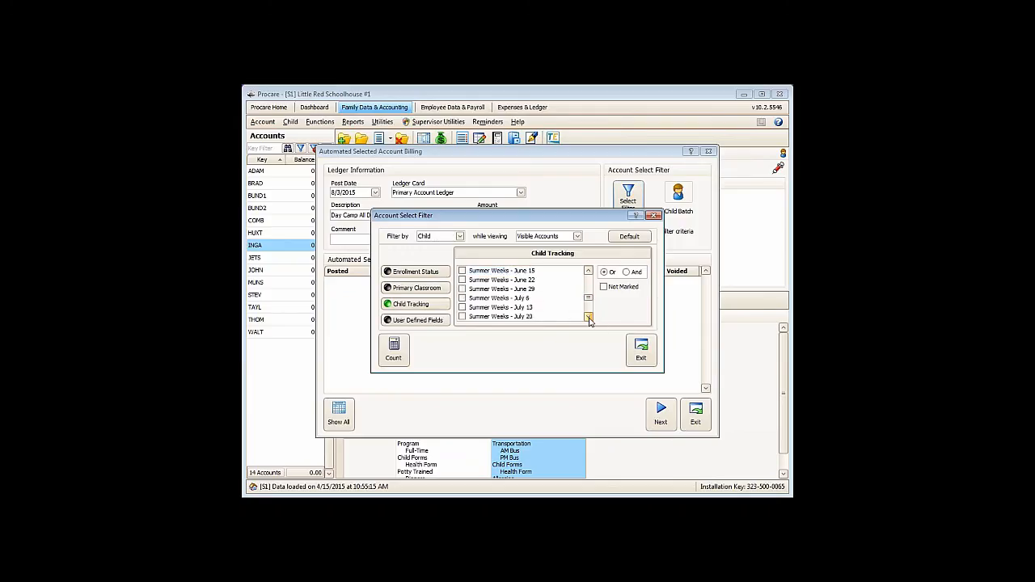
{"action": "left_click", "coordinate": [589, 317]}
{"action": "left_click", "coordinate": [589, 317]}
{"action": "left_click", "coordinate": [463, 317]}
{"action": "left_click", "coordinate": [393, 349]}
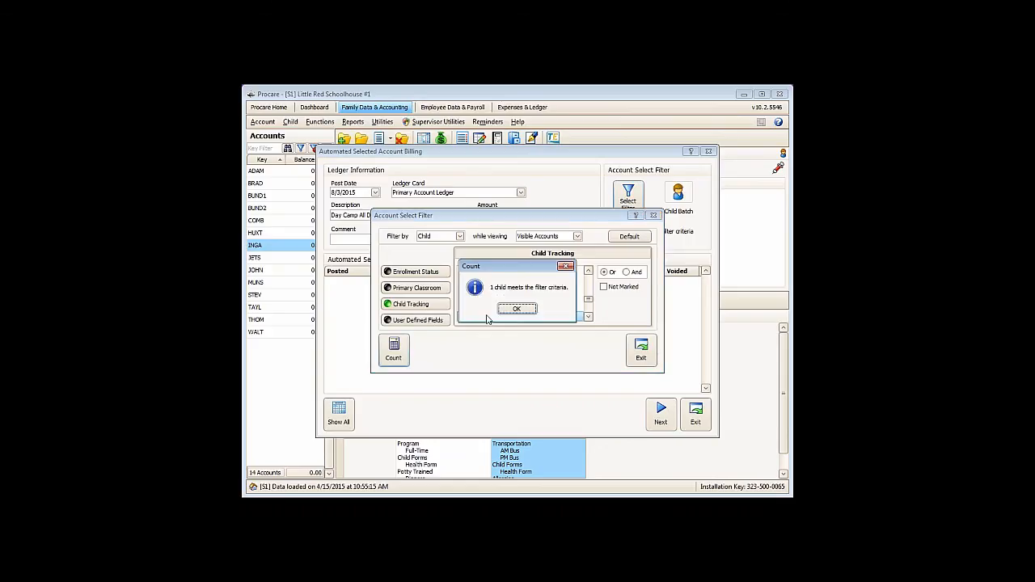
{"action": "left_click", "coordinate": [515, 309]}
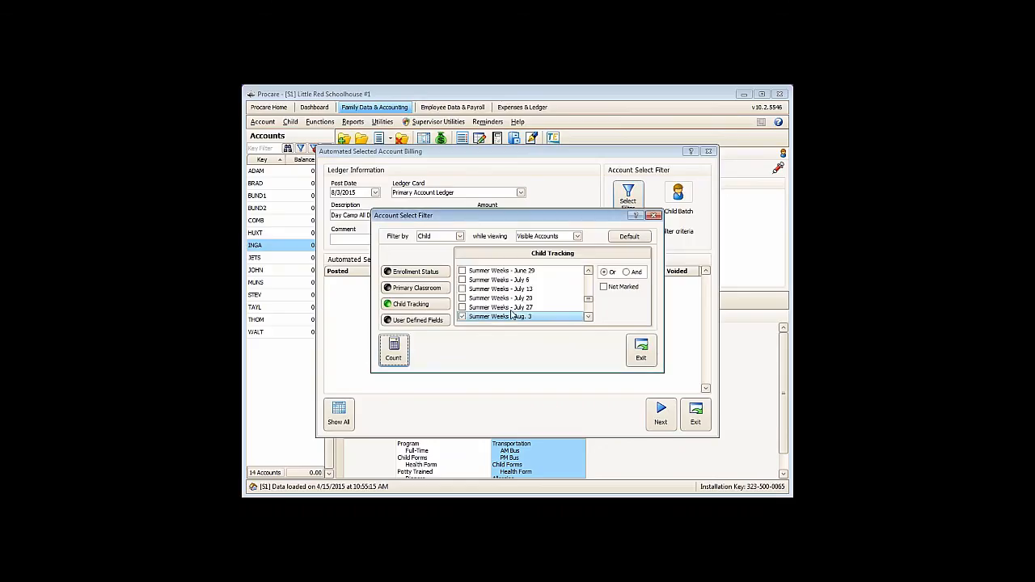
{"action": "left_click", "coordinate": [654, 361]}
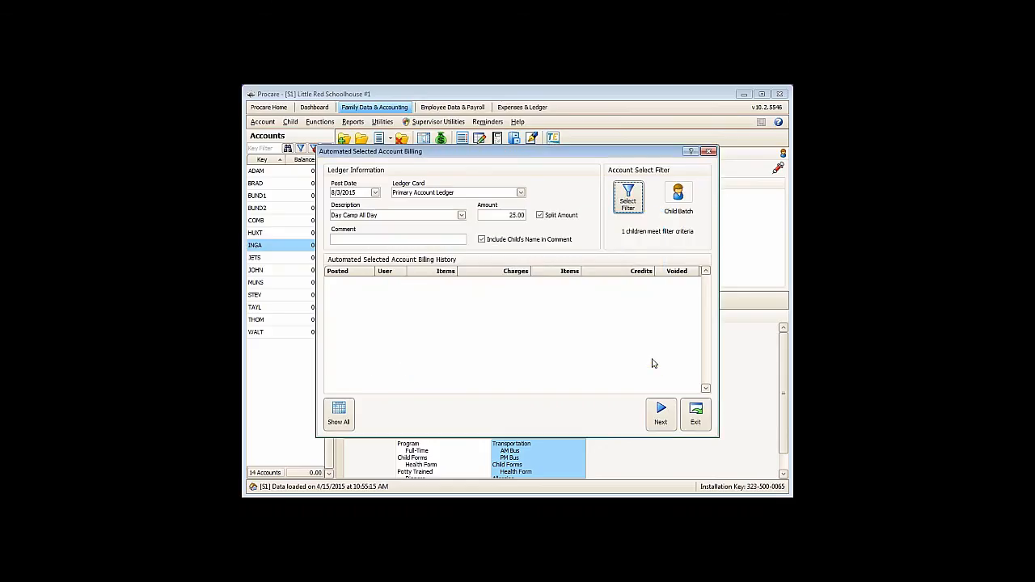
- Load the billing batch for the Aug. 3 week and leave the billing without posting it
{"action": "left_click", "coordinate": [657, 418]}
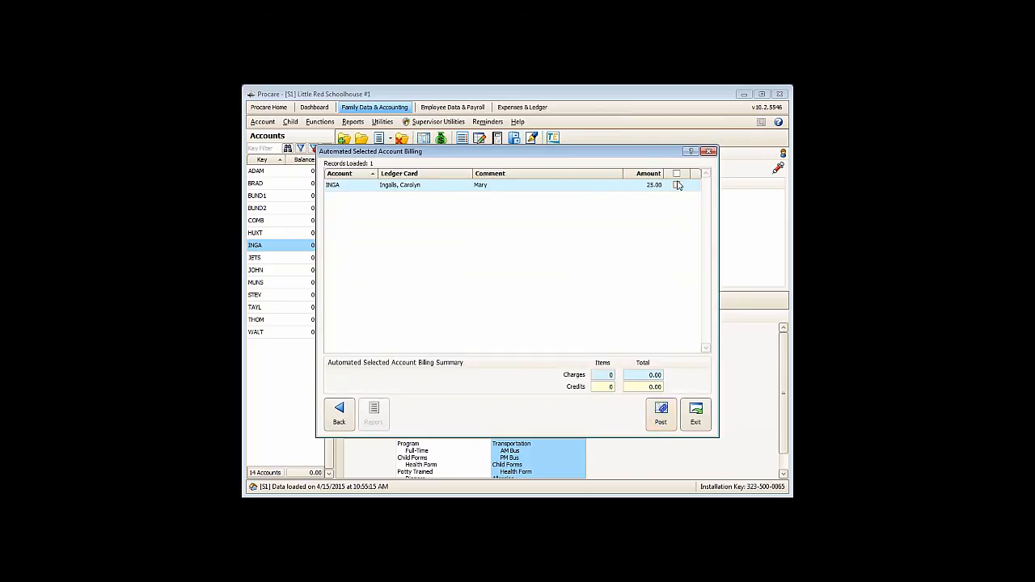
{"action": "left_click", "coordinate": [695, 414]}
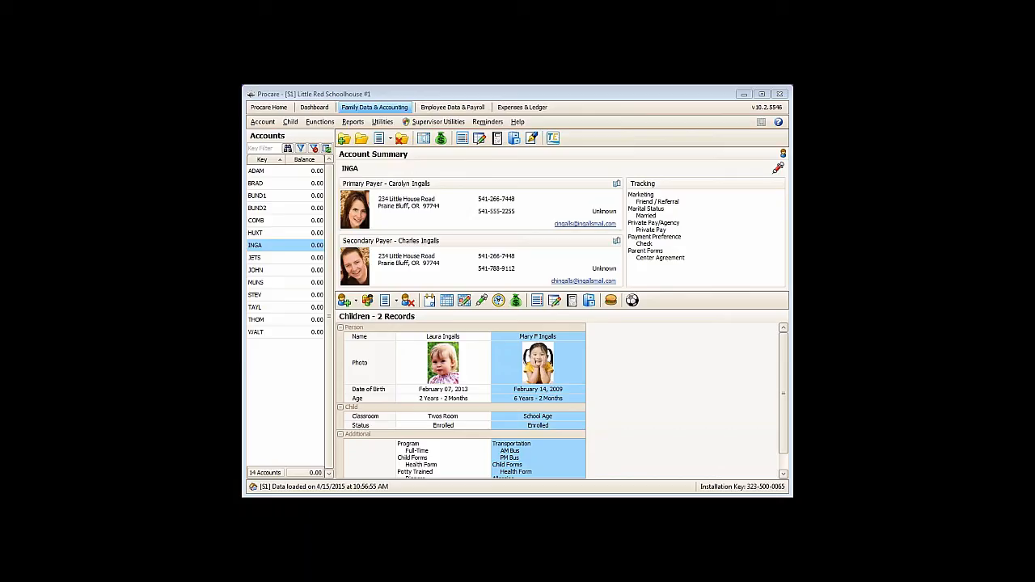
- Open Selected Account Billing from the automated billing procedures and look through the available charge descriptions
{"action": "left_click", "coordinate": [328, 125]}
{"action": "mouse_move", "coordinate": [348, 148]}
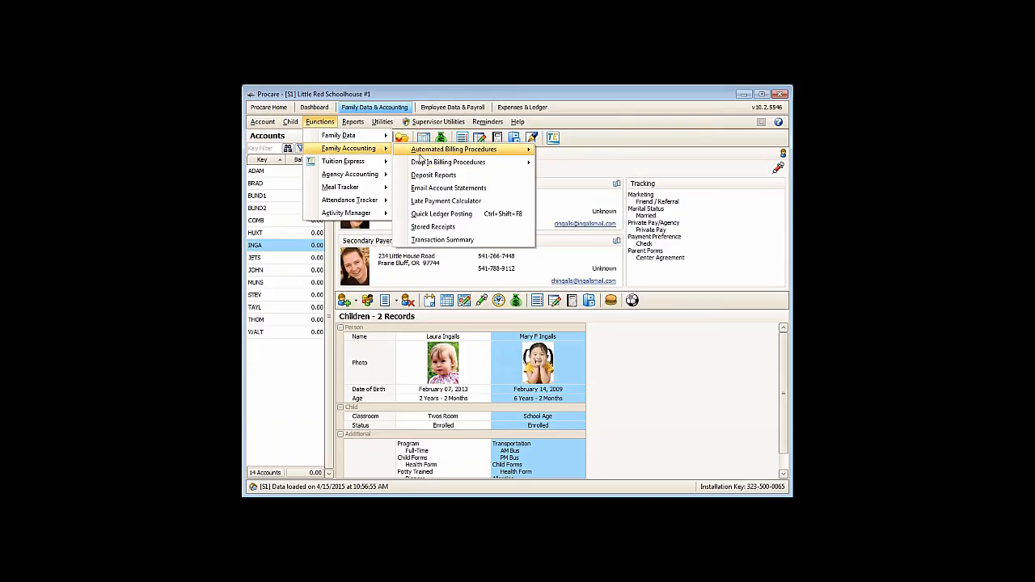
{"action": "mouse_move", "coordinate": [450, 154]}
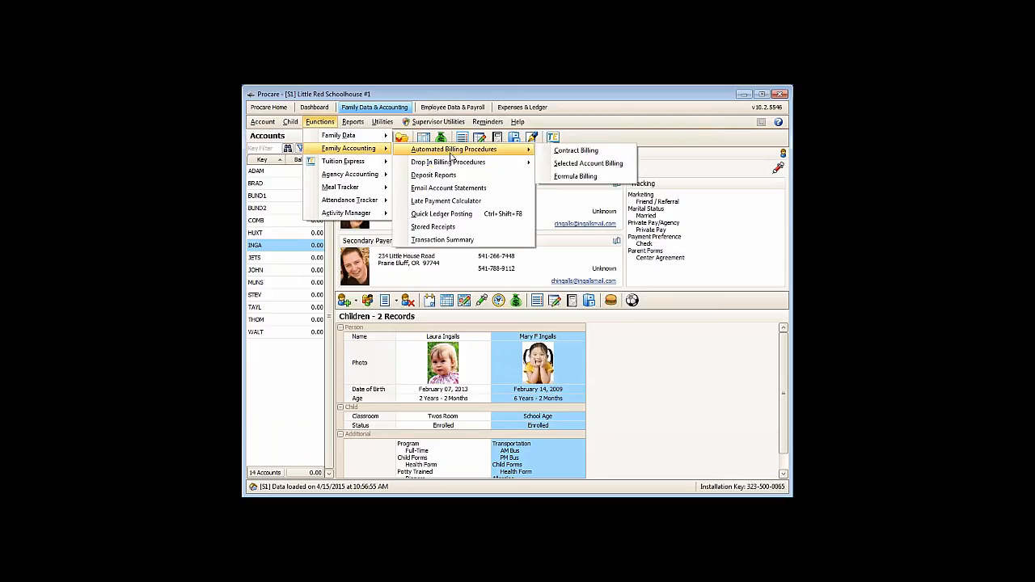
{"action": "left_click", "coordinate": [570, 164]}
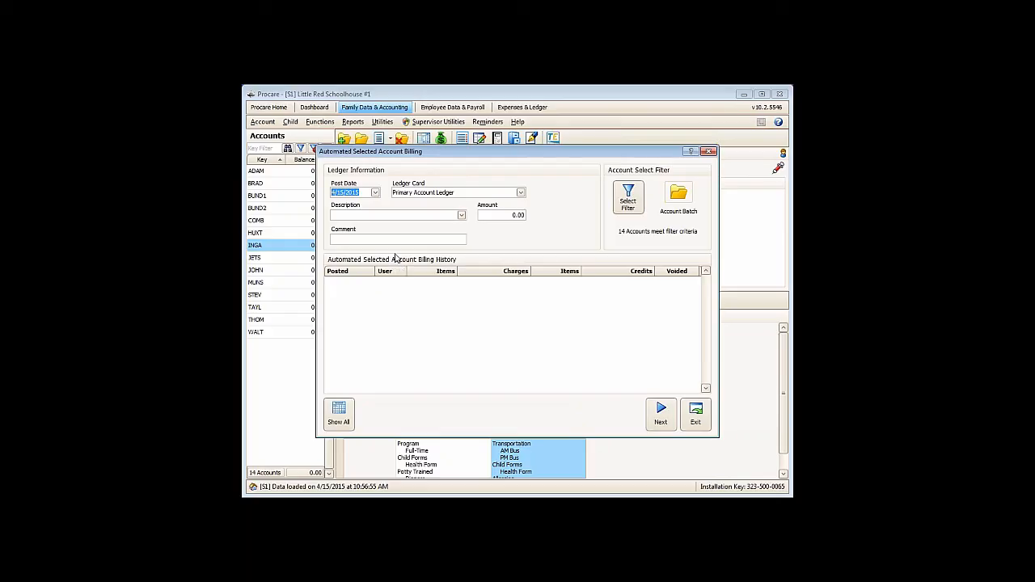
{"action": "left_click", "coordinate": [464, 217]}
{"action": "left_click", "coordinate": [488, 239]}
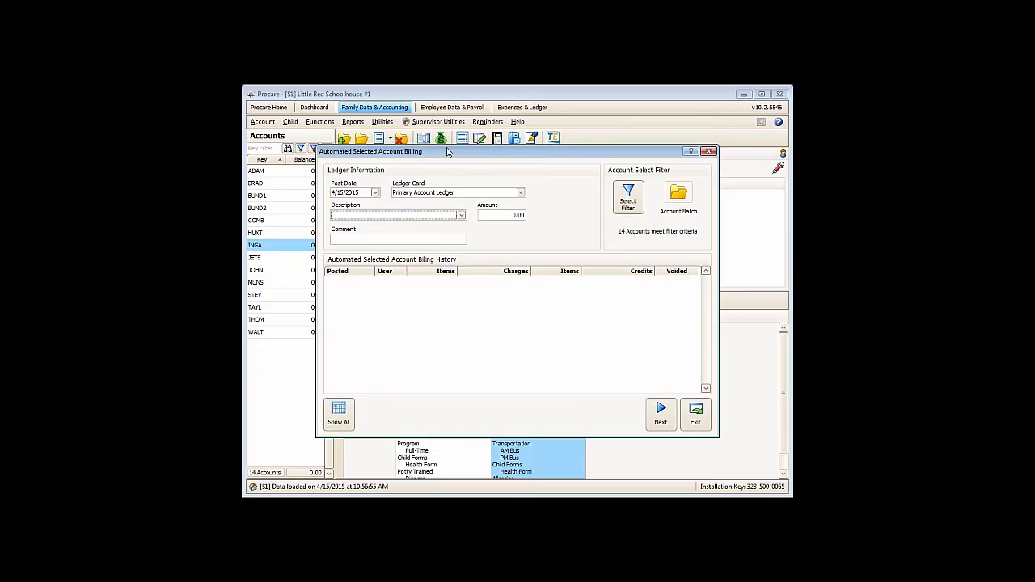
{"action": "left_click_drag", "start_coordinate": [447, 152], "coordinate": [443, 125]}
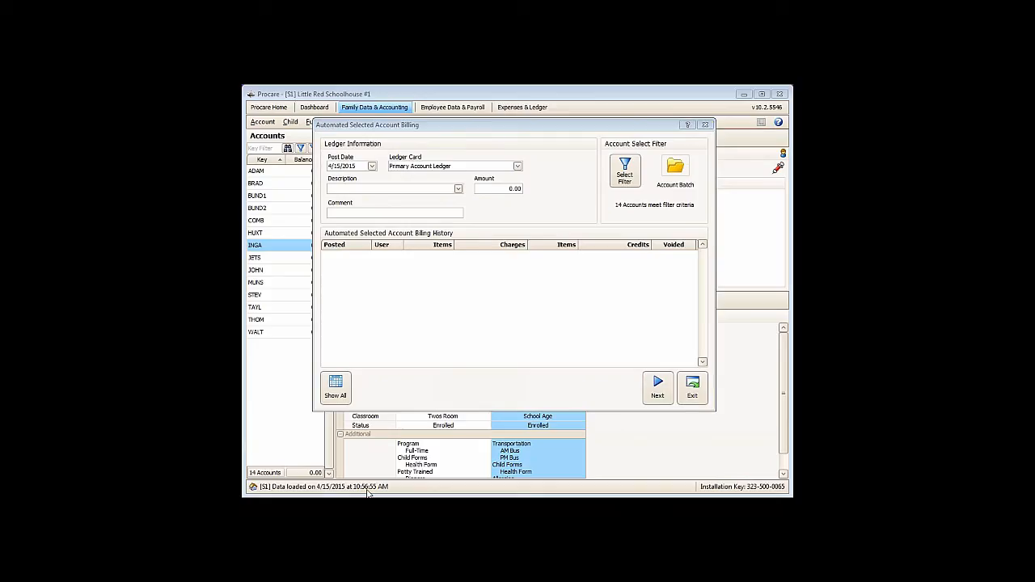
- Choose Day Camp All Day as the charge description for the selected account billing
{"action": "left_click", "coordinate": [353, 189]}
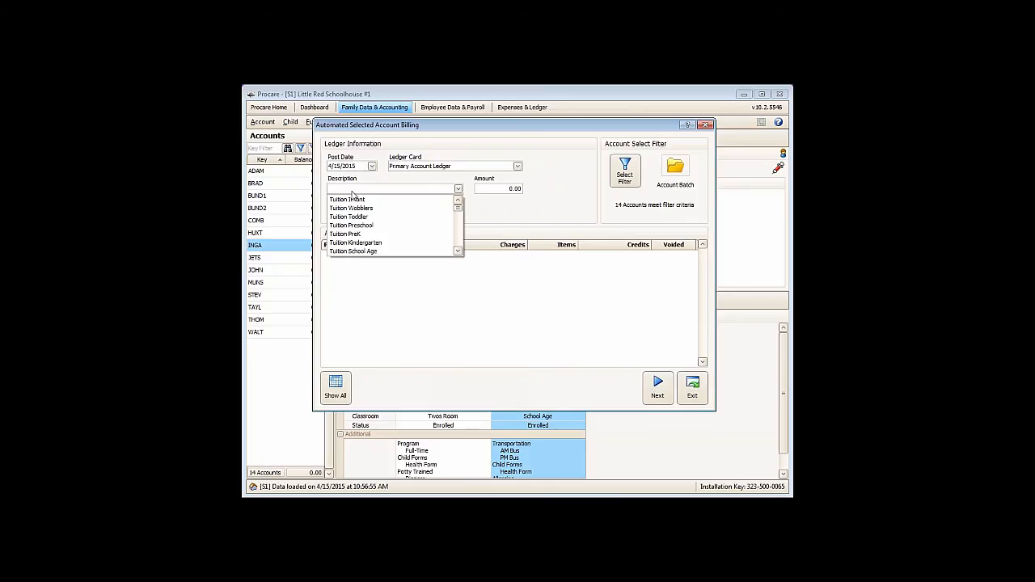
{"action": "left_click", "coordinate": [494, 189]}
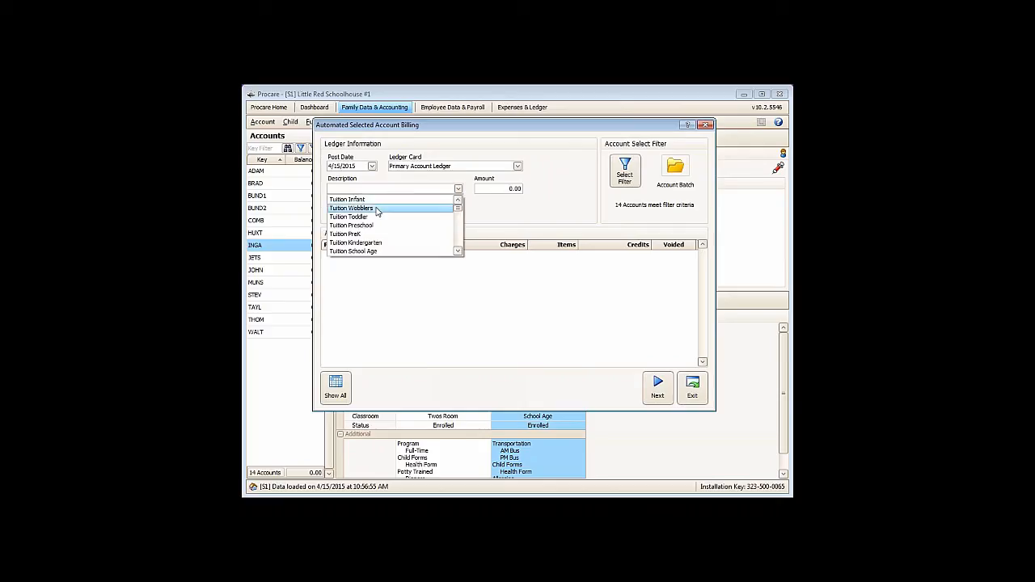
{"action": "type", "text": "d"}
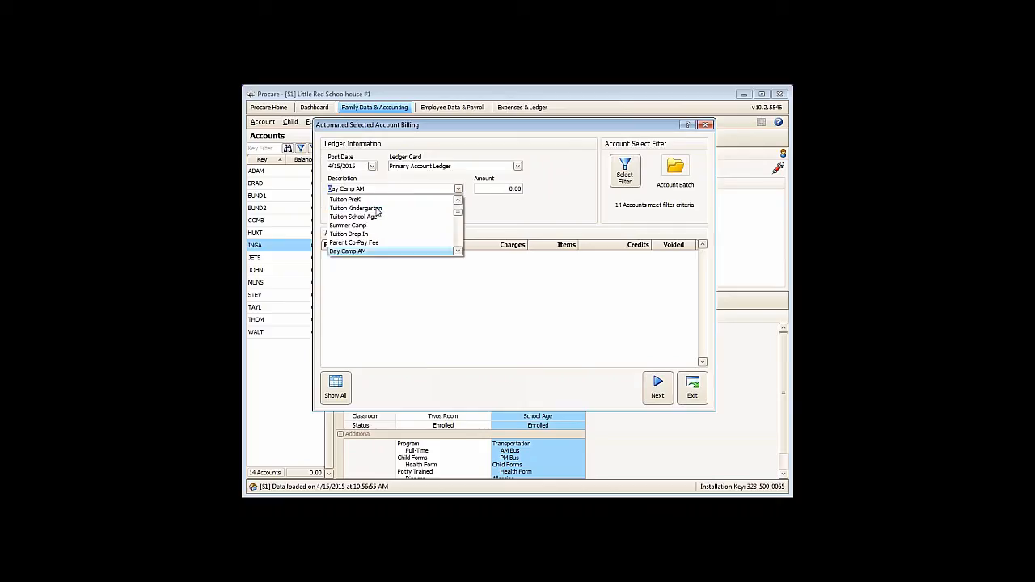
{"action": "key", "text": "Down"}
{"action": "key", "text": "Return"}
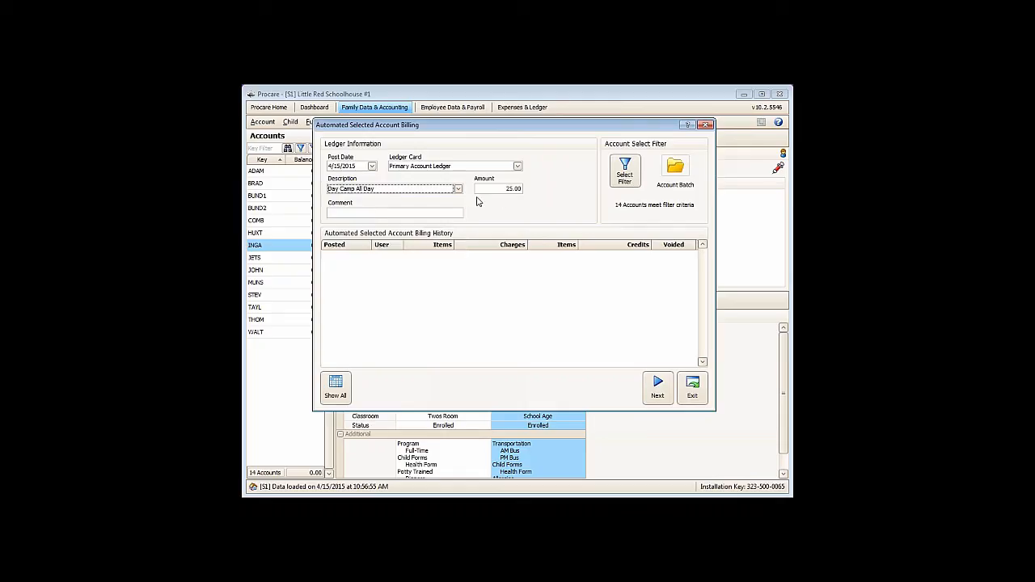
{"action": "left_click_drag", "start_coordinate": [504, 188], "coordinate": [549, 185]}
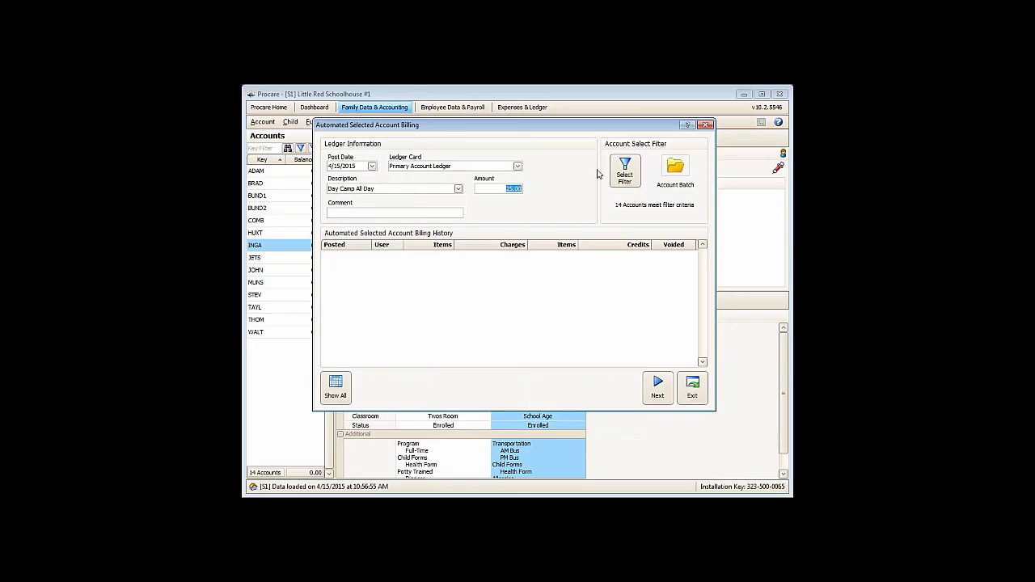
- Load the billing batch, set the amount to 50.00 for the first and third accounts, and leave without posting
{"action": "left_click", "coordinate": [657, 388]}
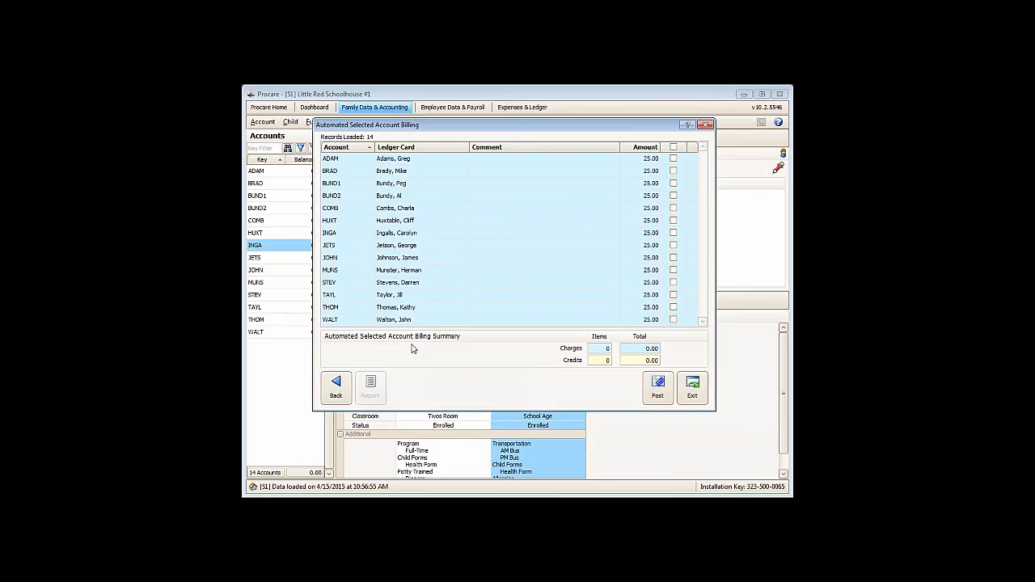
{"action": "left_click", "coordinate": [635, 160]}
{"action": "type", "text": "50"}
{"action": "left_click", "coordinate": [635, 184]}
{"action": "type", "text": "50"}
{"action": "left_click", "coordinate": [693, 386]}
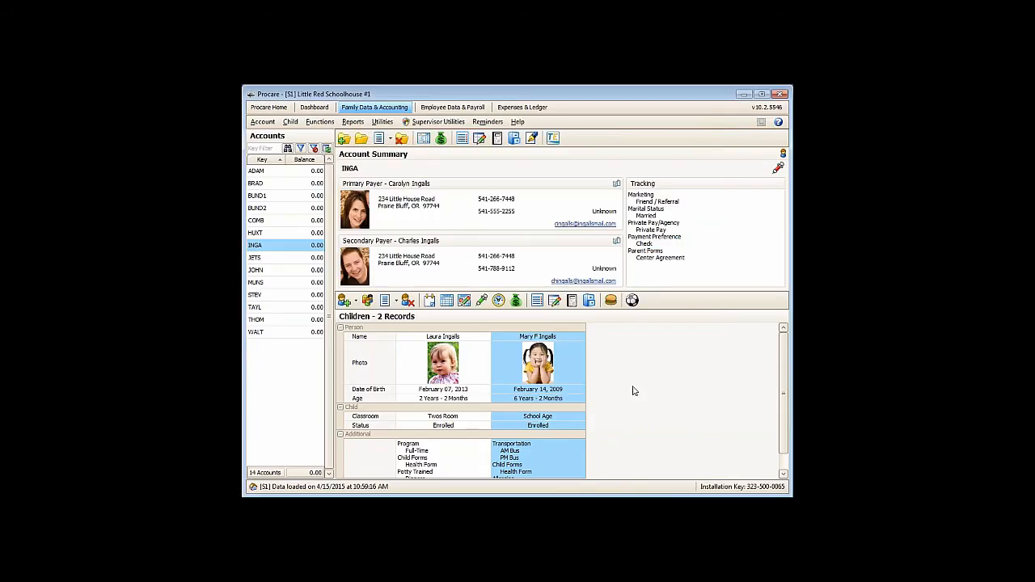
- Open the selected child's billing box, compare the contract items under Standard Billing and the current schedule, and close it
{"action": "left_click", "coordinate": [515, 301]}
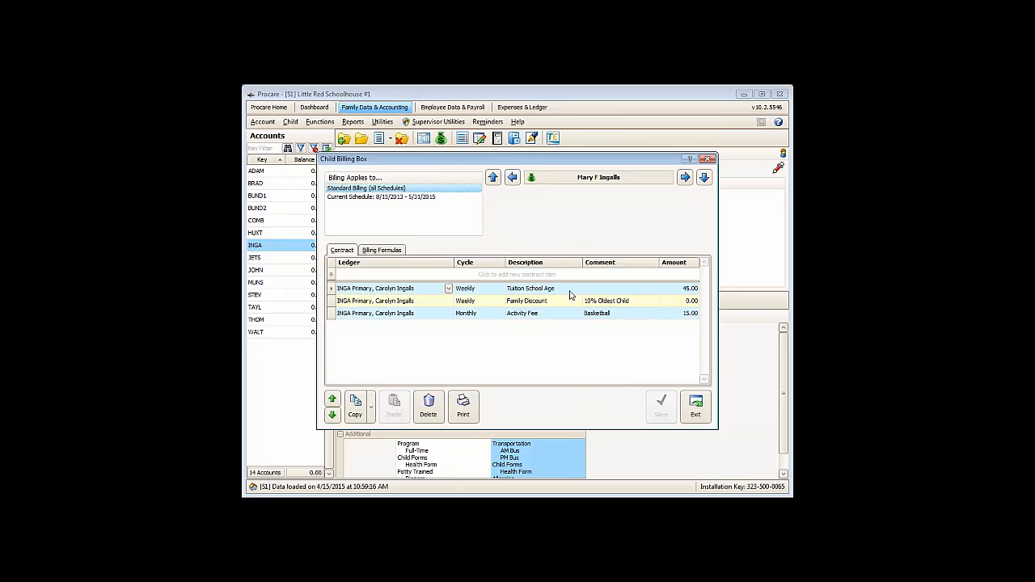
{"action": "left_click", "coordinate": [514, 289]}
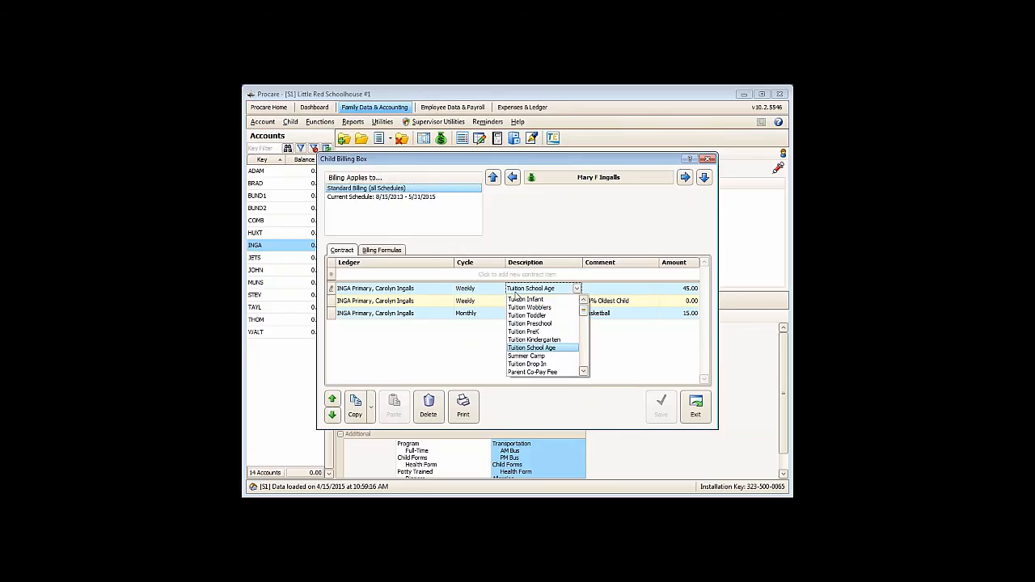
{"action": "left_click", "coordinate": [350, 199]}
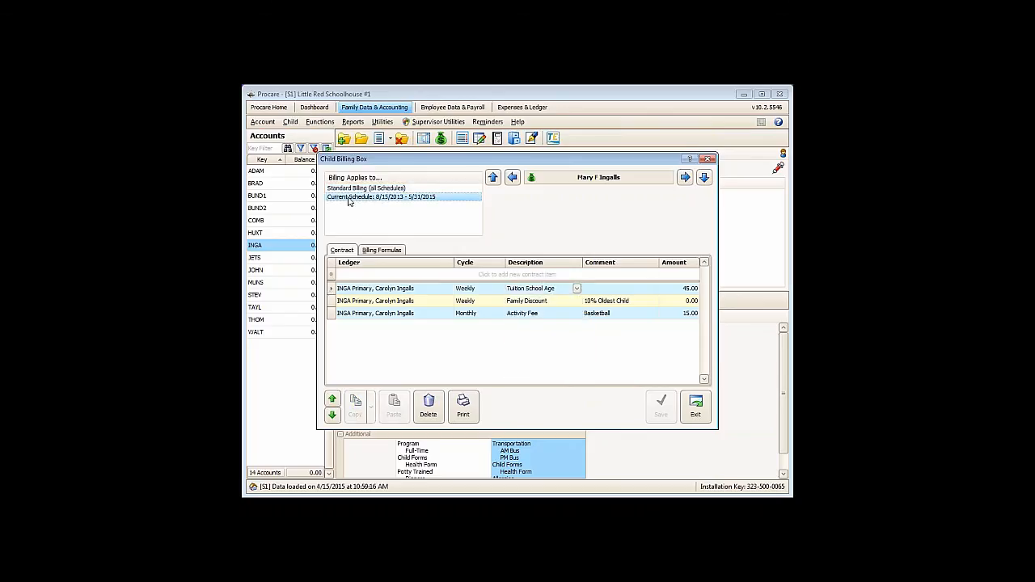
{"action": "left_click", "coordinate": [409, 189]}
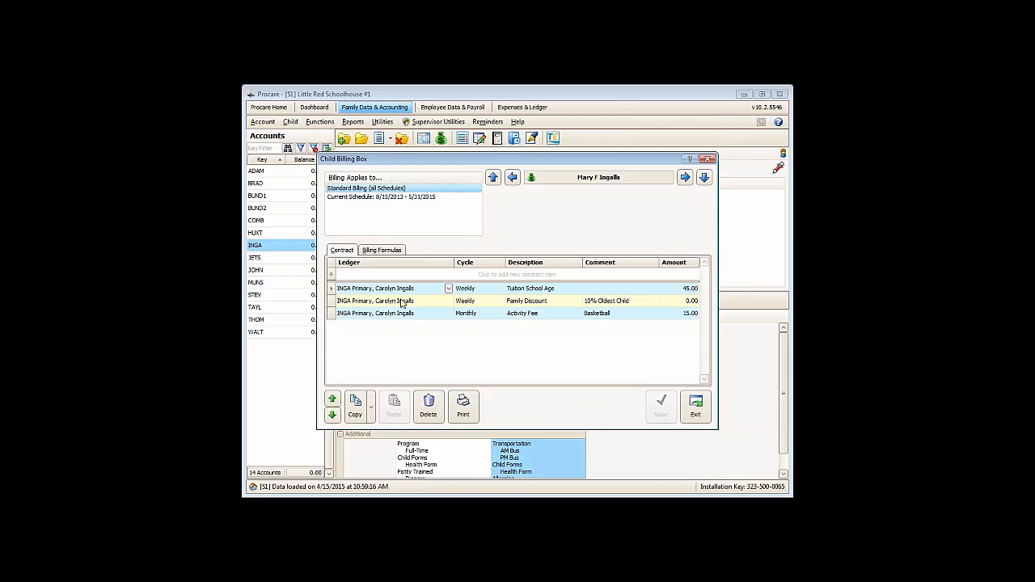
{"action": "left_click", "coordinate": [345, 198]}
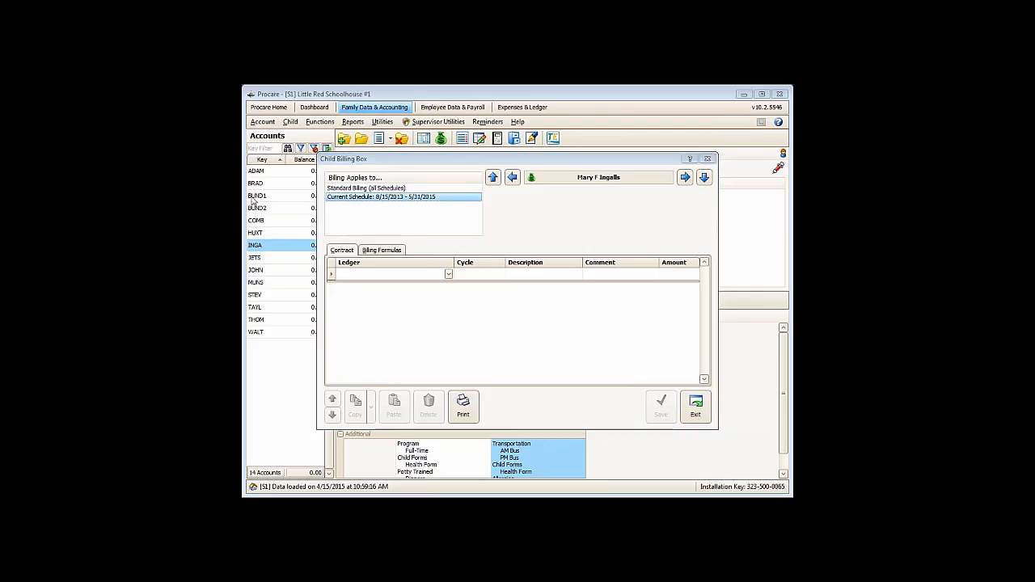
{"action": "left_click", "coordinate": [346, 201]}
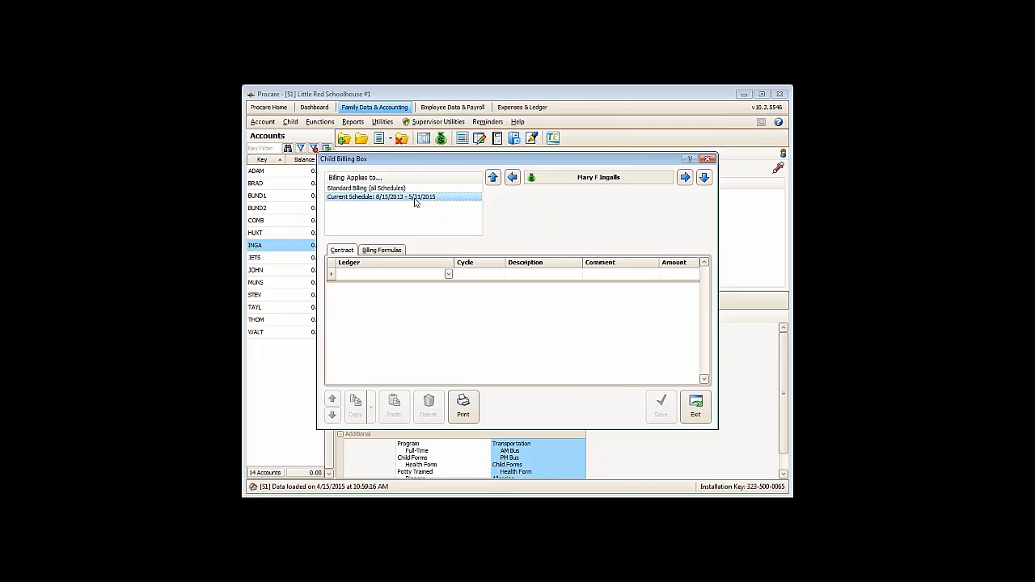
{"action": "left_click", "coordinate": [694, 406]}
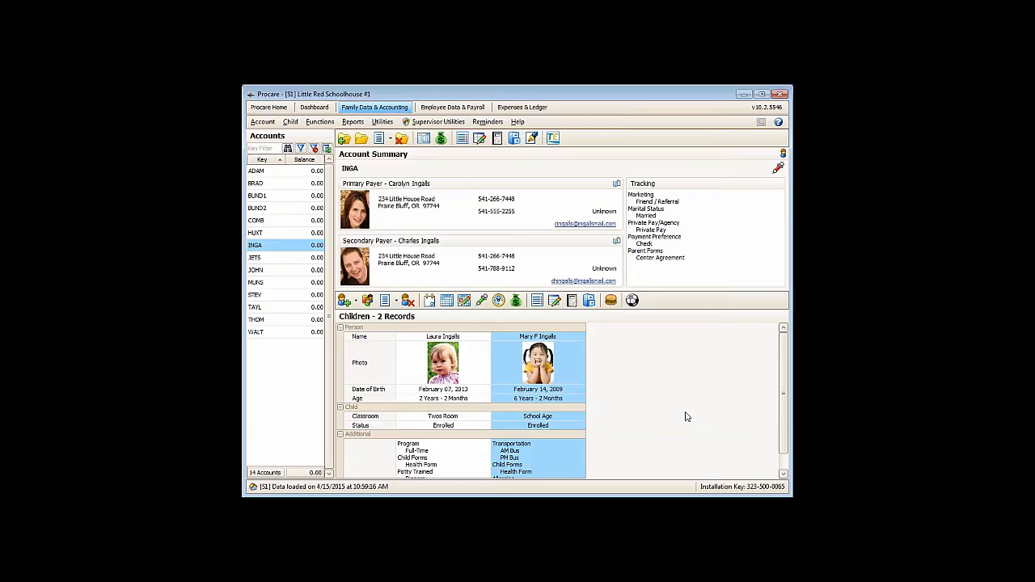
- Reopen the selected child's billing box to review the Standard Billing contract items
{"action": "left_click", "coordinate": [516, 300]}
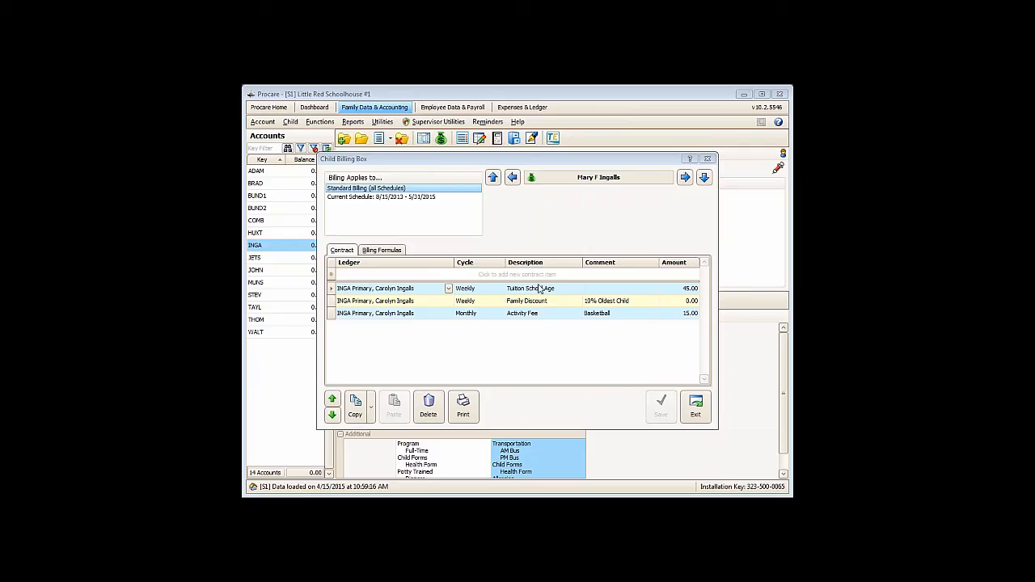
{"action": "left_click", "coordinate": [616, 366]}
{"action": "left_click", "coordinate": [566, 371]}
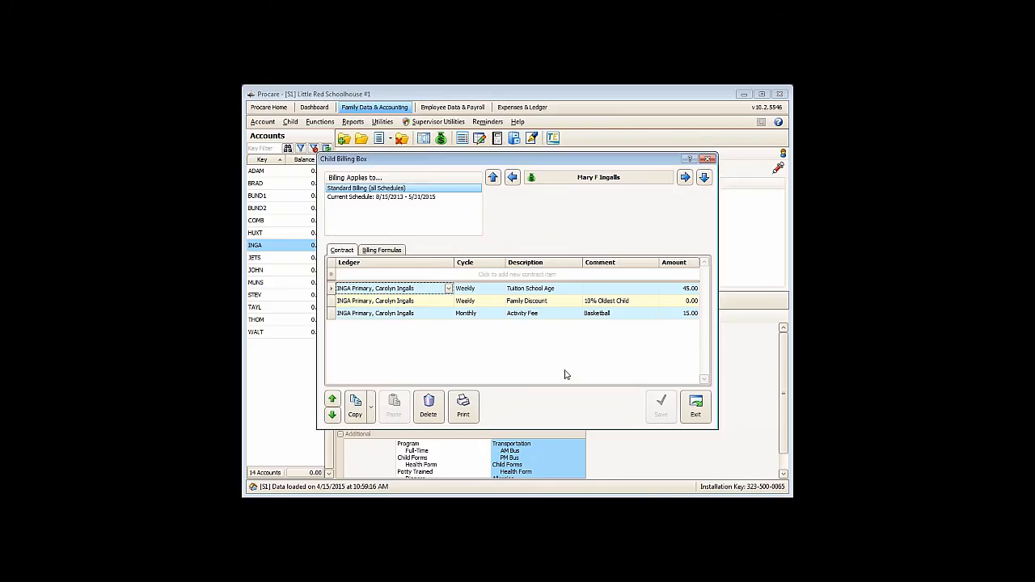
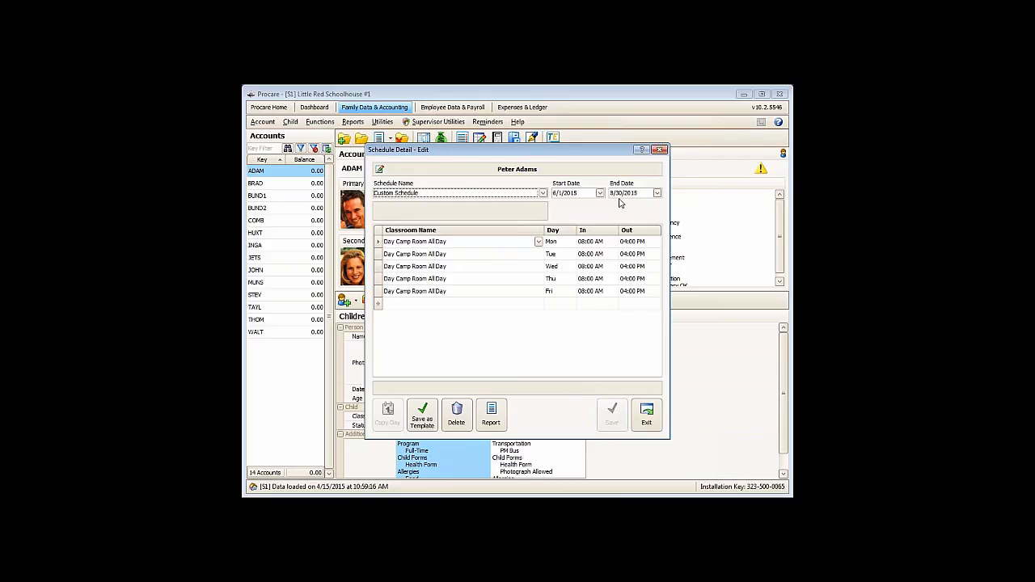
- Close the first child's schedule detail, review the sibling's Custom Schedule for 6/1/2015 - 8/30/2015, and close the child schedules
{"action": "left_click", "coordinate": [646, 416]}
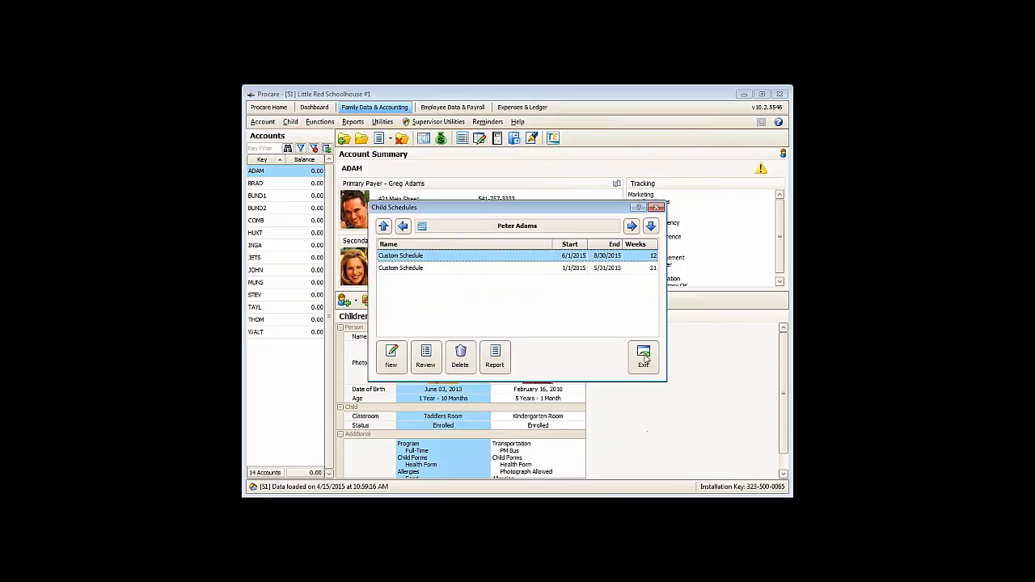
{"action": "left_click", "coordinate": [631, 227]}
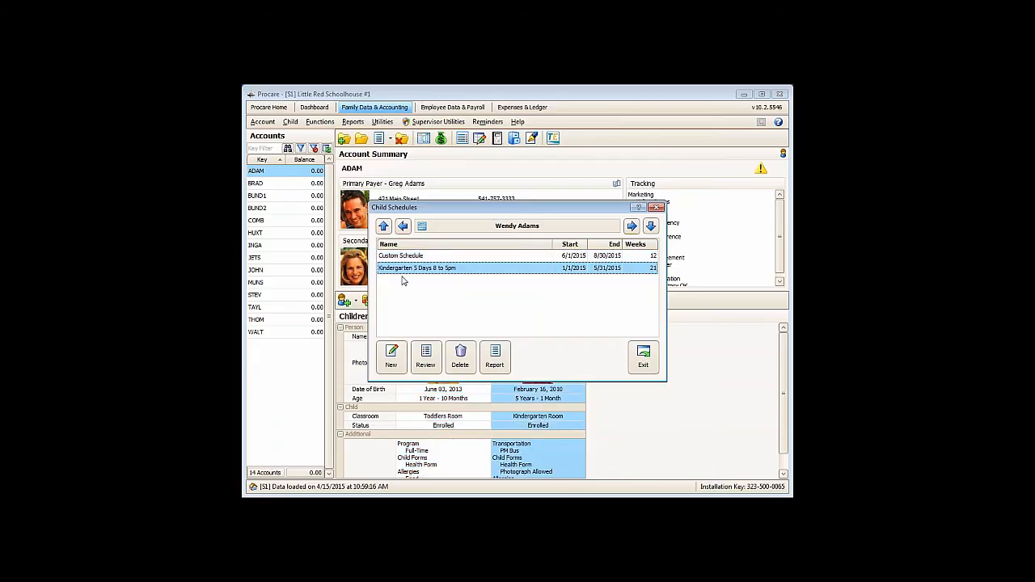
{"action": "left_click", "coordinate": [401, 259]}
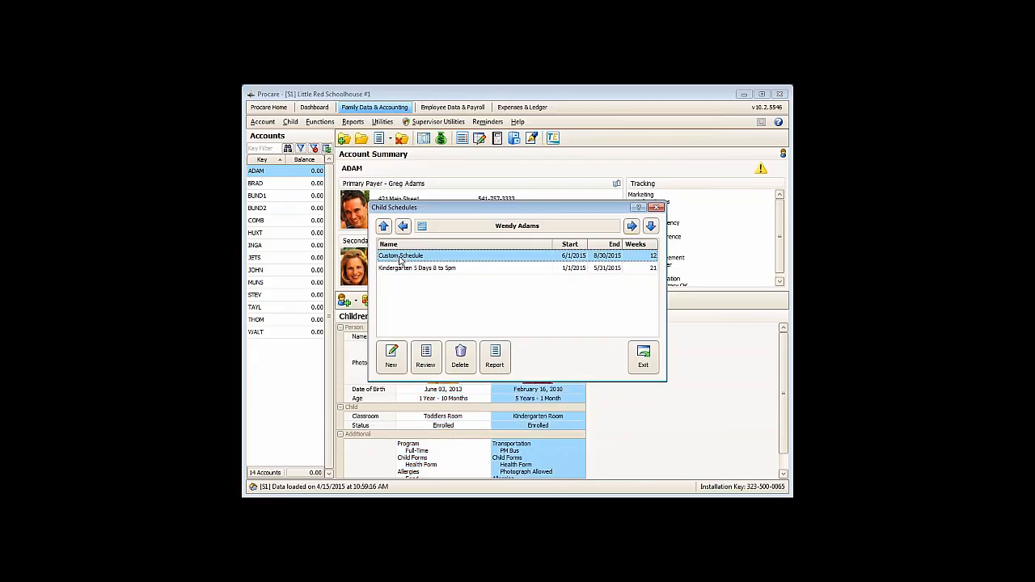
{"action": "double_click", "coordinate": [402, 257]}
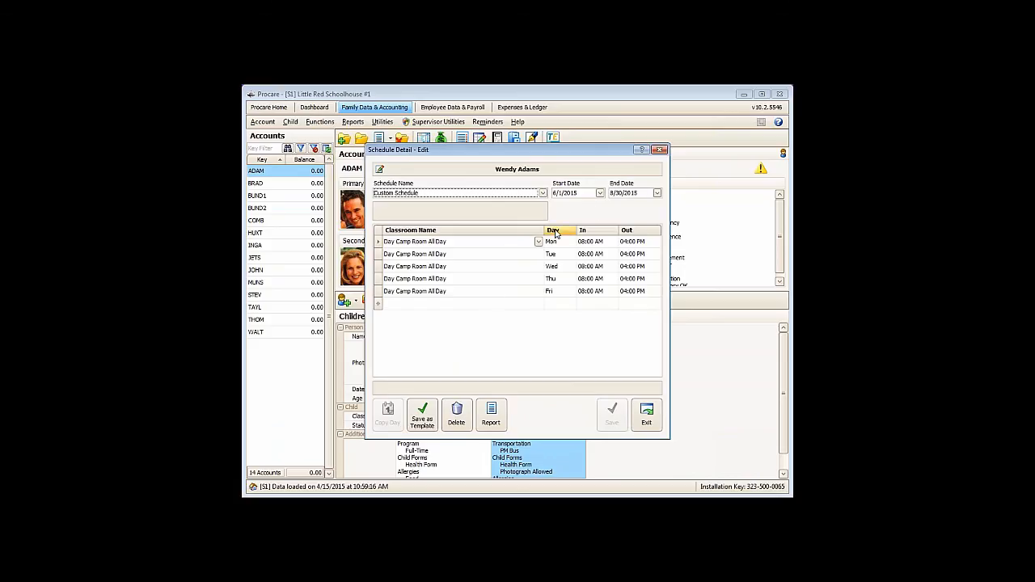
{"action": "left_click", "coordinate": [646, 430]}
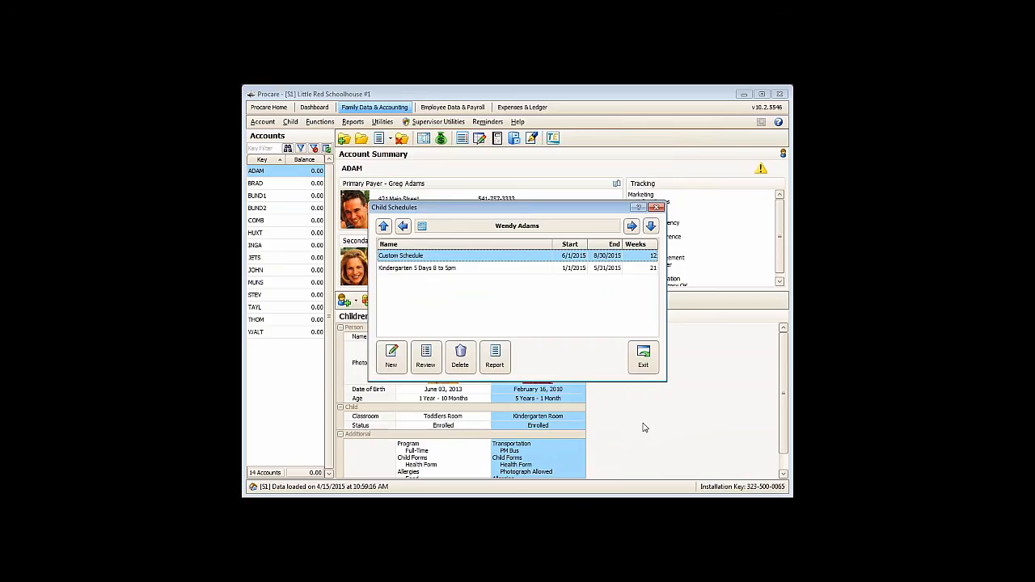
{"action": "left_click", "coordinate": [635, 367]}
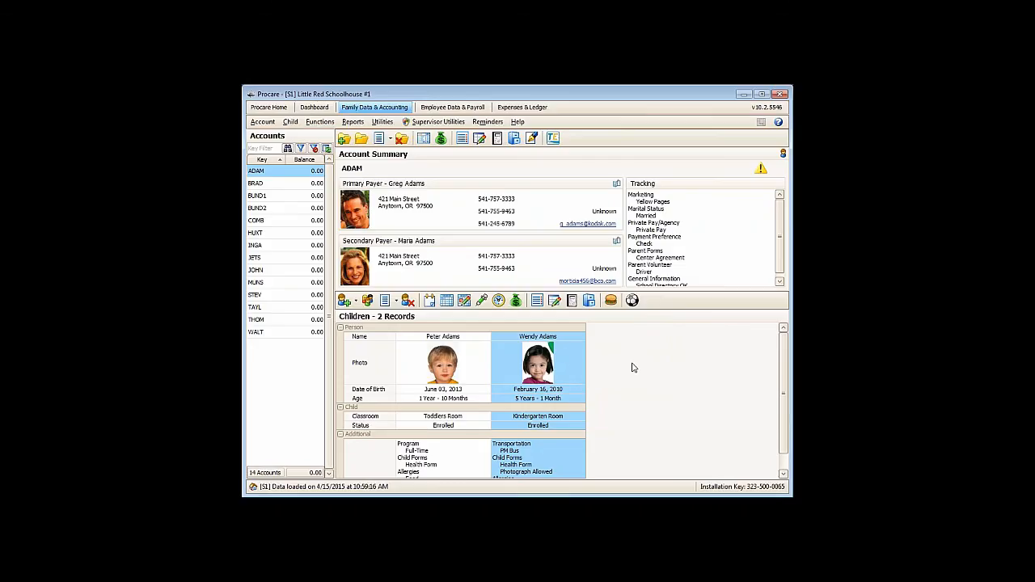
- Compare Standard Billing and the future schedule in the first child's billing box, check the available contract cycles, and close it
{"action": "left_click", "coordinate": [477, 361]}
{"action": "left_click", "coordinate": [516, 301]}
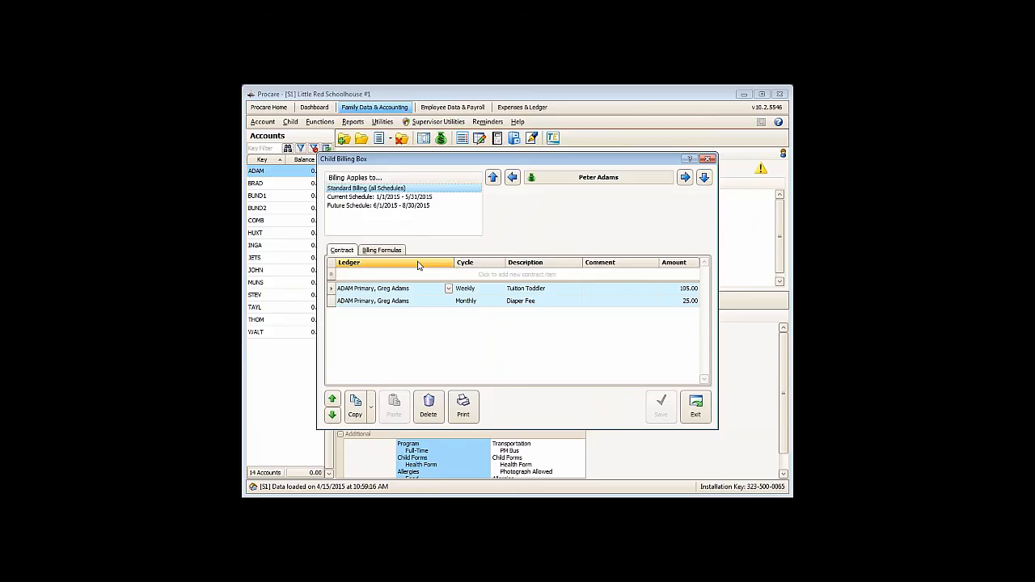
{"action": "left_click", "coordinate": [372, 206]}
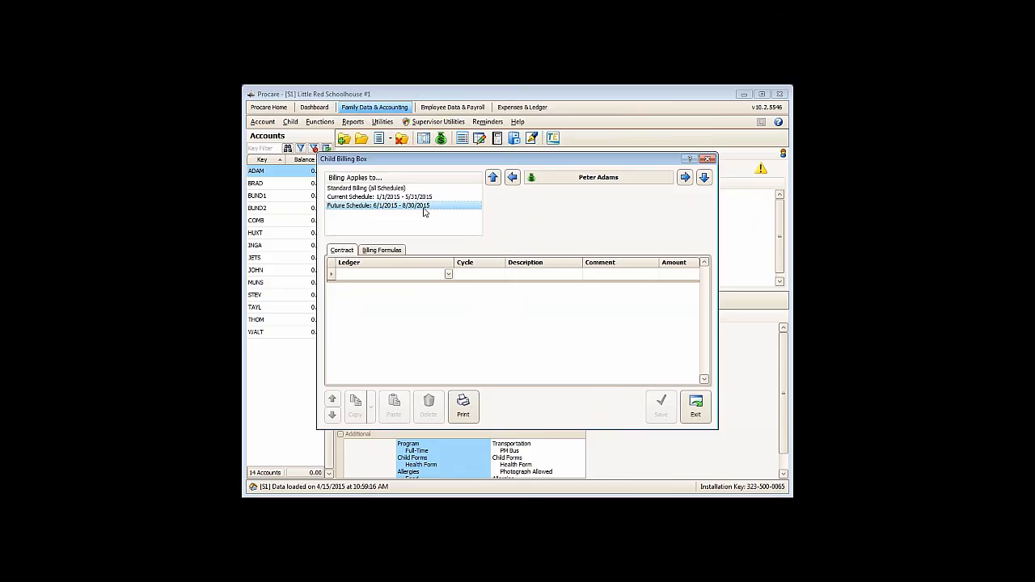
{"action": "left_click", "coordinate": [355, 189]}
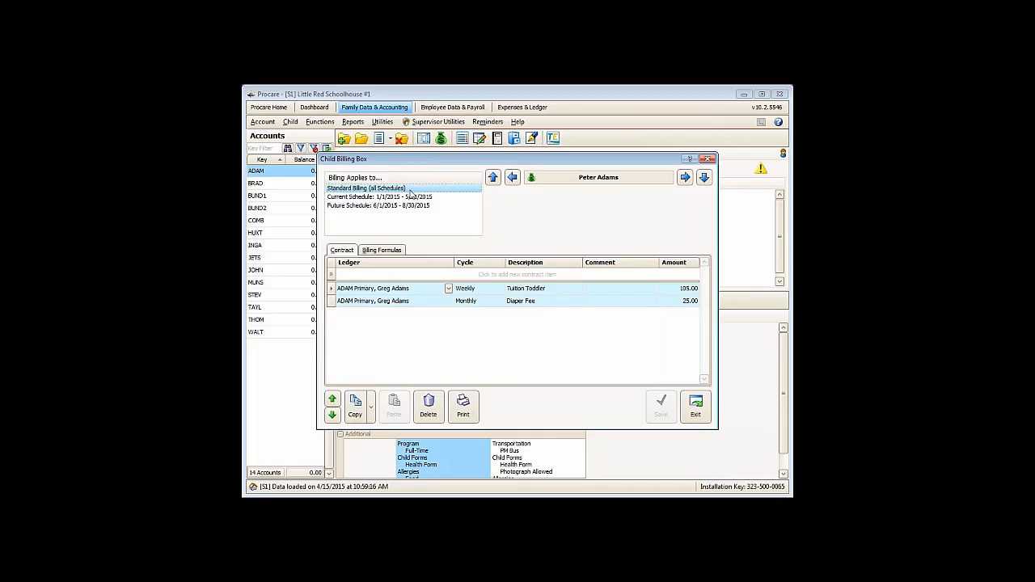
{"action": "left_click", "coordinate": [347, 207]}
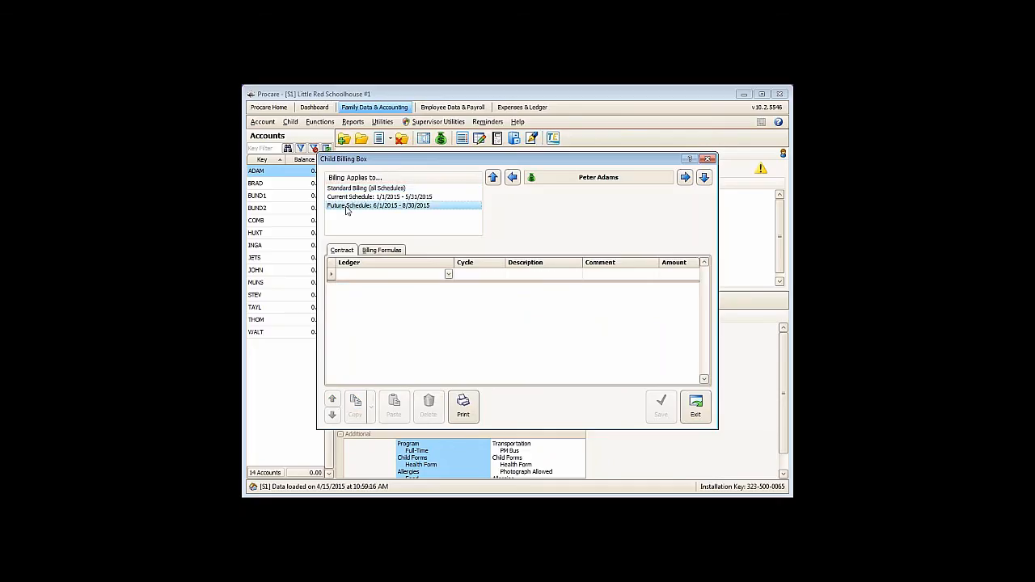
{"action": "left_click", "coordinate": [473, 276]}
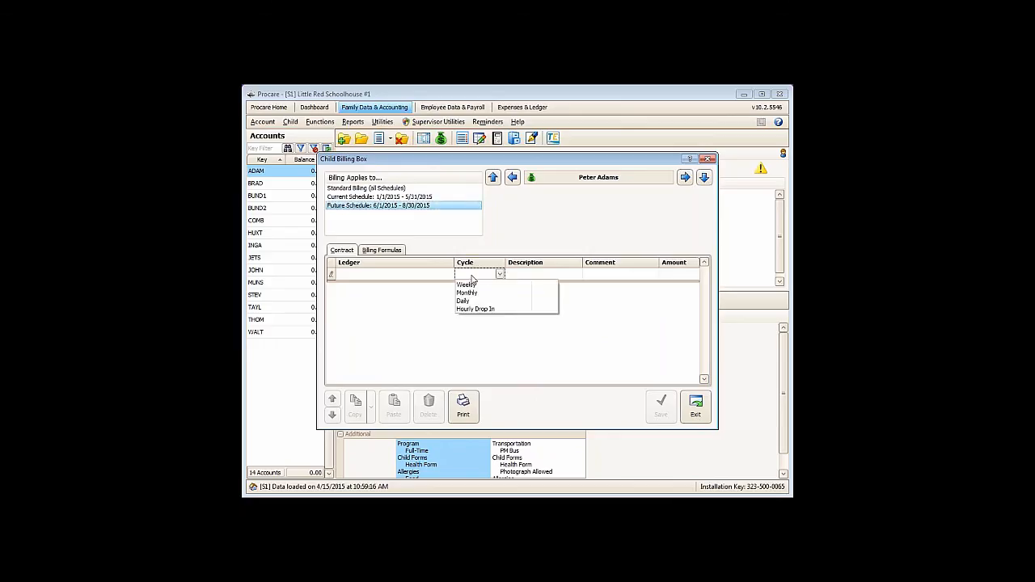
{"action": "left_click", "coordinate": [473, 277]}
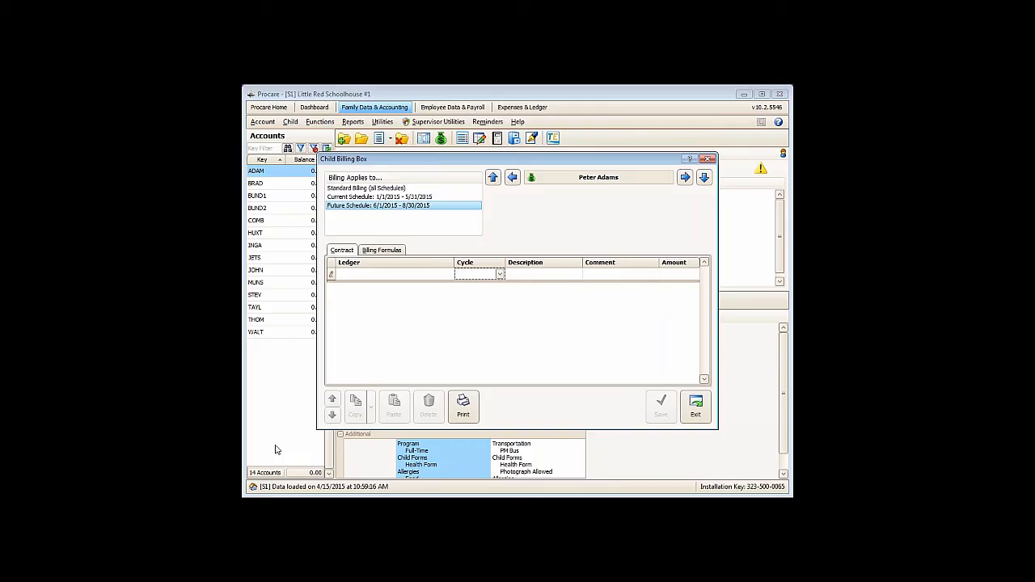
{"action": "left_click", "coordinate": [339, 189]}
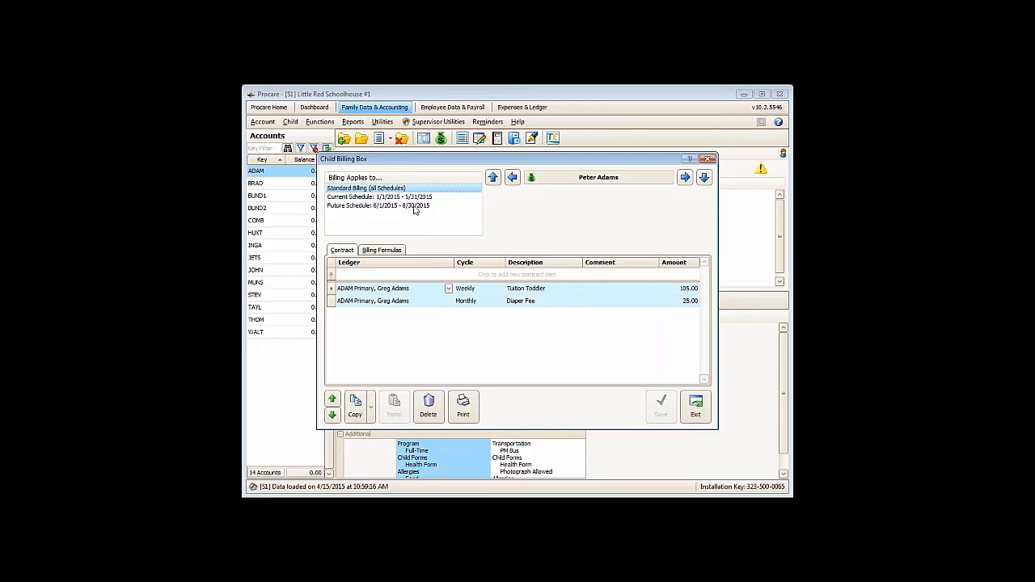
{"action": "left_click", "coordinate": [695, 408]}
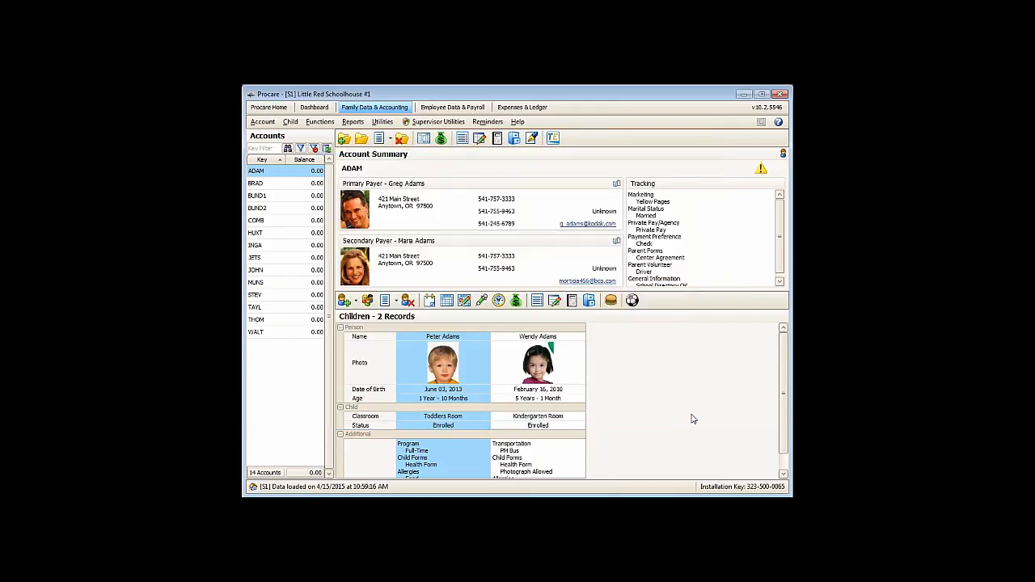
- Open the Billing Cycles list under Accounting Management, Family Accounting in the system configuration
{"action": "left_click", "coordinate": [276, 110]}
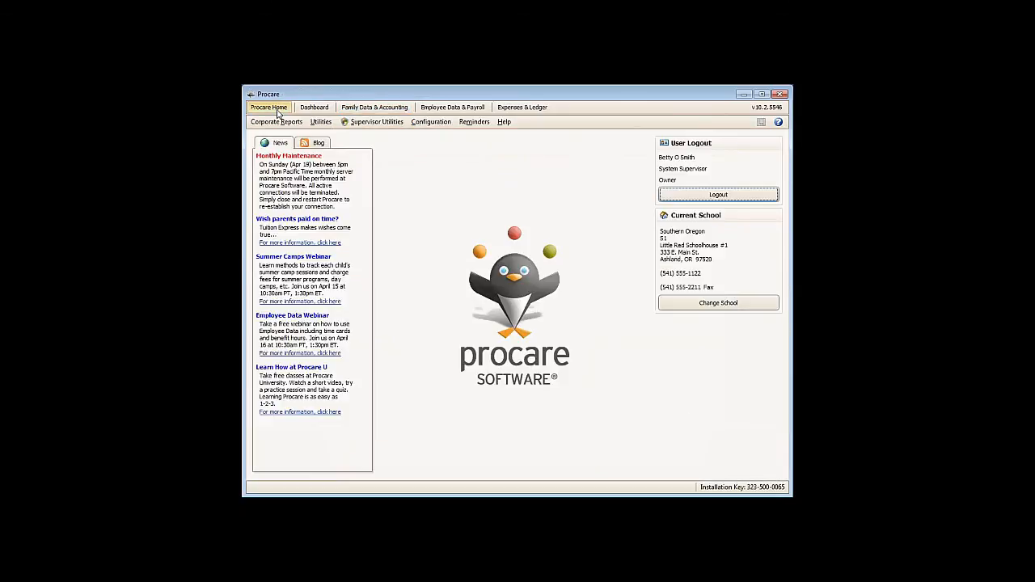
{"action": "left_click", "coordinate": [430, 123]}
{"action": "left_click", "coordinate": [429, 136]}
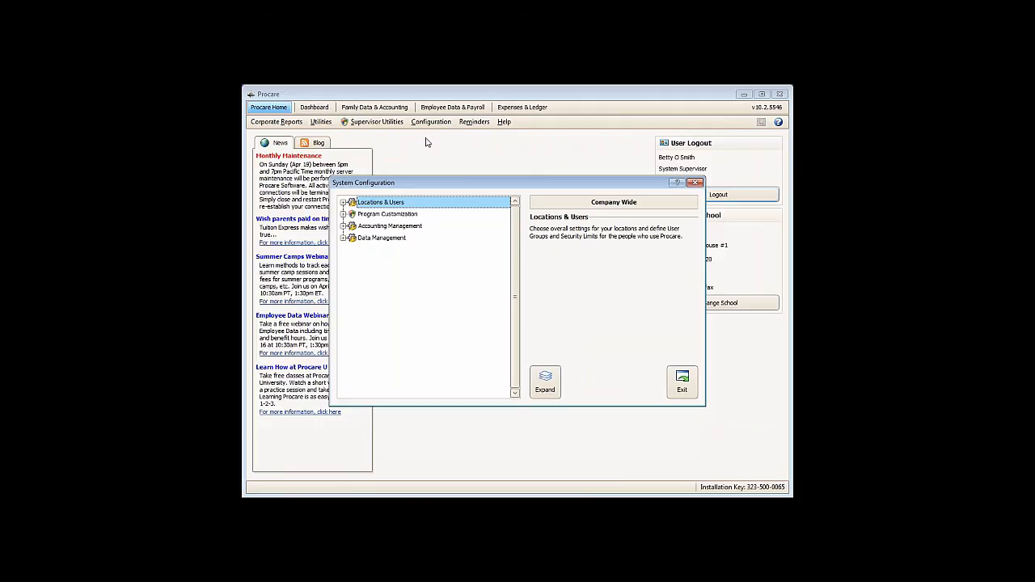
{"action": "left_click", "coordinate": [343, 226]}
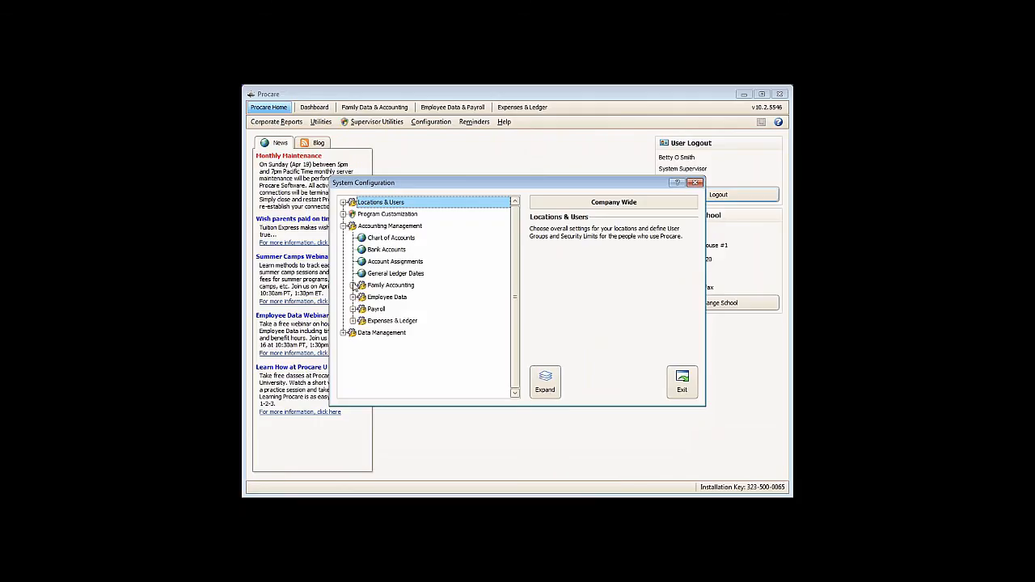
{"action": "left_click", "coordinate": [353, 286]}
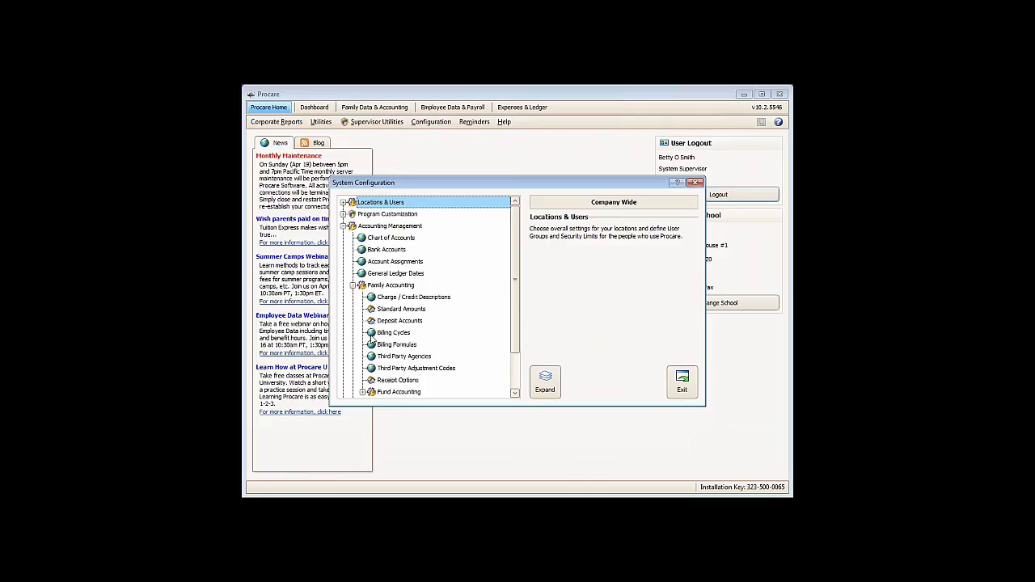
{"action": "double_click", "coordinate": [372, 339]}
- Add a billing cycle named Summer Camp, save it, and close the system configuration
{"action": "left_click", "coordinate": [402, 224]}
{"action": "type", "text": "Summer Camp"}
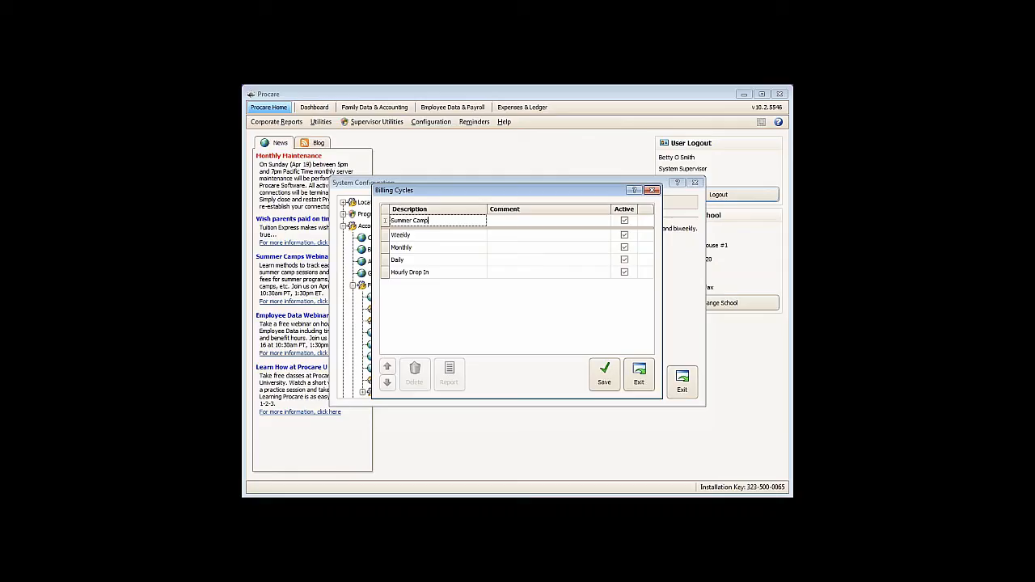
{"action": "left_click", "coordinate": [604, 373]}
{"action": "left_click", "coordinate": [641, 378]}
{"action": "left_click", "coordinate": [682, 390]}
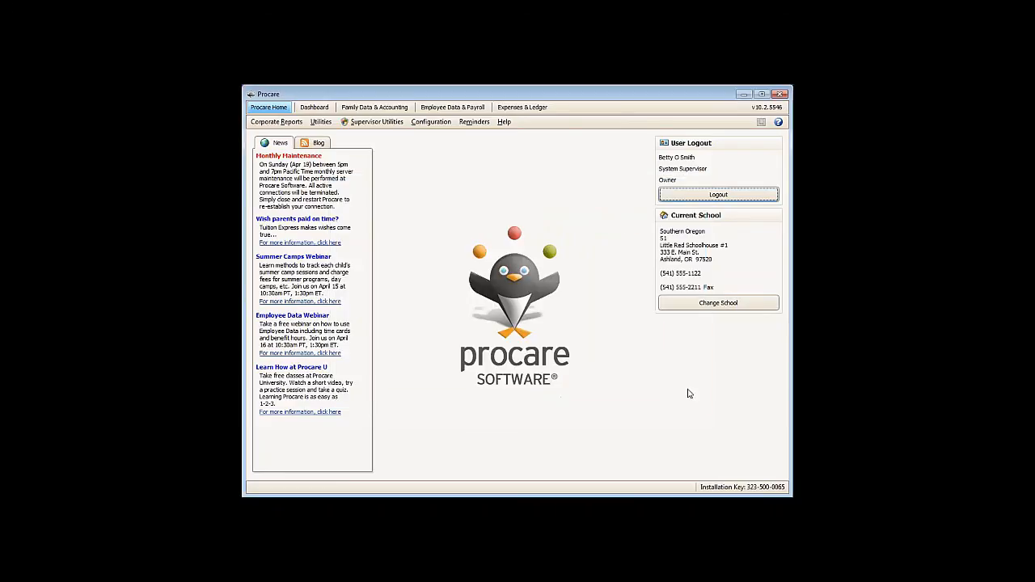
- In the first child's billing box, start a future schedule contract item with the primary payer's ledger and the Summer Camp cycle
{"action": "left_click", "coordinate": [368, 108]}
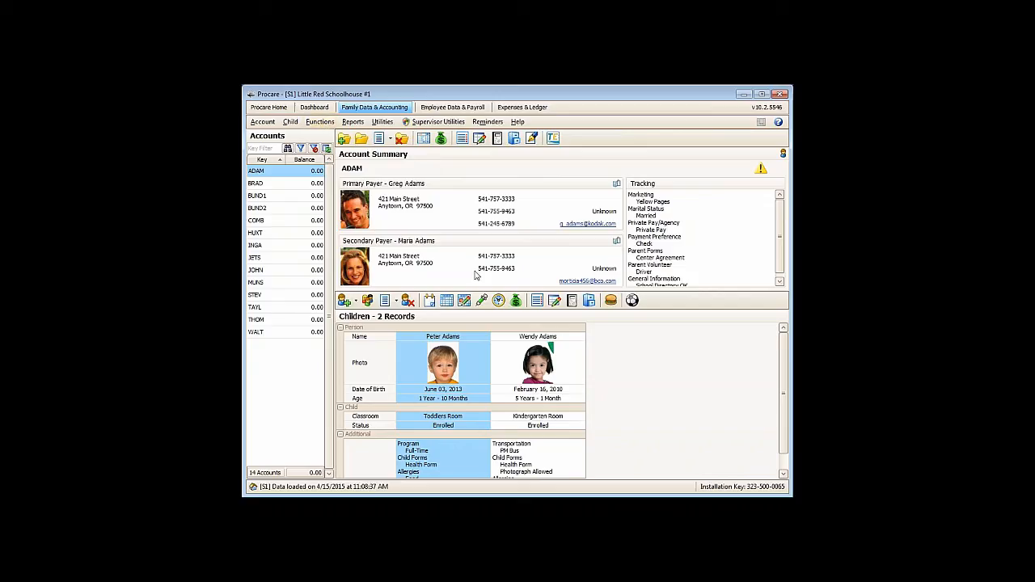
{"action": "left_click", "coordinate": [516, 299]}
{"action": "left_click", "coordinate": [363, 206]}
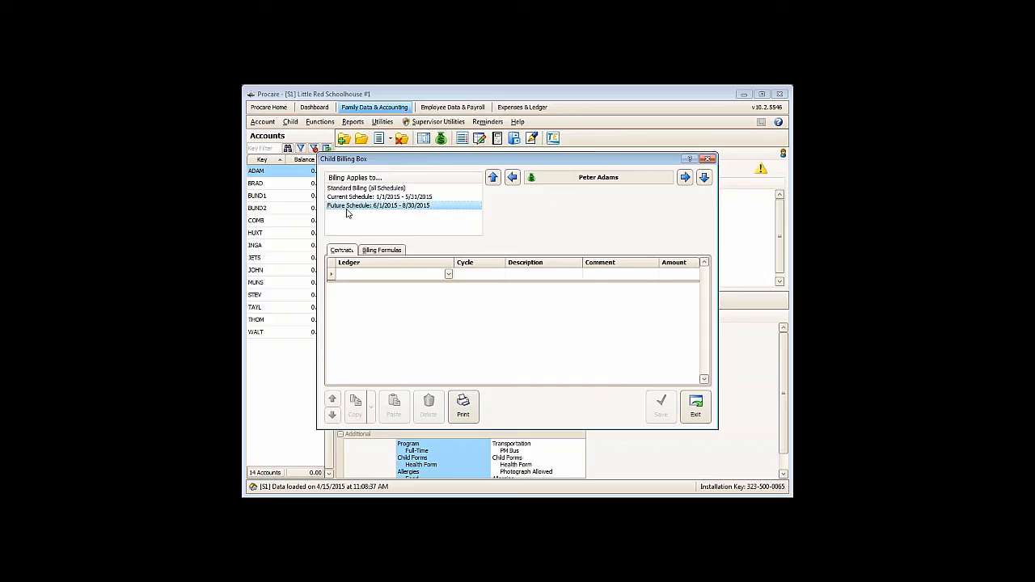
{"action": "left_click", "coordinate": [386, 275]}
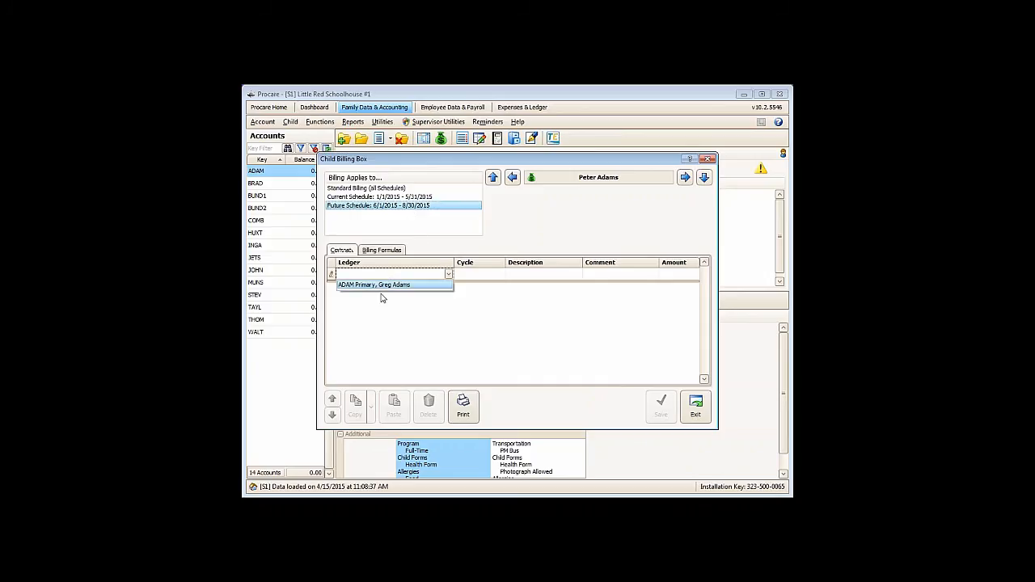
{"action": "left_click", "coordinate": [380, 284]}
{"action": "left_click", "coordinate": [465, 275]}
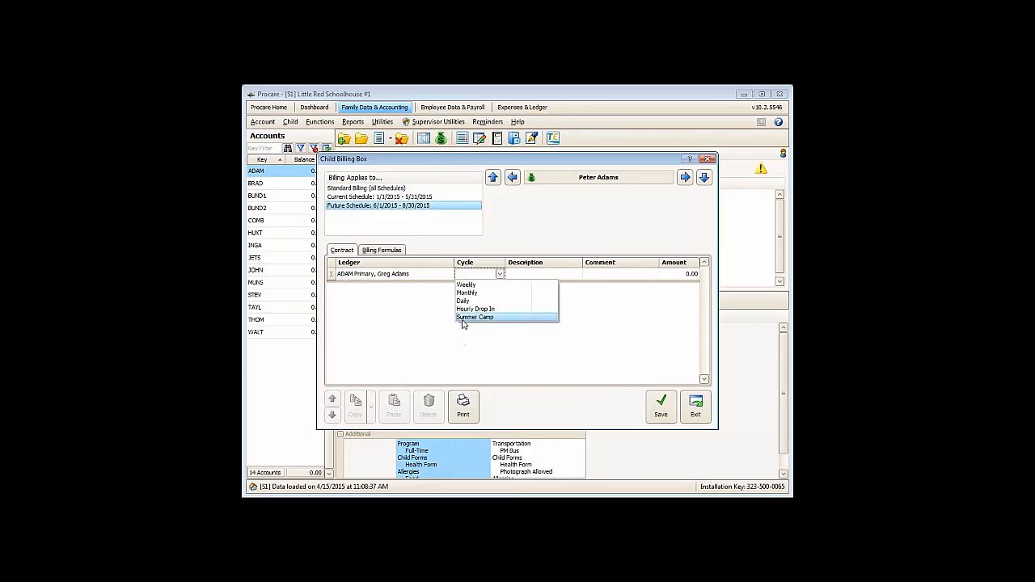
{"action": "left_click", "coordinate": [464, 319]}
- Set the contract item's description to Day Camp All Day and save it
{"action": "left_click", "coordinate": [518, 277]}
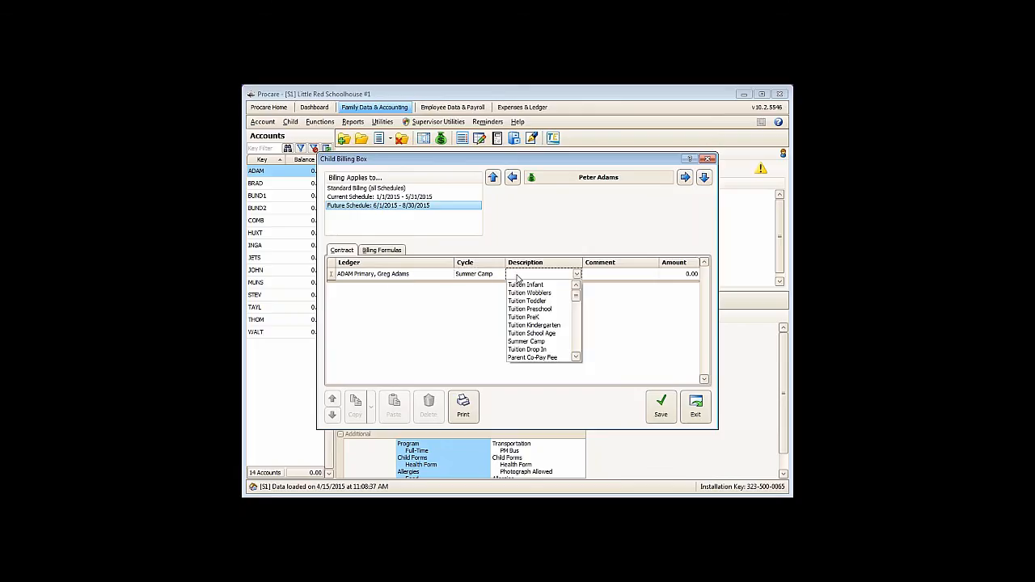
{"action": "type", "text": "d"}
{"action": "left_click", "coordinate": [576, 356]}
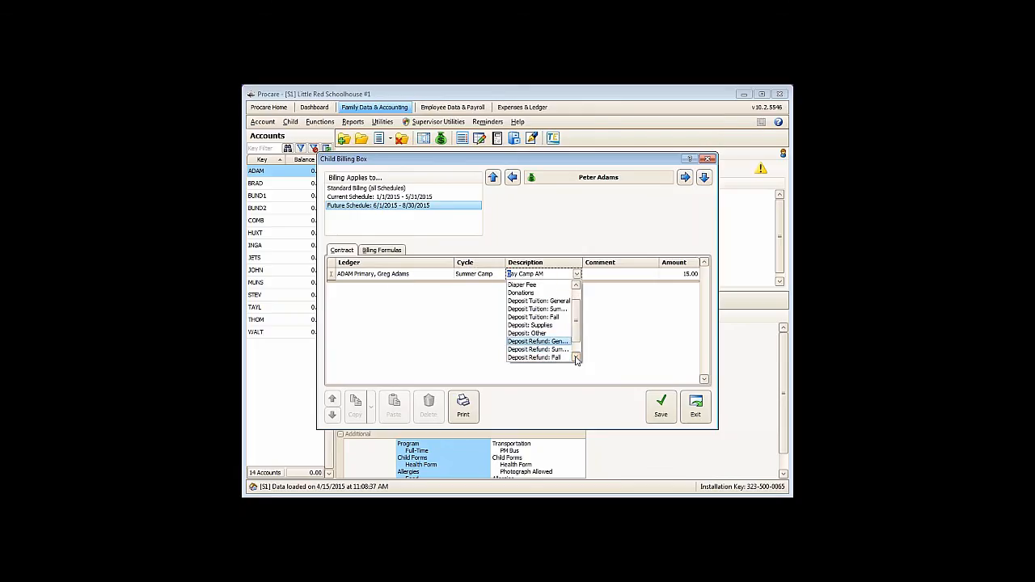
{"action": "left_click_drag", "start_coordinate": [575, 334], "coordinate": [575, 314]}
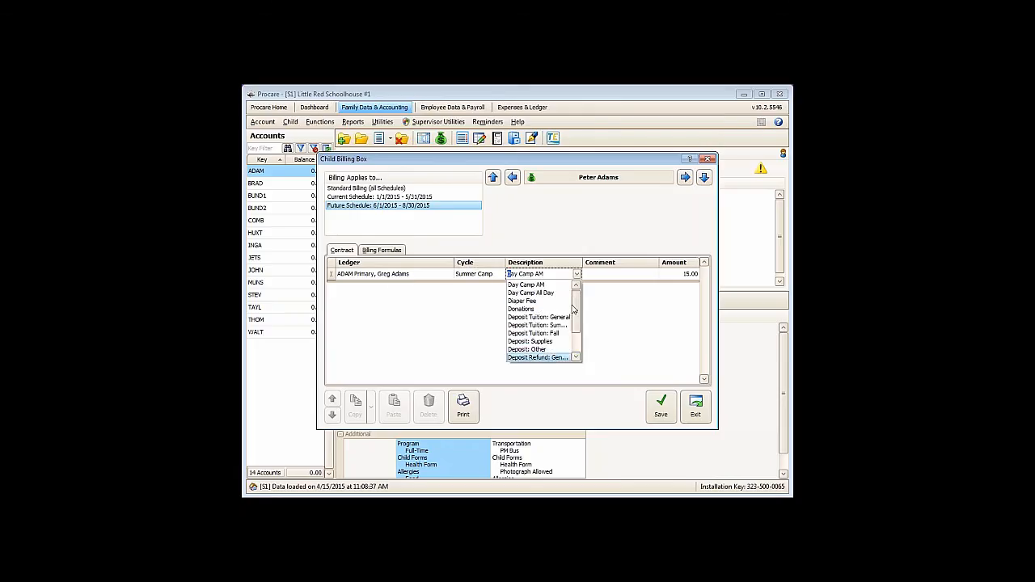
{"action": "left_click", "coordinate": [552, 294]}
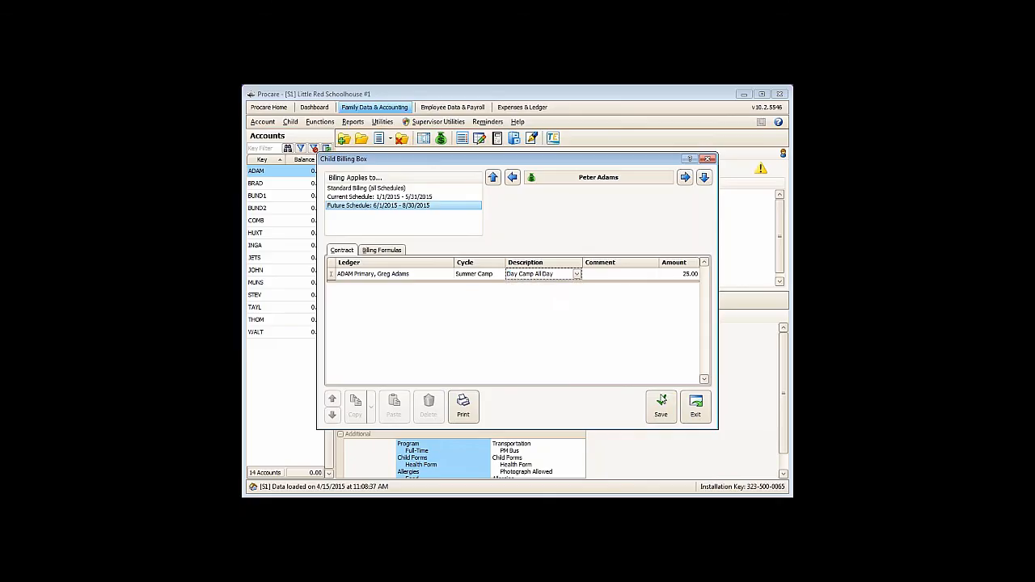
{"action": "left_click", "coordinate": [661, 407]}
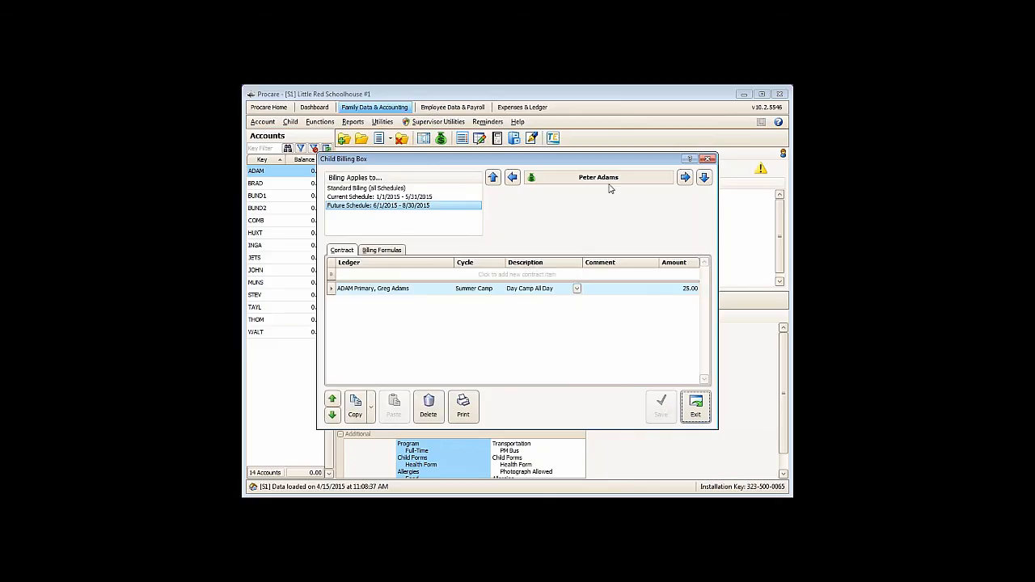
- In the second child's billing box, start a 6/1/2015 - 8/30/2015 future schedule contract item with the primary payer's ledger and Summer Camp cycle
{"action": "left_click", "coordinate": [685, 179]}
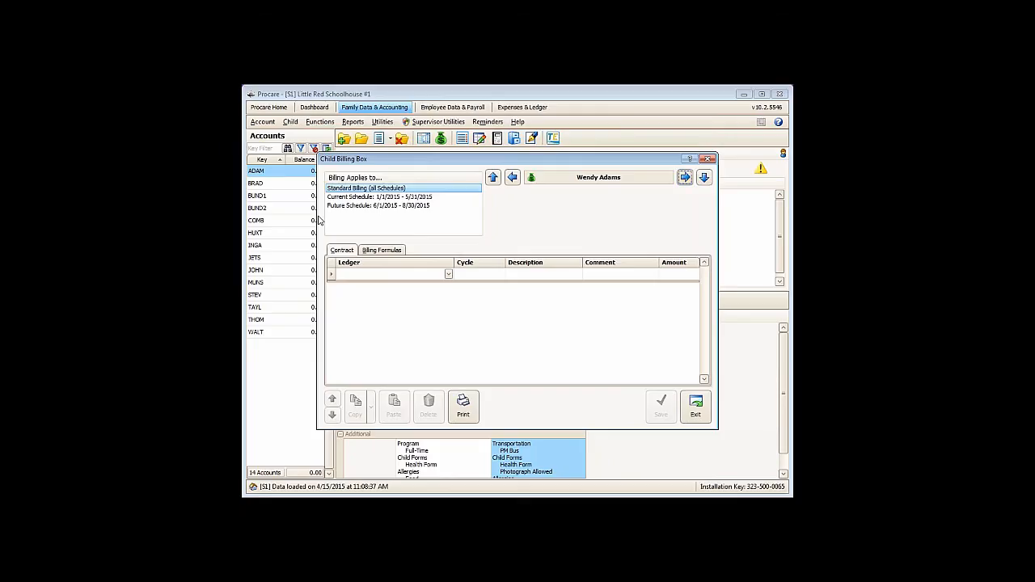
{"action": "left_click", "coordinate": [362, 208]}
{"action": "left_click", "coordinate": [360, 275]}
{"action": "left_click", "coordinate": [360, 284]}
{"action": "left_click", "coordinate": [473, 274]}
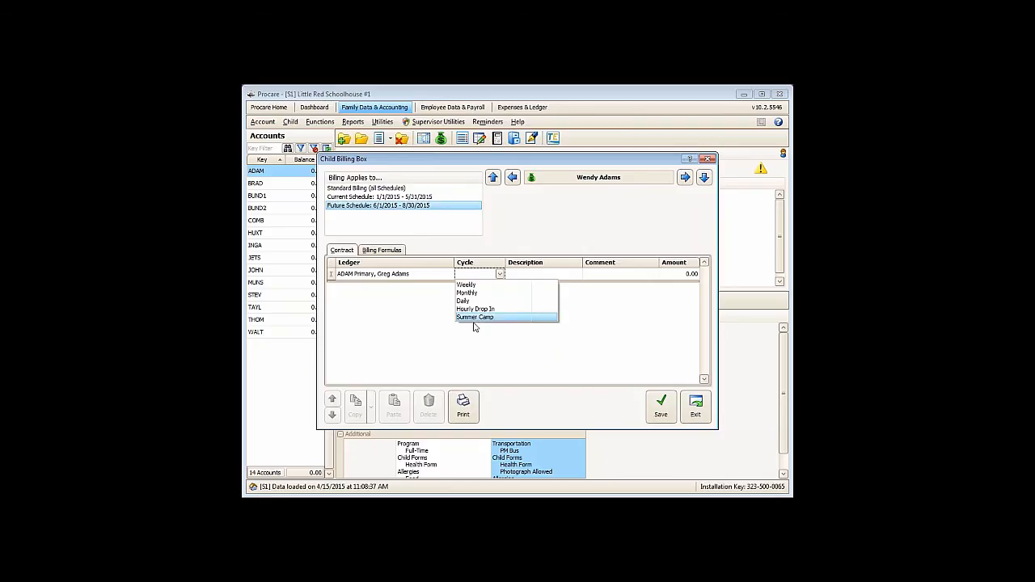
{"action": "left_click", "coordinate": [486, 317]}
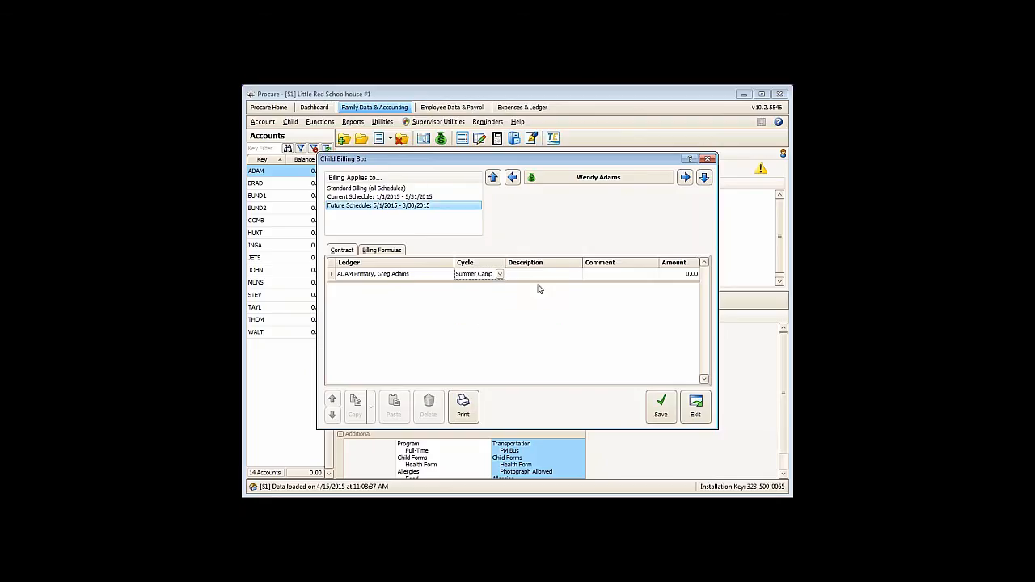
- Set the second child's contract item description to Day Camp All Day, save it, and close the billing box
{"action": "left_click", "coordinate": [531, 275]}
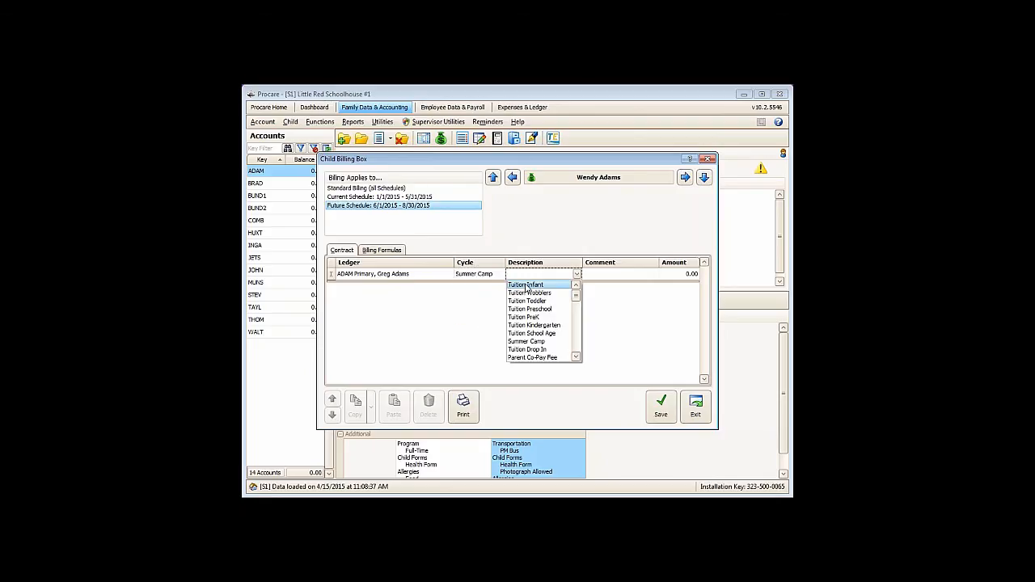
{"action": "type", "text": "d"}
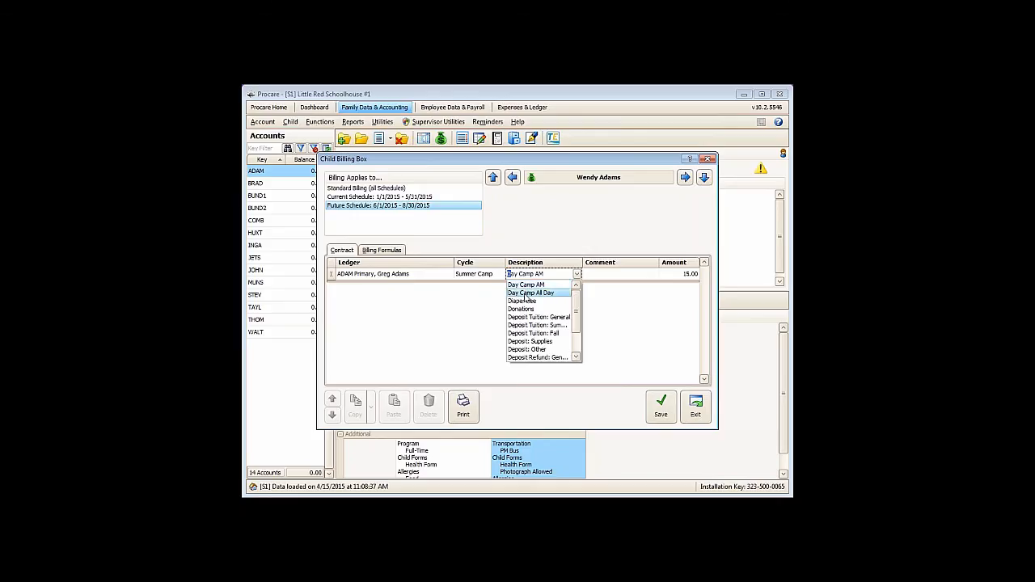
{"action": "left_click", "coordinate": [526, 293]}
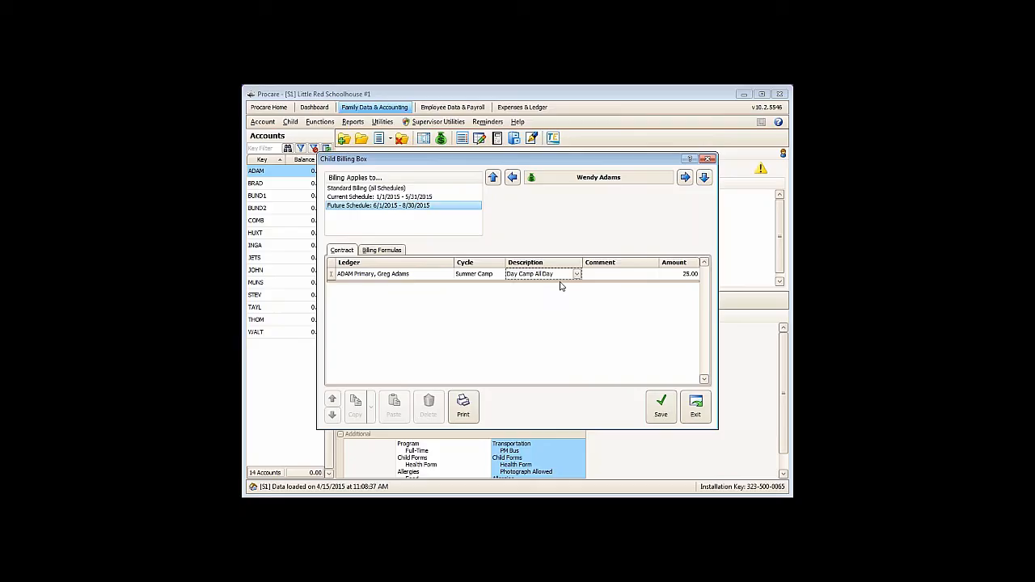
{"action": "left_click", "coordinate": [661, 404]}
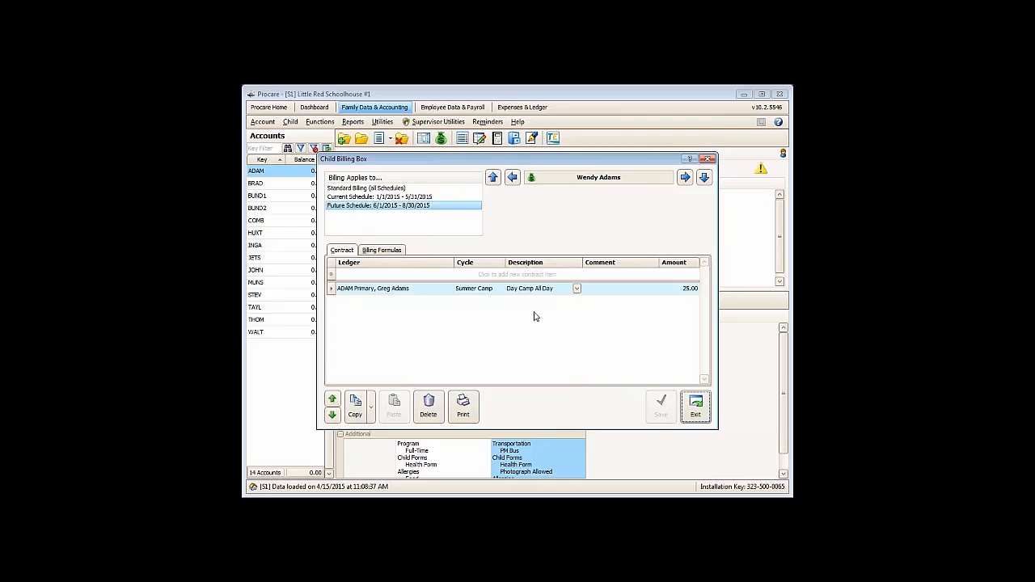
{"action": "left_click", "coordinate": [694, 404]}
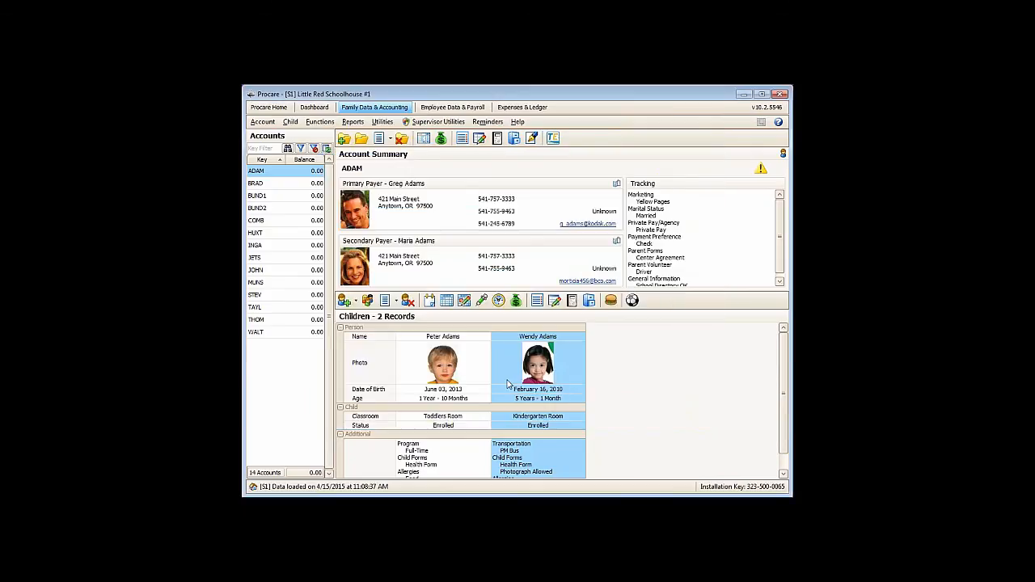
- Open Automated Contract Billing and load the charges for only the Summer Camp cycle using the default dates
{"action": "left_click", "coordinate": [322, 123]}
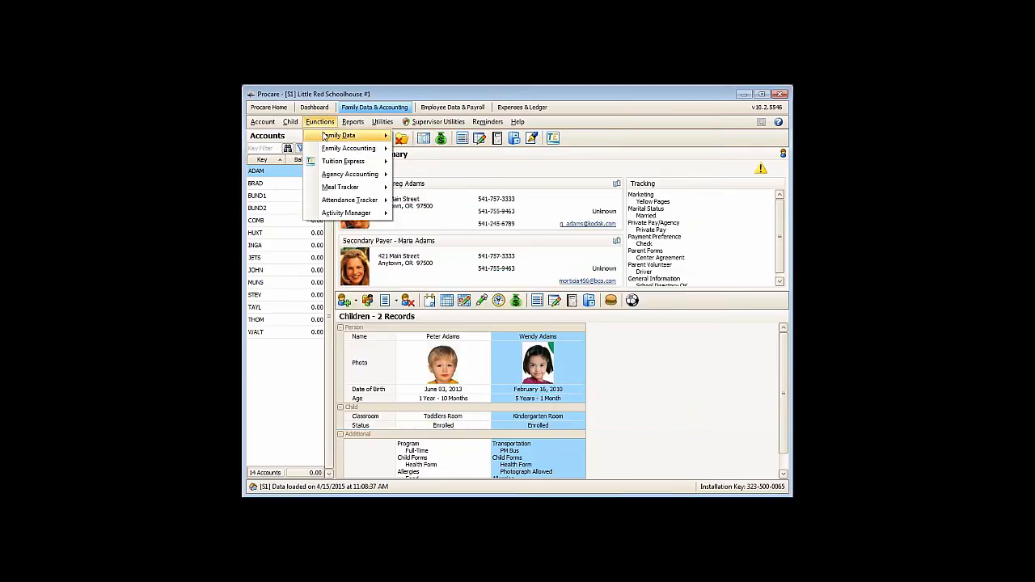
{"action": "mouse_move", "coordinate": [340, 149]}
{"action": "mouse_move", "coordinate": [437, 152]}
{"action": "left_click", "coordinate": [579, 154]}
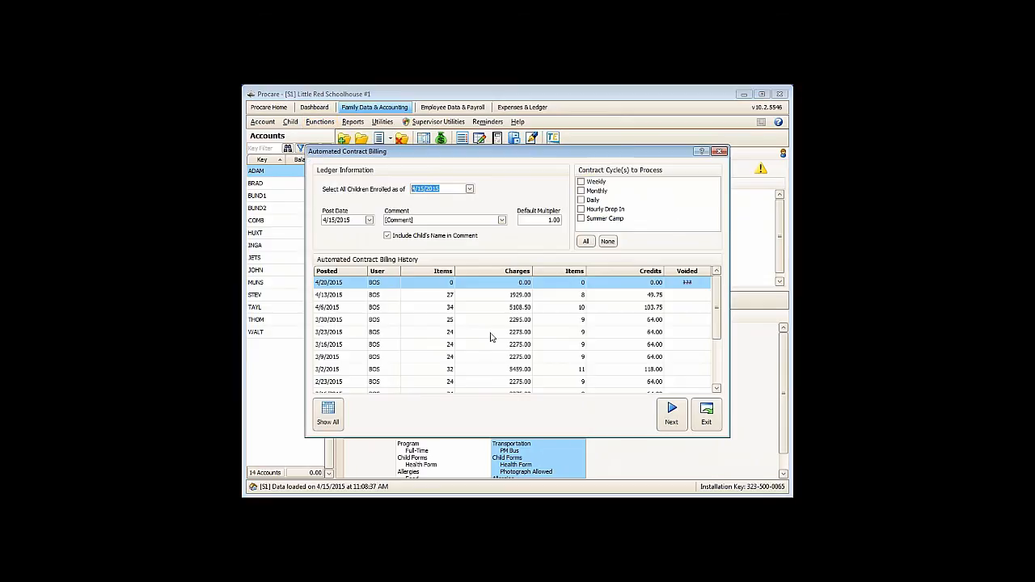
{"action": "left_click", "coordinate": [581, 218]}
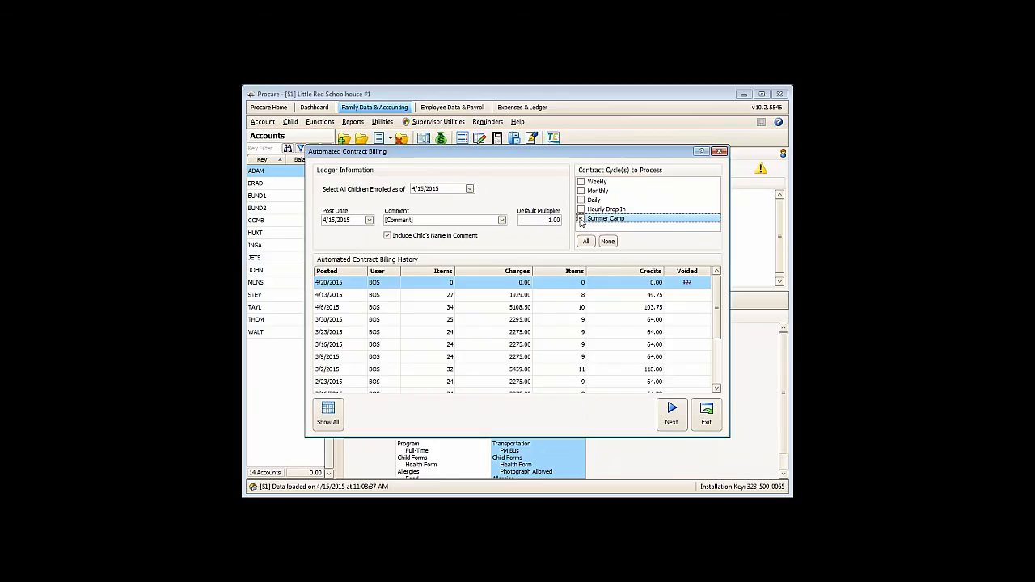
{"action": "left_click", "coordinate": [581, 218]}
{"action": "left_click", "coordinate": [678, 427]}
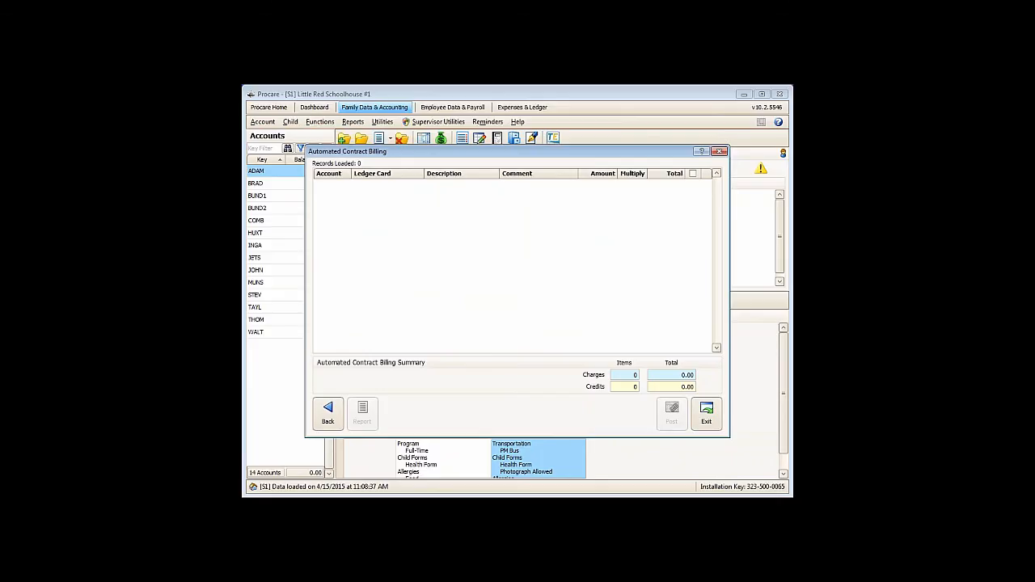
- Return to the billing setup, set the enrolled-as-of and post dates to 6/1/2015, preview the Summer Camp charges, and exit without posting
{"action": "left_click", "coordinate": [331, 416]}
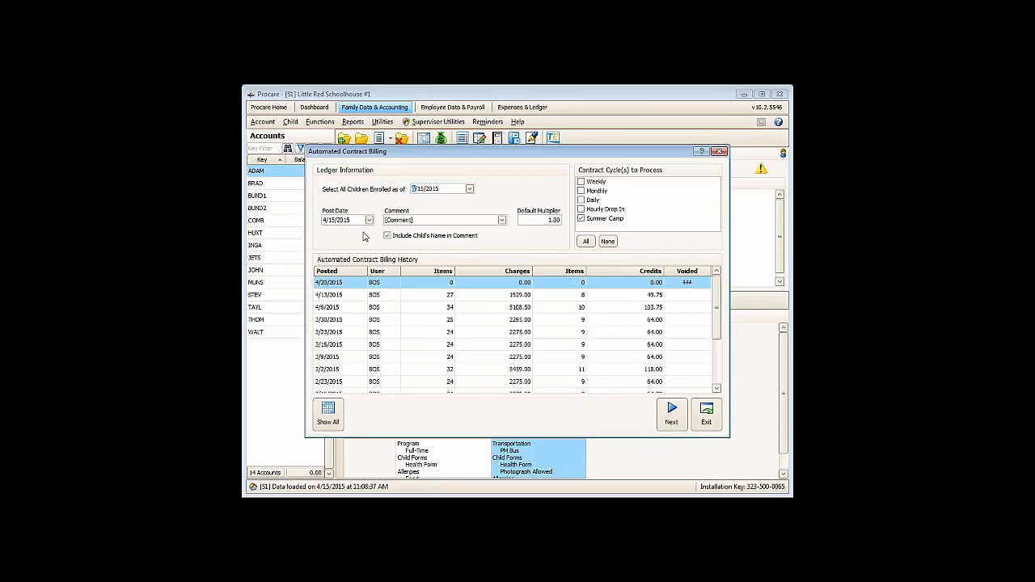
{"action": "type", "text": "6/1"}
{"action": "left_click", "coordinate": [324, 219]}
{"action": "type", "text": "61"}
{"action": "left_click", "coordinate": [670, 415]}
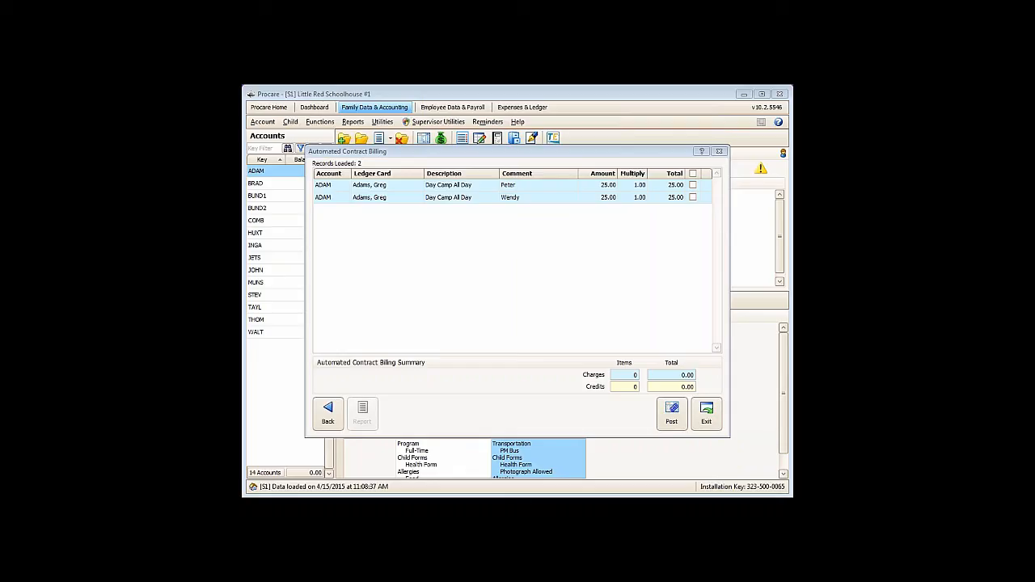
{"action": "left_click", "coordinate": [415, 301]}
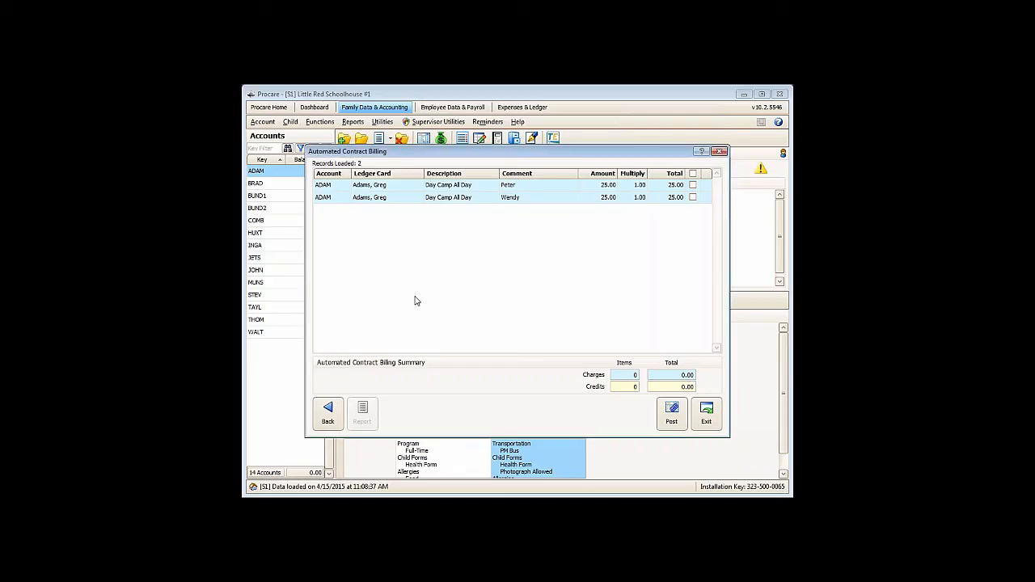
{"action": "left_click", "coordinate": [706, 411]}
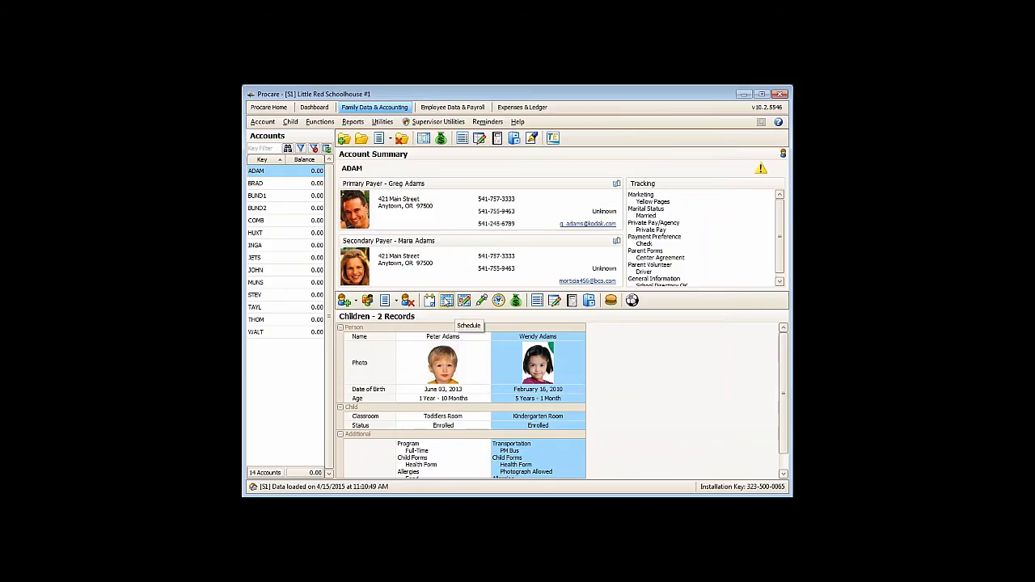
- Review the second child's schedule list and the contract item tied to the future schedule in the billing box
{"action": "left_click", "coordinate": [447, 301]}
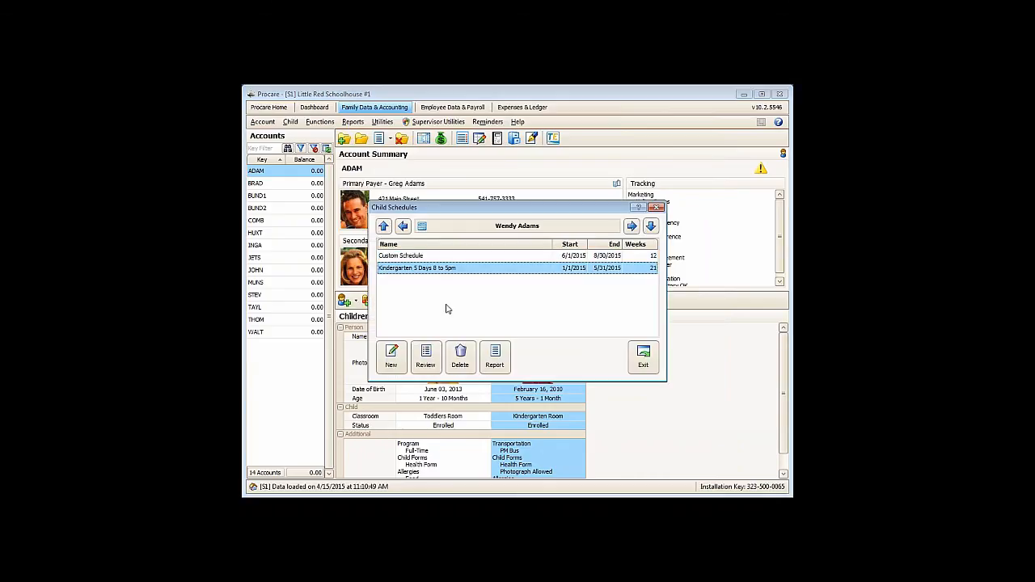
{"action": "left_click", "coordinate": [471, 256]}
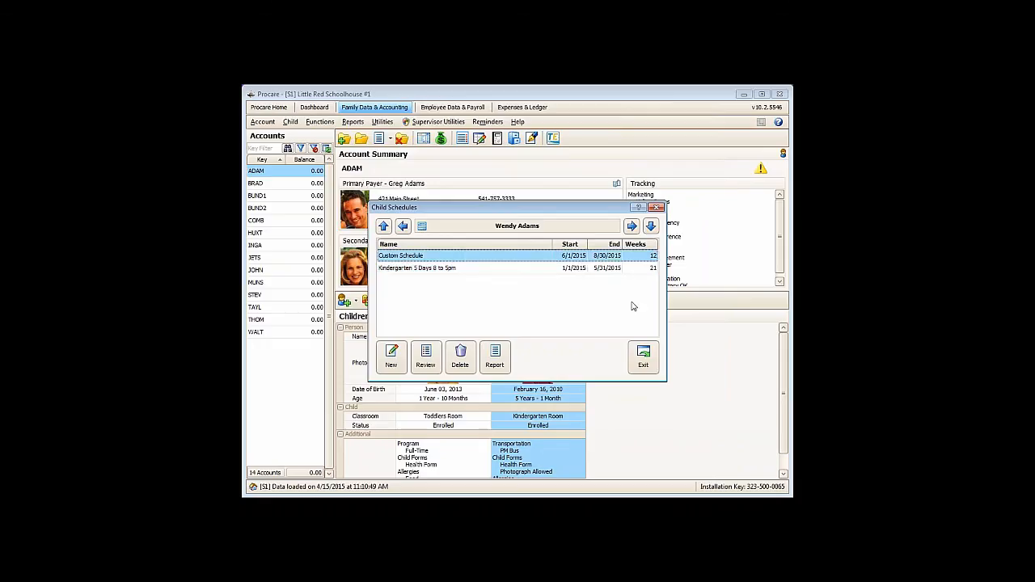
{"action": "left_click", "coordinate": [643, 356]}
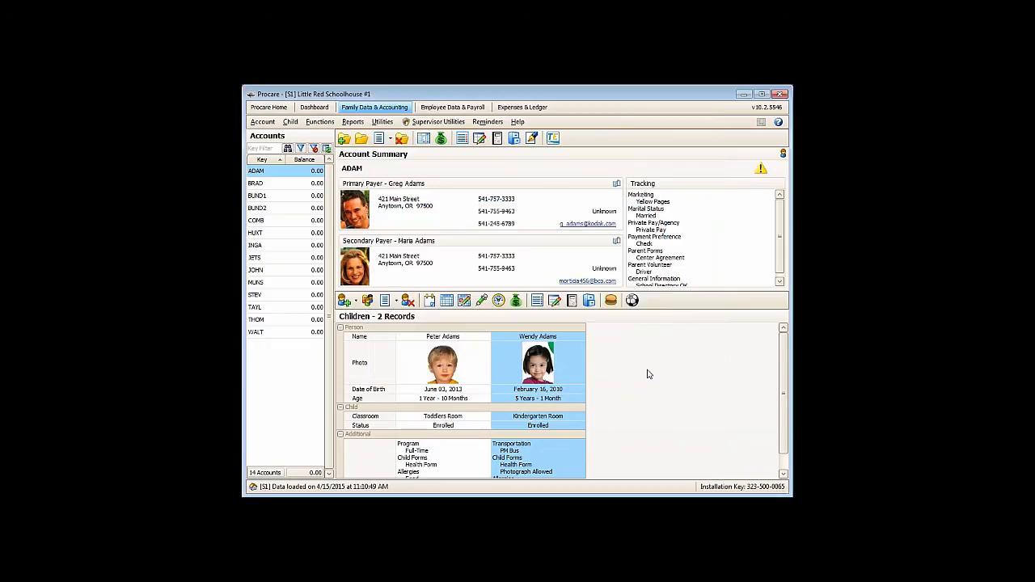
{"action": "left_click", "coordinate": [515, 301]}
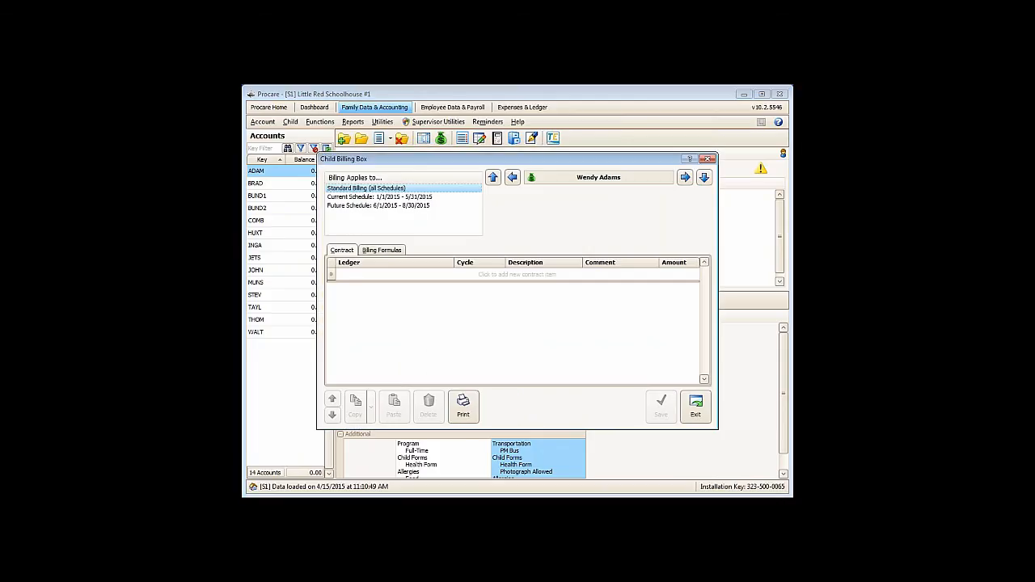
{"action": "left_click", "coordinate": [342, 209]}
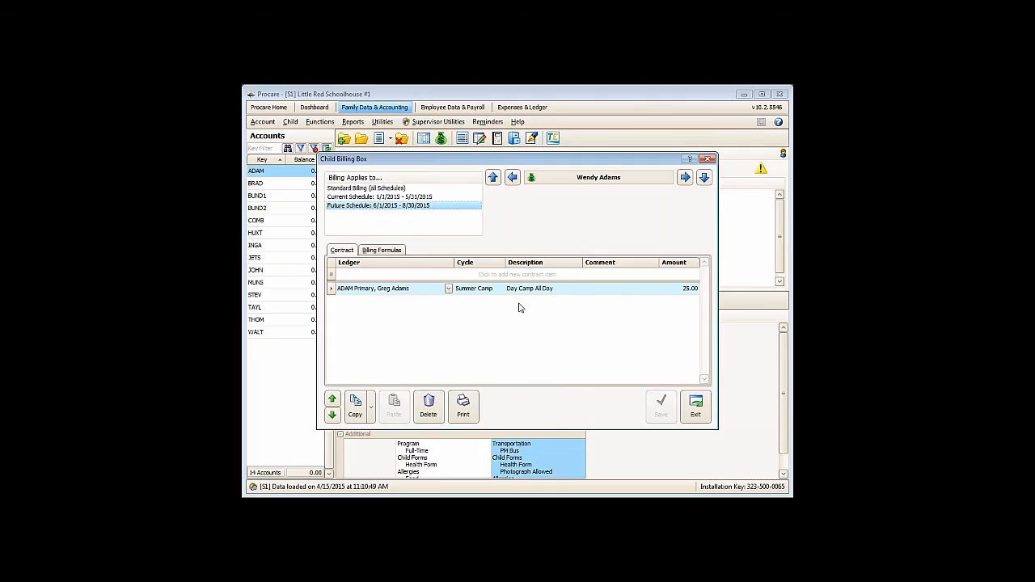
{"action": "left_click", "coordinate": [694, 409]}
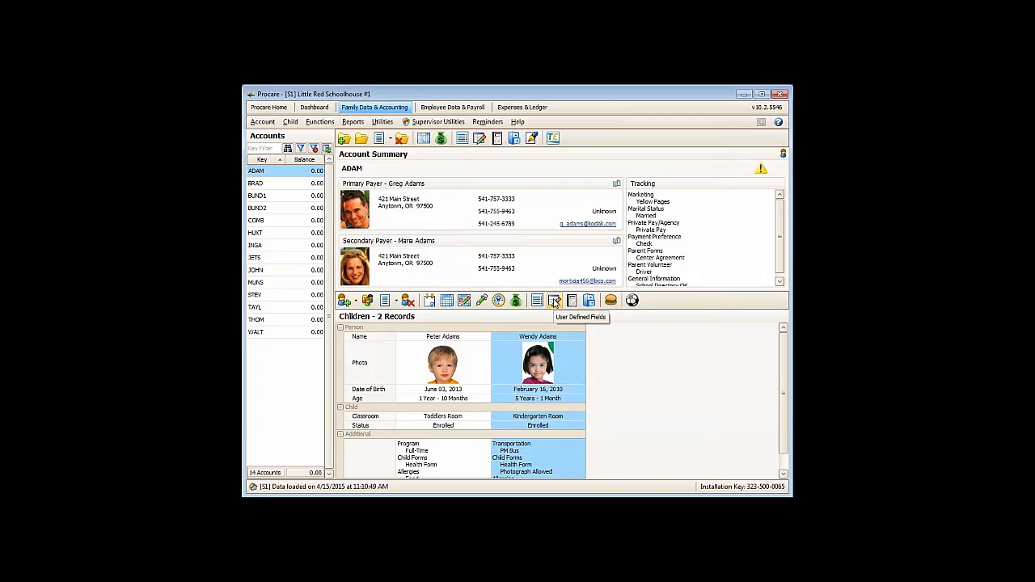
- Review the schedule absences recorded for the second child and the first child, then close the absences window
{"action": "left_click", "coordinate": [471, 357]}
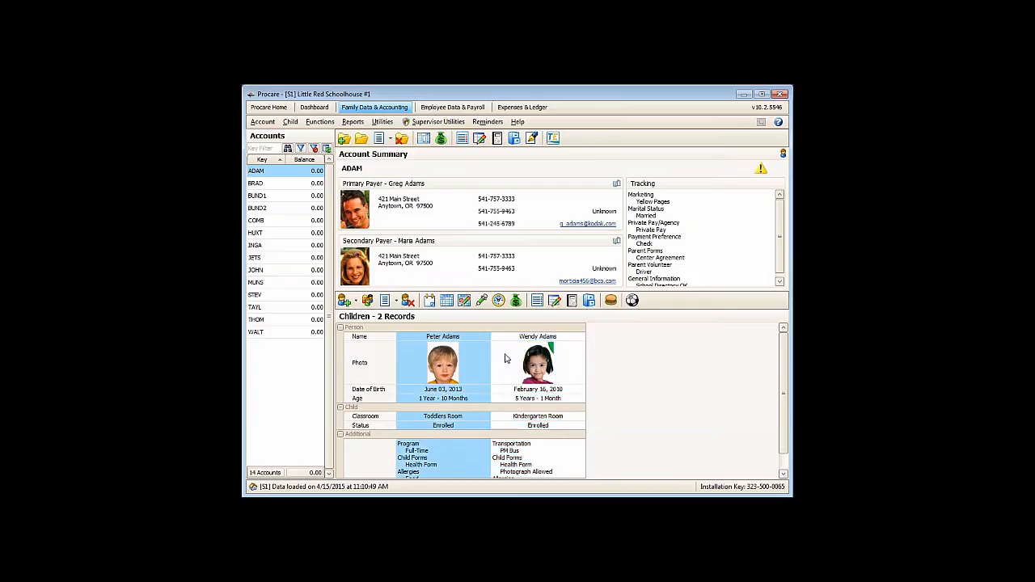
{"action": "left_click", "coordinate": [503, 359]}
{"action": "left_click", "coordinate": [464, 300]}
{"action": "left_click", "coordinate": [408, 192]}
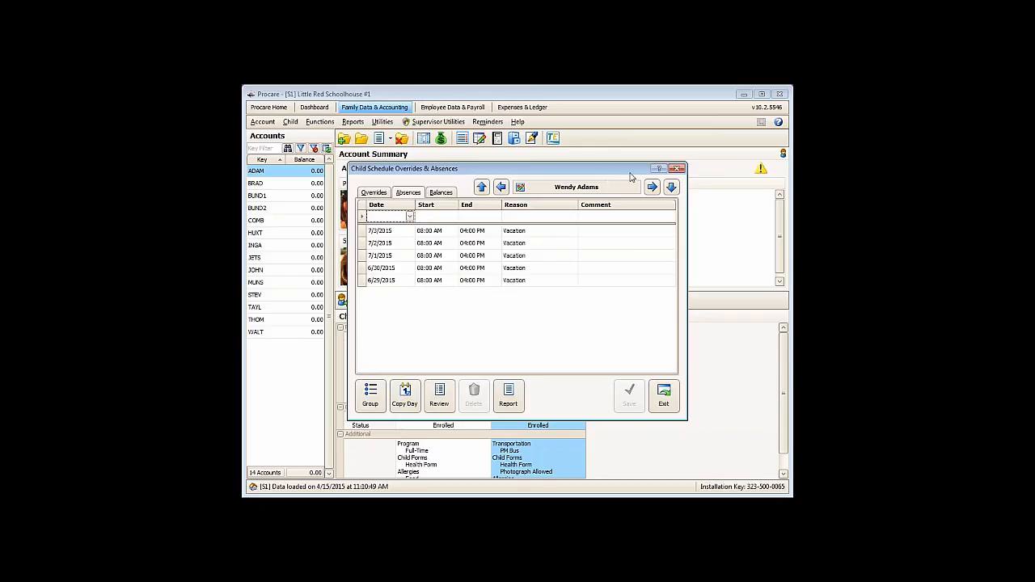
{"action": "left_click", "coordinate": [500, 187]}
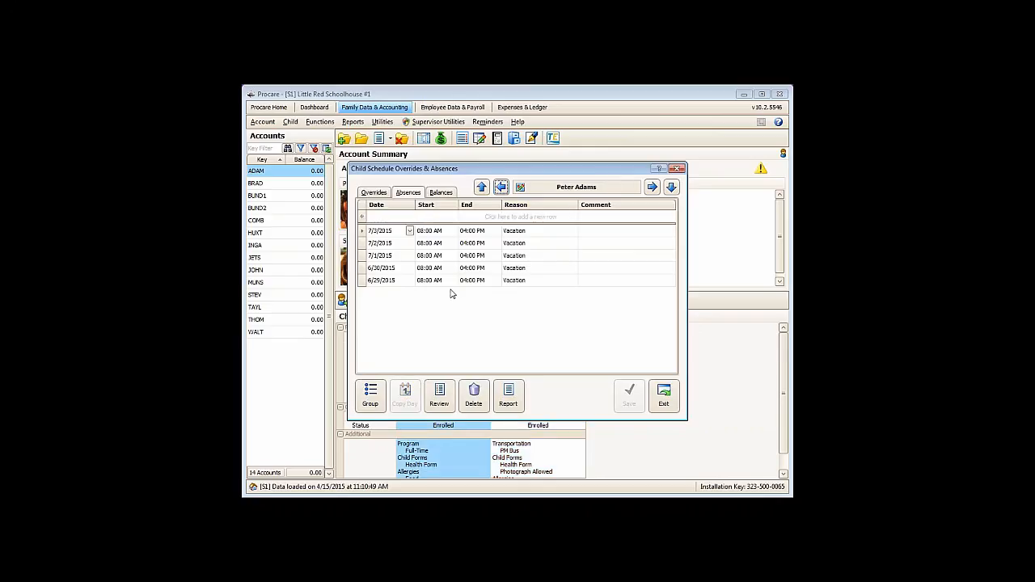
{"action": "left_click", "coordinate": [664, 396]}
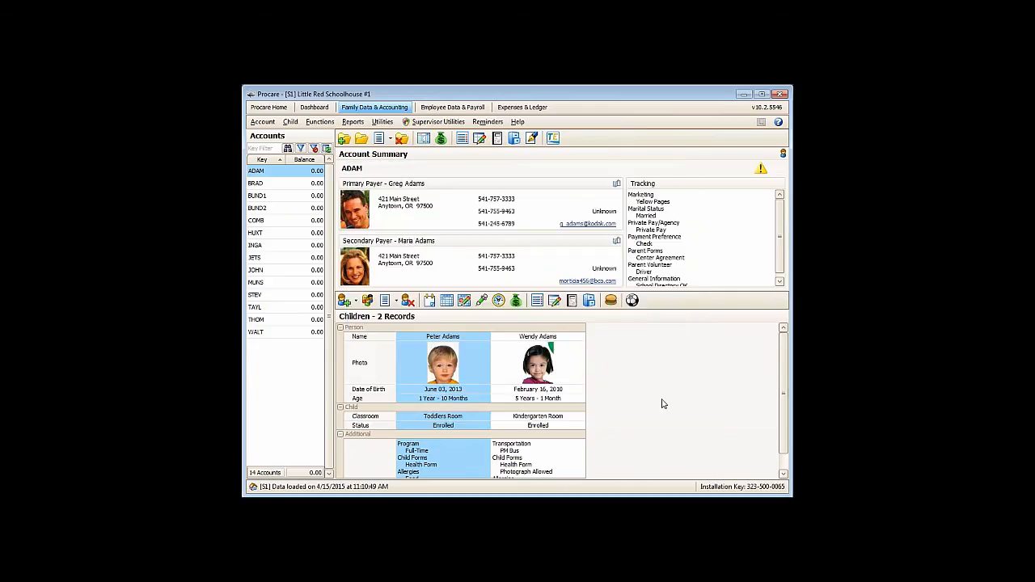
- Review the details of the first child's 6/1/2015 - 8/30/2015 custom schedule, close it, and select the second child
{"action": "left_click", "coordinate": [446, 300]}
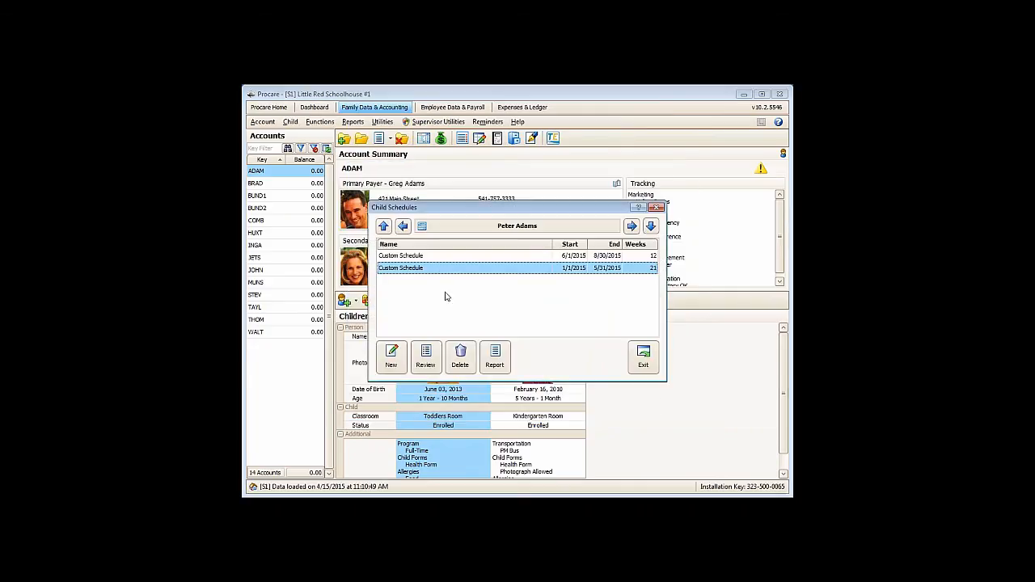
{"action": "left_click", "coordinate": [434, 257]}
{"action": "double_click", "coordinate": [434, 259]}
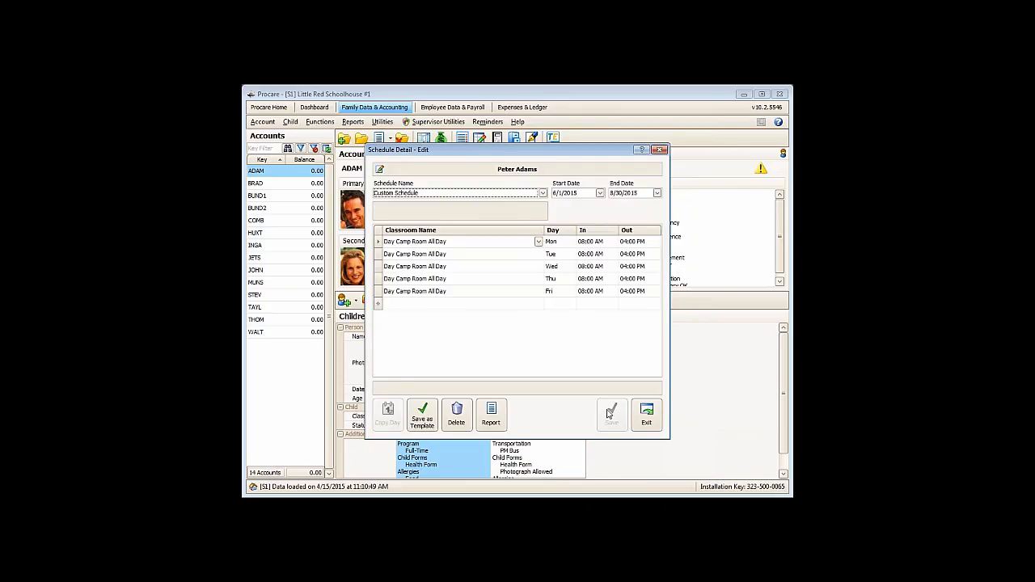
{"action": "left_click", "coordinate": [645, 415]}
{"action": "left_click", "coordinate": [643, 364]}
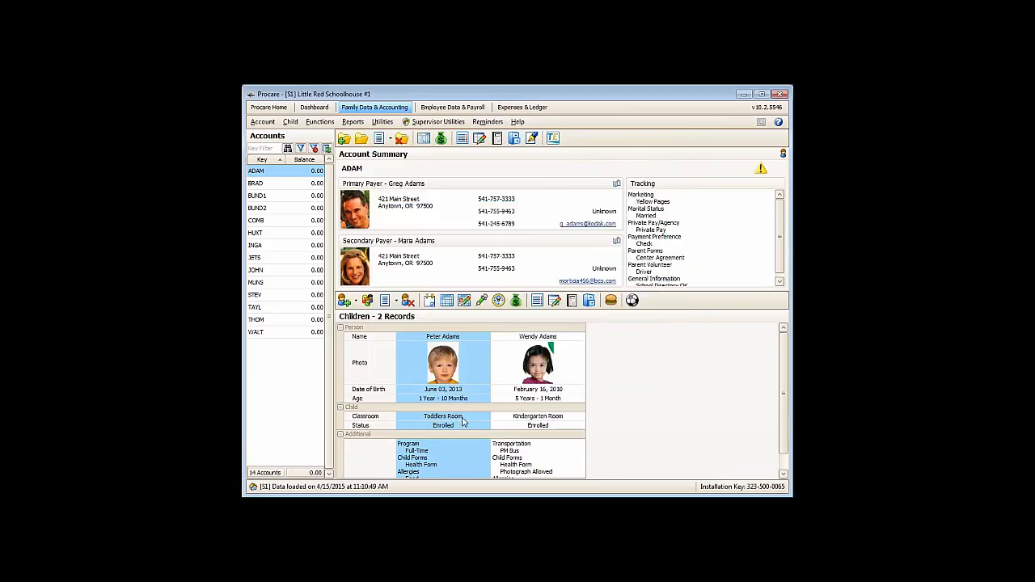
{"action": "left_click", "coordinate": [561, 417]}
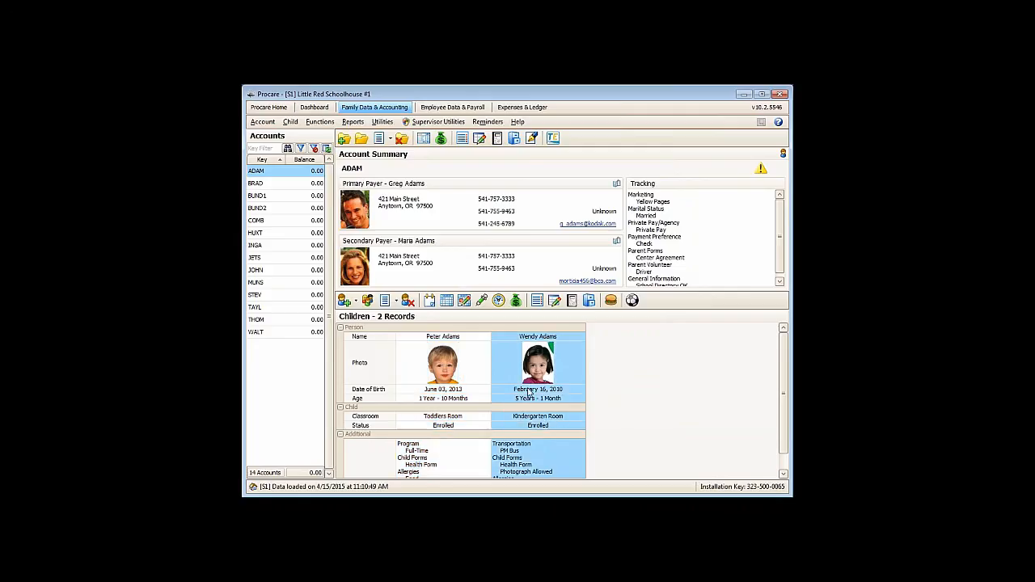
- Open the standard reports and select the Weekly: M-F (AM/PM), Schedule report among the Family Data rollcall sheets
{"action": "left_click", "coordinate": [351, 123]}
{"action": "left_click", "coordinate": [365, 135]}
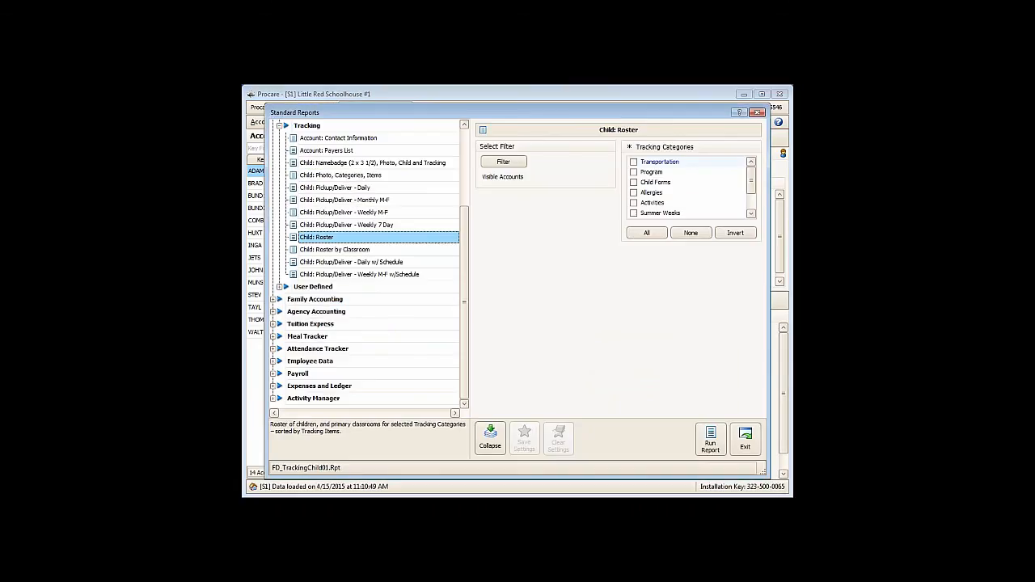
{"action": "left_click_drag", "start_coordinate": [467, 225], "coordinate": [465, 143]}
{"action": "left_click", "coordinate": [281, 239]}
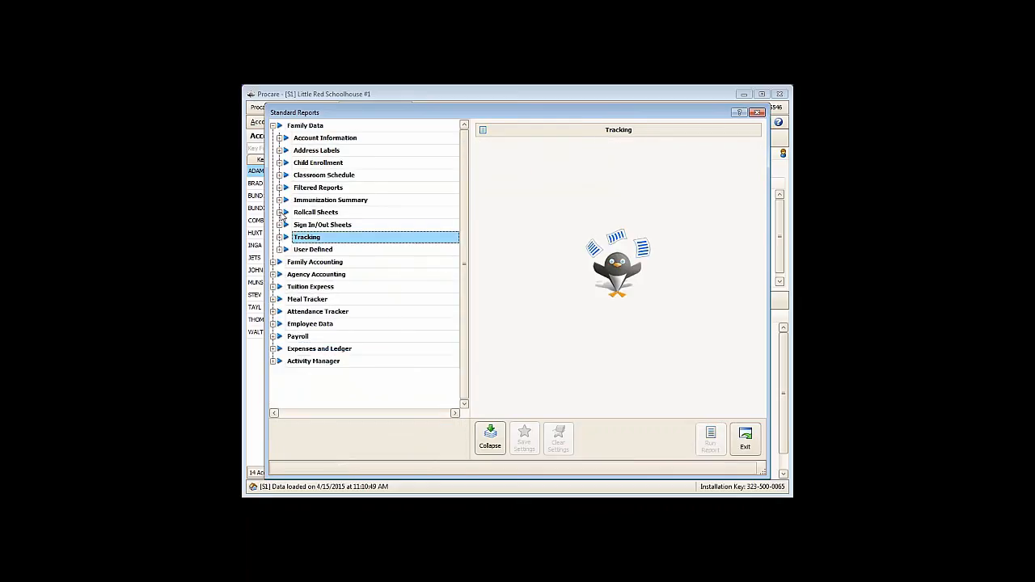
{"action": "left_click", "coordinate": [280, 213]}
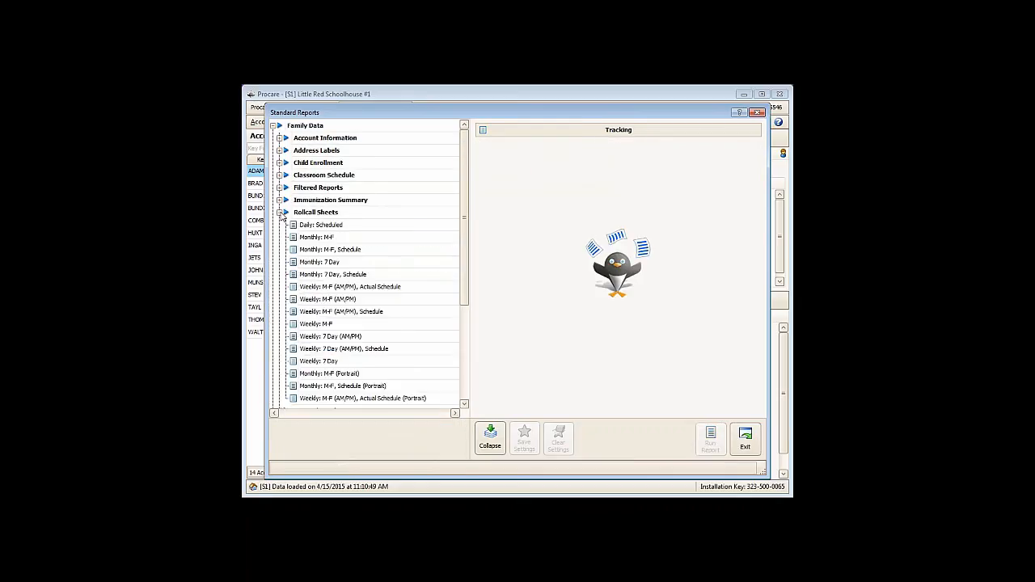
{"action": "left_click", "coordinate": [327, 287]}
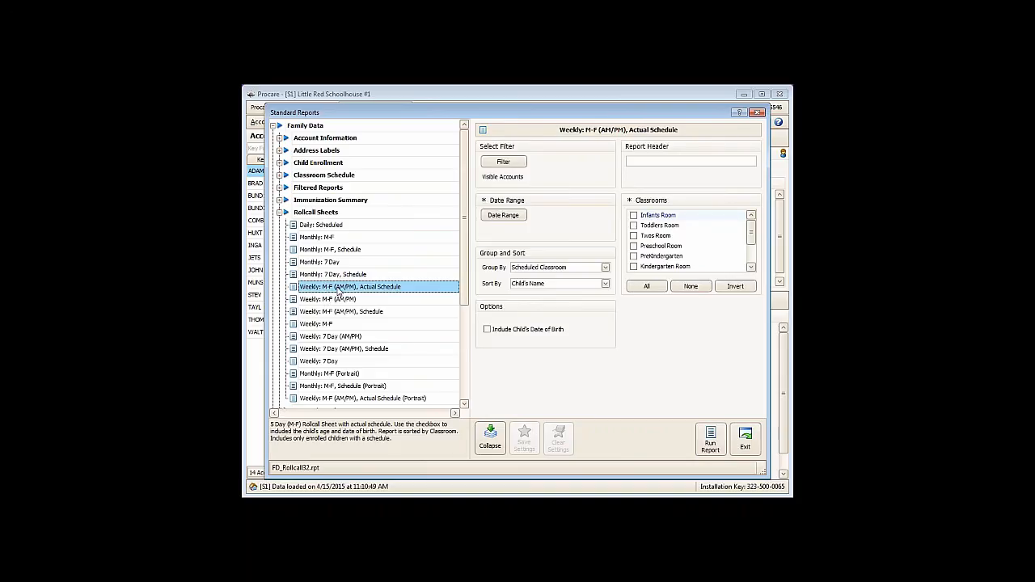
{"action": "left_click", "coordinate": [322, 312]}
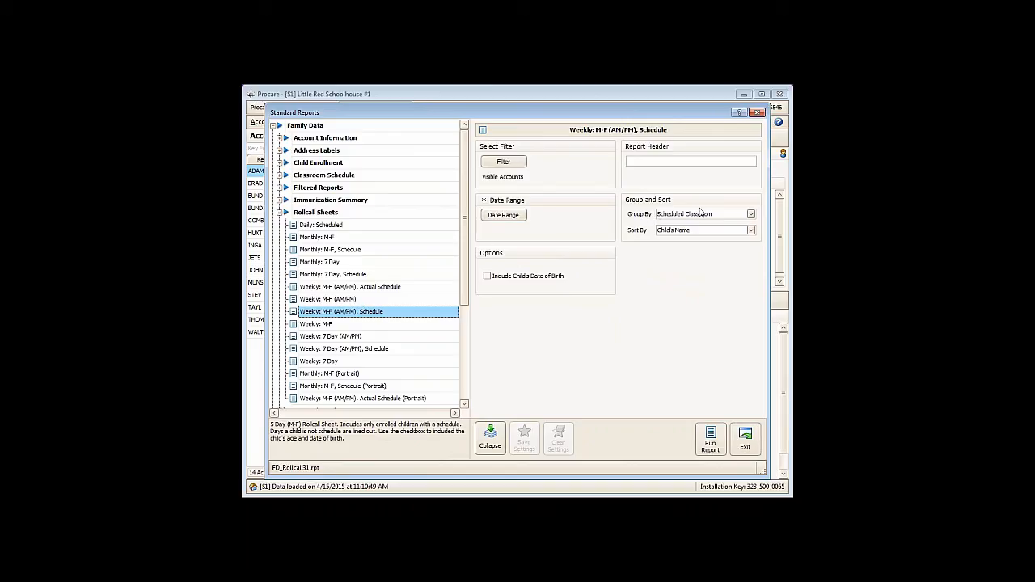
- Set the weekly rollcall report's date range to the week of 6/1/2015 to 6/7/2015
{"action": "left_click", "coordinate": [508, 217]}
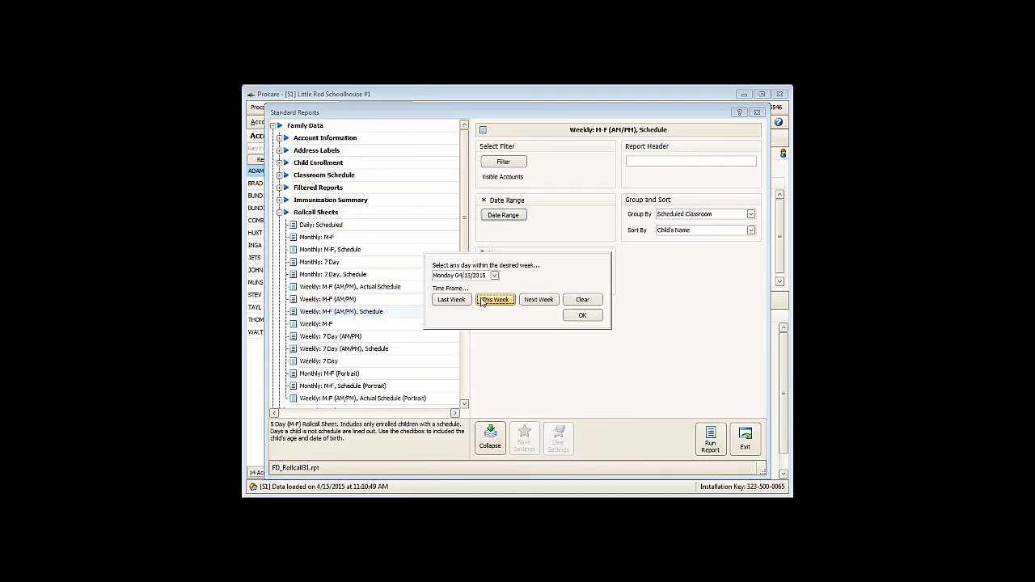
{"action": "left_click", "coordinate": [495, 275]}
{"action": "left_click", "coordinate": [558, 290]}
{"action": "left_click", "coordinate": [558, 291]}
{"action": "left_click", "coordinate": [473, 320]}
{"action": "left_click", "coordinate": [580, 316]}
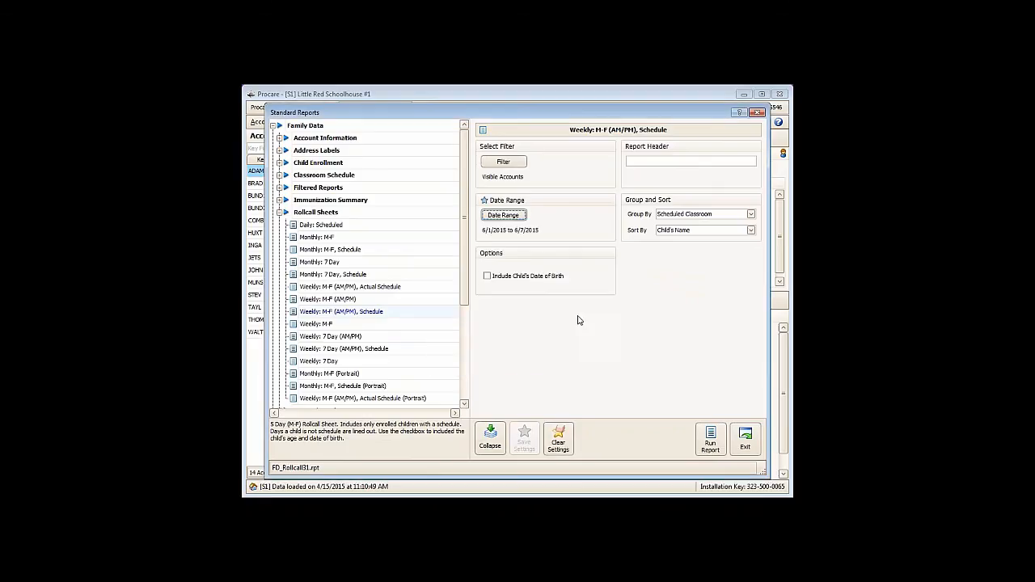
- Run the rollcall report, review its second page for the all-day camp room, and close the viewer
{"action": "left_click", "coordinate": [710, 440]}
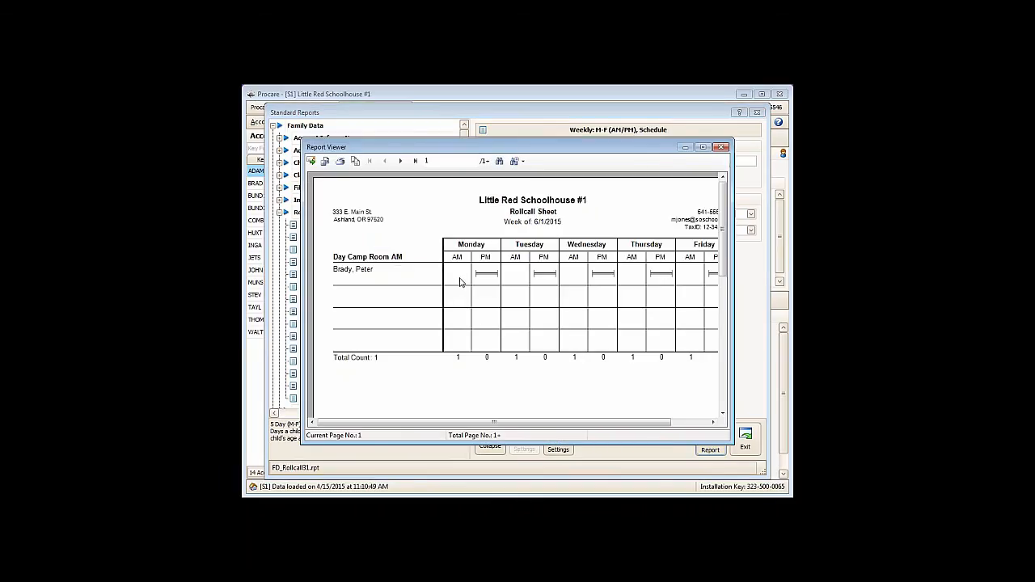
{"action": "left_click", "coordinate": [399, 161]}
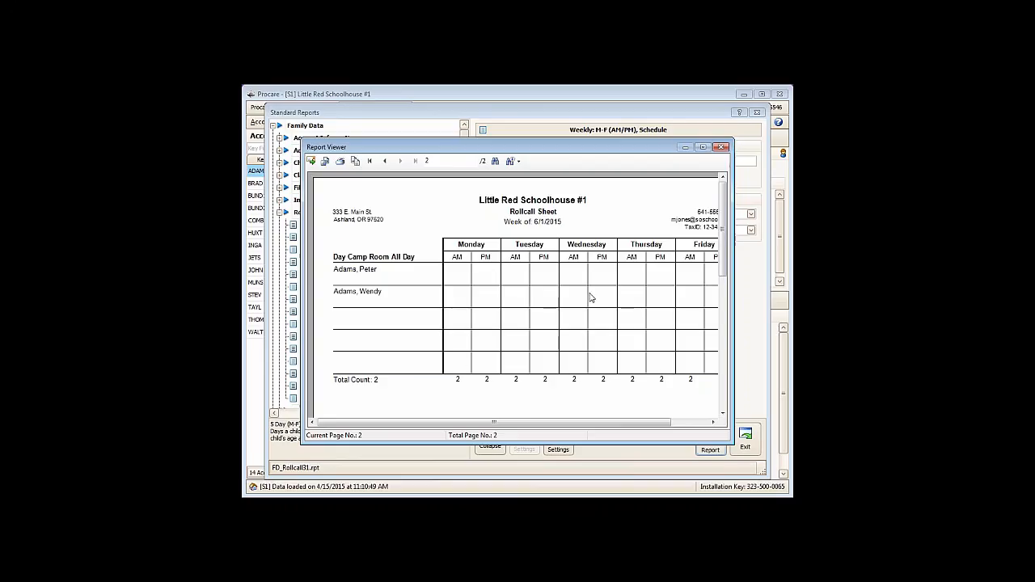
{"action": "left_click", "coordinate": [721, 148]}
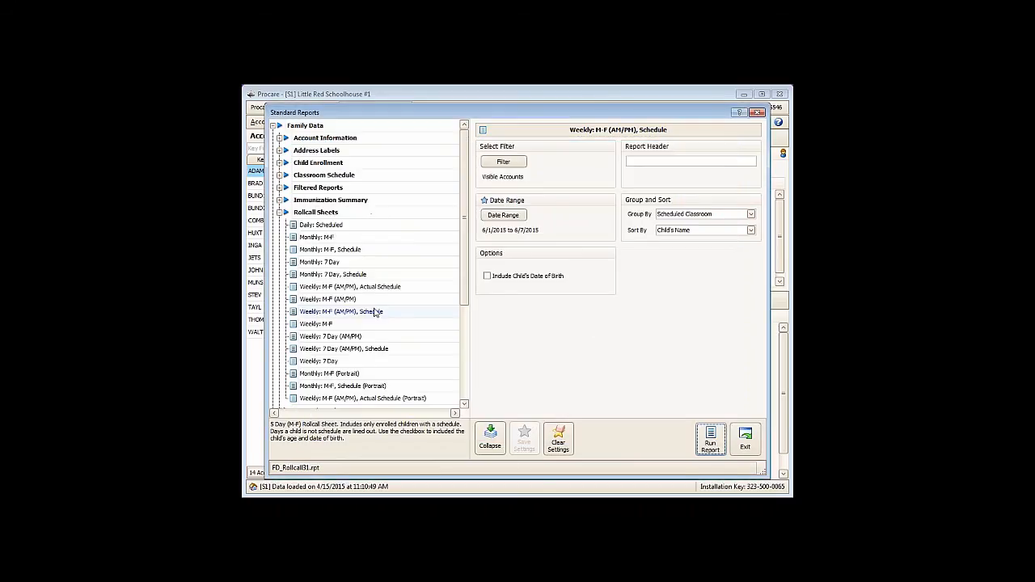
- Change the report's date range to the week of 6/29/2015 to 7/5/2015
{"action": "left_click", "coordinate": [503, 216]}
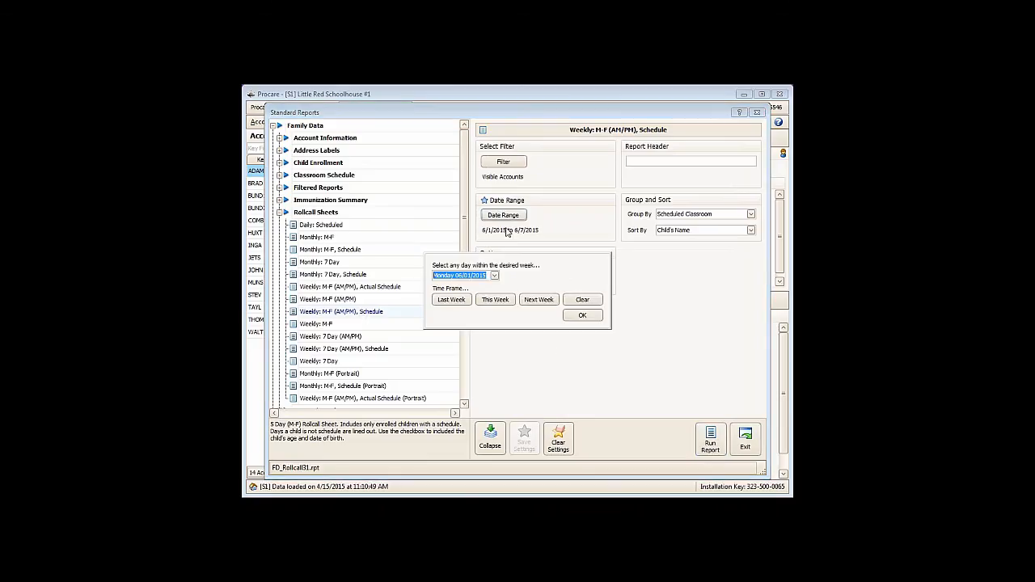
{"action": "left_click", "coordinate": [494, 276]}
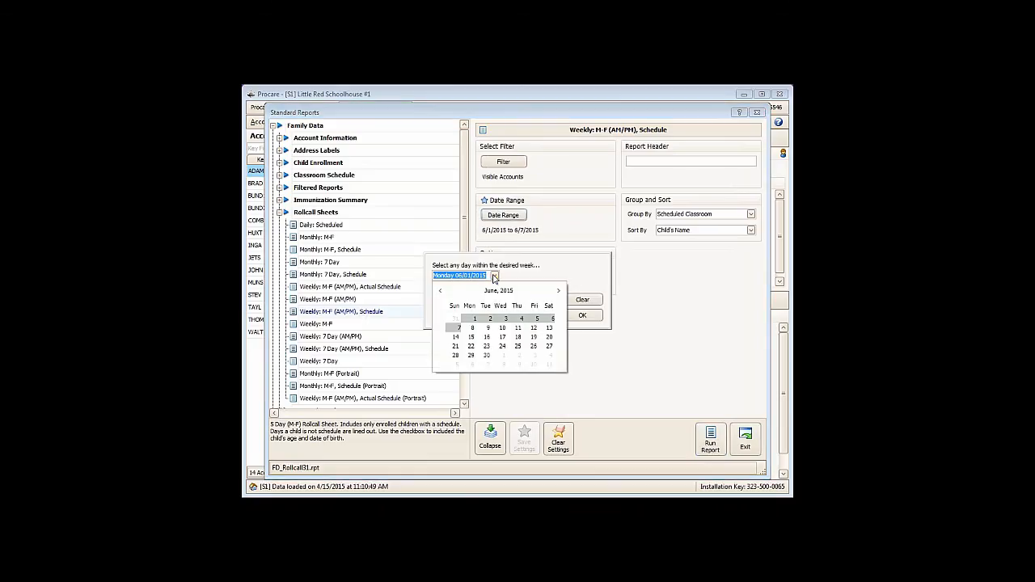
{"action": "left_click", "coordinate": [470, 356]}
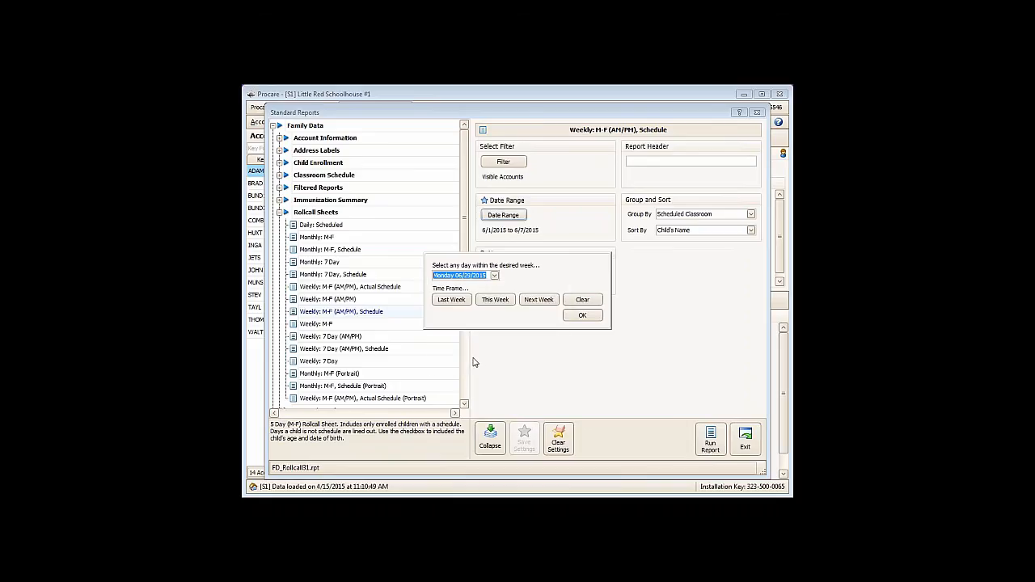
{"action": "left_click", "coordinate": [582, 315]}
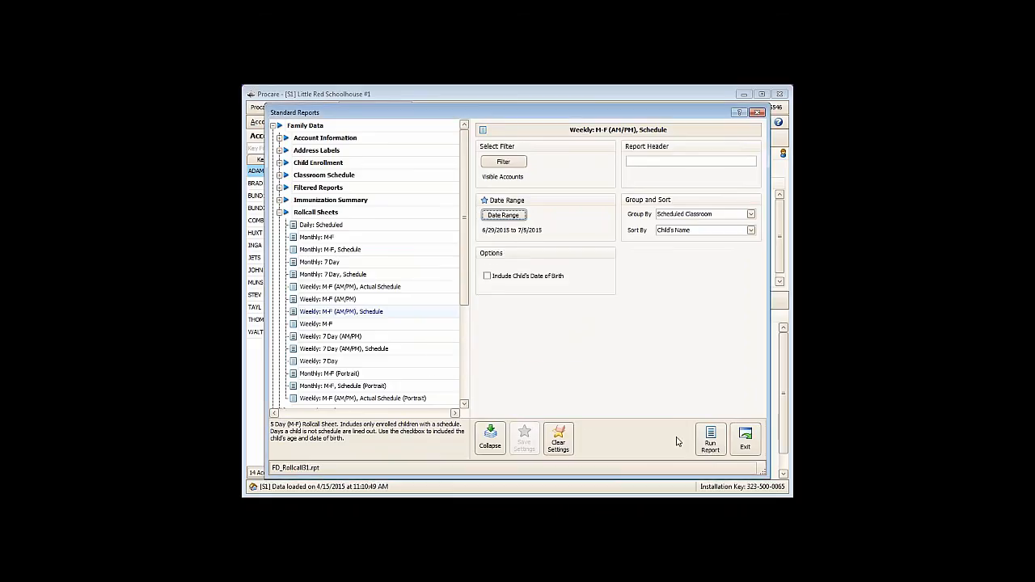
- Run the rollcall report for the week of 6/29/2015, review it, and close both the viewer and the standard reports
{"action": "left_click", "coordinate": [716, 443]}
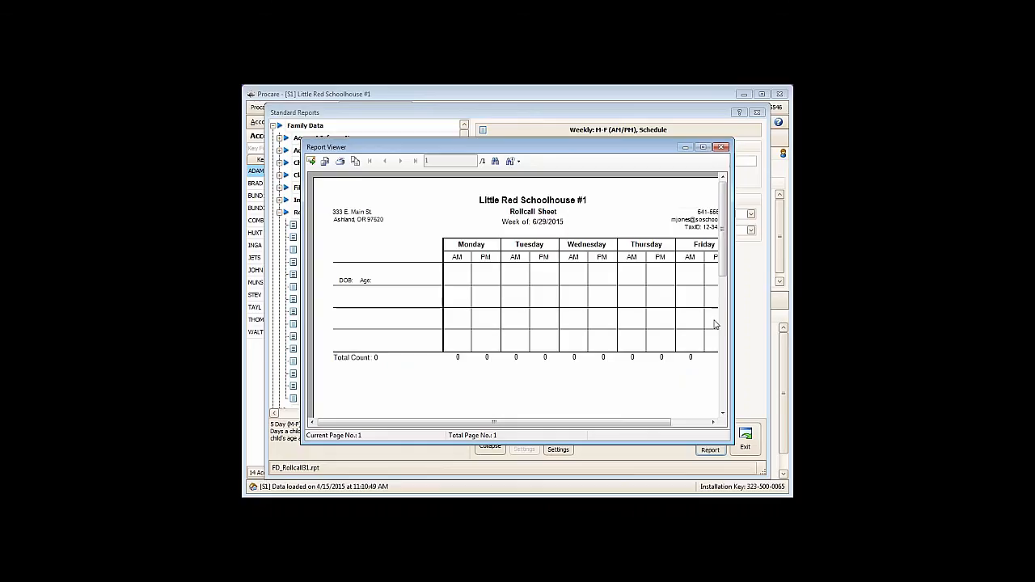
{"action": "left_click", "coordinate": [720, 148]}
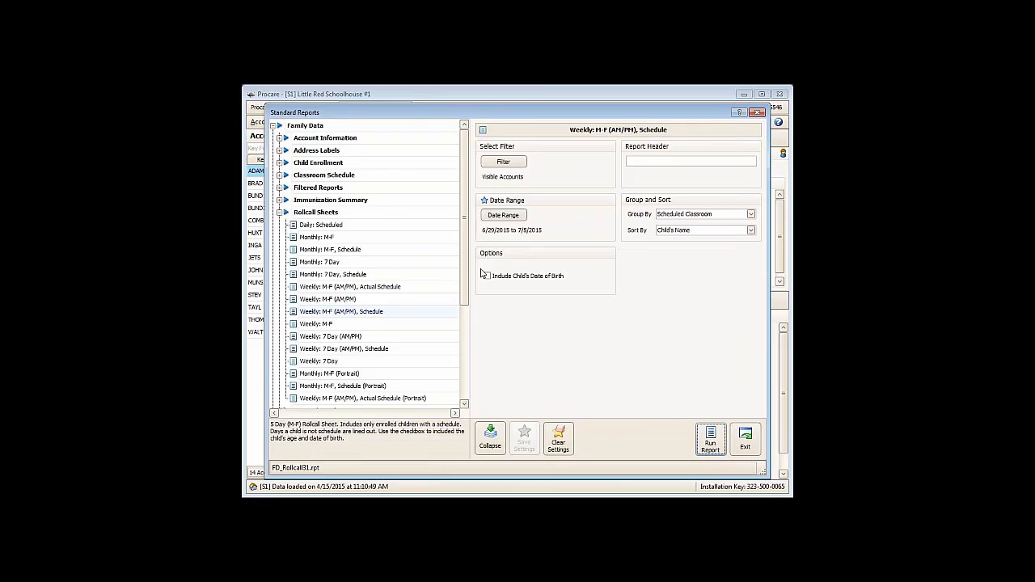
{"action": "left_click", "coordinate": [740, 451]}
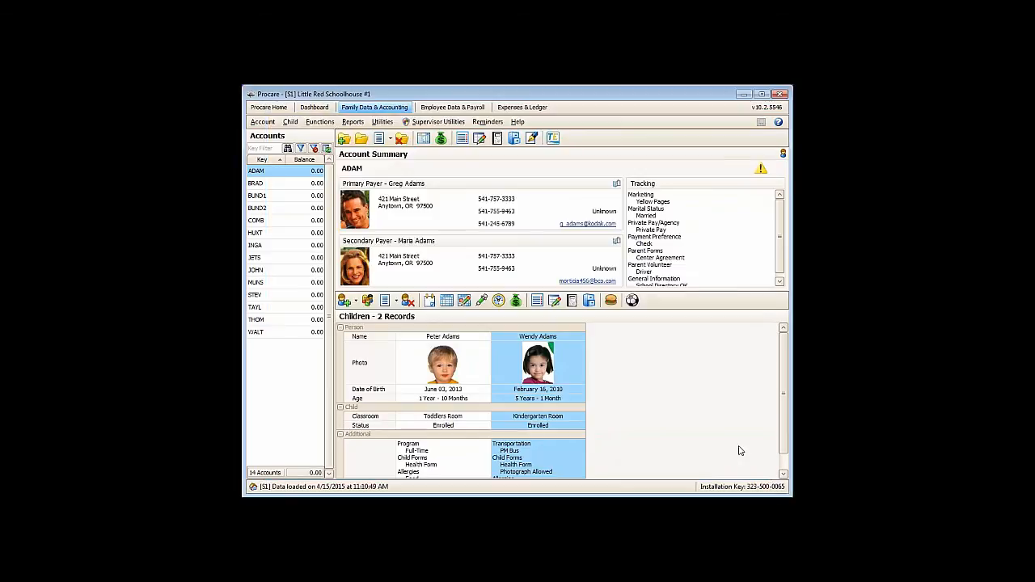
- Open automated contract billing and choose Summer Camp as the contract cycle to process
{"action": "left_click", "coordinate": [315, 123]}
{"action": "mouse_move", "coordinate": [327, 148]}
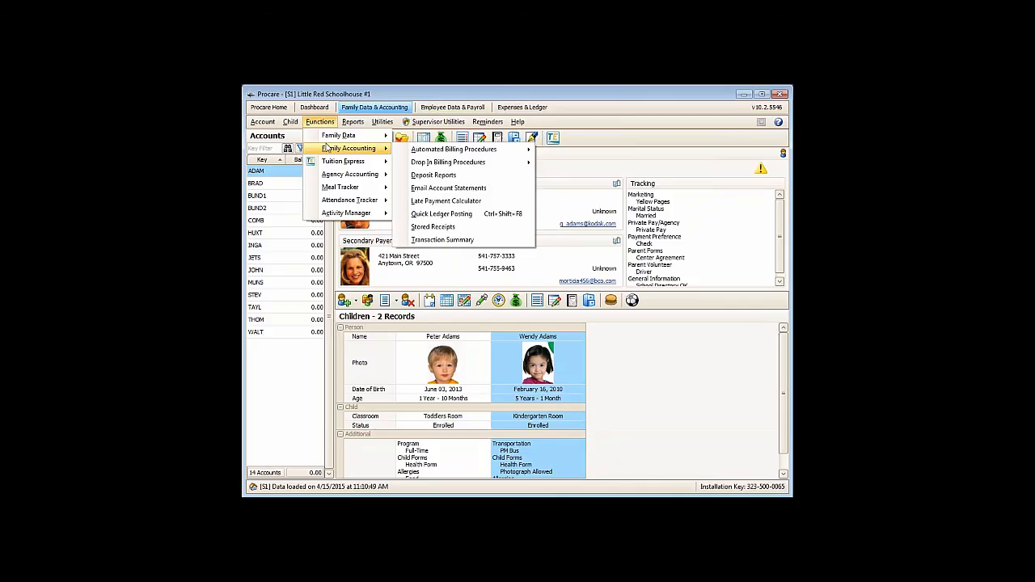
{"action": "mouse_move", "coordinate": [457, 154]}
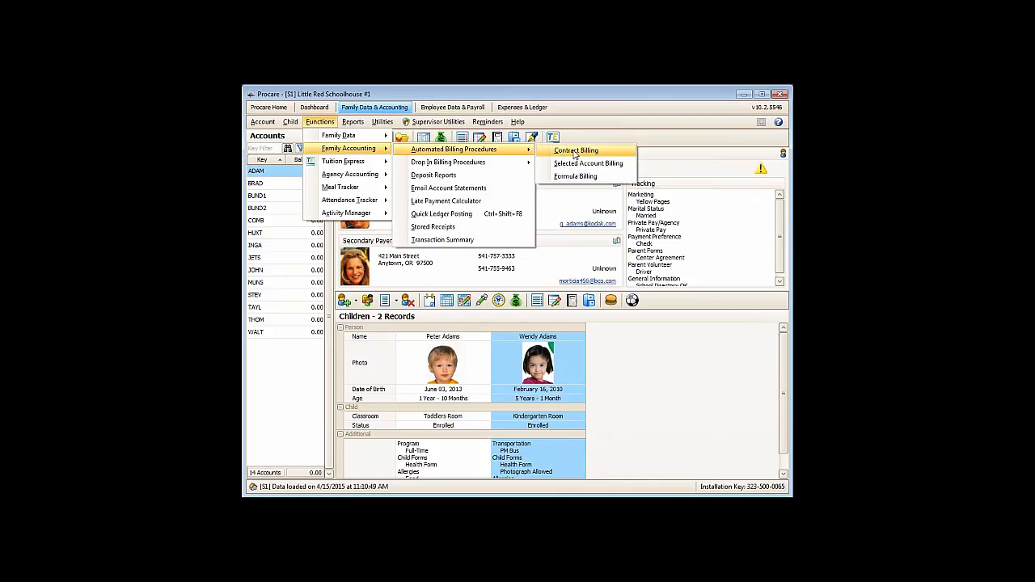
{"action": "left_click", "coordinate": [575, 150]}
{"action": "left_click", "coordinate": [580, 218]}
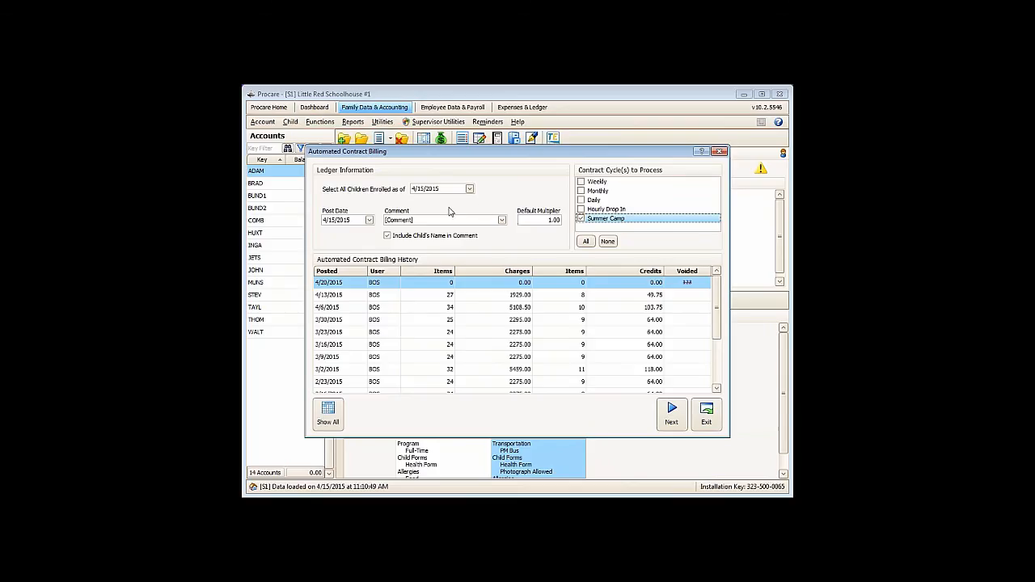
- Set both the billing post date and the children-enrolled-as-of date to 6/29/2015
{"action": "left_click", "coordinate": [369, 220]}
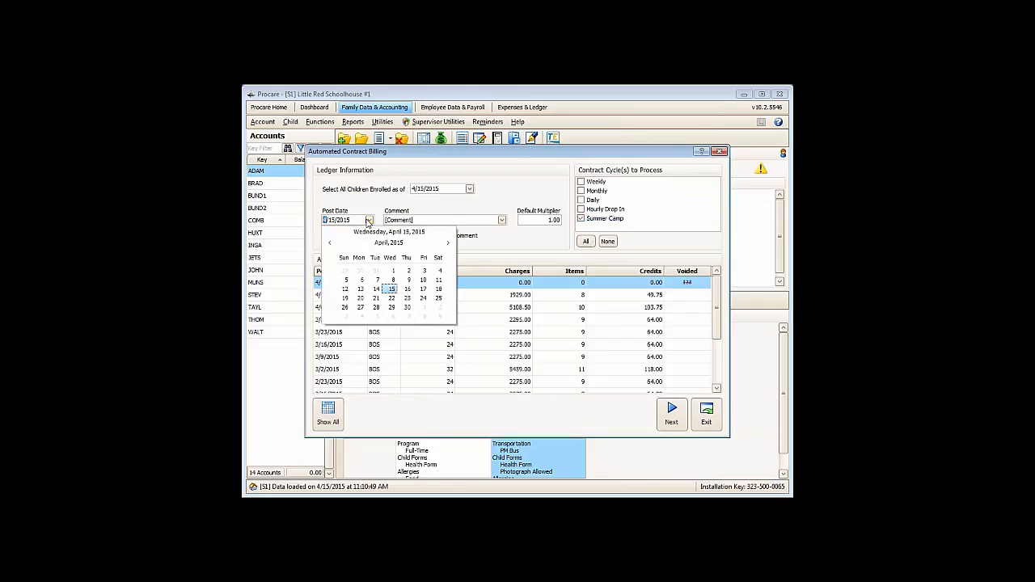
{"action": "left_click", "coordinate": [448, 244]}
{"action": "left_click", "coordinate": [448, 244]}
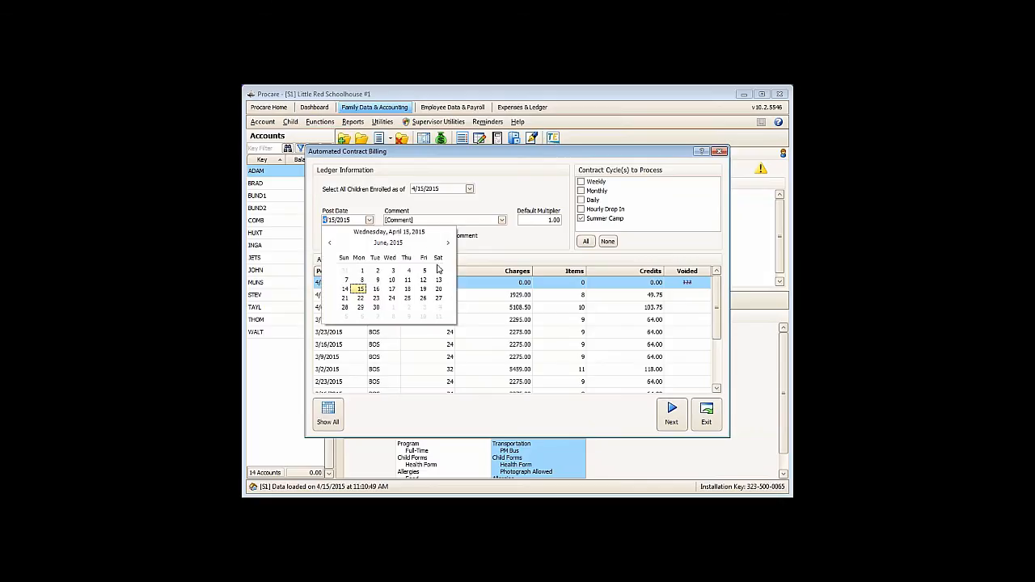
{"action": "left_click", "coordinate": [360, 308]}
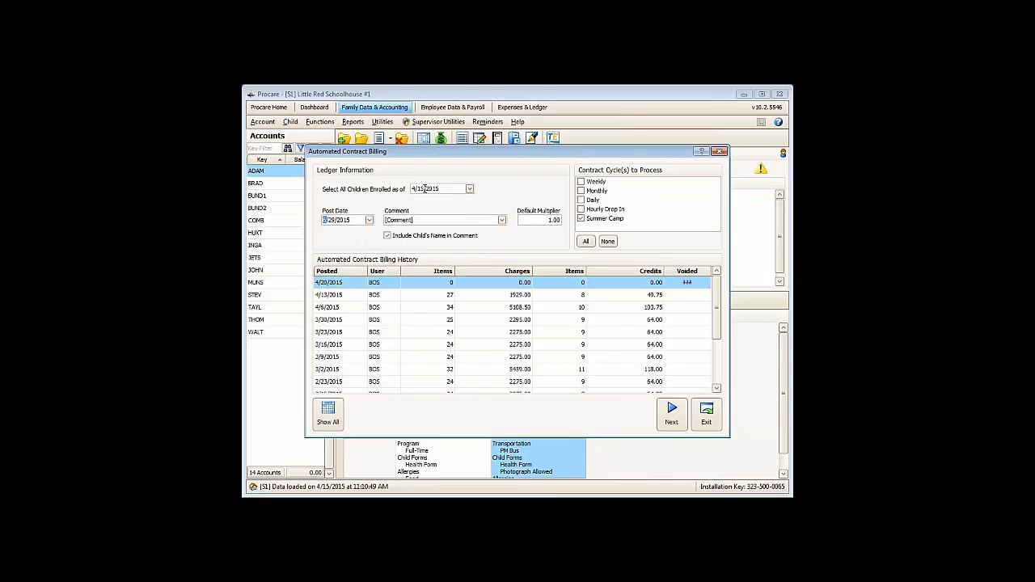
{"action": "left_click", "coordinate": [469, 190]}
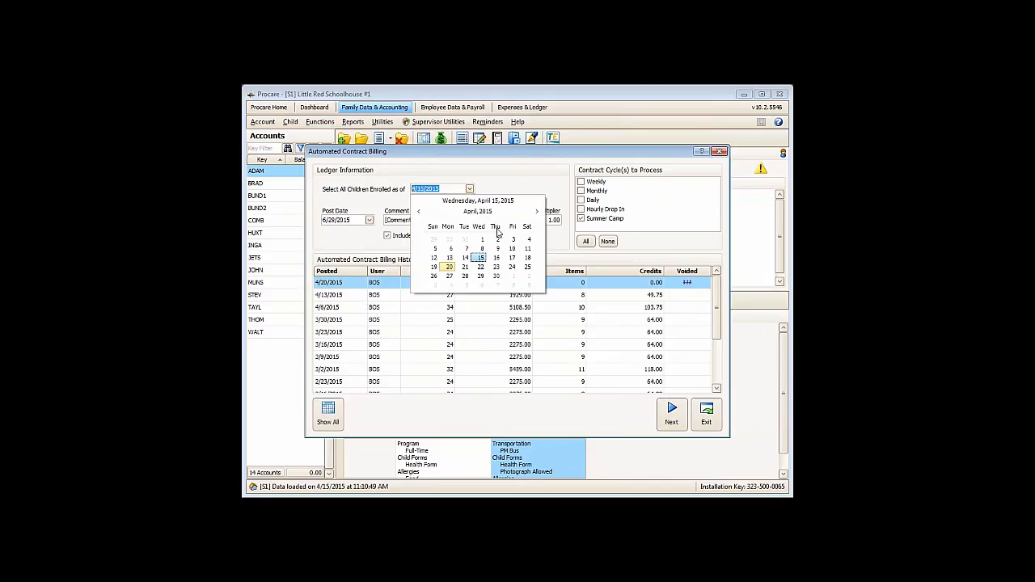
{"action": "left_click", "coordinate": [536, 211]}
{"action": "left_click", "coordinate": [536, 211]}
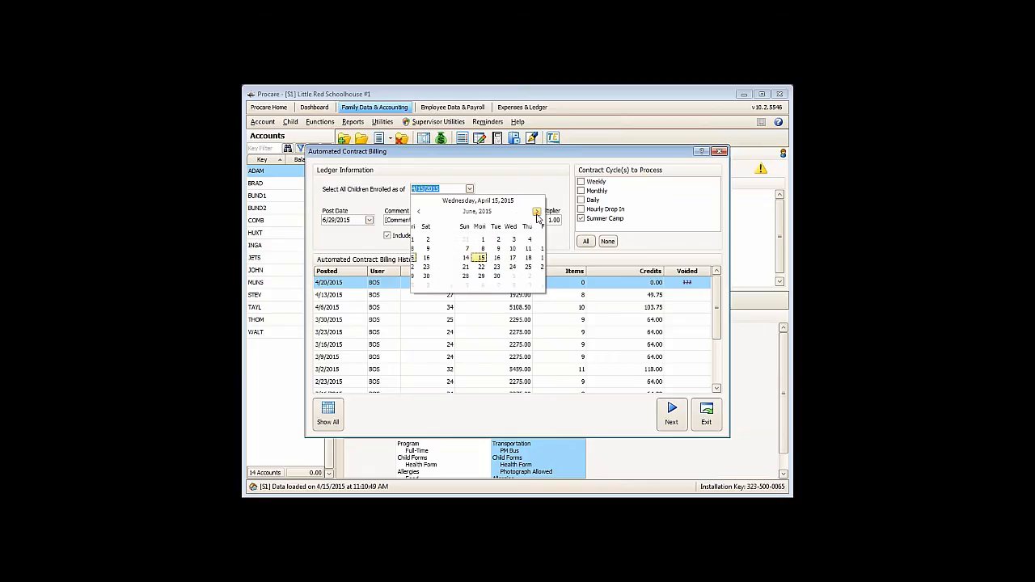
{"action": "left_click", "coordinate": [450, 276]}
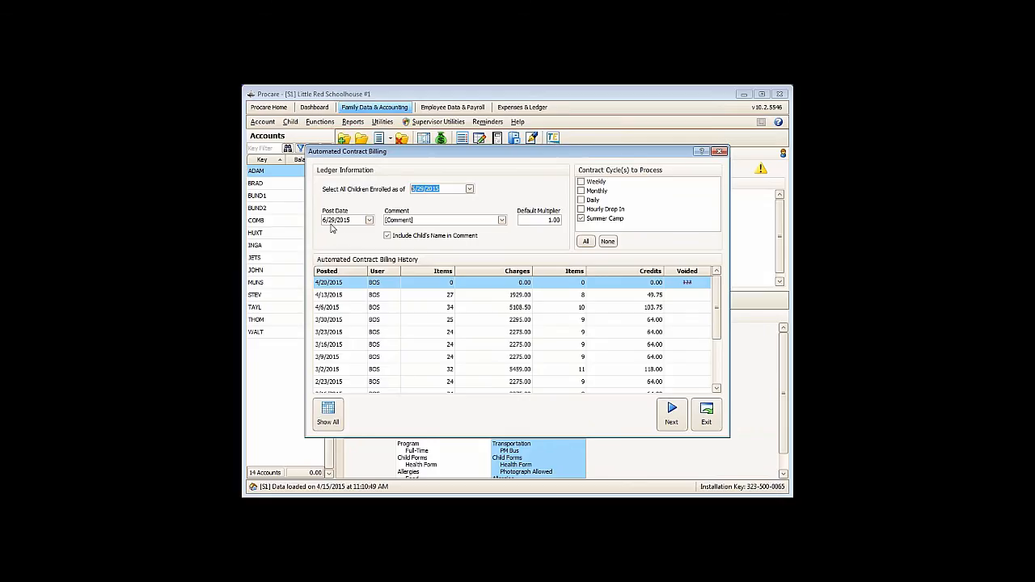
- Load the Summer Camp charges, try the selection boxes, and leave both children's Day Camp All Day charges unmarked
{"action": "left_click", "coordinate": [676, 422]}
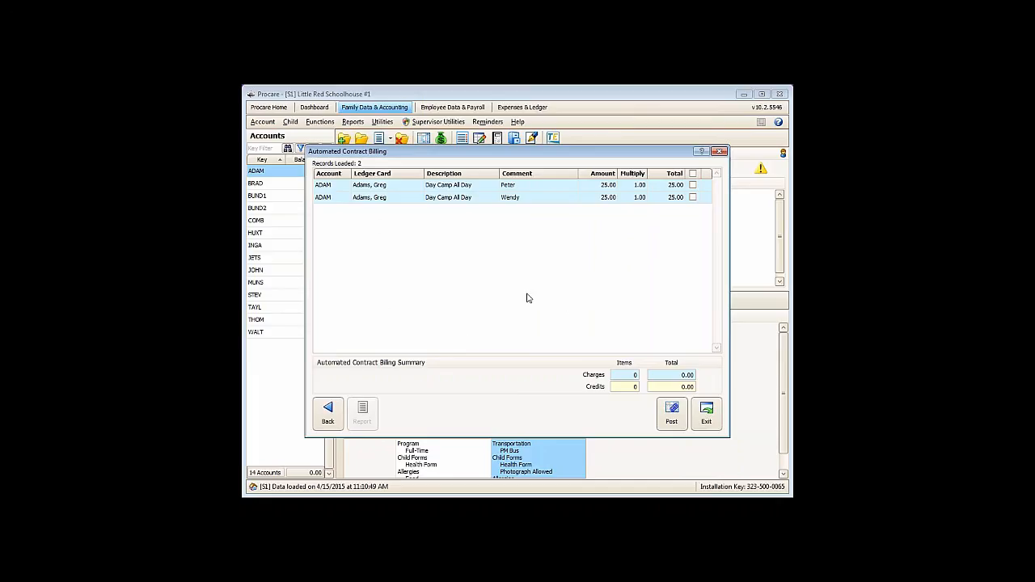
{"action": "left_click", "coordinate": [693, 175]}
{"action": "left_click", "coordinate": [693, 185]}
{"action": "left_click", "coordinate": [692, 198]}
- Try to post the contract billing with no charges marked, and exit the billing window
{"action": "left_click", "coordinate": [672, 414]}
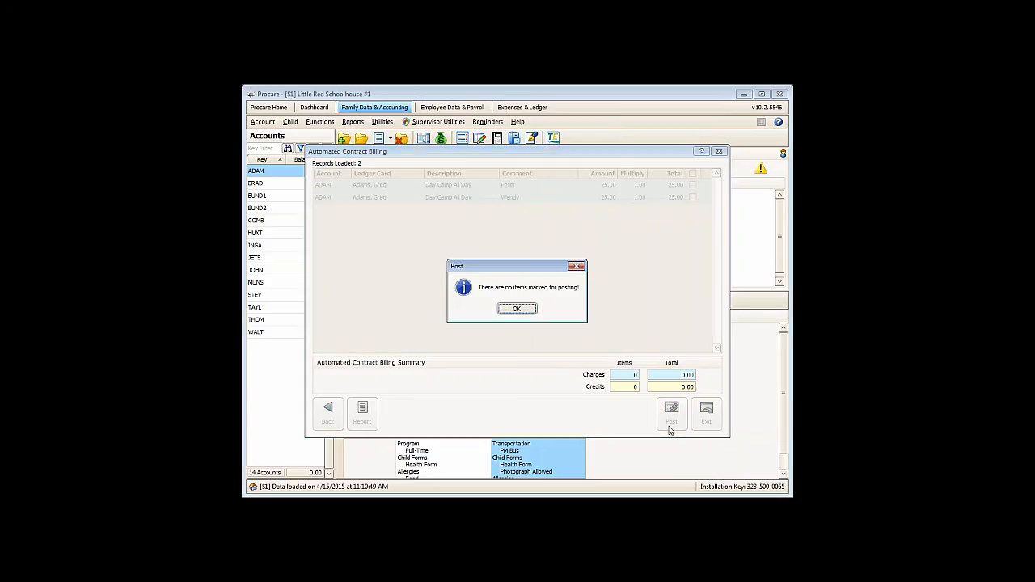
{"action": "left_click", "coordinate": [514, 309]}
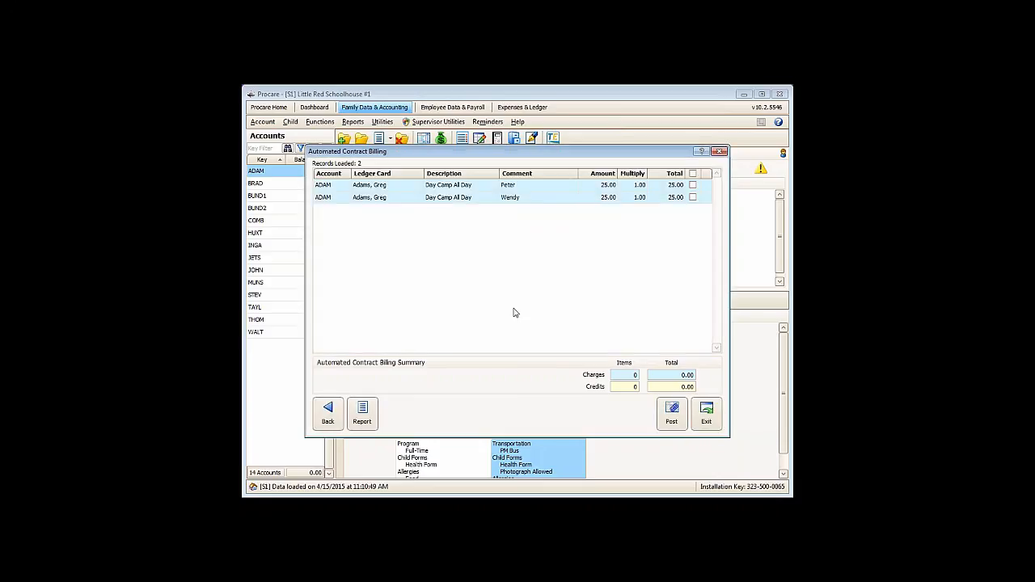
{"action": "left_click", "coordinate": [706, 414]}
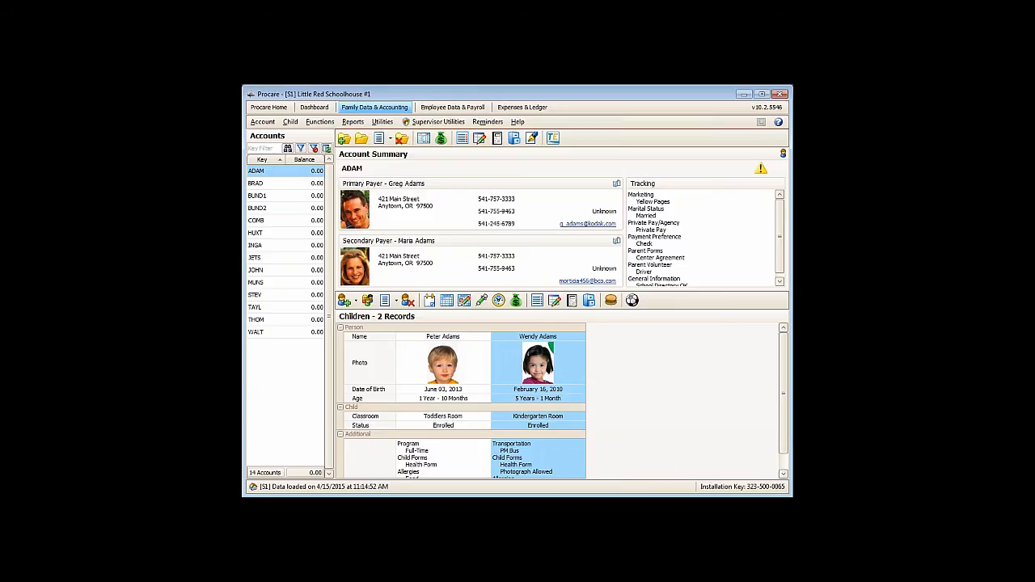
- Open Global Tracking Items from Data Management in the system configuration and move its window aside
{"action": "left_click", "coordinate": [274, 108]}
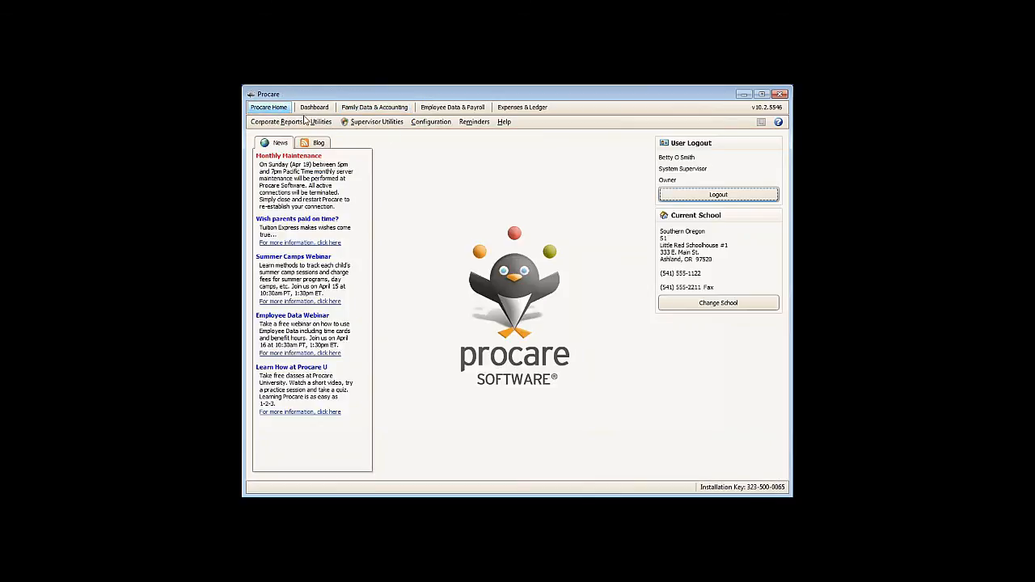
{"action": "left_click", "coordinate": [431, 122]}
{"action": "left_click", "coordinate": [429, 135]}
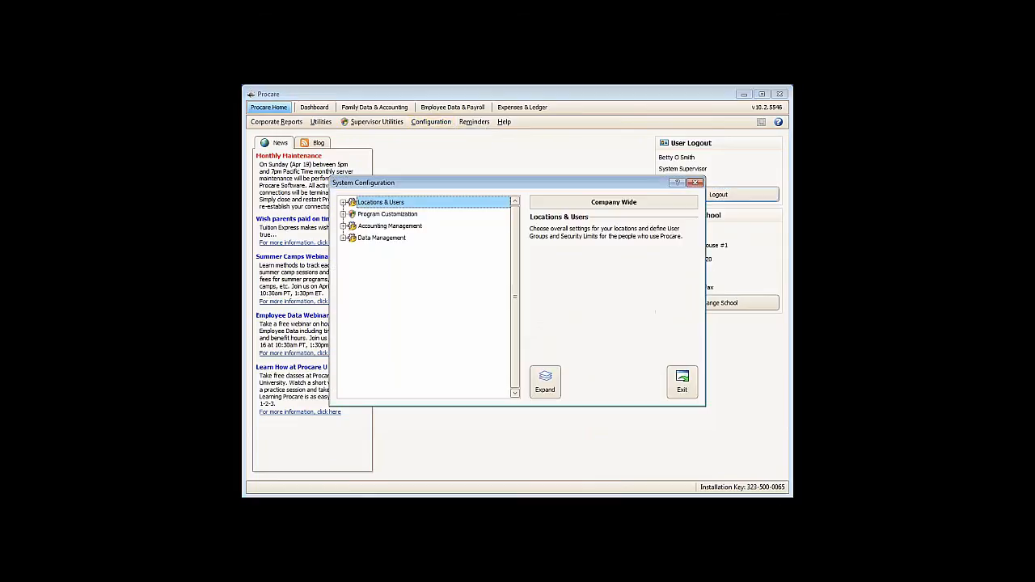
{"action": "left_click", "coordinate": [343, 240]}
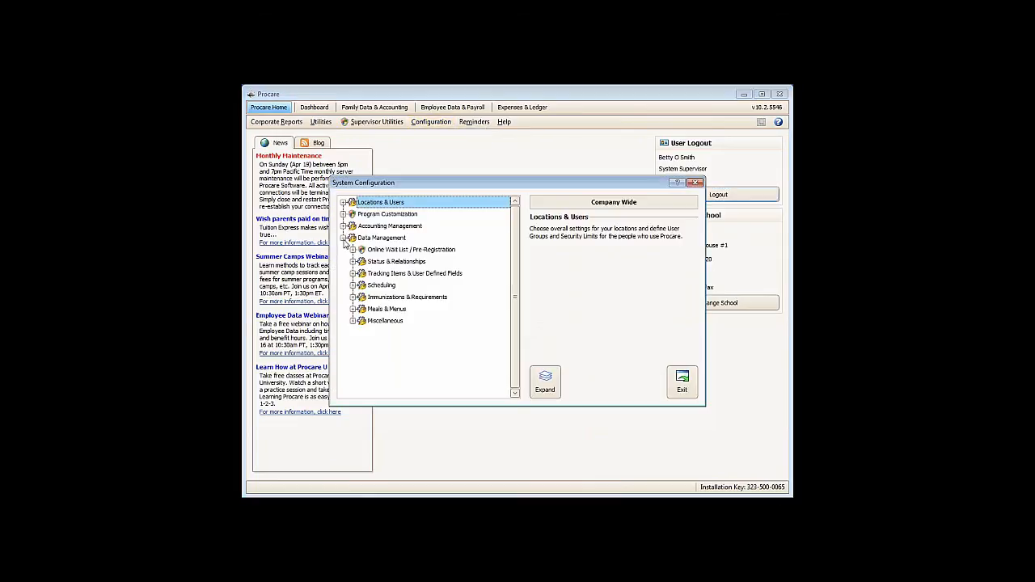
{"action": "left_click", "coordinate": [353, 274]}
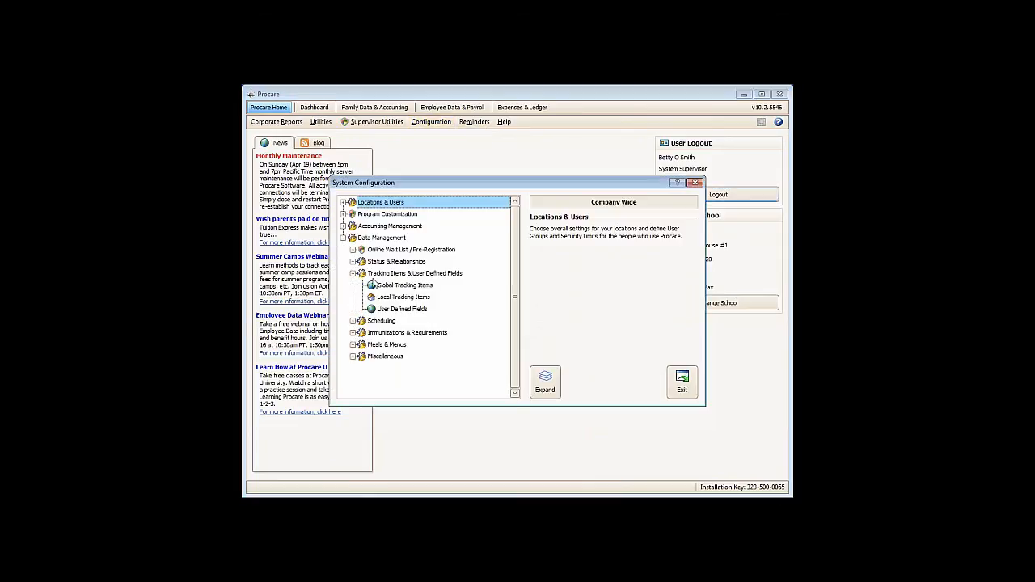
{"action": "left_click", "coordinate": [378, 287]}
{"action": "double_click", "coordinate": [378, 288]}
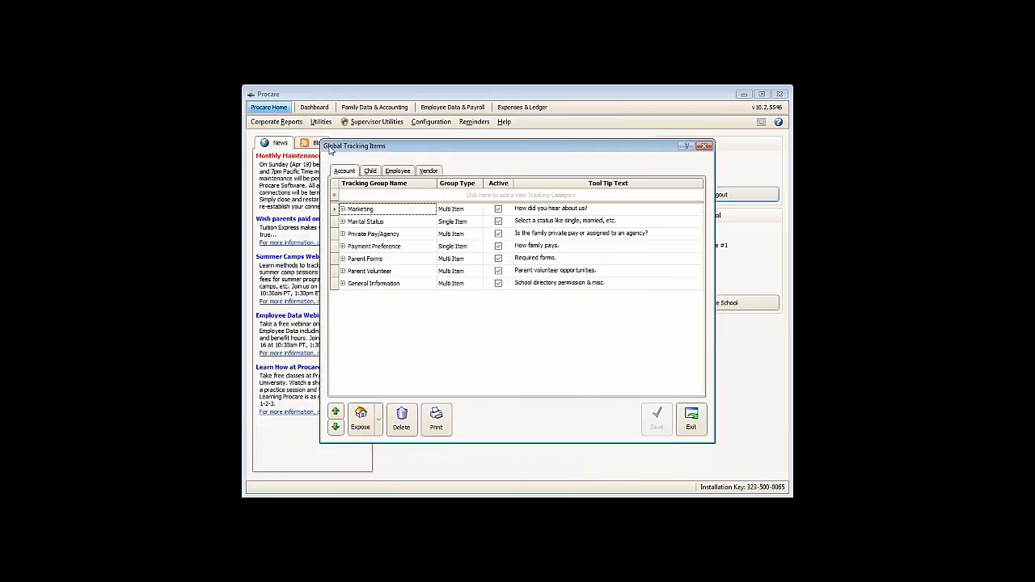
{"action": "left_click_drag", "start_coordinate": [399, 147], "coordinate": [456, 178]}
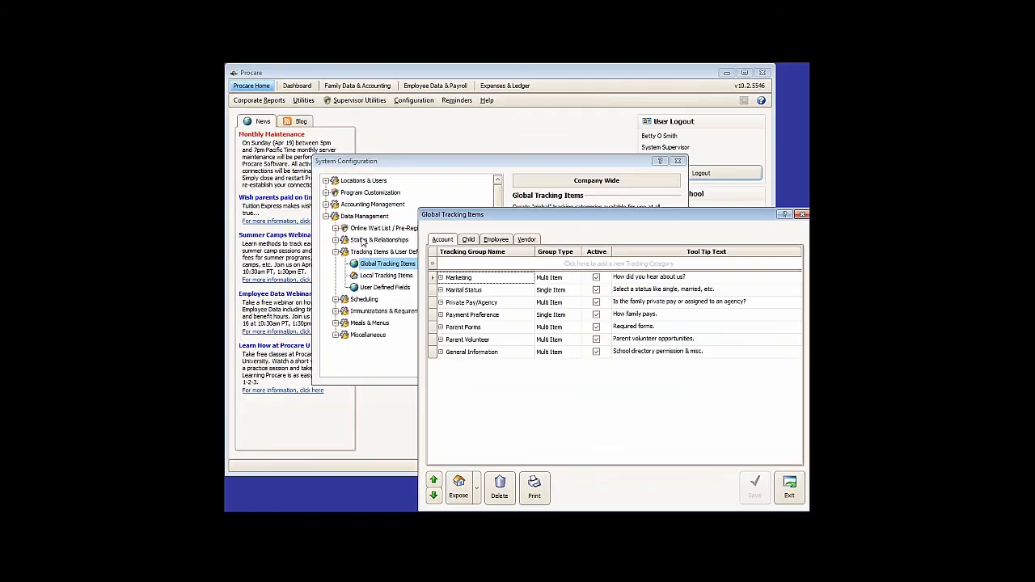
- Show the child tracking groups, expand the Summer Weeks group to examine its weekly items, and highlight the group name
{"action": "left_click", "coordinate": [470, 240]}
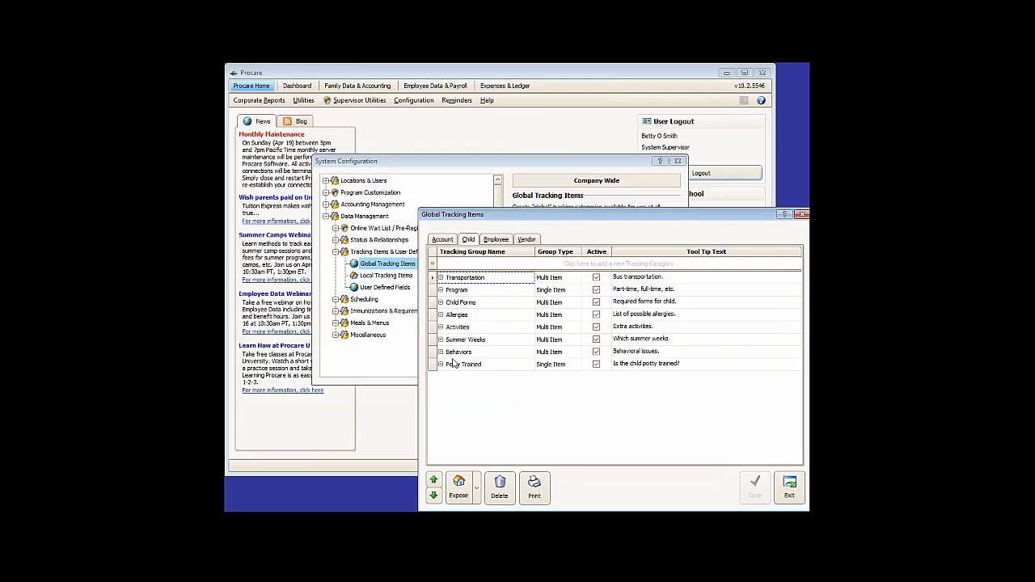
{"action": "left_click", "coordinate": [442, 341]}
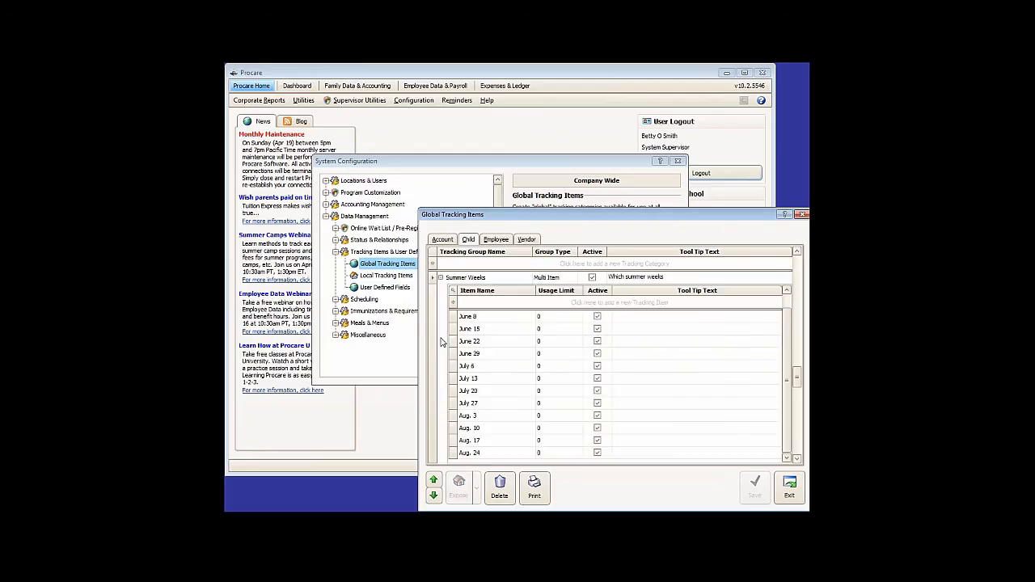
{"action": "left_click", "coordinate": [489, 278]}
{"action": "left_click_drag", "start_coordinate": [489, 278], "coordinate": [449, 283]}
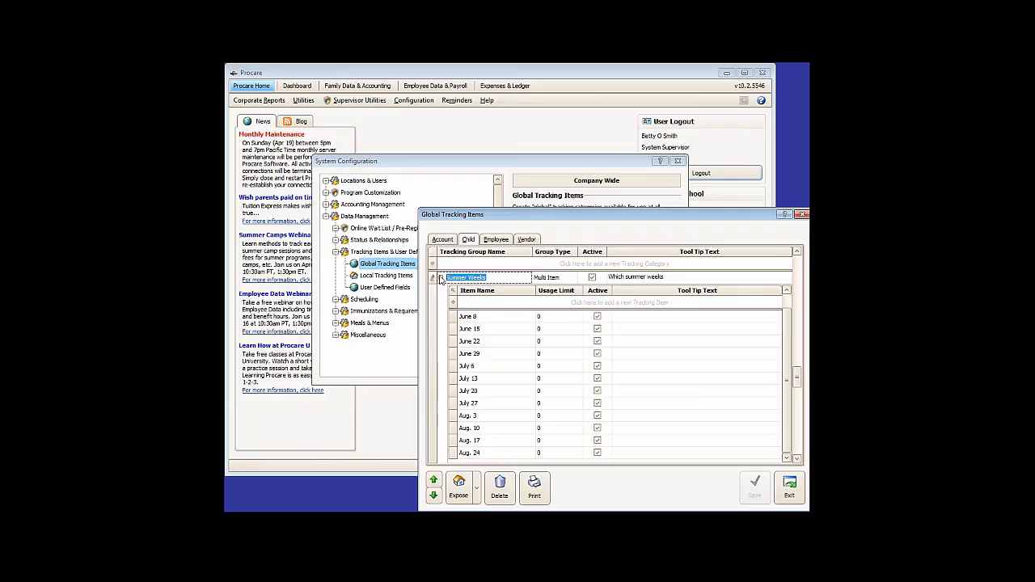
- Rename the June 1 item in the Summer Weeks tracking group as June 1 AM
{"action": "left_click", "coordinate": [489, 320]}
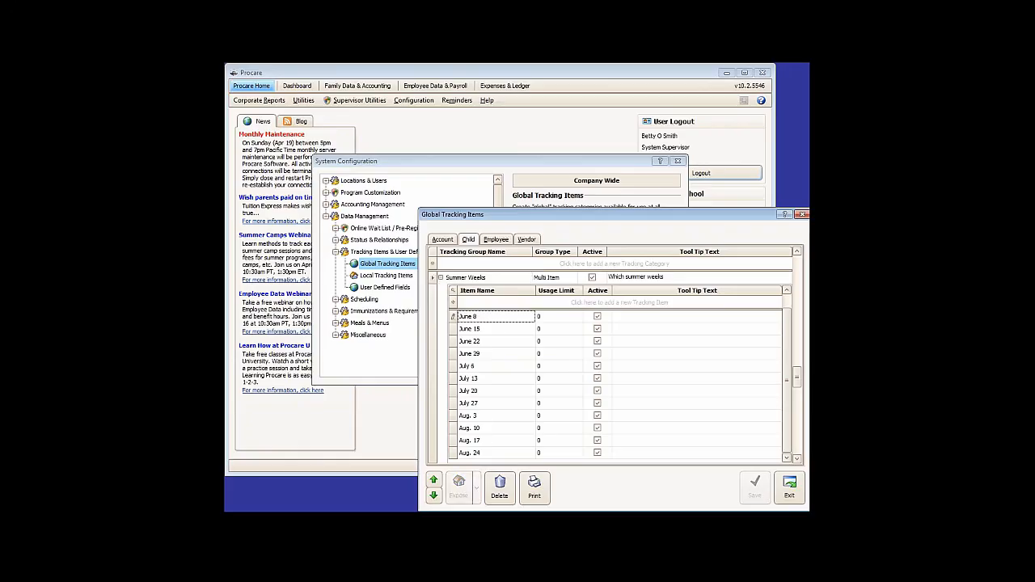
{"action": "left_click", "coordinate": [479, 305]}
{"action": "scroll", "coordinate": [777, 358], "scroll_direction": "up", "scroll_amount": 1}
{"action": "left_click", "coordinate": [509, 319]}
{"action": "type", "text": "AM"}
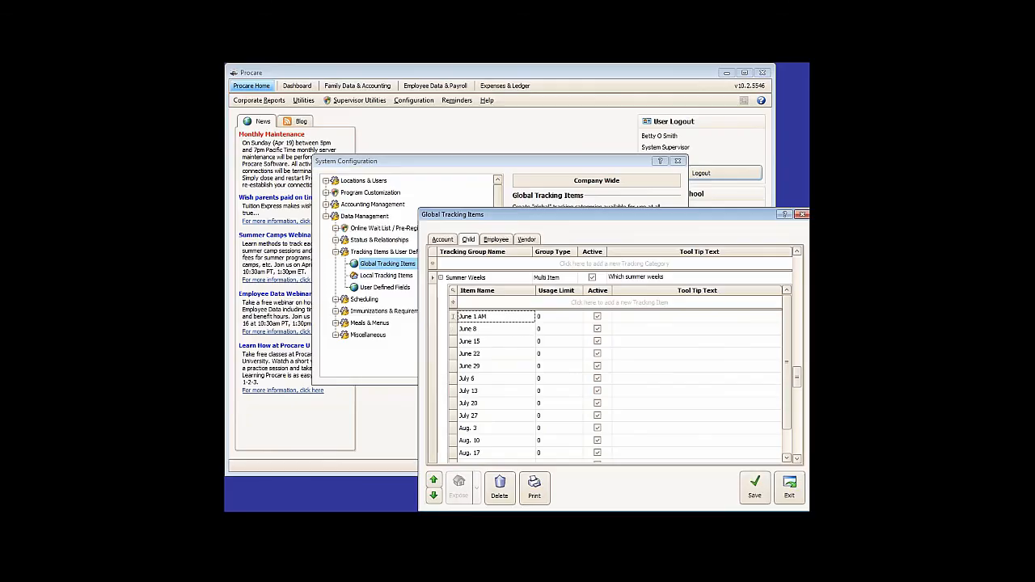
- Add a new item named June 1 All Day to the Summer Weeks group and save the tracking items
{"action": "left_click", "coordinate": [509, 303]}
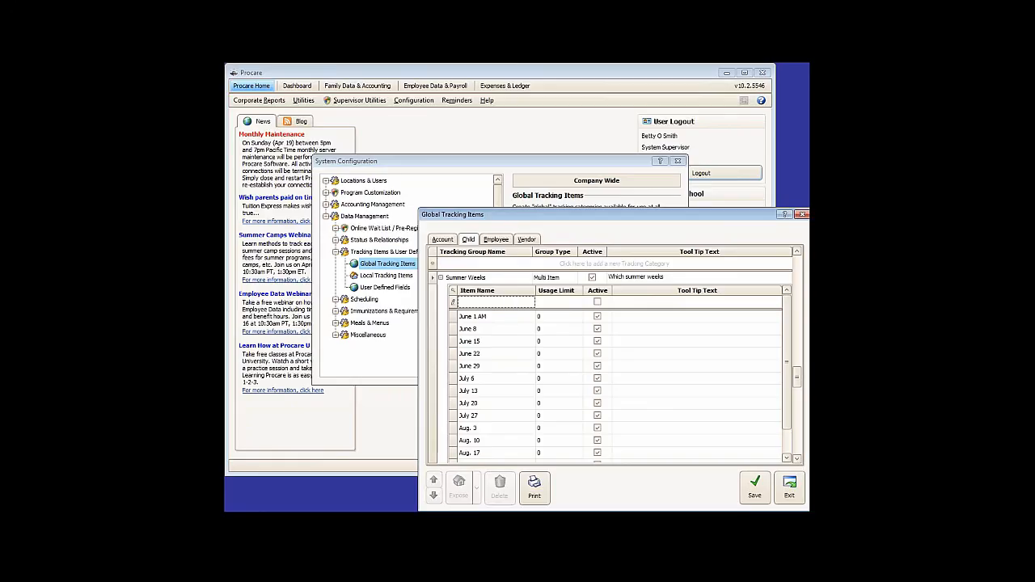
{"action": "type", "text": "June 1 All Day"}
{"action": "left_click", "coordinate": [755, 485]}
- Move the June 1 All Day item up to directly below June 1 AM, and exit the tracking items without saving the reordering
{"action": "left_click", "coordinate": [787, 419]}
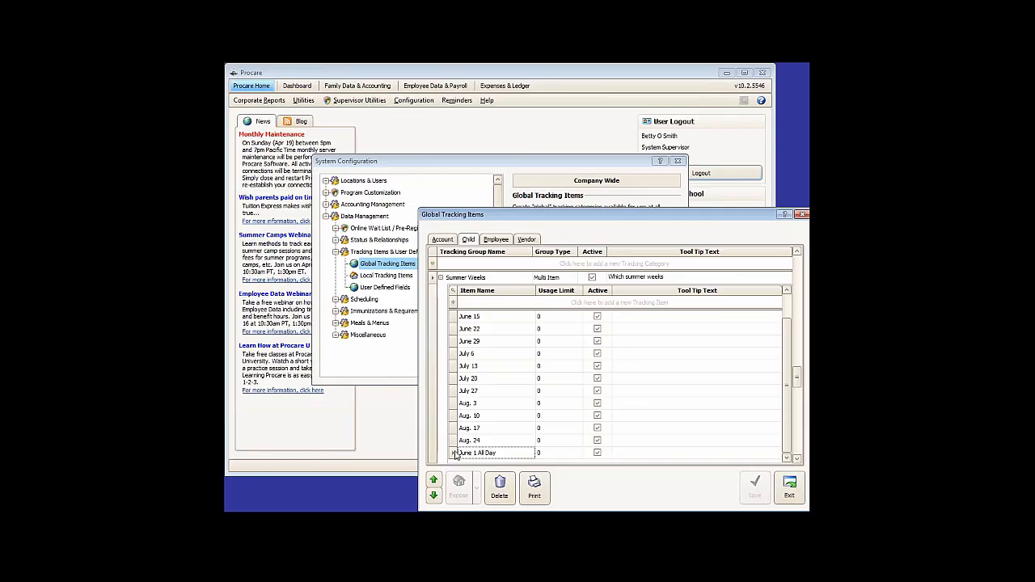
{"action": "left_click", "coordinate": [435, 482]}
{"action": "left_click", "coordinate": [435, 482]}
{"action": "left_click", "coordinate": [434, 482]}
{"action": "left_click", "coordinate": [435, 482]}
{"action": "left_click", "coordinate": [434, 482]}
{"action": "left_click", "coordinate": [435, 482]}
{"action": "left_click", "coordinate": [435, 482]}
{"action": "left_click", "coordinate": [434, 483]}
{"action": "left_click", "coordinate": [434, 482]}
{"action": "left_click", "coordinate": [435, 482]}
{"action": "left_click", "coordinate": [435, 482]}
{"action": "left_click", "coordinate": [435, 482]}
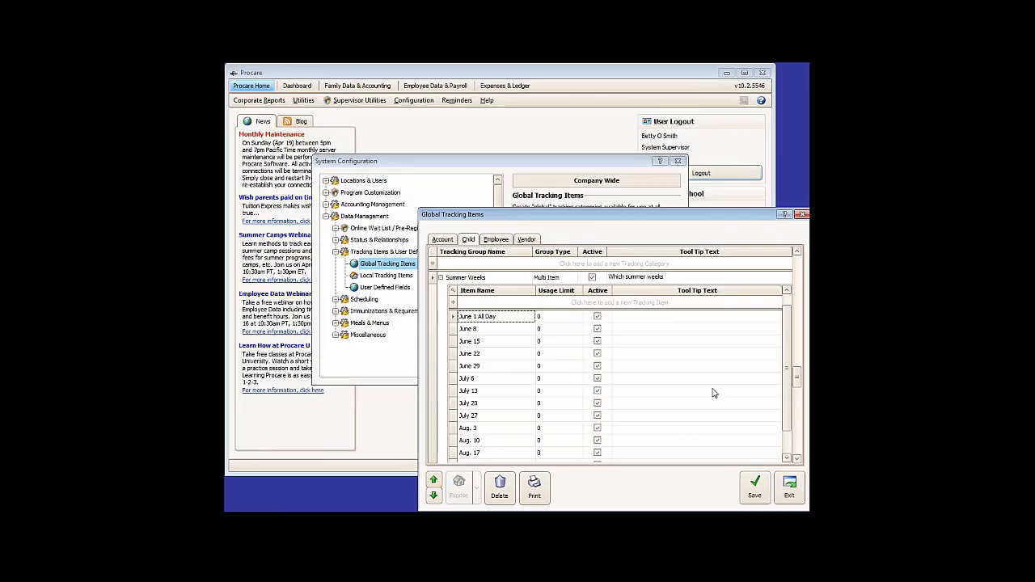
{"action": "left_click", "coordinate": [779, 318]}
{"action": "left_click", "coordinate": [786, 290]}
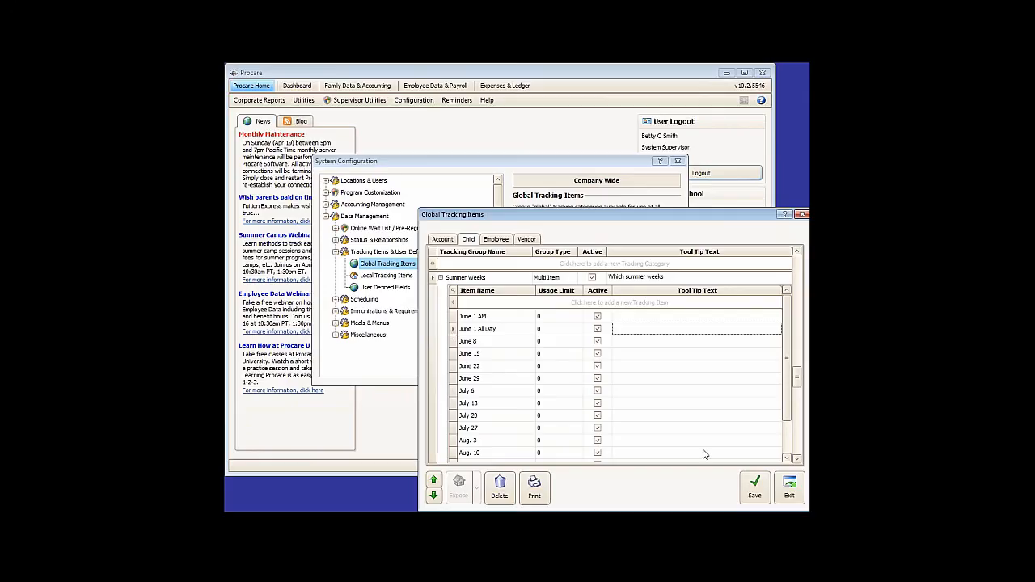
{"action": "left_click", "coordinate": [790, 495]}
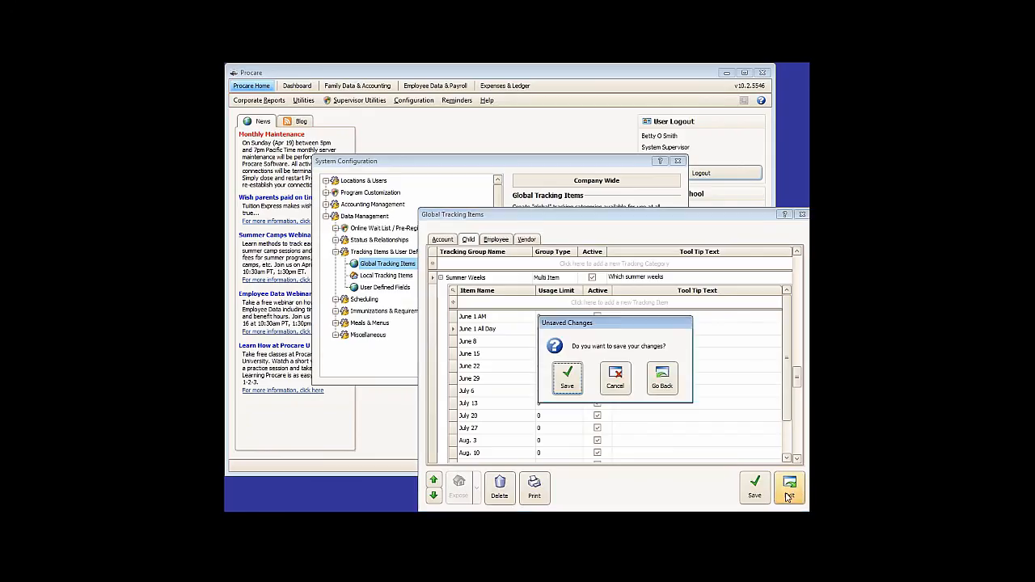
{"action": "left_click", "coordinate": [627, 386]}
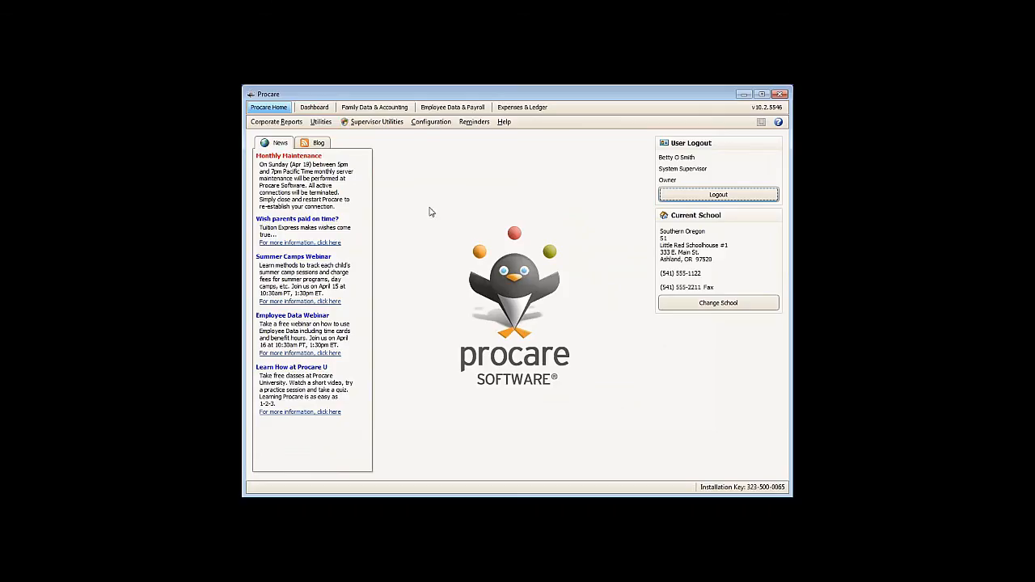
- In Family Data & Accounting, select the second account's School Age child and show that child's schedules
{"action": "left_click", "coordinate": [401, 113]}
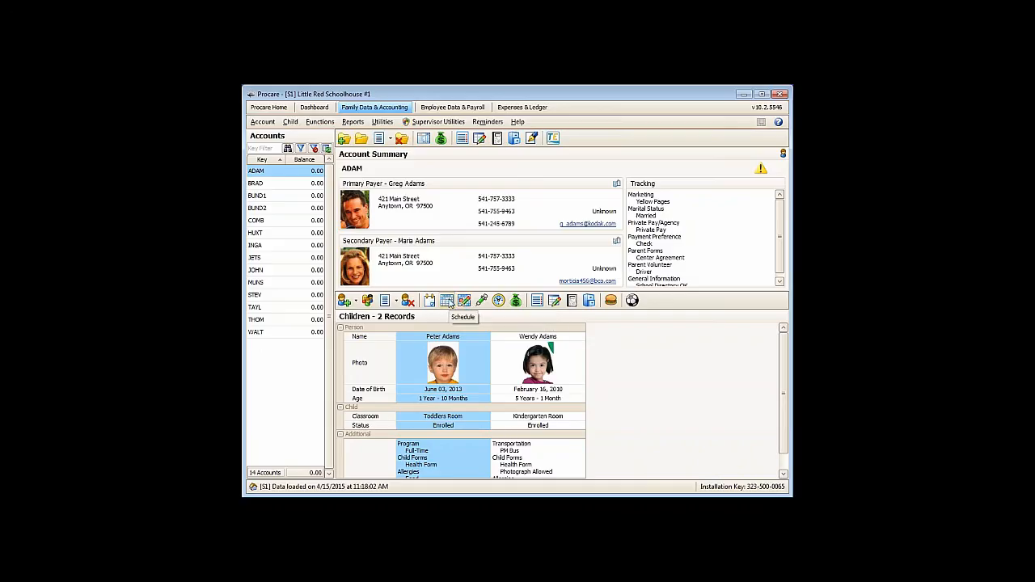
{"action": "left_click", "coordinate": [268, 185]}
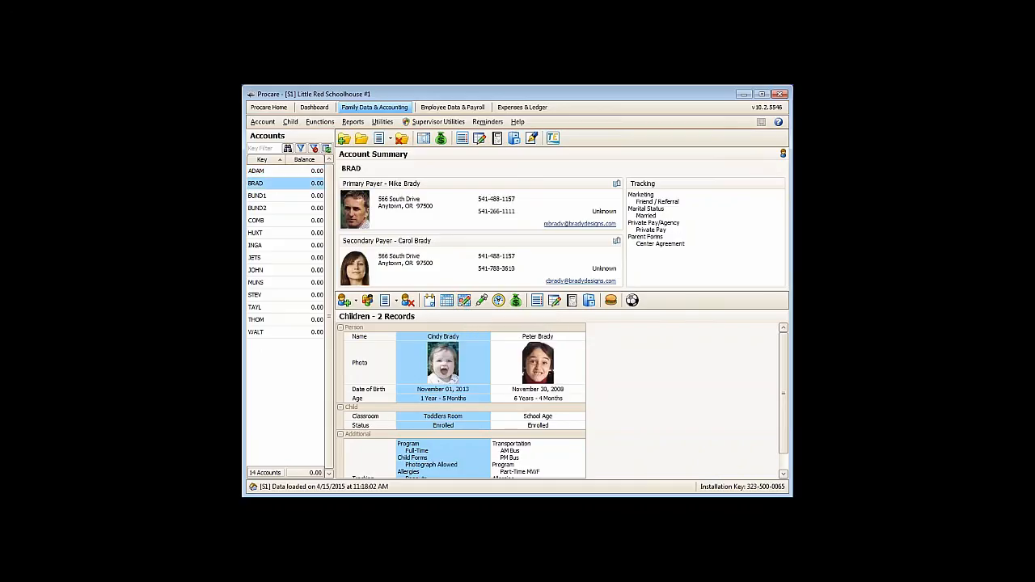
{"action": "left_click", "coordinate": [520, 365]}
{"action": "left_click", "coordinate": [447, 301]}
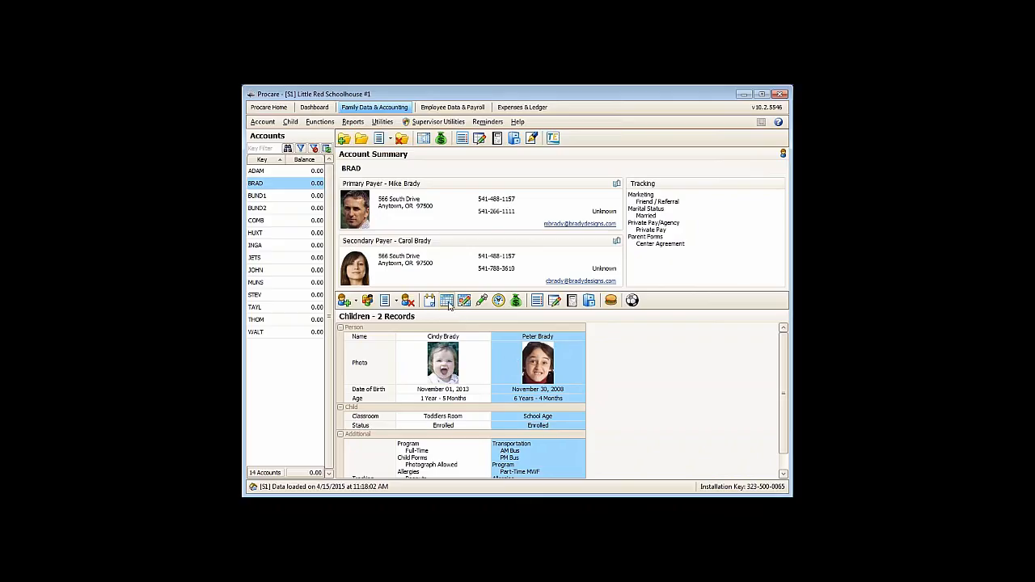
- Compare the start and end dates of the child's Day Camp AM and Day Camp All Day schedules, and exit the schedule list
{"action": "left_click", "coordinate": [436, 281]}
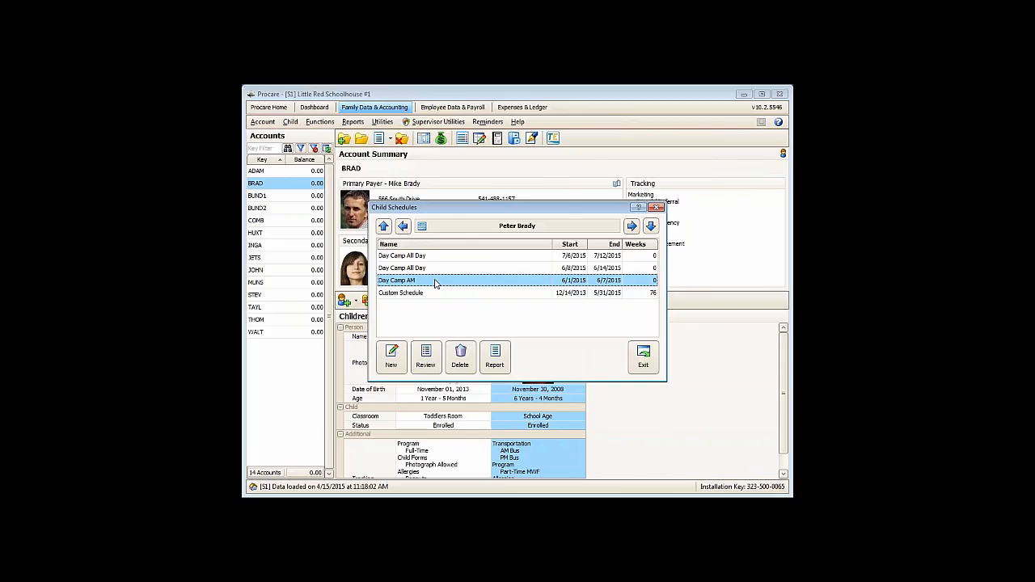
{"action": "left_click", "coordinate": [425, 268]}
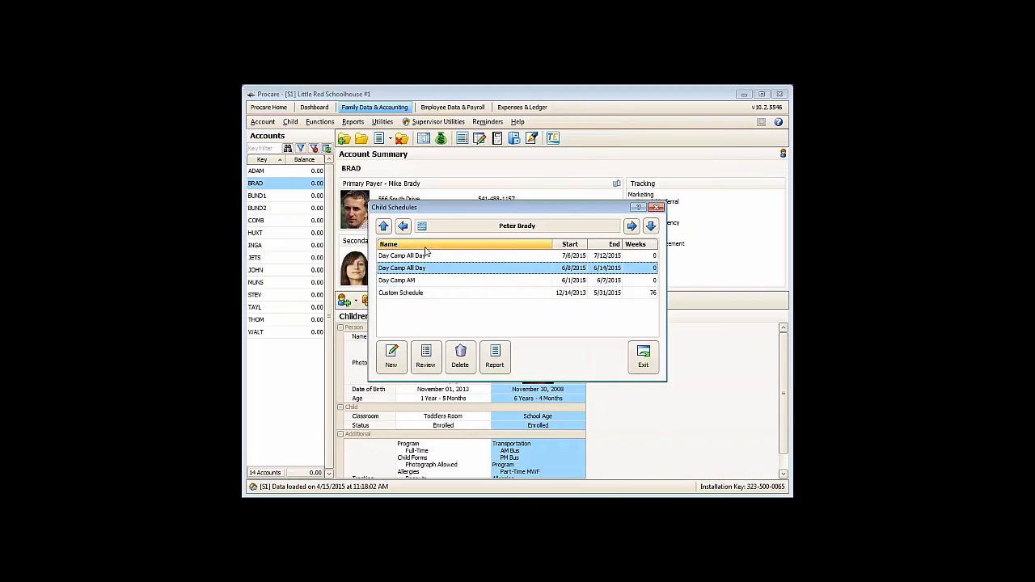
{"action": "left_click", "coordinate": [420, 256]}
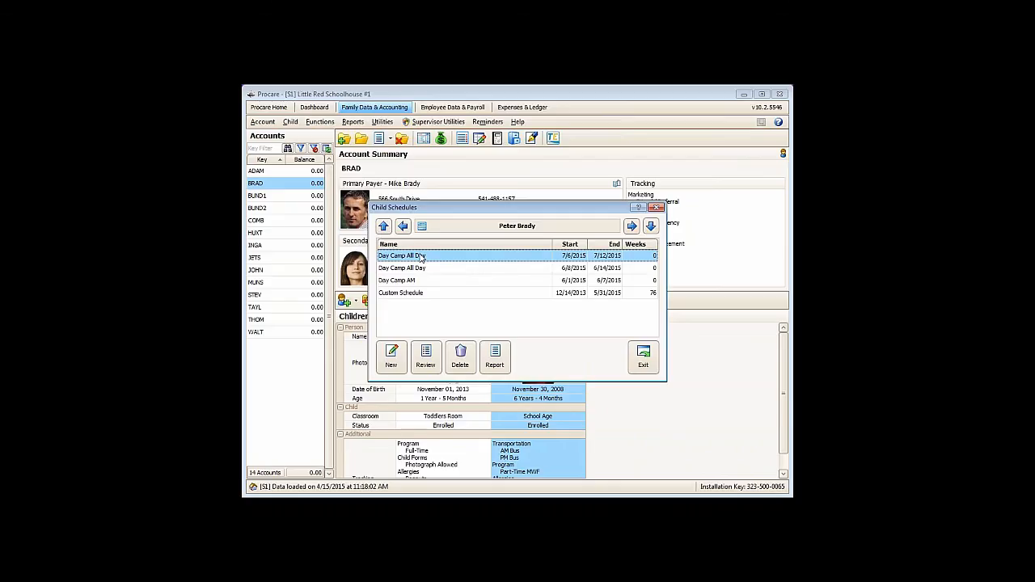
{"action": "left_click", "coordinate": [424, 280]}
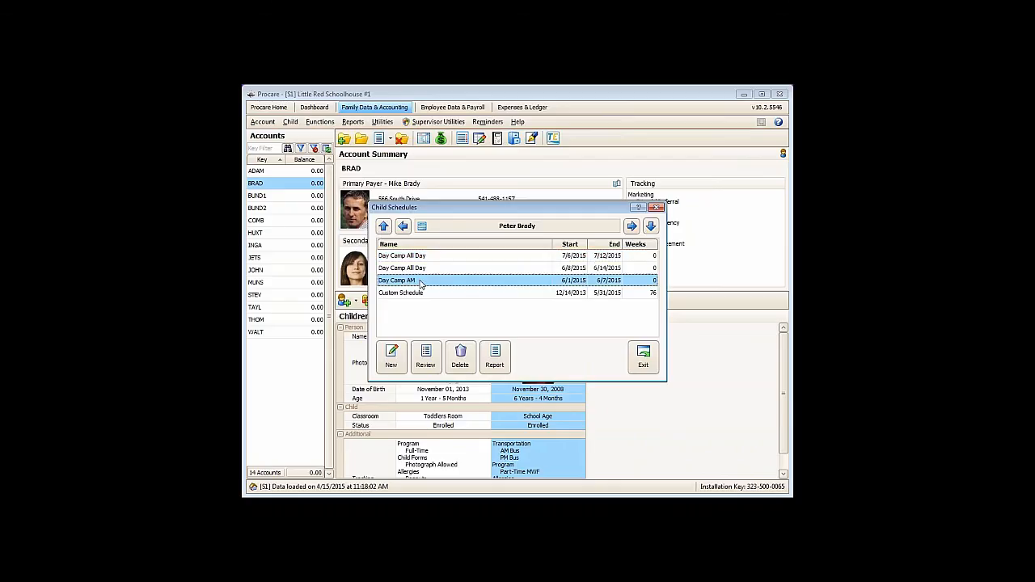
{"action": "left_click", "coordinate": [429, 268]}
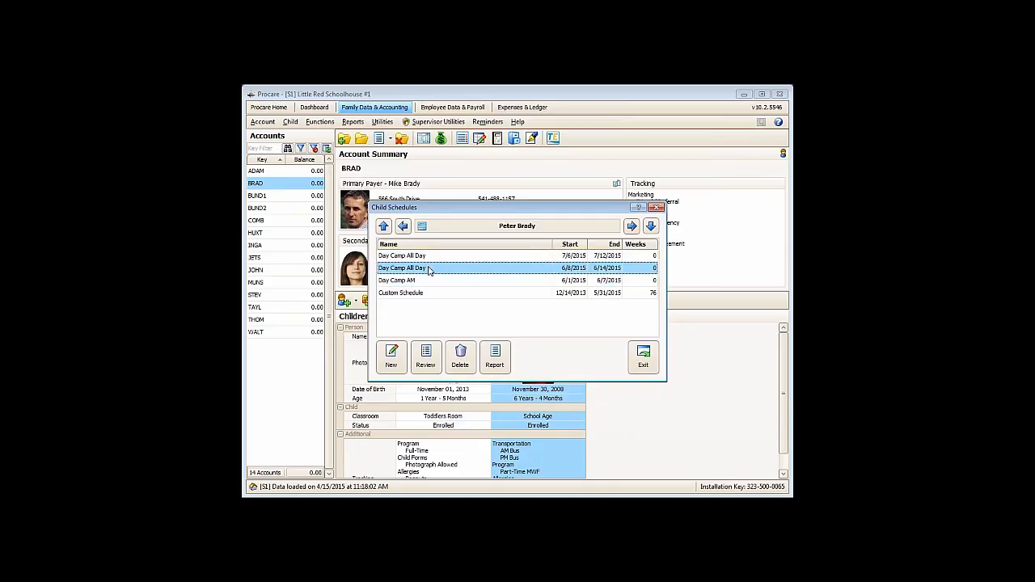
{"action": "left_click", "coordinate": [425, 282]}
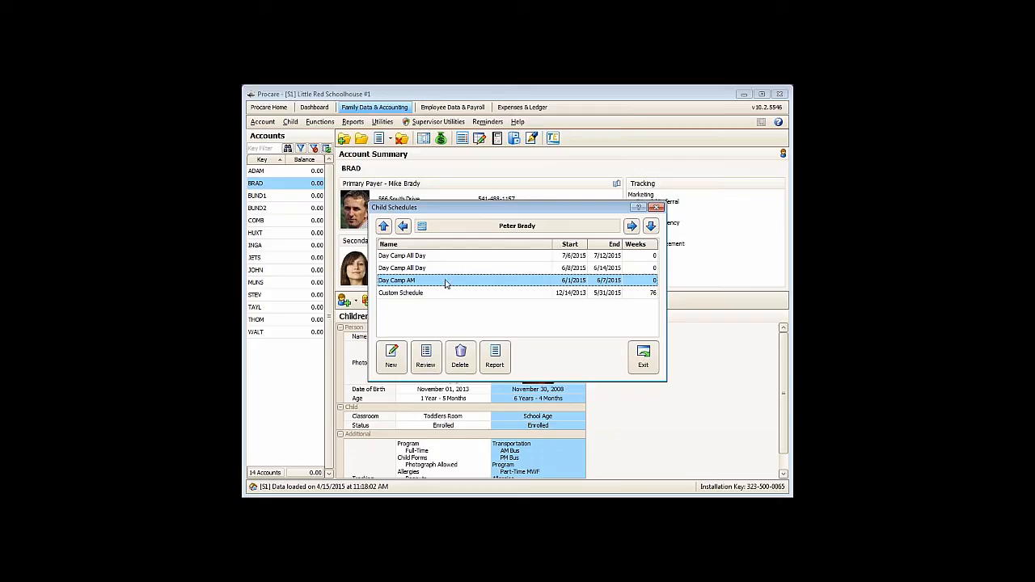
{"action": "left_click", "coordinate": [561, 273]}
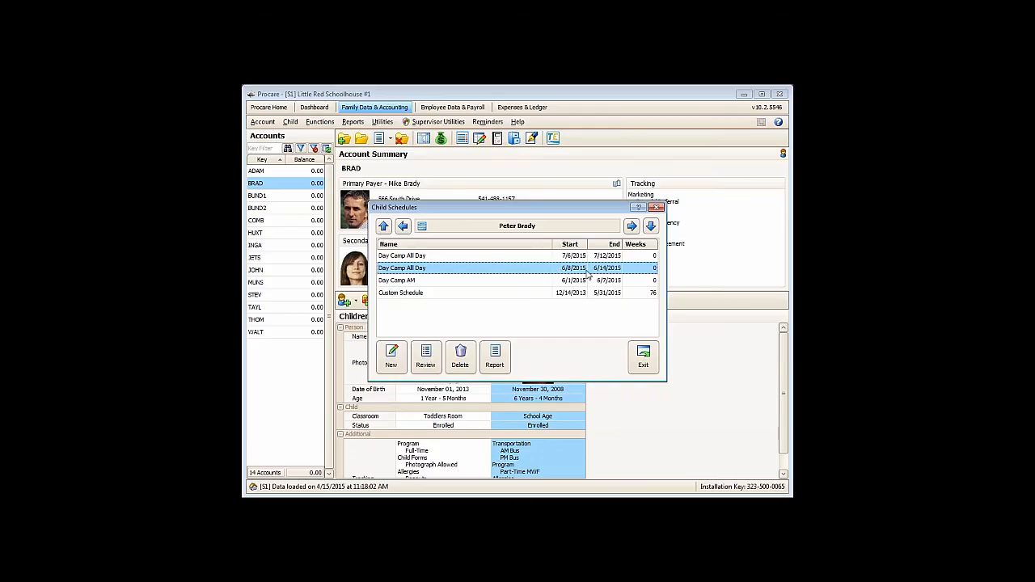
{"action": "left_click", "coordinate": [574, 281]}
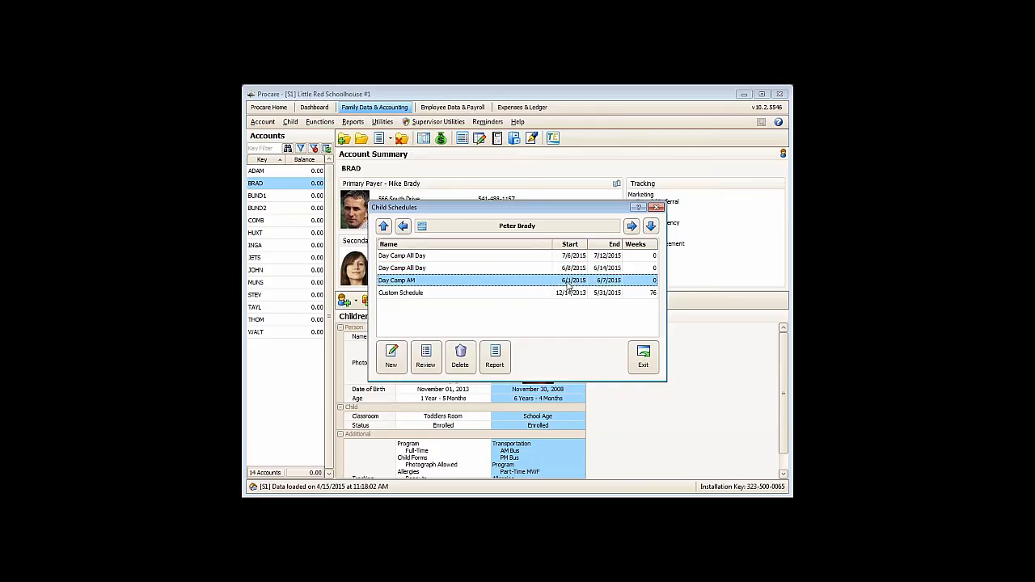
{"action": "left_click", "coordinate": [563, 272]}
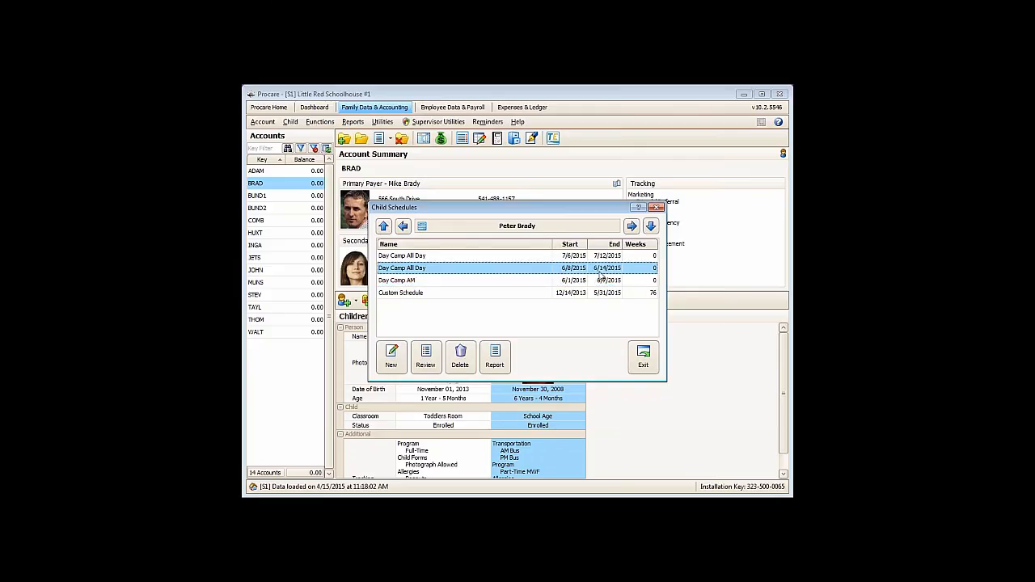
{"action": "left_click", "coordinate": [558, 256]}
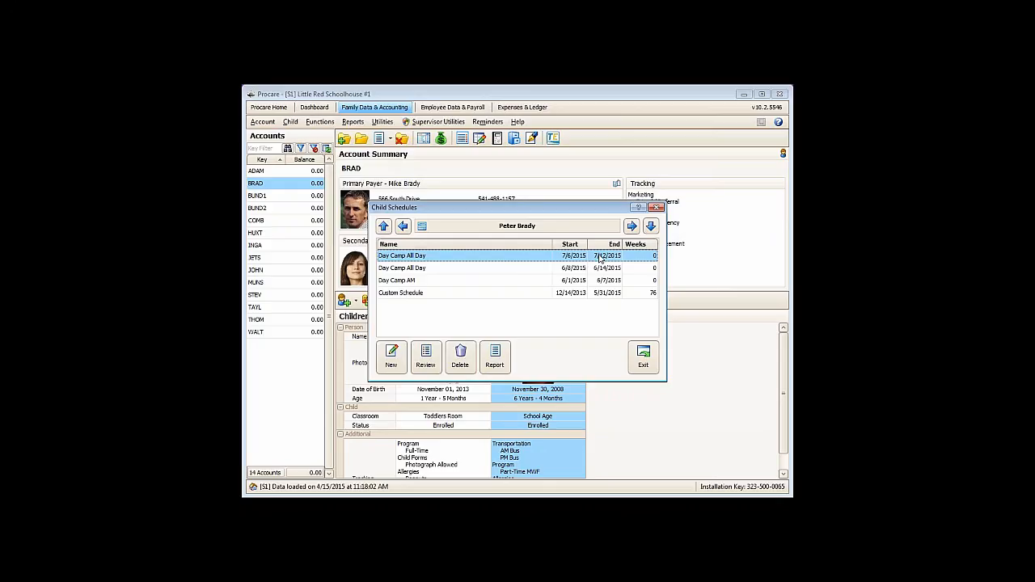
{"action": "left_click", "coordinate": [644, 354]}
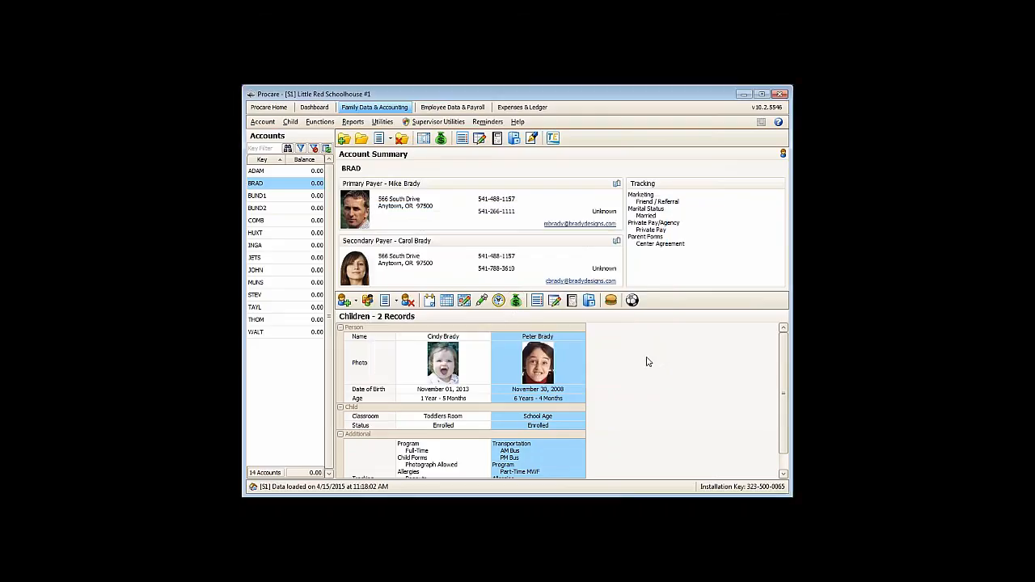
- Open the School Age child's billing box and examine the contract for each future schedule, leaving 6/8/2015 - 6/14/2015 selected
{"action": "left_click", "coordinate": [515, 301]}
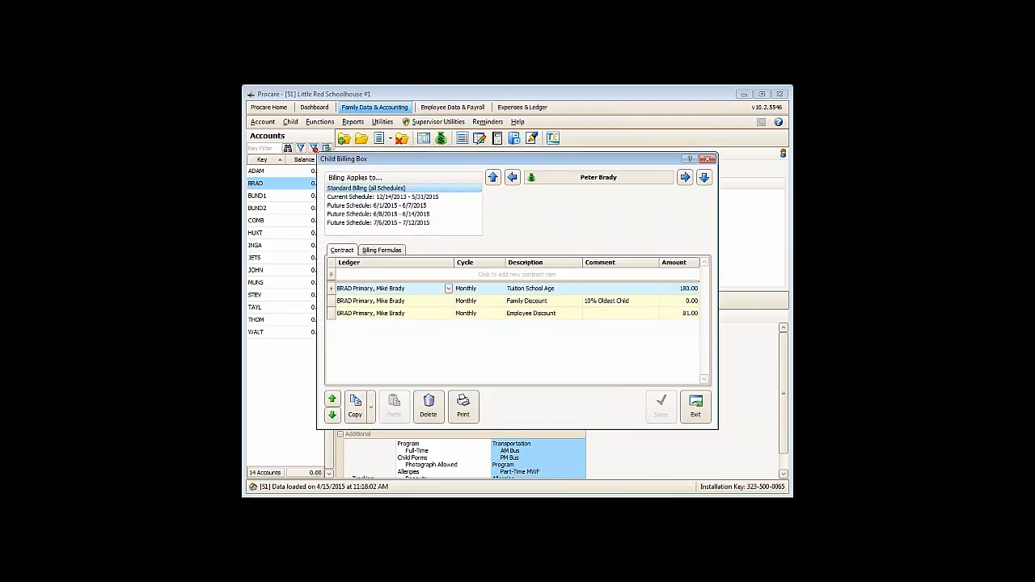
{"action": "left_click", "coordinate": [394, 223]}
{"action": "left_click", "coordinate": [384, 215]}
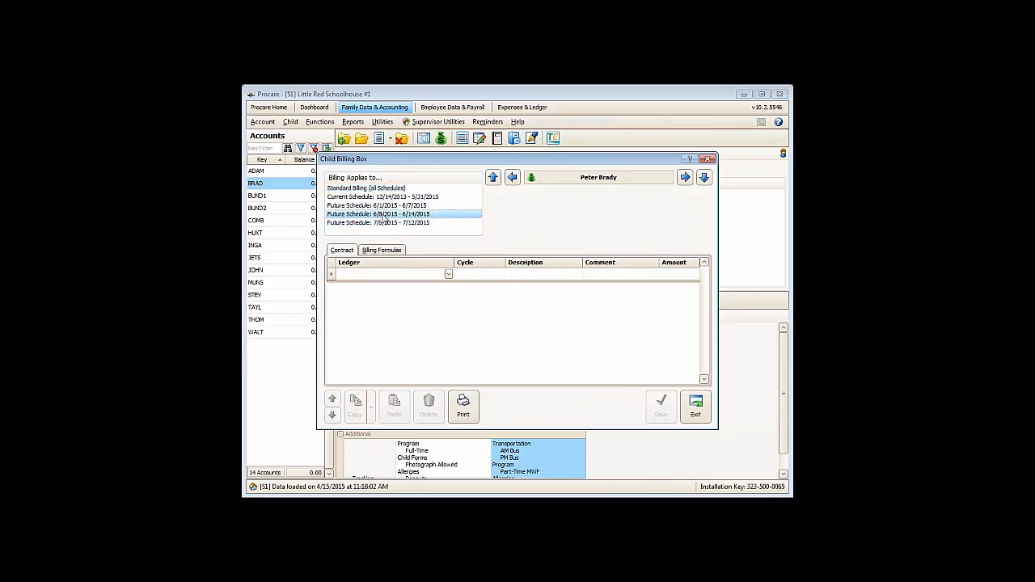
{"action": "left_click", "coordinate": [380, 206]}
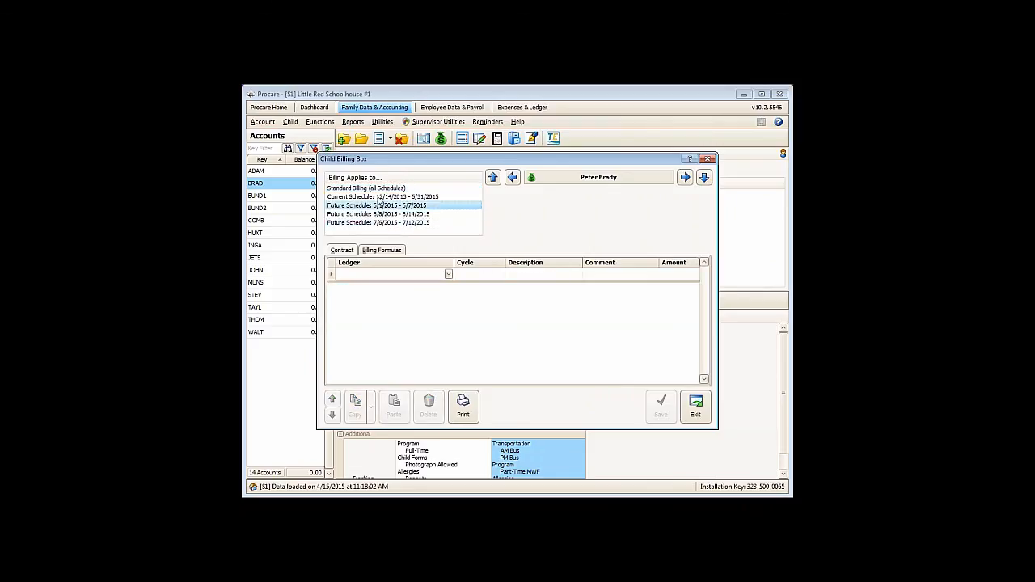
{"action": "left_click", "coordinate": [378, 215]}
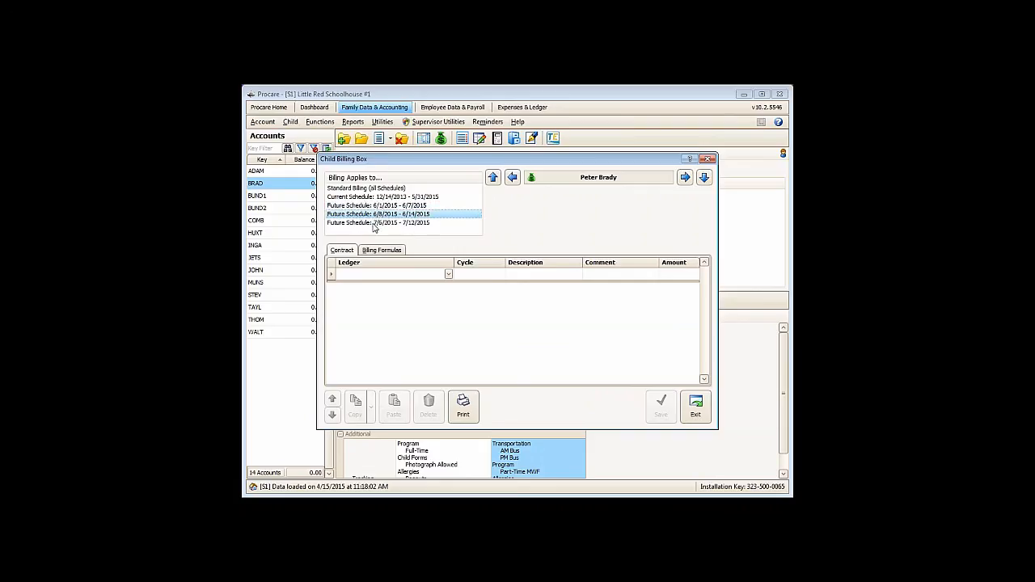
{"action": "left_click", "coordinate": [375, 225]}
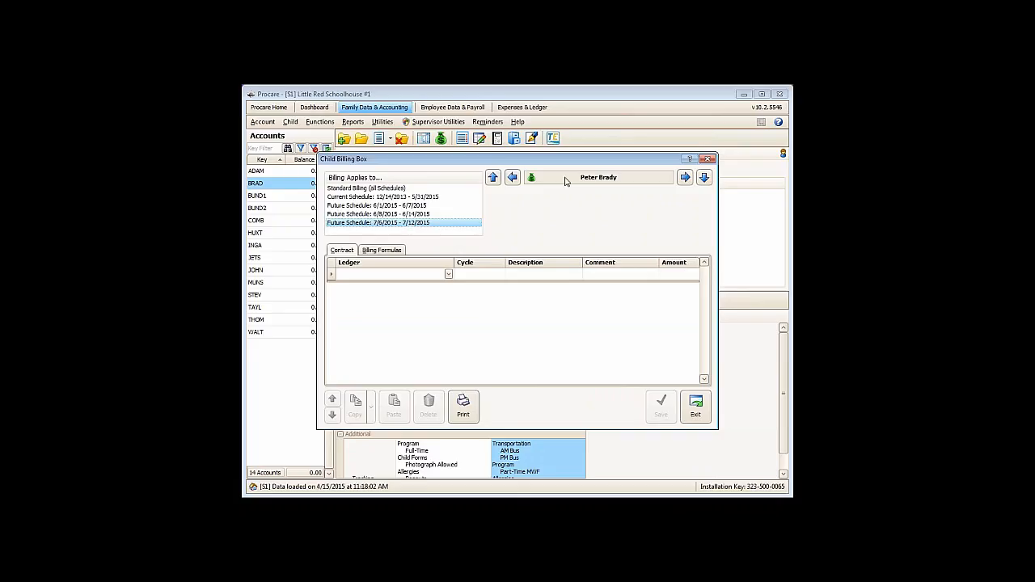
{"action": "left_click", "coordinate": [435, 216]}
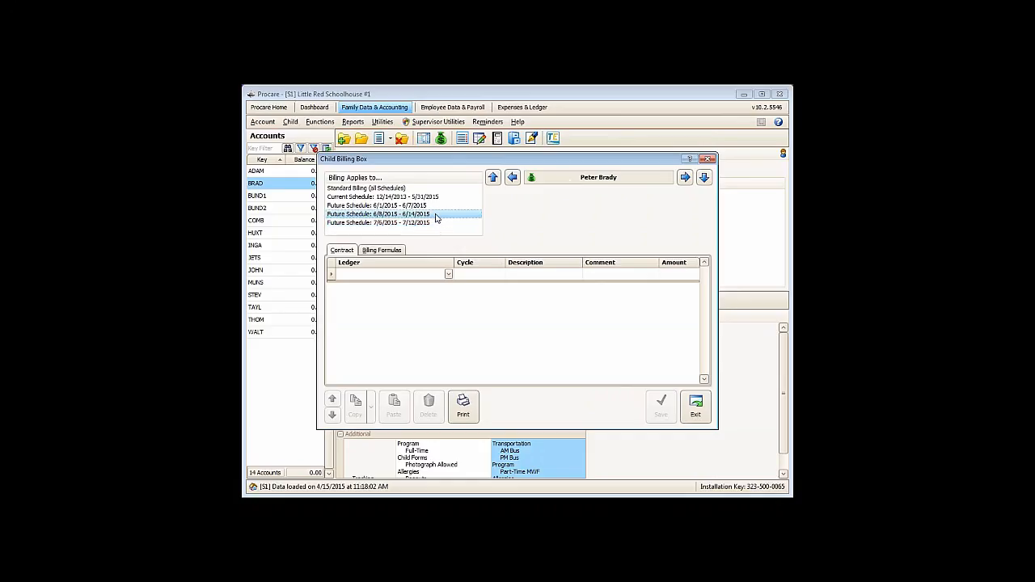